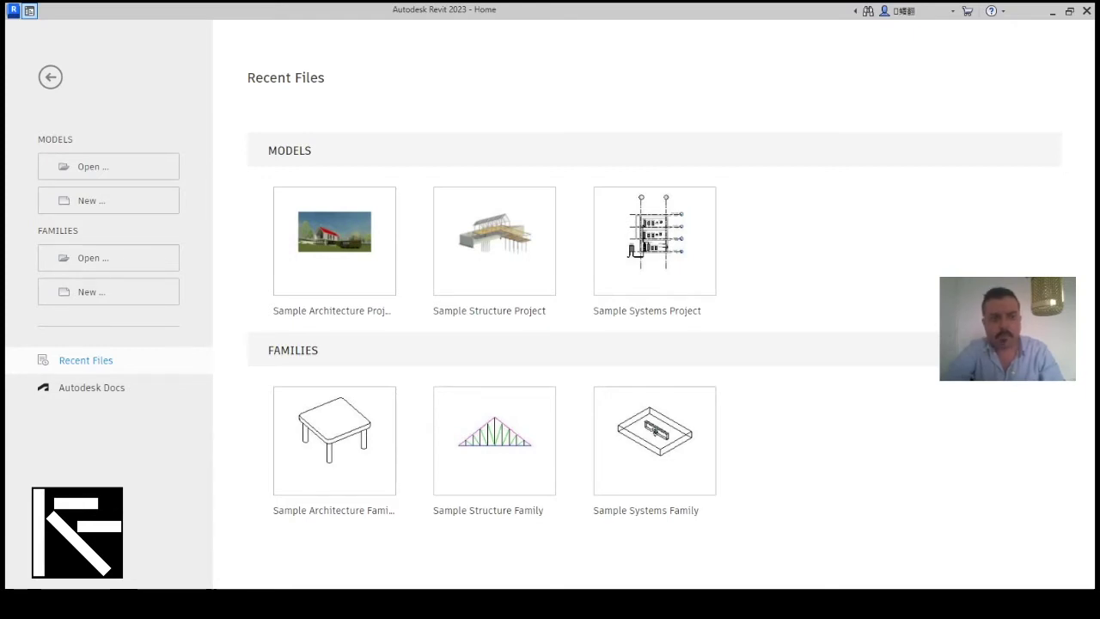
Create a new project from the DefaultMetric.rte template in the English templates folder.
left_click(108, 201)
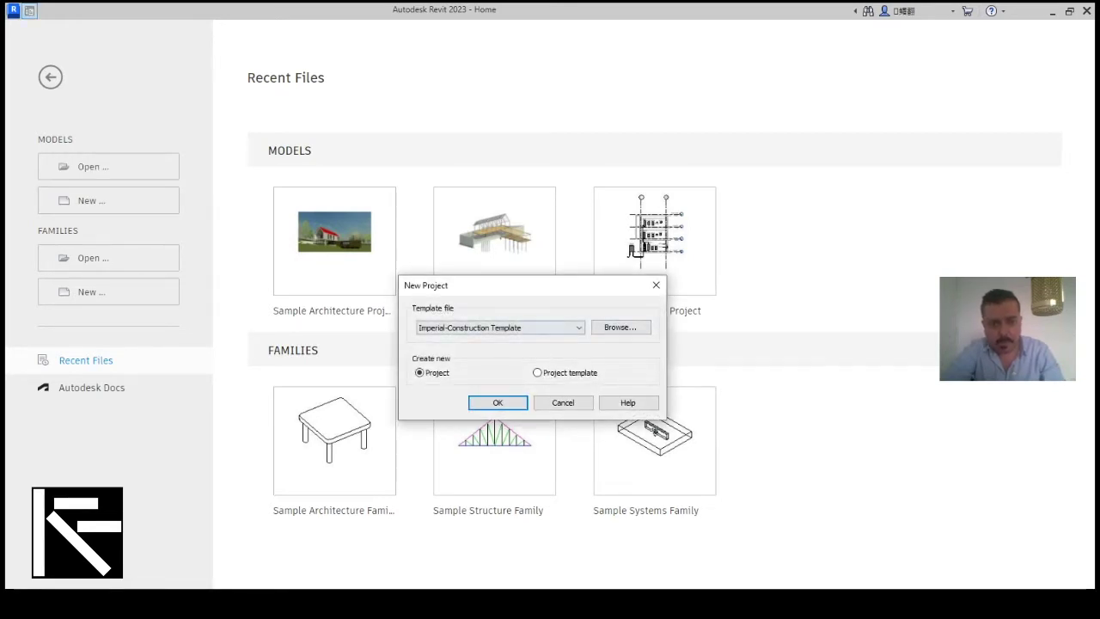
left_click(621, 327)
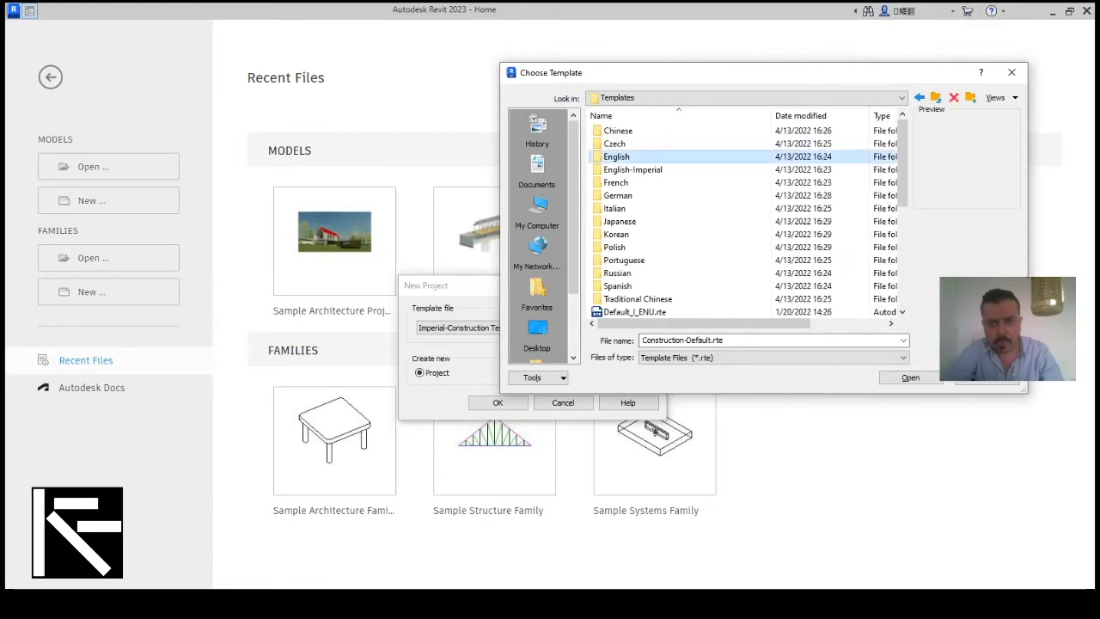
double_click(617, 157)
double_click(634, 208)
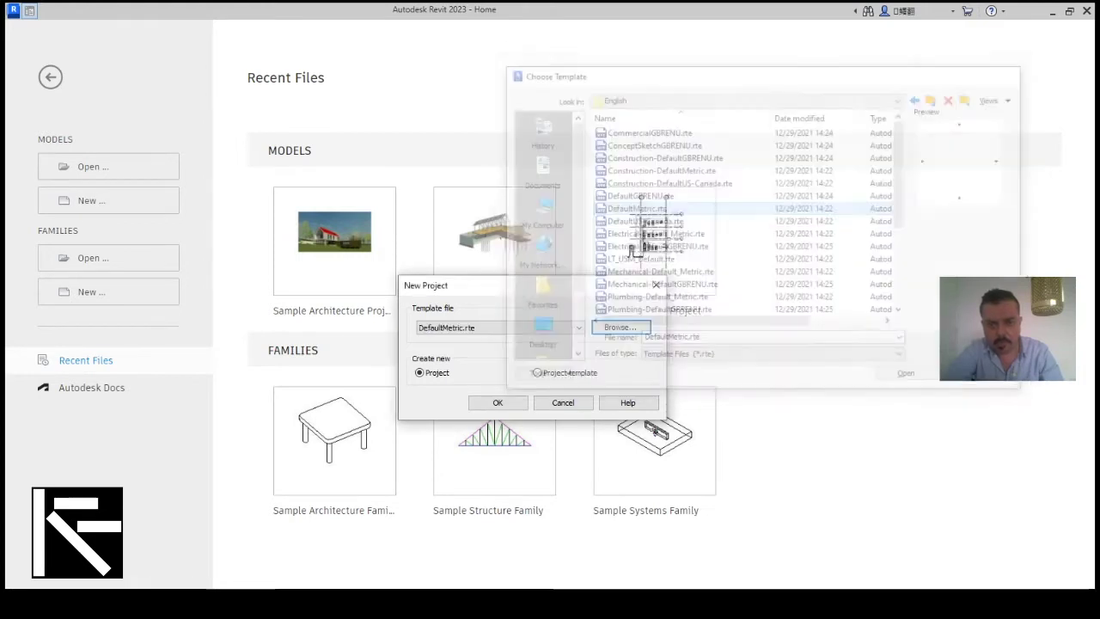
left_click(497, 403)
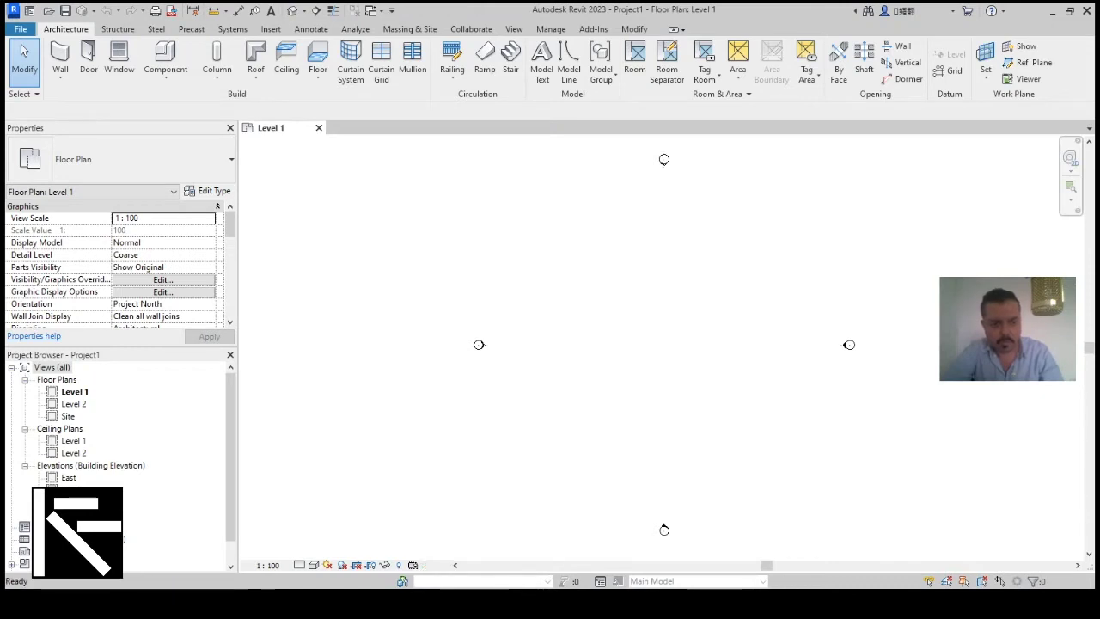
Delete the Level 1 and Level 2 ceiling plan views from the project.
left_click(74, 441)
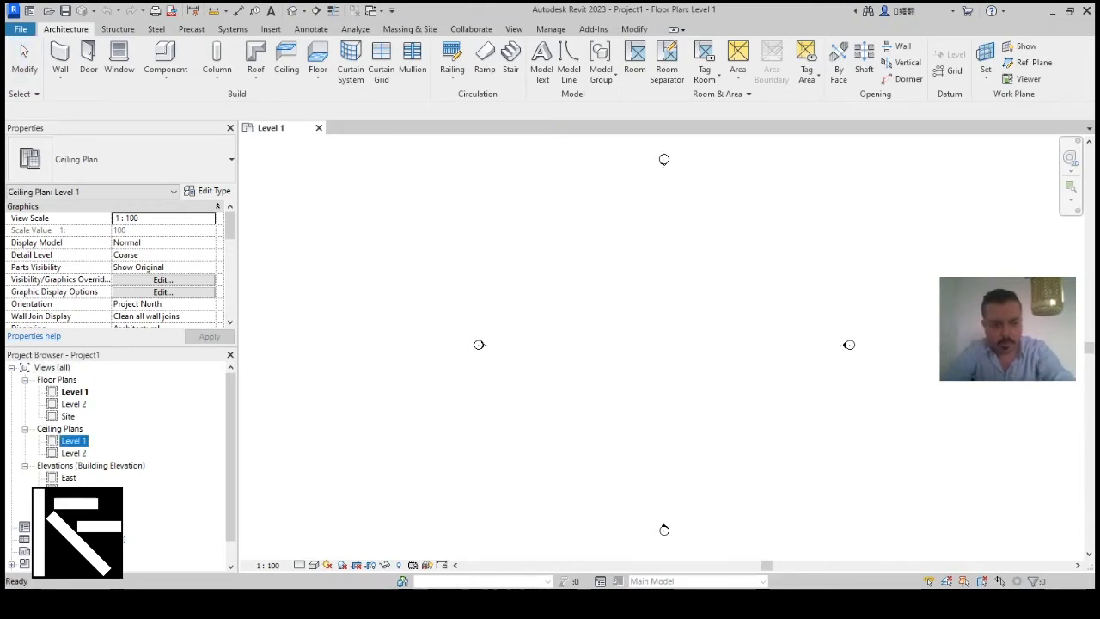
key("Delete")
left_click(74, 441)
key("Delete")
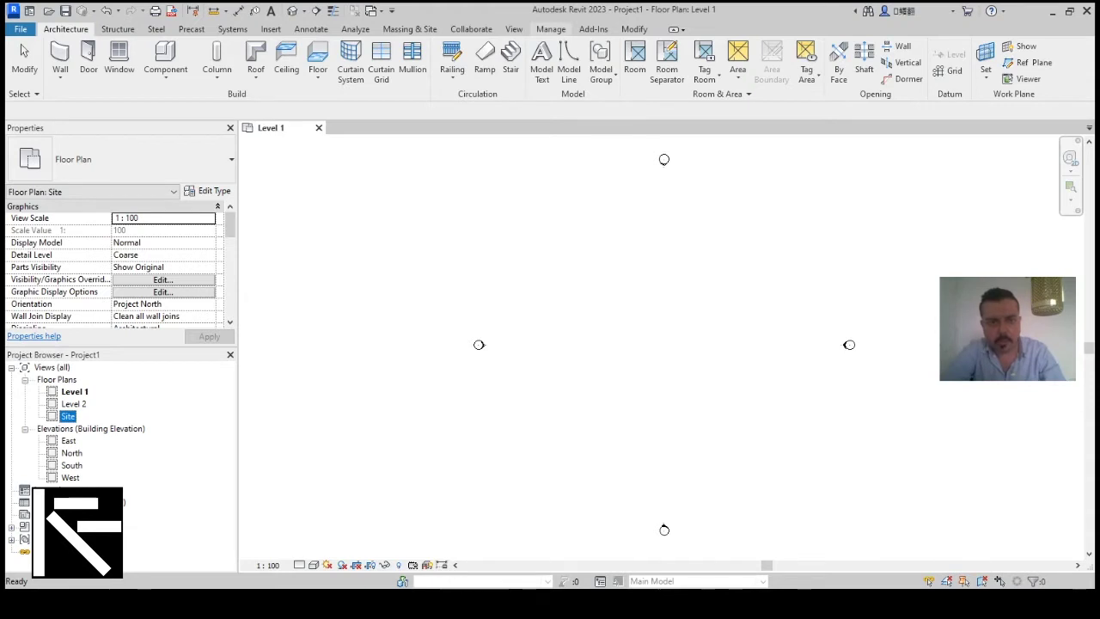
Set the project's length units to centimeters.
left_click(551, 29)
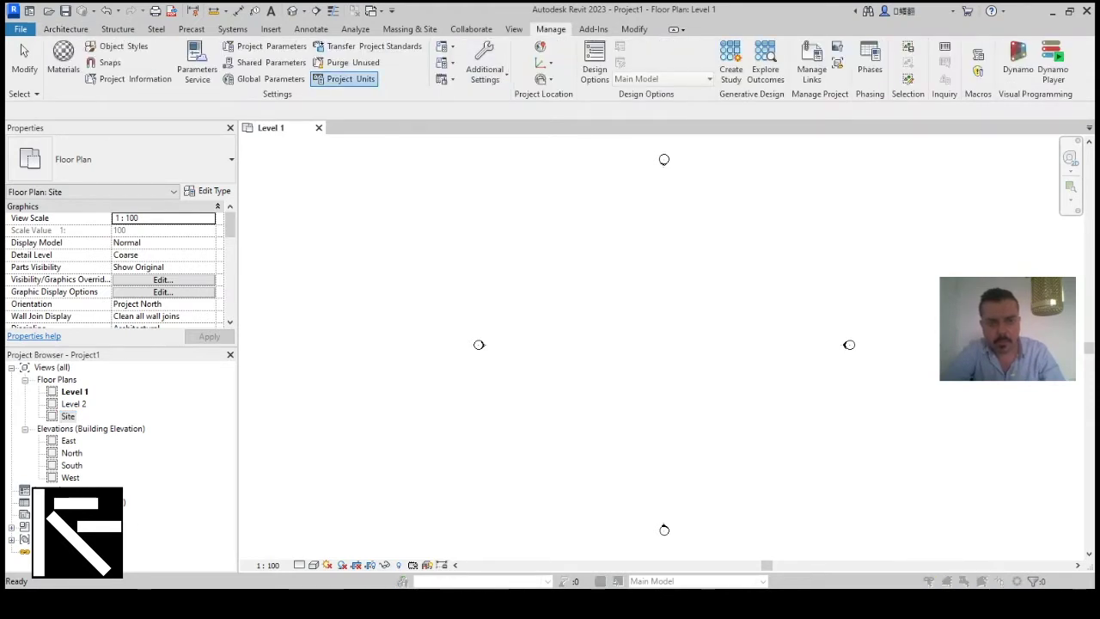
left_click(344, 78)
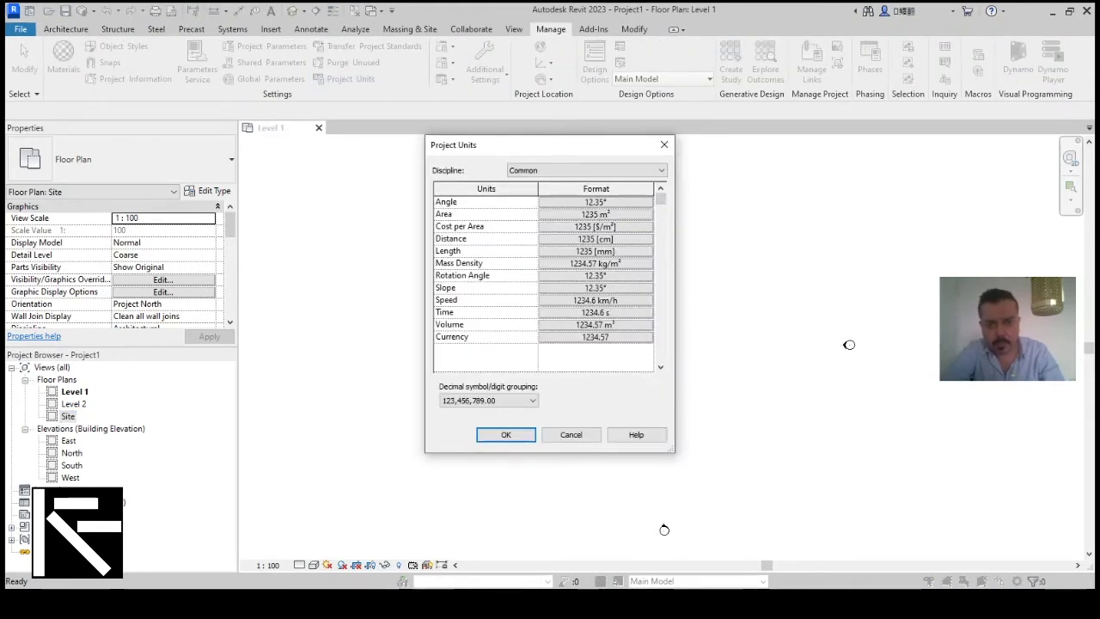
left_click(596, 250)
left_click(589, 226)
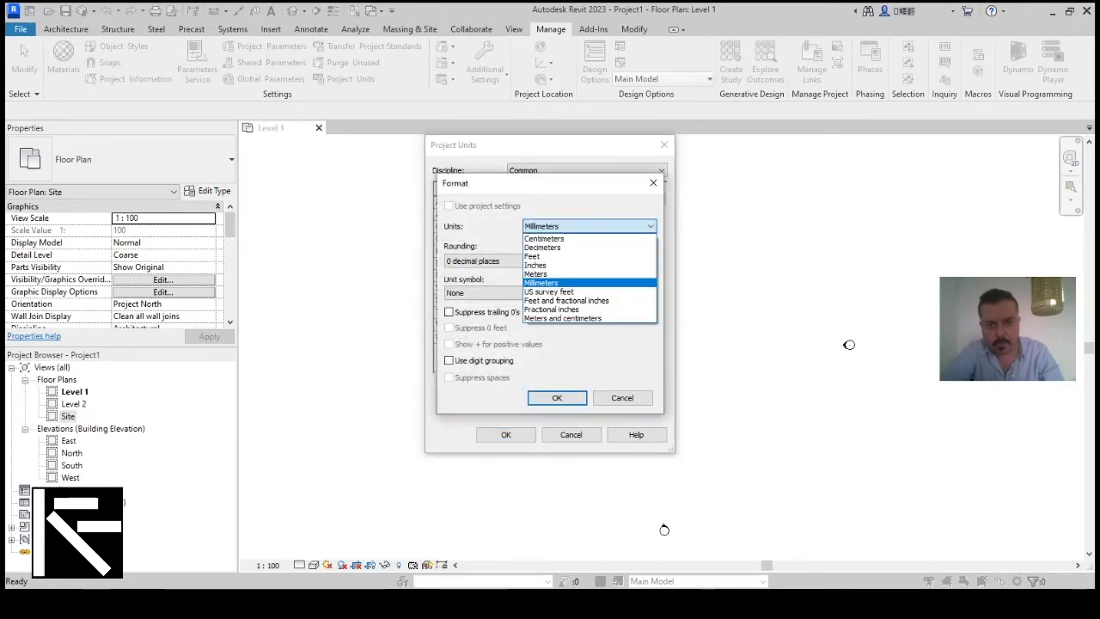
left_click(544, 238)
left_click(557, 397)
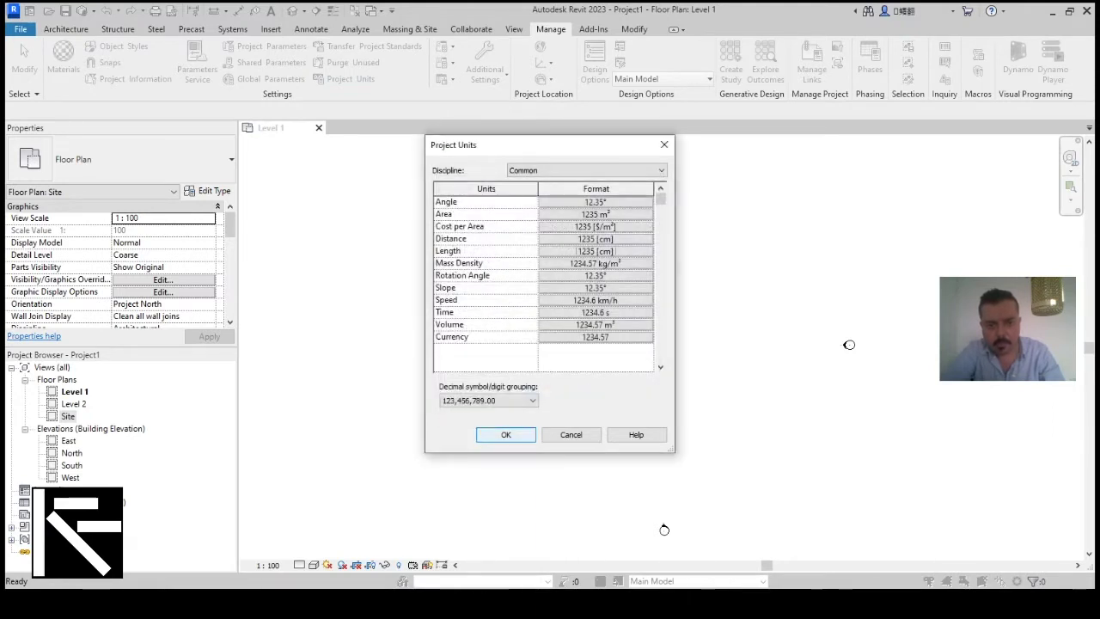
left_click(506, 435)
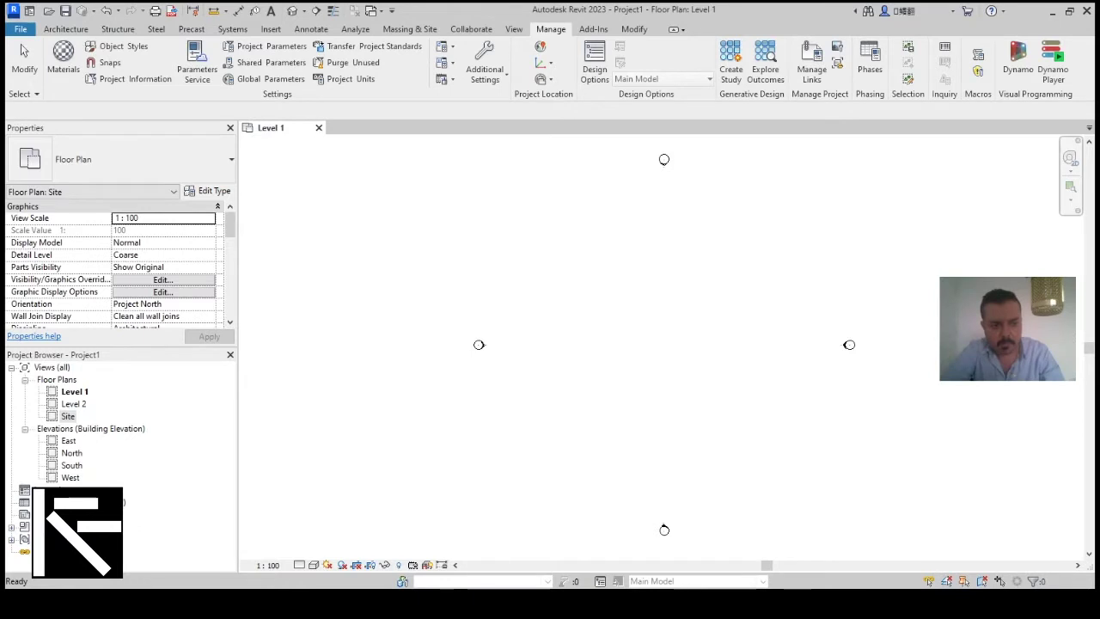
Open the East elevation view and set the elevation of Level 1 to -520 cm.
left_click(69, 441)
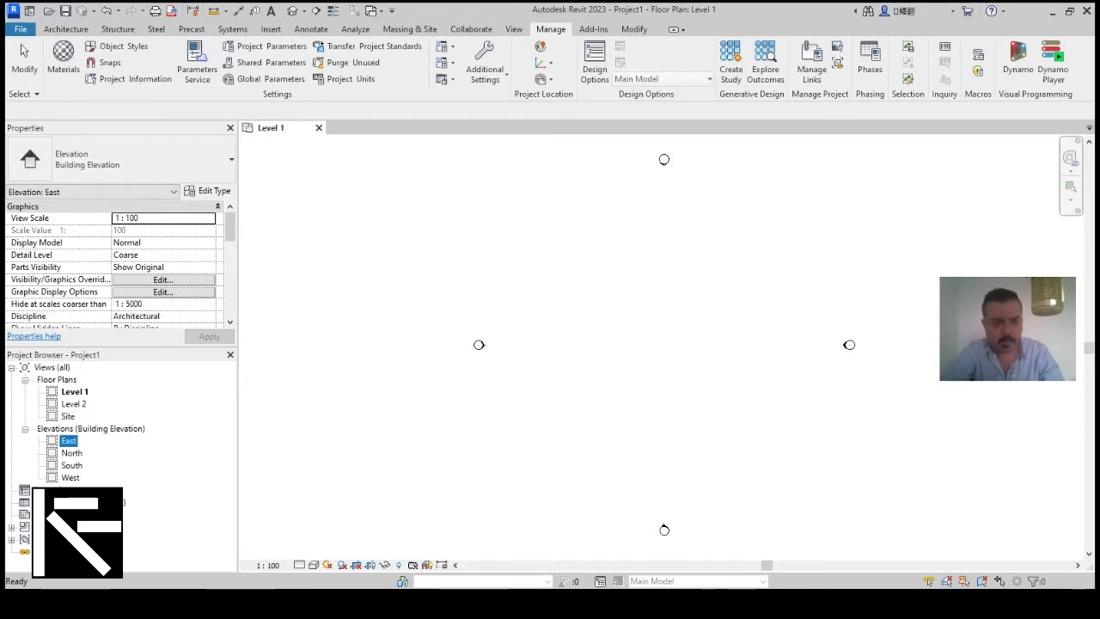
double_click(69, 441)
middle_click_drag(688, 410, 539, 437)
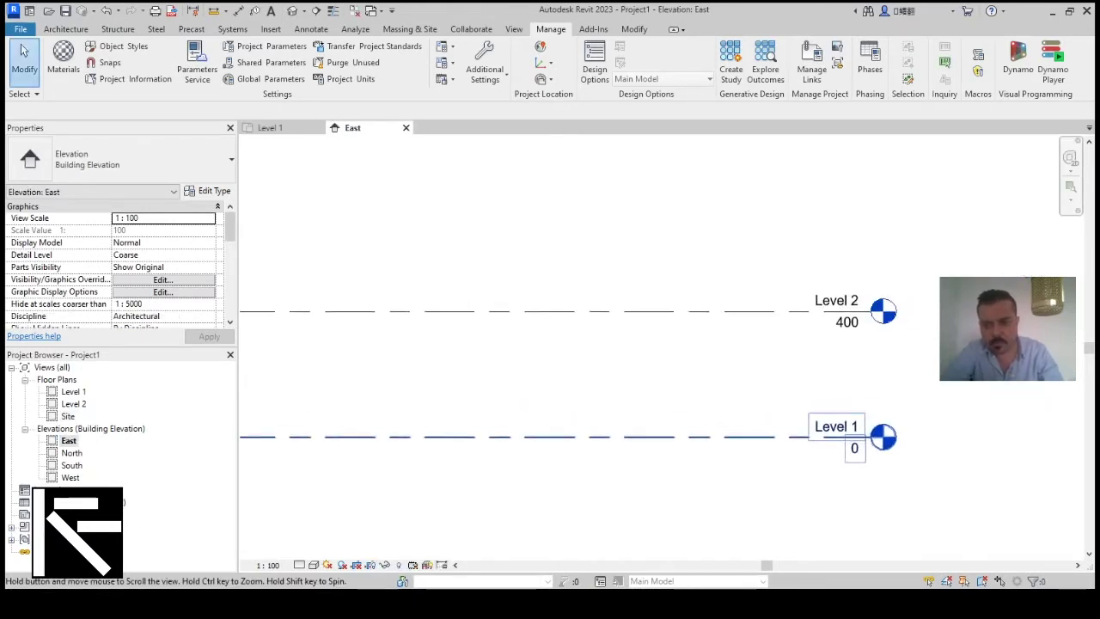
middle_click_drag(838, 430, 756, 443)
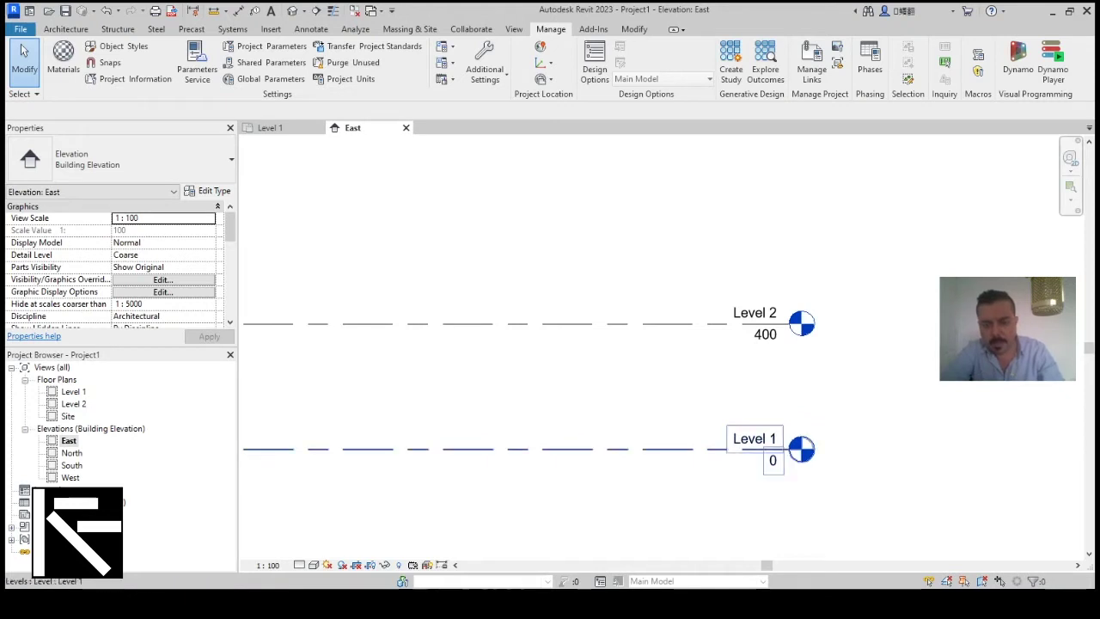
left_click(757, 447)
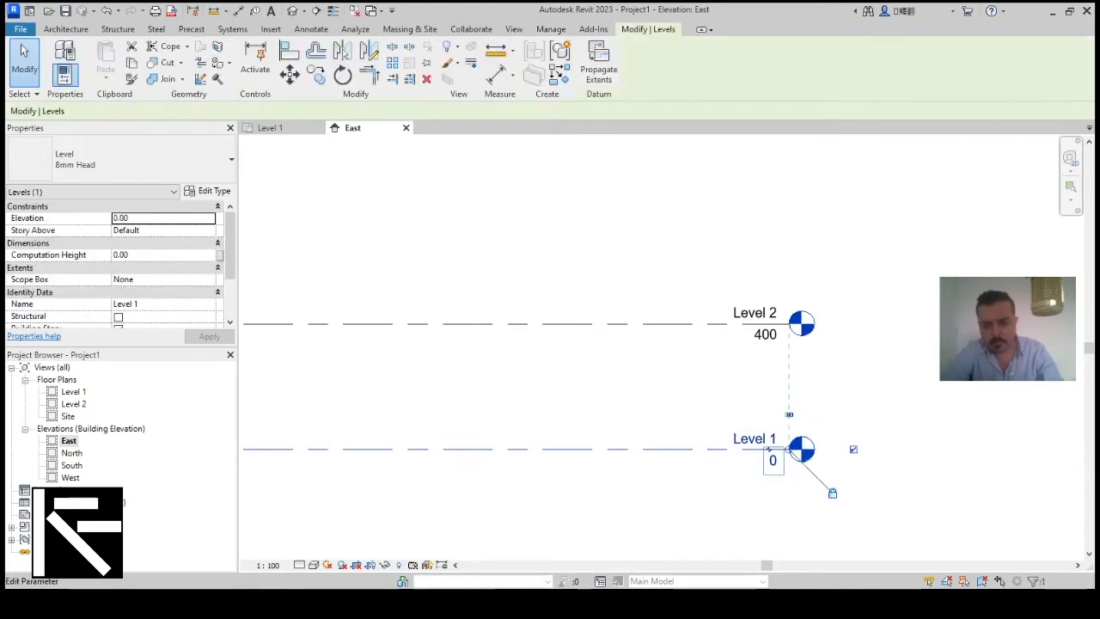
left_click(772, 462)
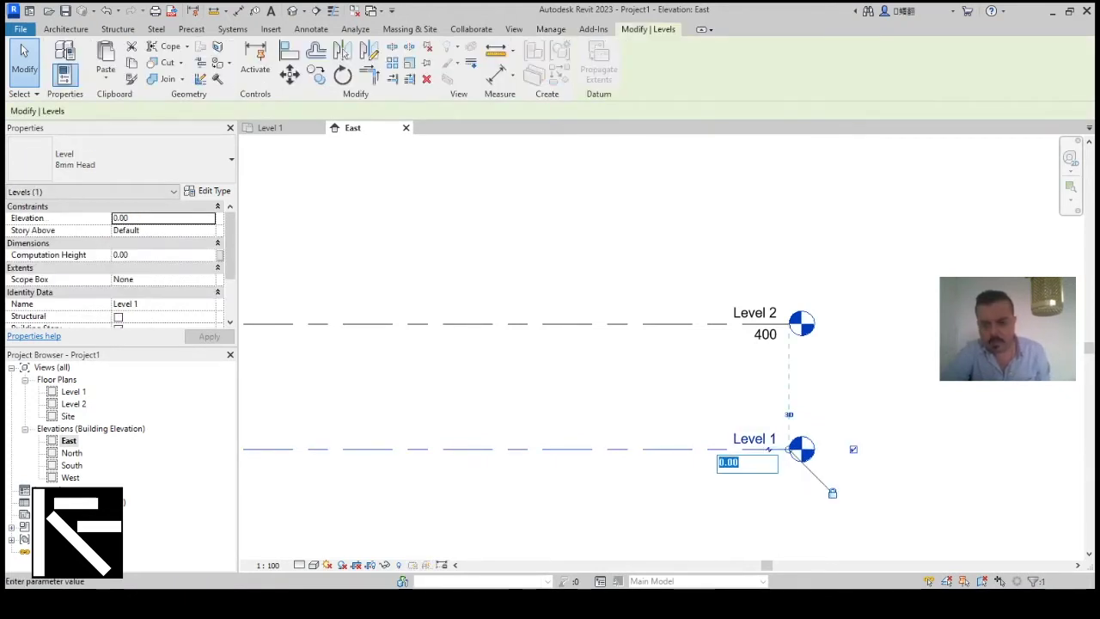
type("-520")
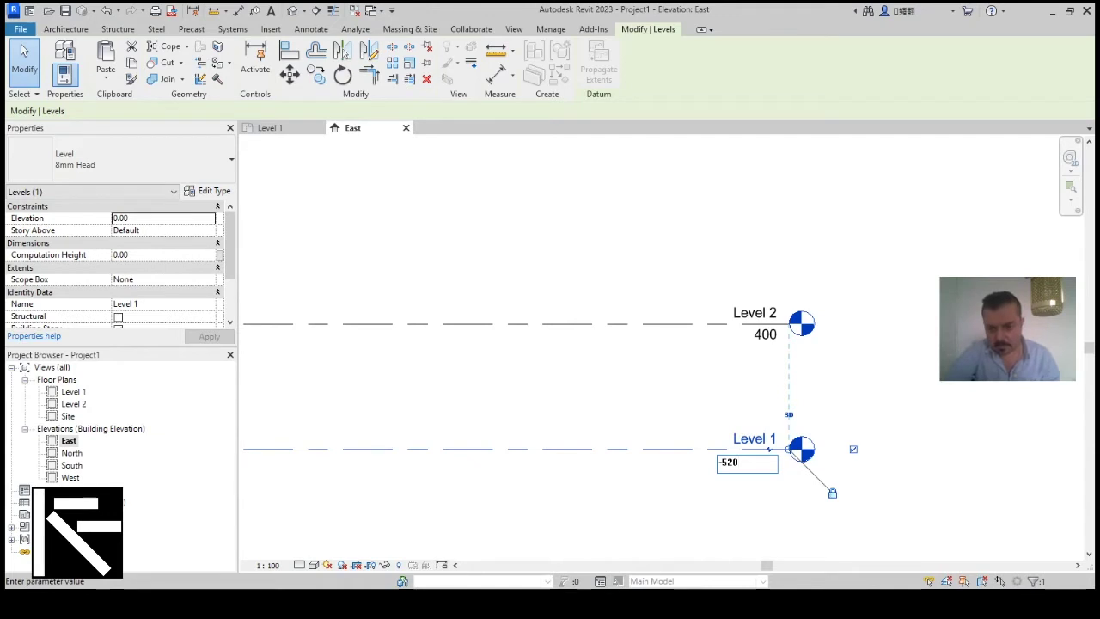
key("Return")
Rename Level 1 as 00 Foundation, renaming its corresponding views as well.
middle_click_drag(748, 481, 774, 361)
left_click(781, 482)
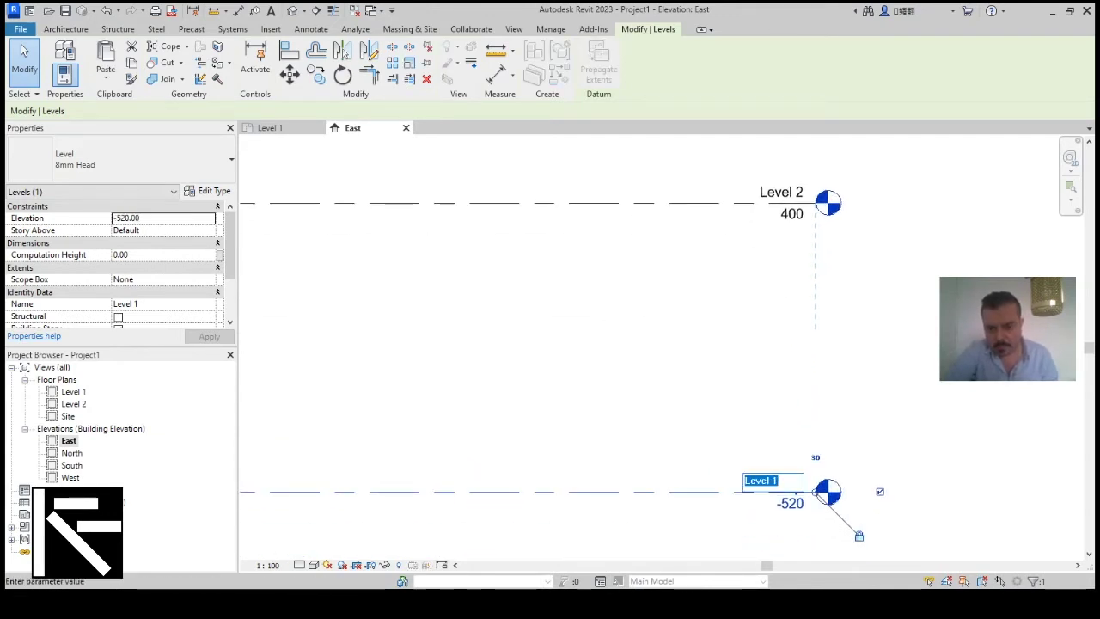
type("00 F")
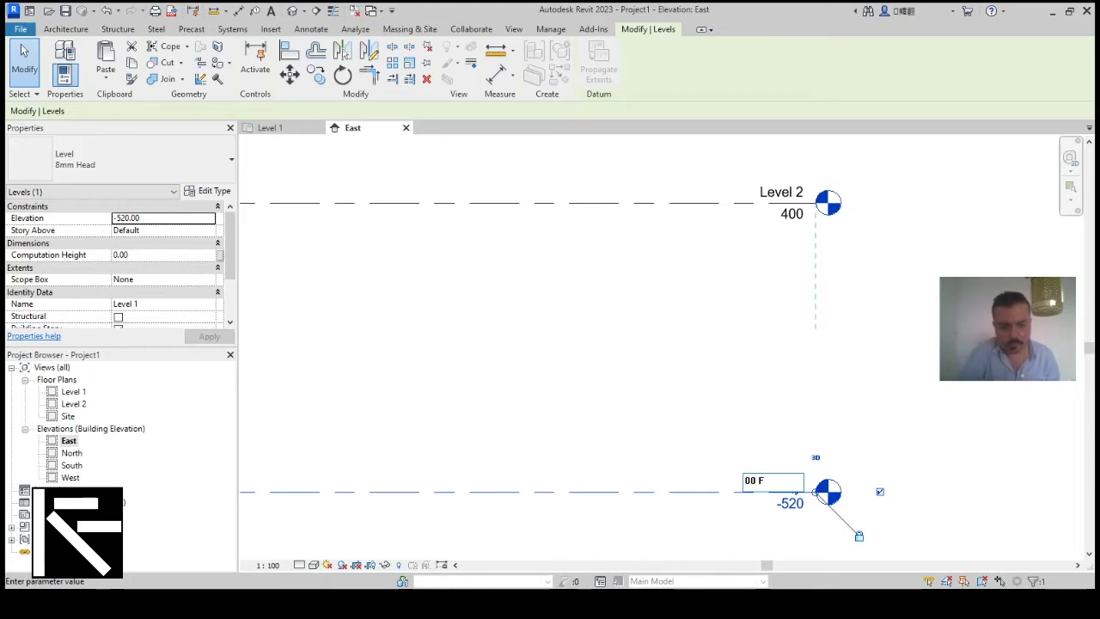
type("oundation")
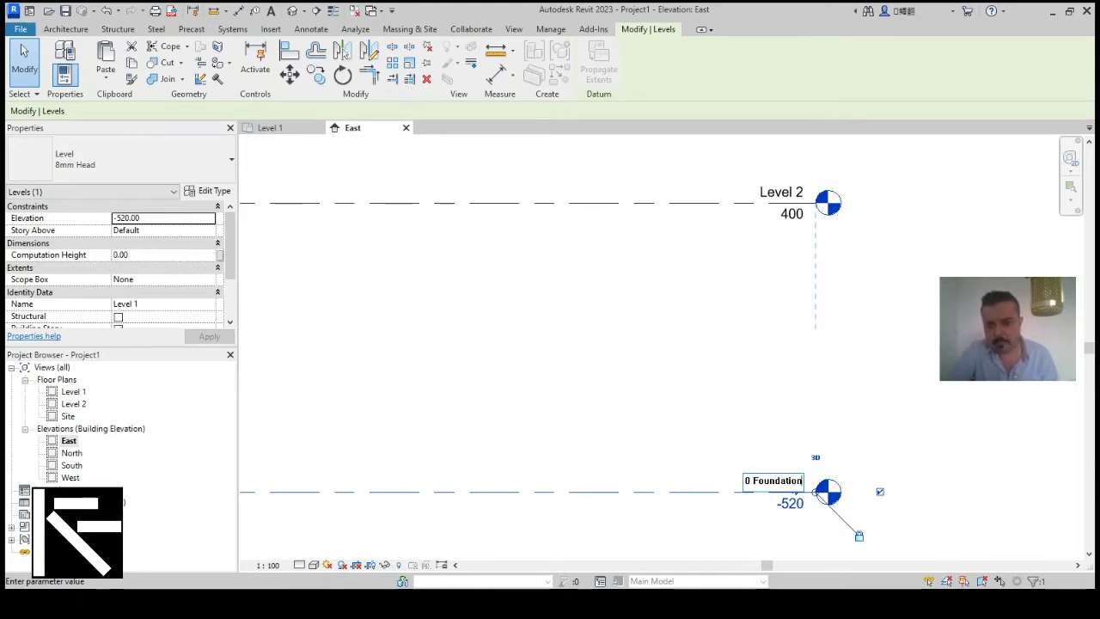
key("Return")
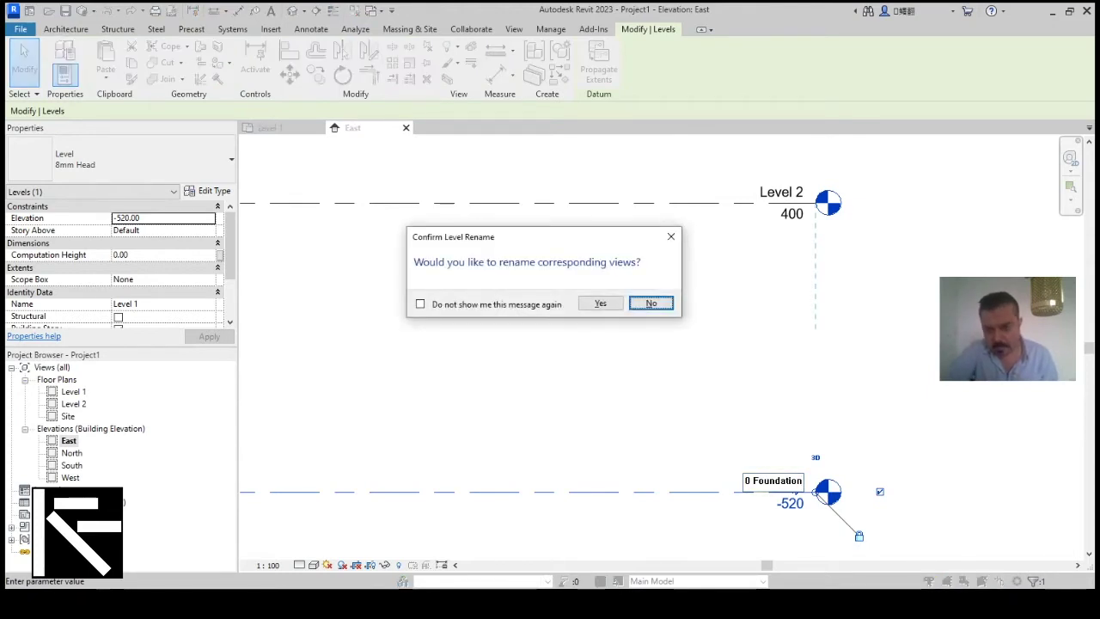
left_click(600, 303)
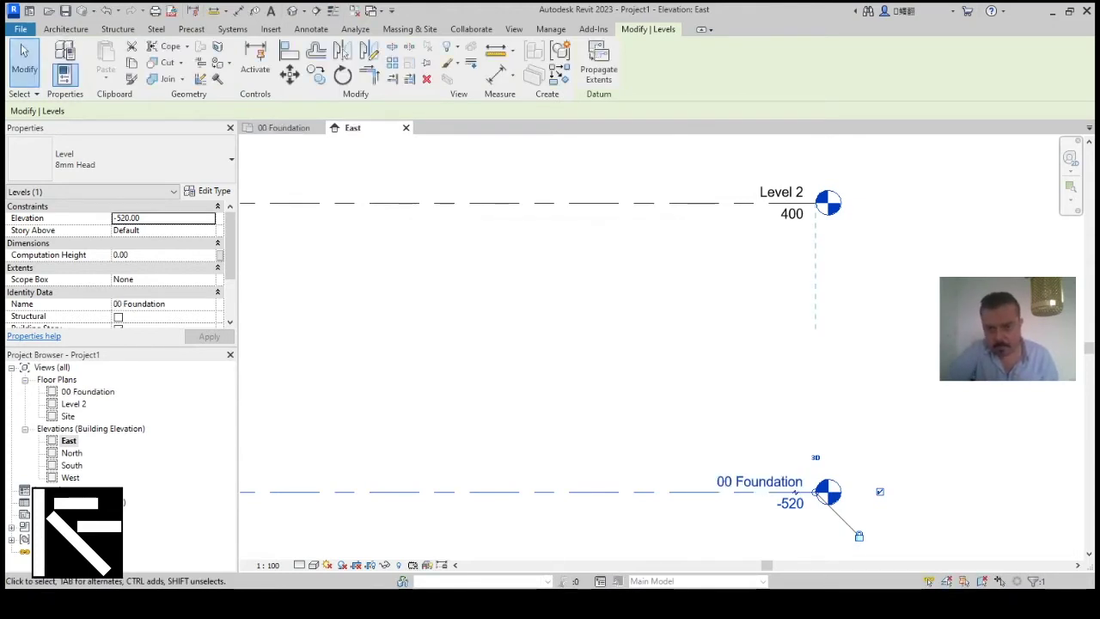
Rename Level 2 as 02 Entrance, renaming its corresponding views as well.
left_click(796, 203)
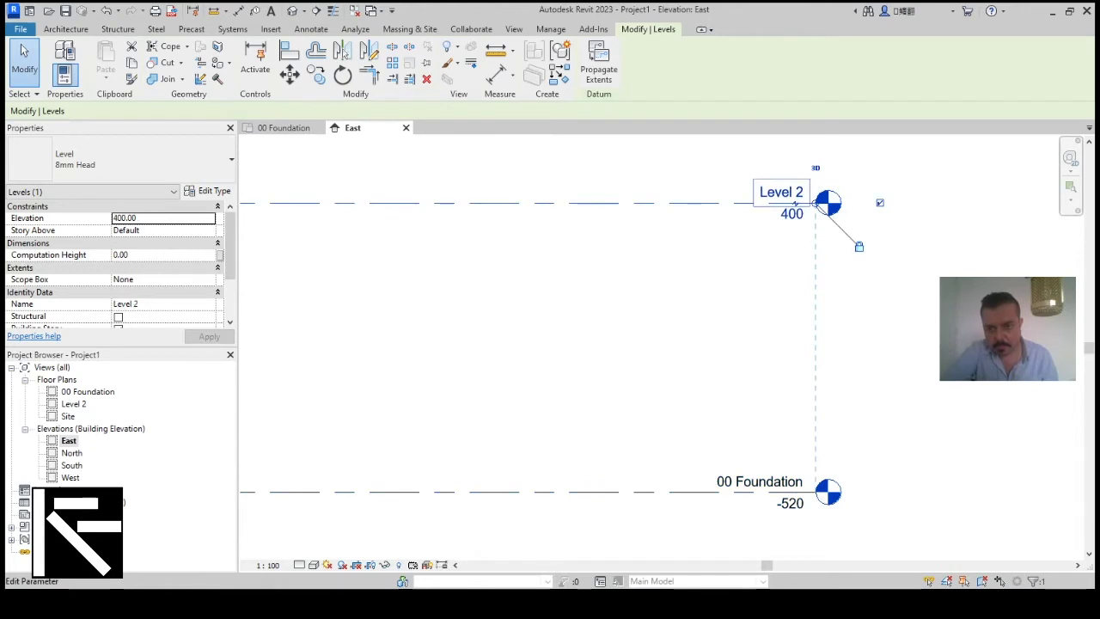
left_click(796, 203)
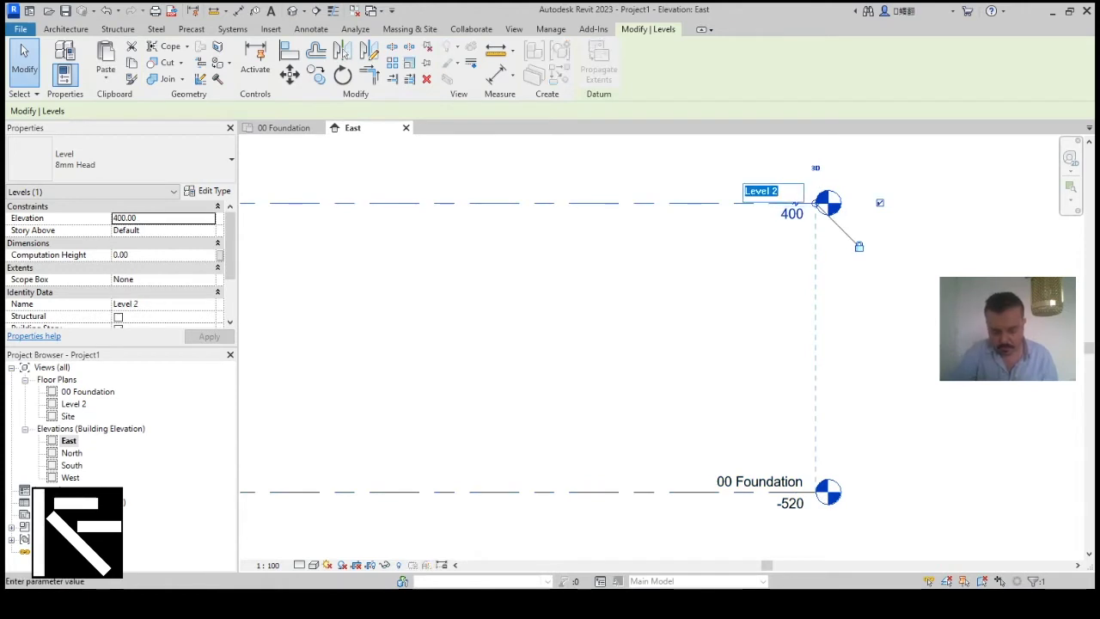
type("02")
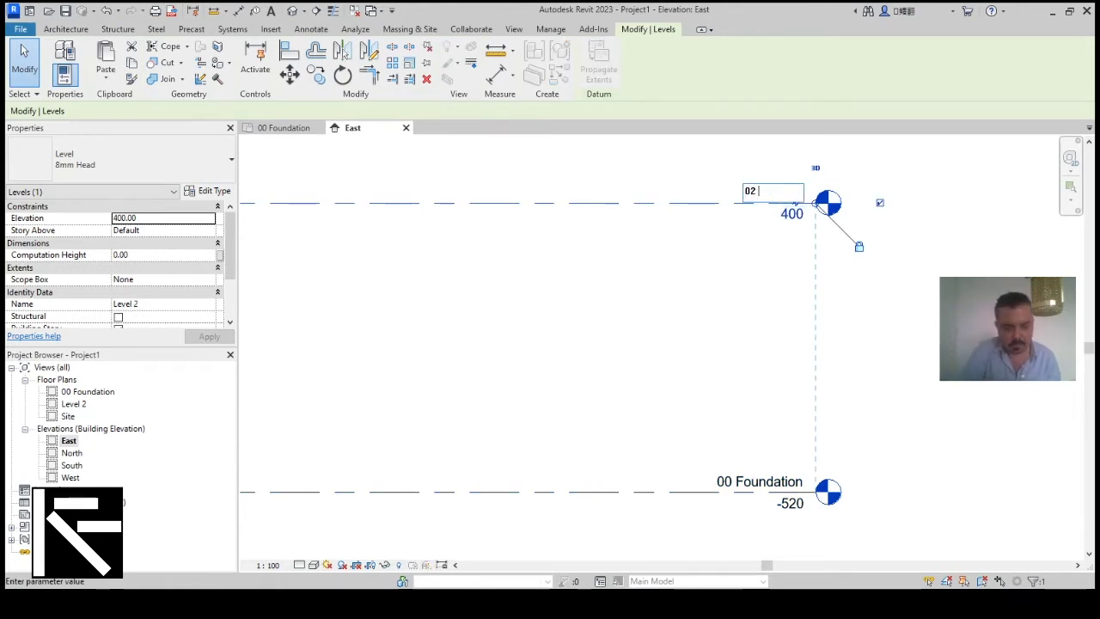
type(" Entrance")
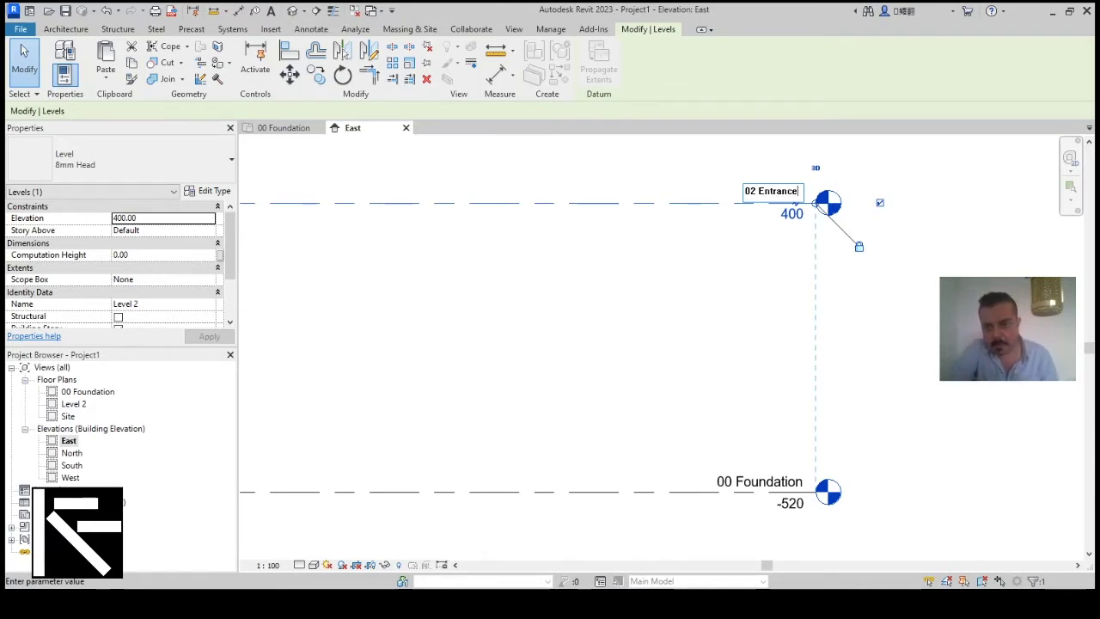
key("Return")
key("Return")
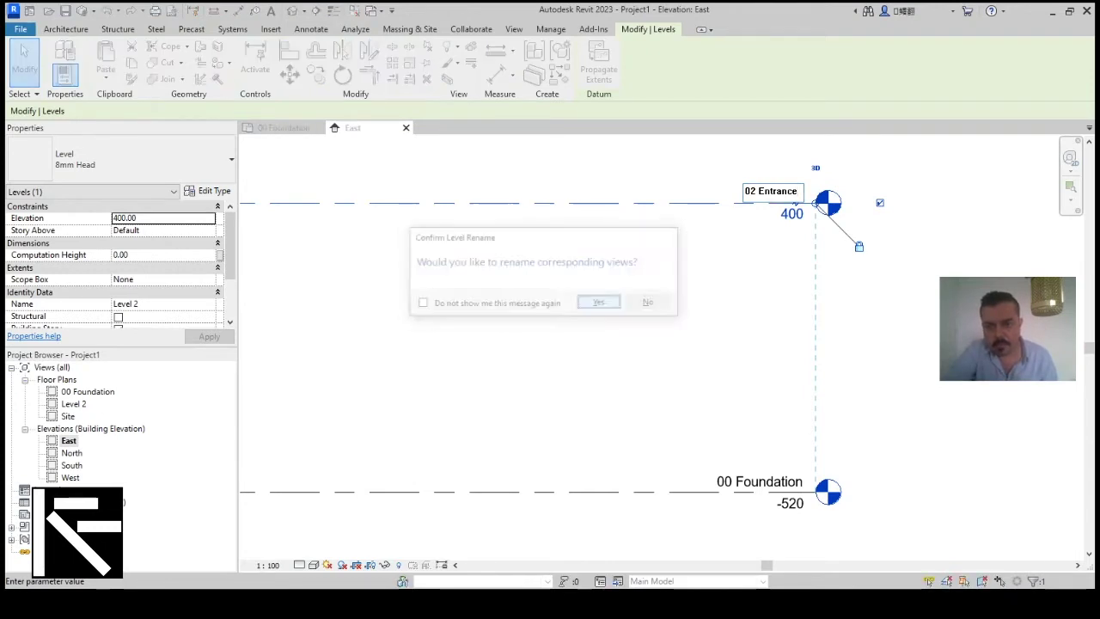
Set the elevation of the 02 Entrance level to 0.
left_click(796, 204)
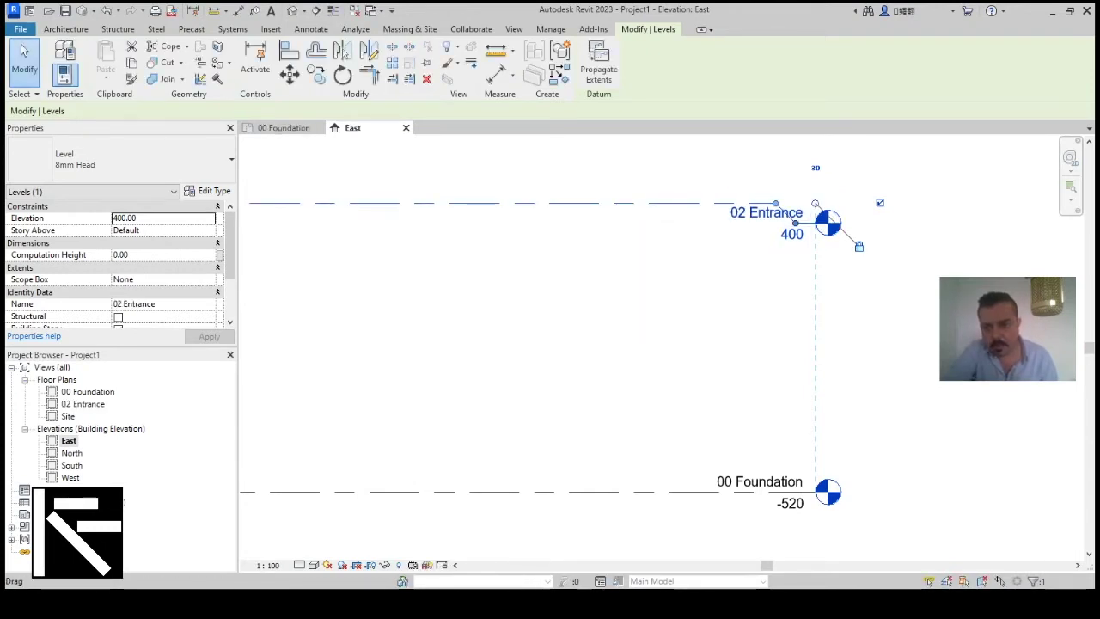
key("Escape")
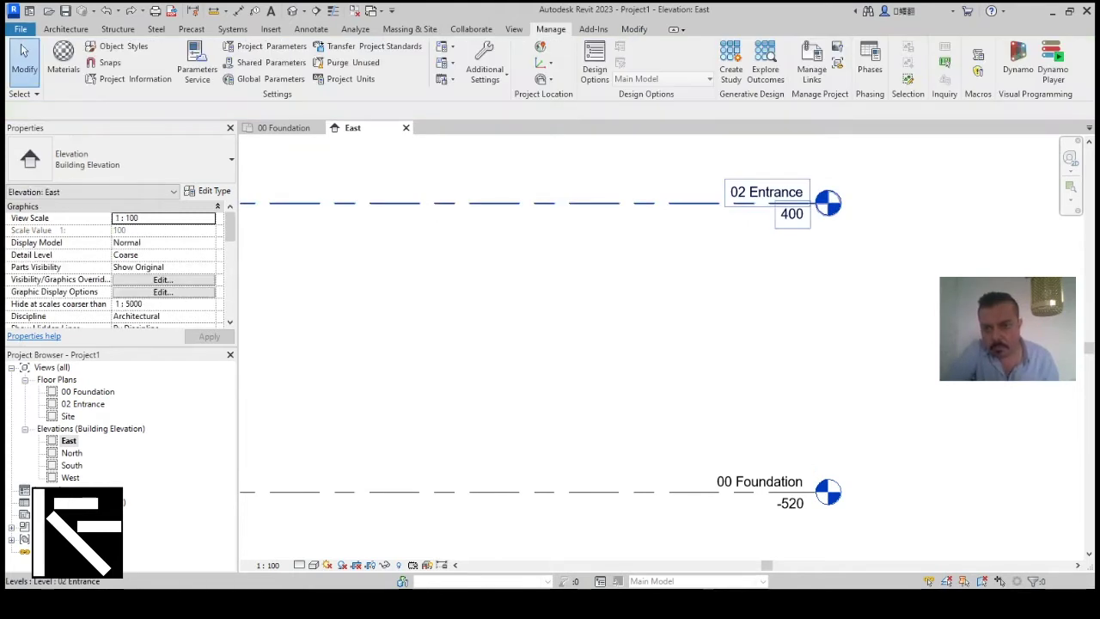
left_click(792, 215)
left_click(792, 215)
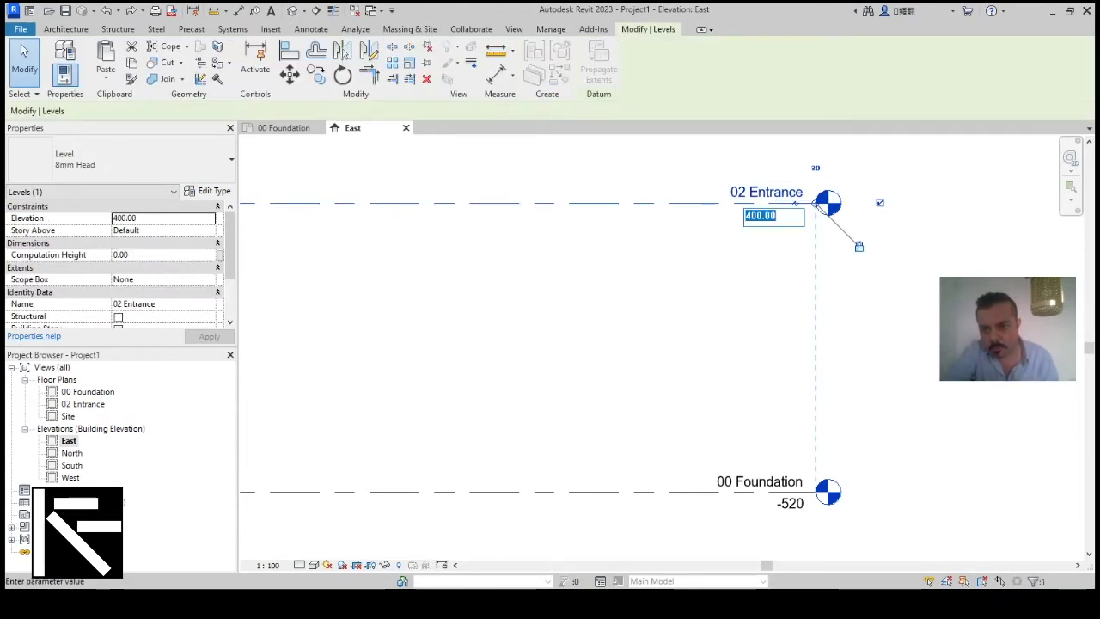
type("0")
key("Return")
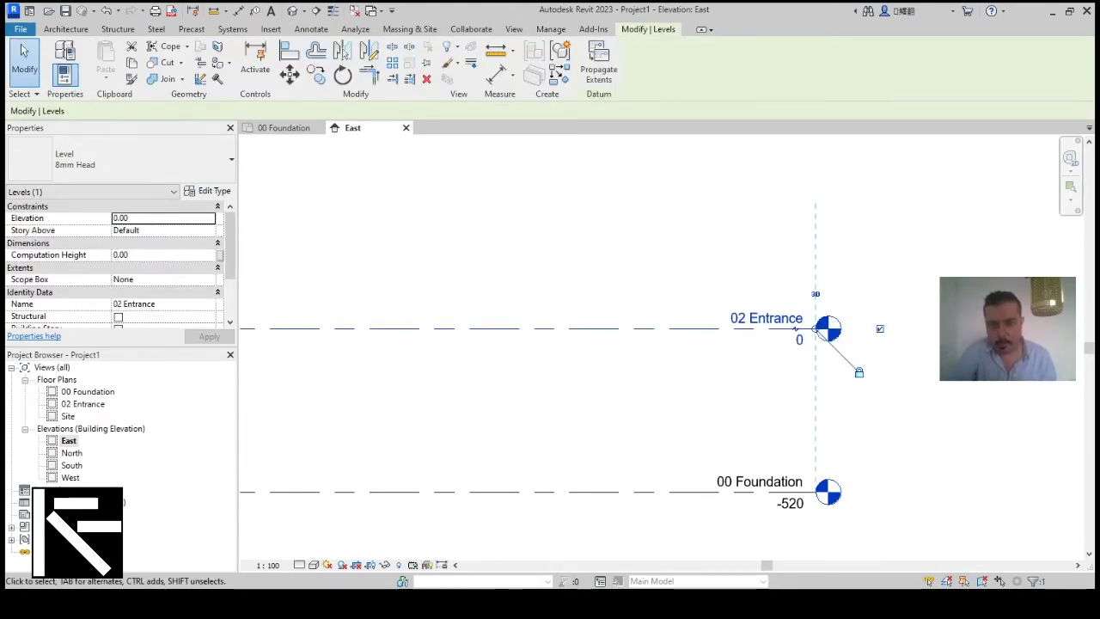
Start placing levels by picking lines, with only Floor Plan as the plan view type to create.
left_click(66, 28)
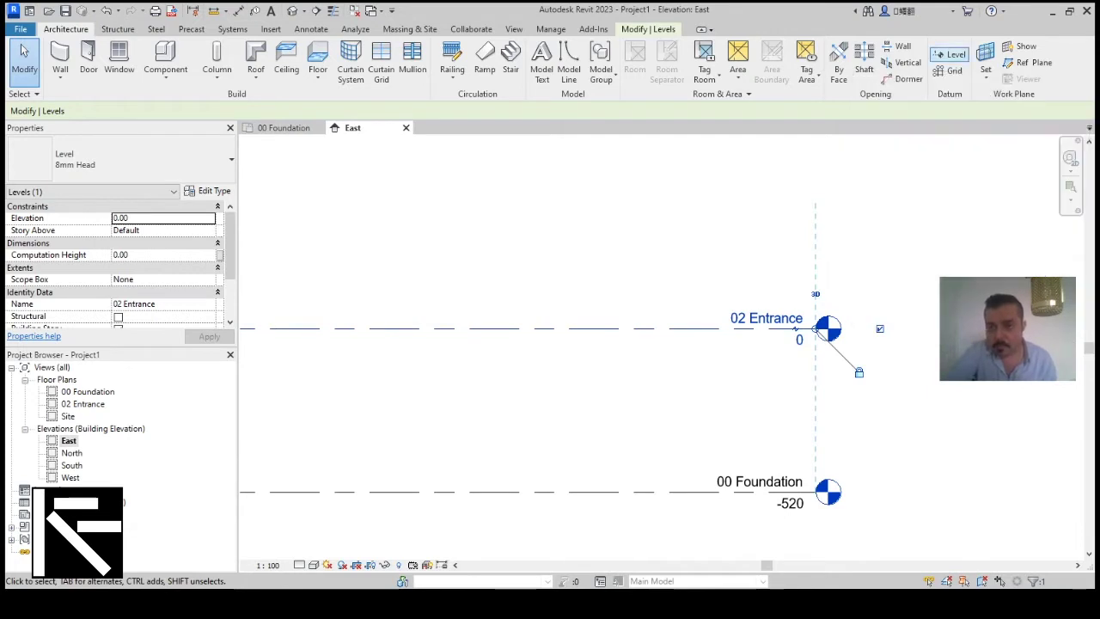
left_click(950, 55)
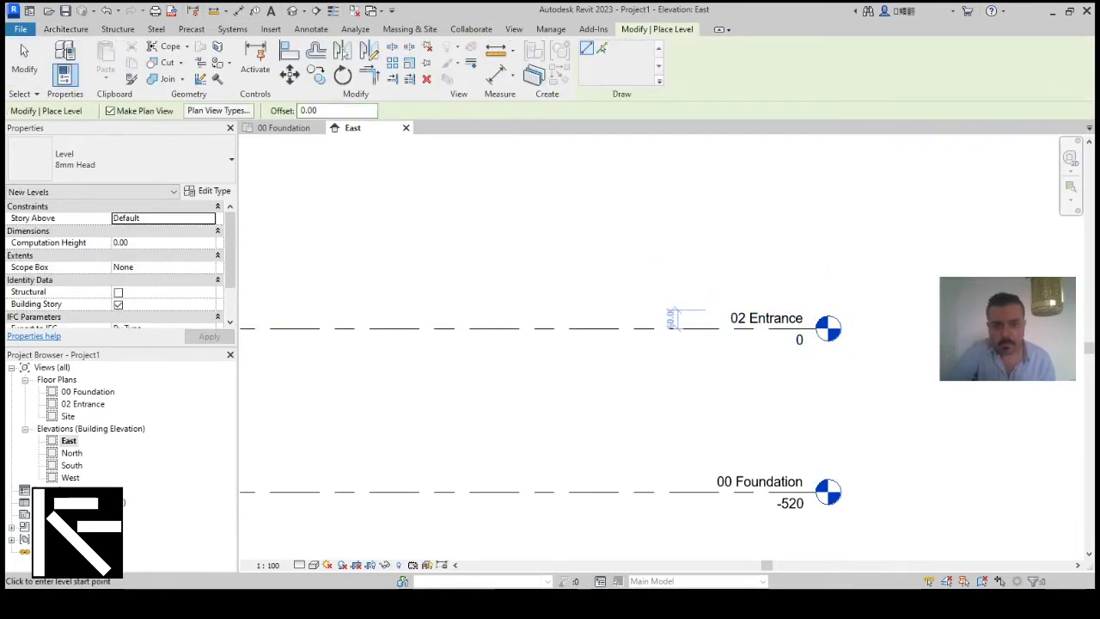
scroll(737, 316, "down", 2)
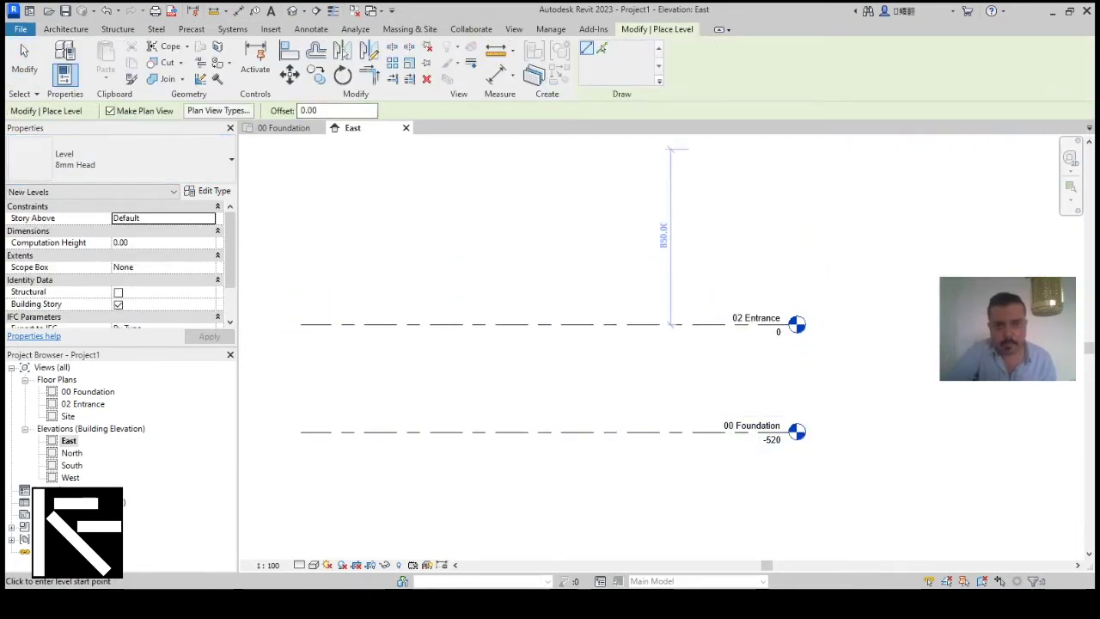
left_click(602, 48)
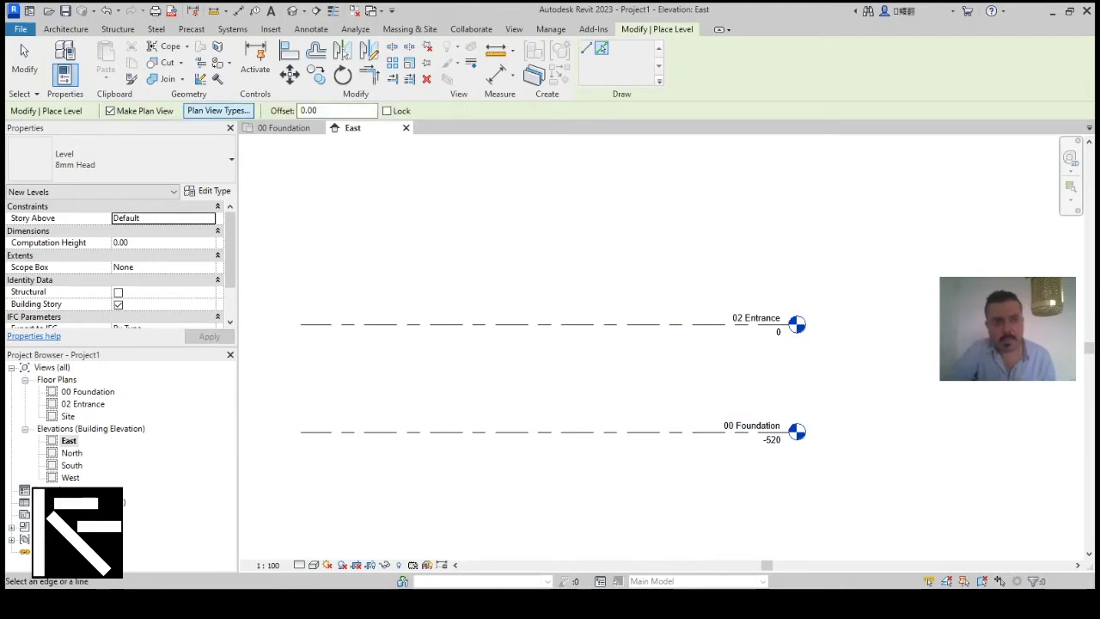
left_click(218, 110)
left_click(479, 270)
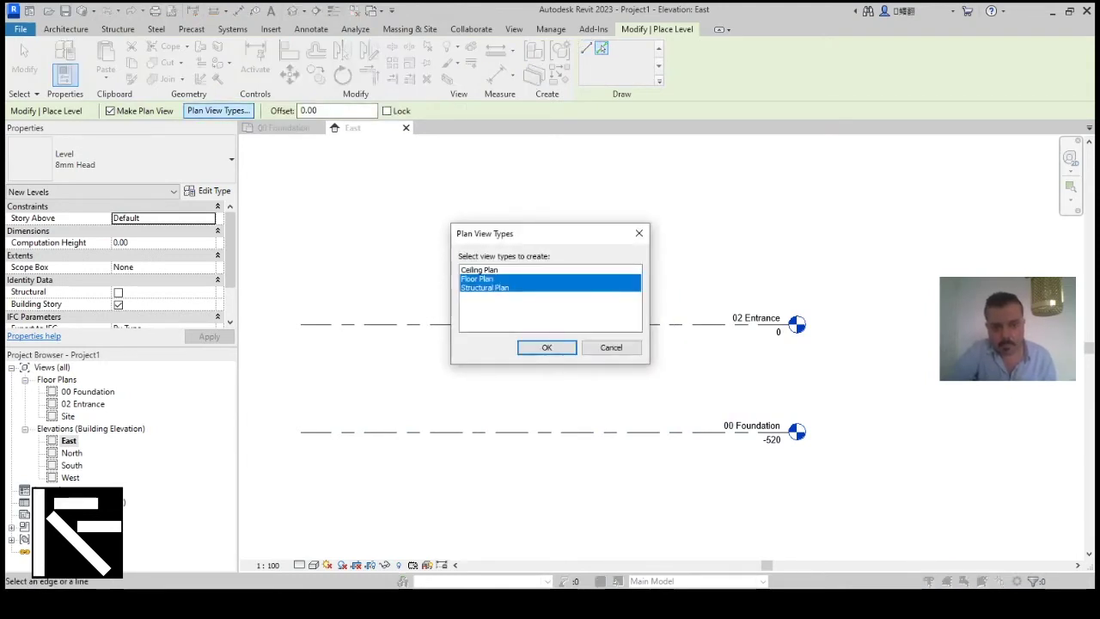
left_click(485, 288)
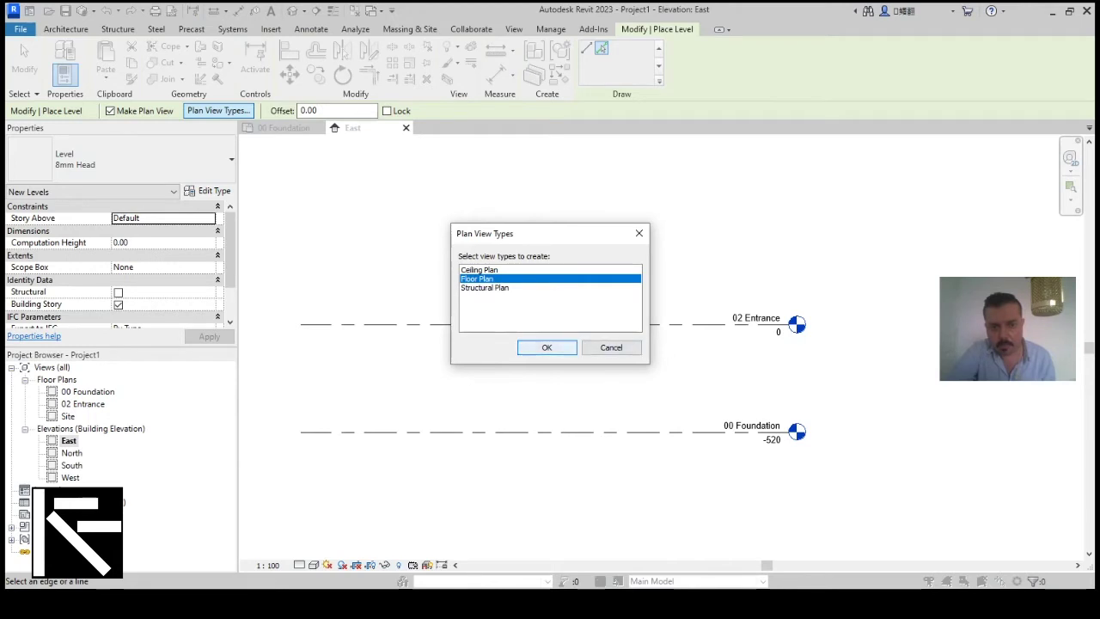
left_click(547, 348)
Create two levels offset 300 cm from 02 Entrance, one above it and one below it.
double_click(316, 111)
type("300")
key("Return")
left_click(752, 323)
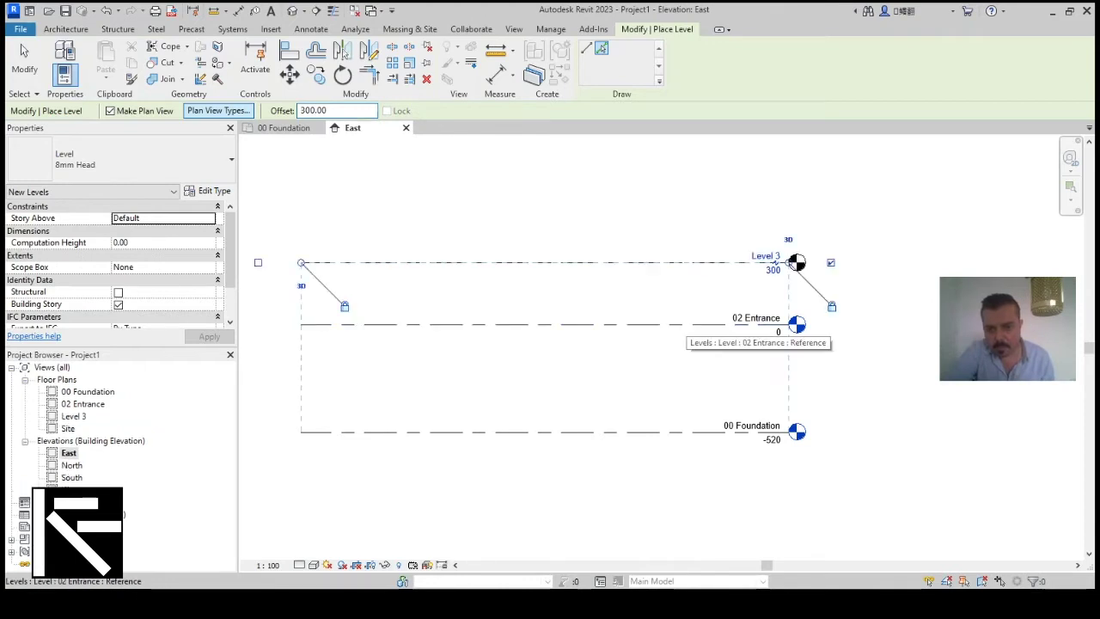
left_click(753, 326)
left_click(791, 387)
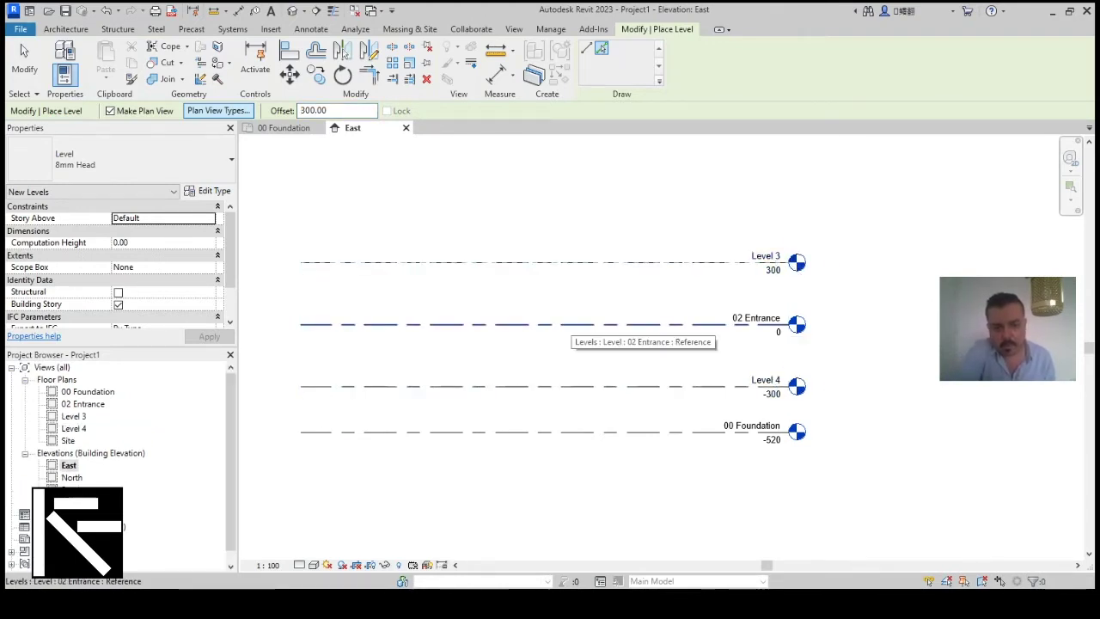
key("Escape")
key("Escape")
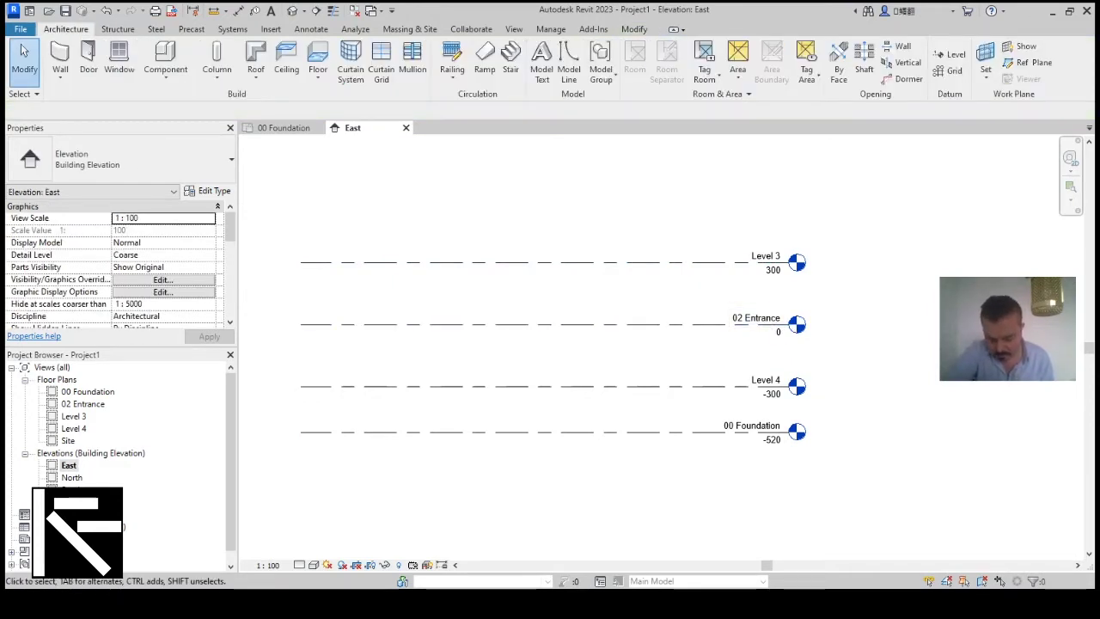
Rename Level 4 as 01 Garden, renaming its corresponding views as well.
left_click(776, 387)
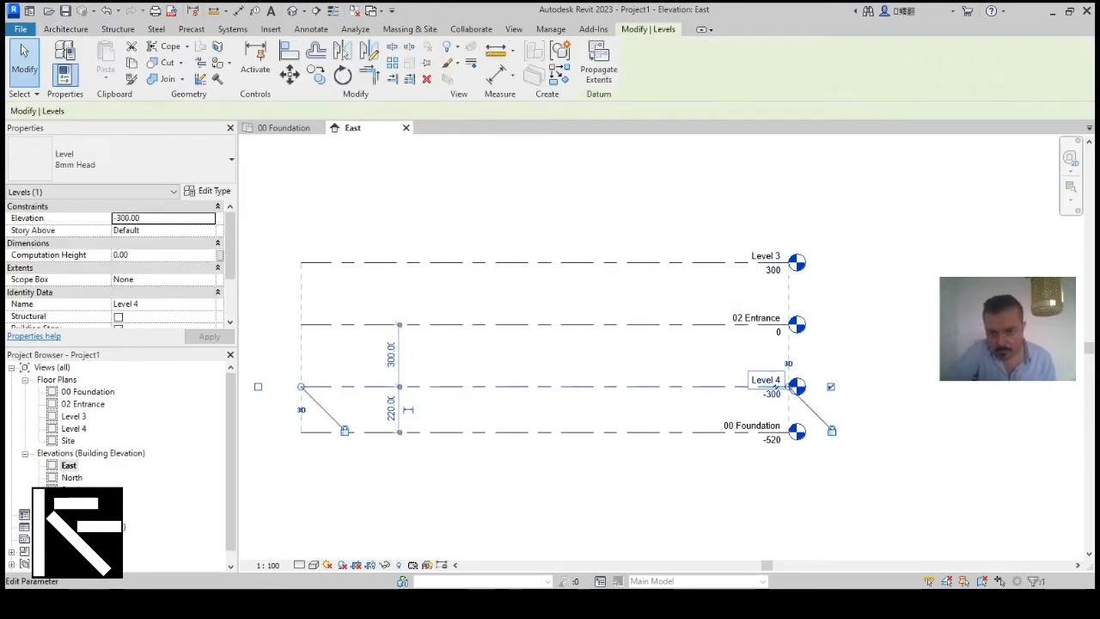
left_click(776, 384)
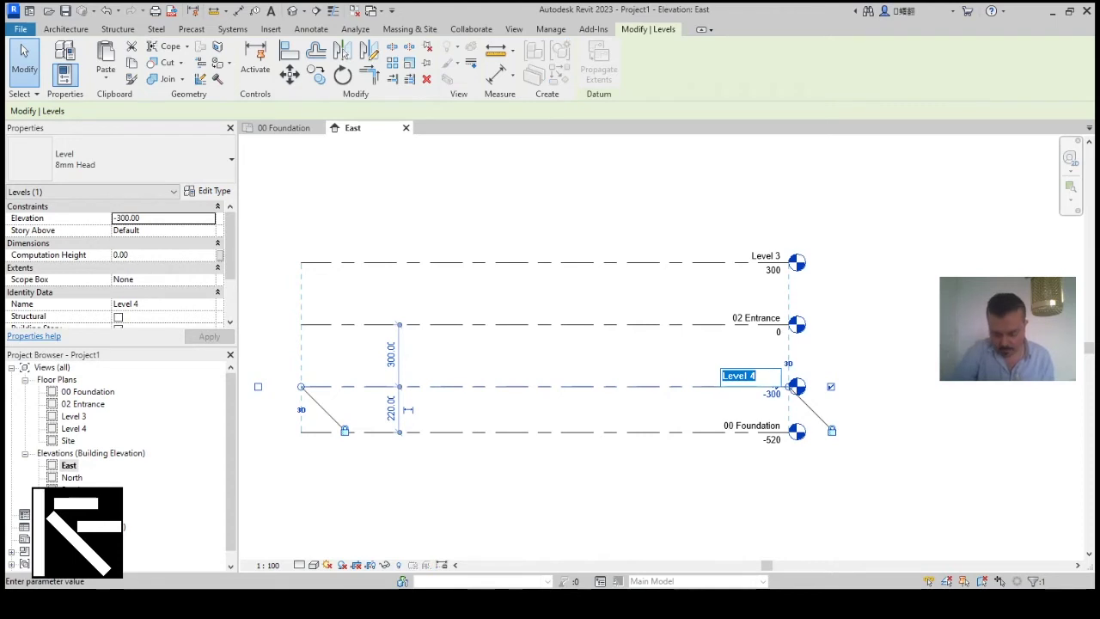
type("01")
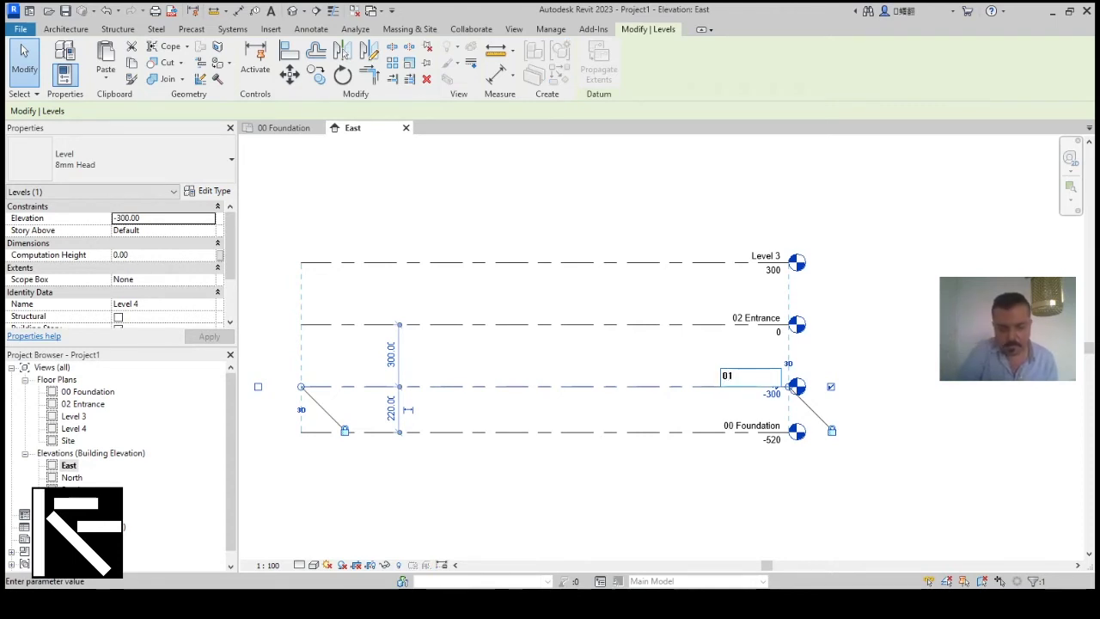
type(" Garden")
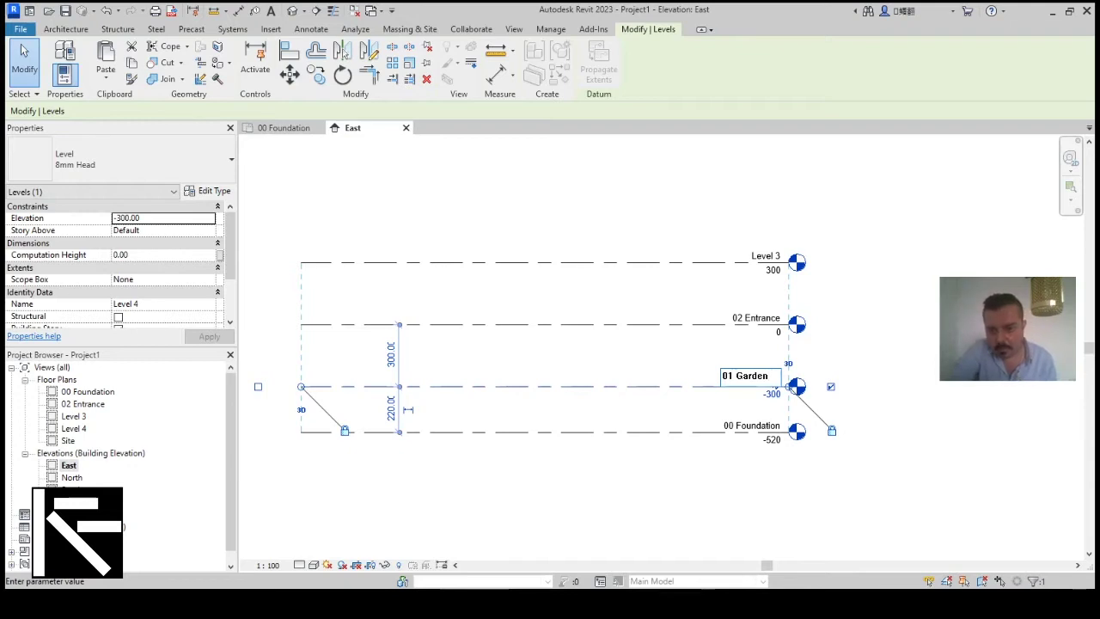
key("Return")
left_click(601, 304)
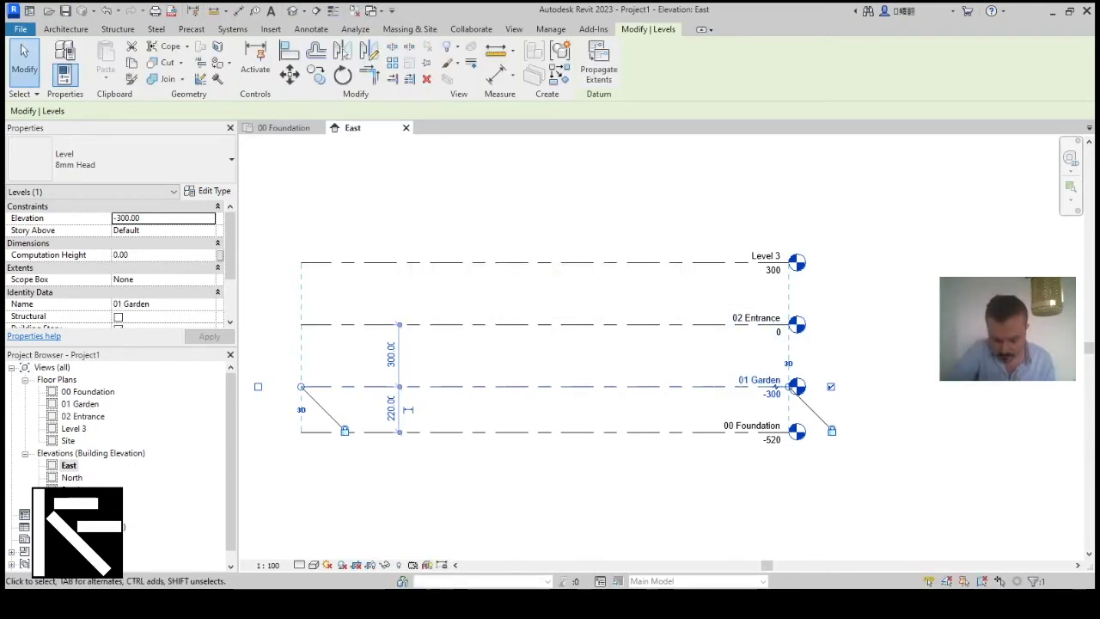
Rename Level 3 as 03 Roof, renaming its corresponding views as well.
left_click(778, 263)
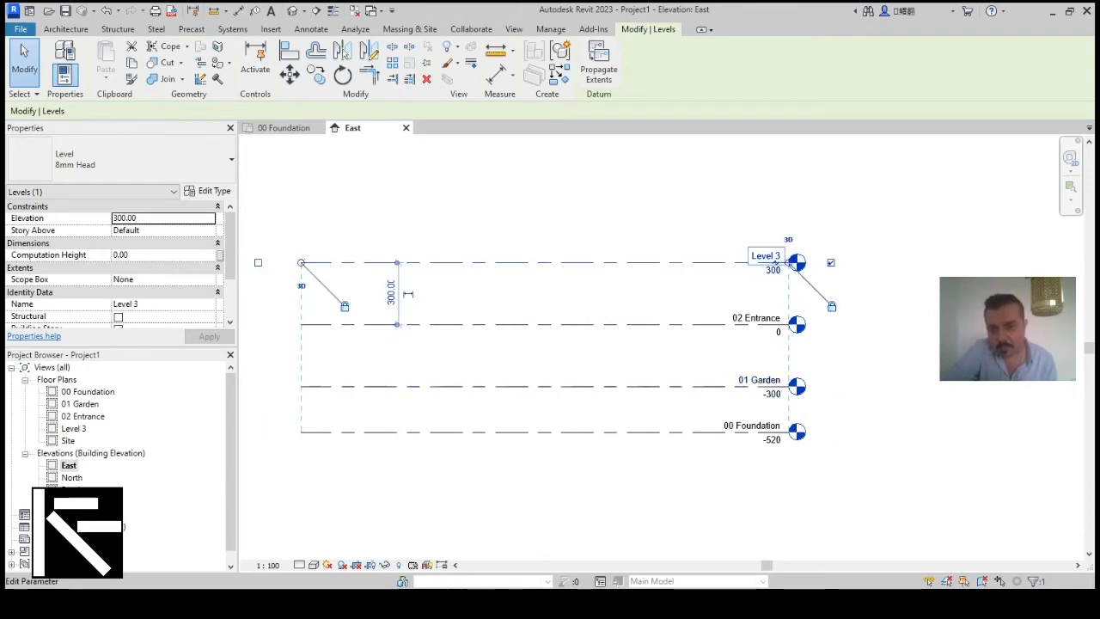
left_click(776, 262)
type("0")
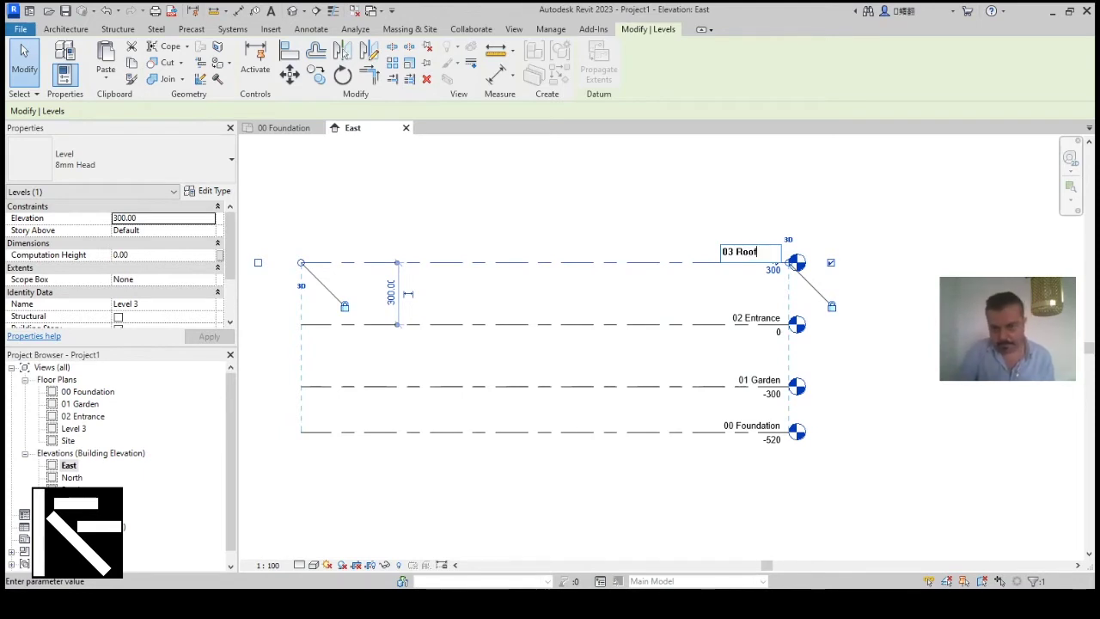
type("3 Roof")
key("Return")
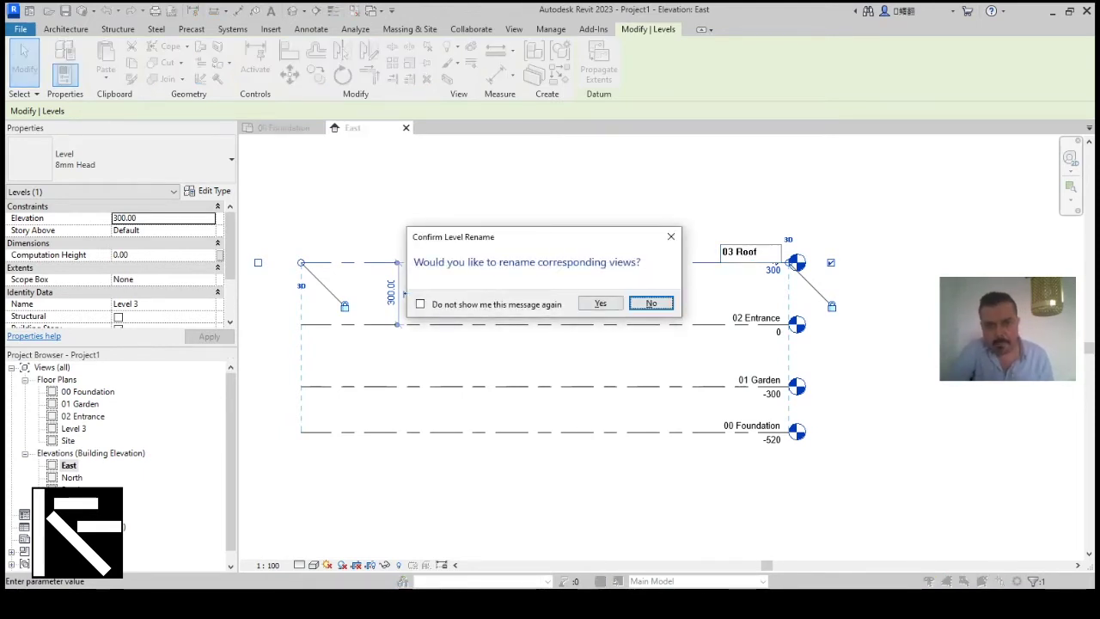
key("Left")
key("Return")
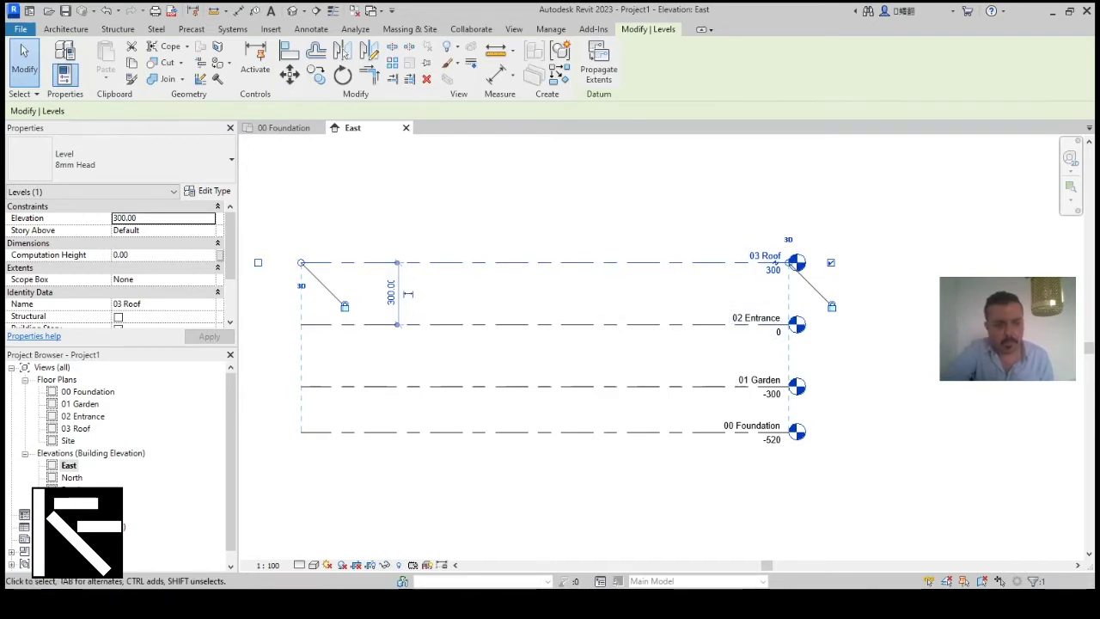
Switch to the 00 Foundation floor plan and start an architectural wall of type Retaining - 300mm Concrete.
middle_click_drag(789, 262, 893, 228)
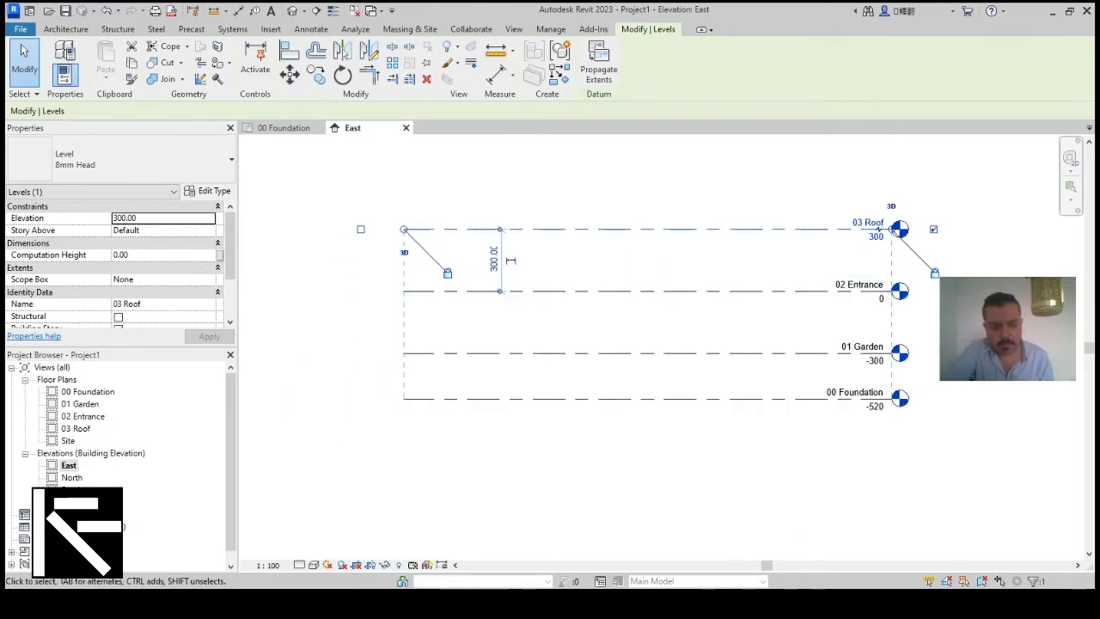
key("ctrl+Tab")
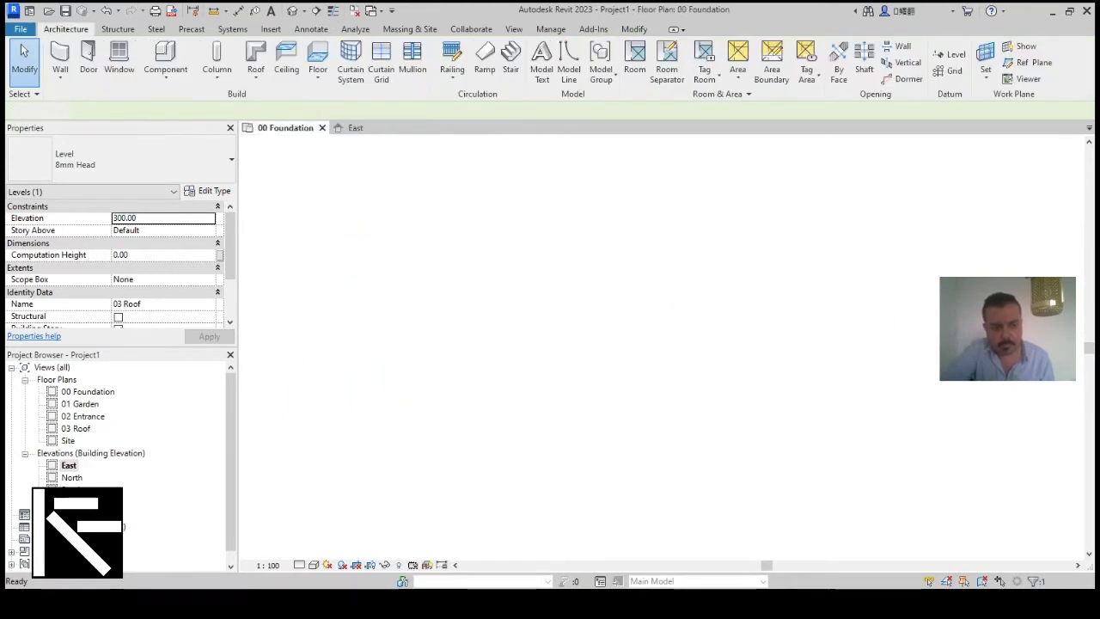
middle_click_drag(602, 327, 583, 350)
left_click(65, 29)
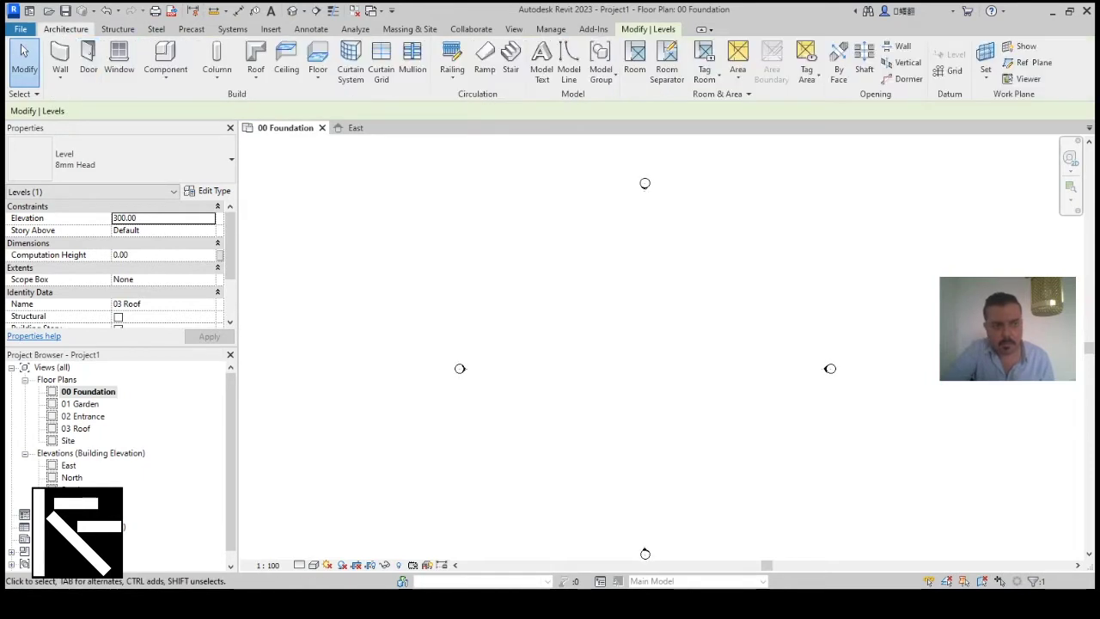
left_click(61, 78)
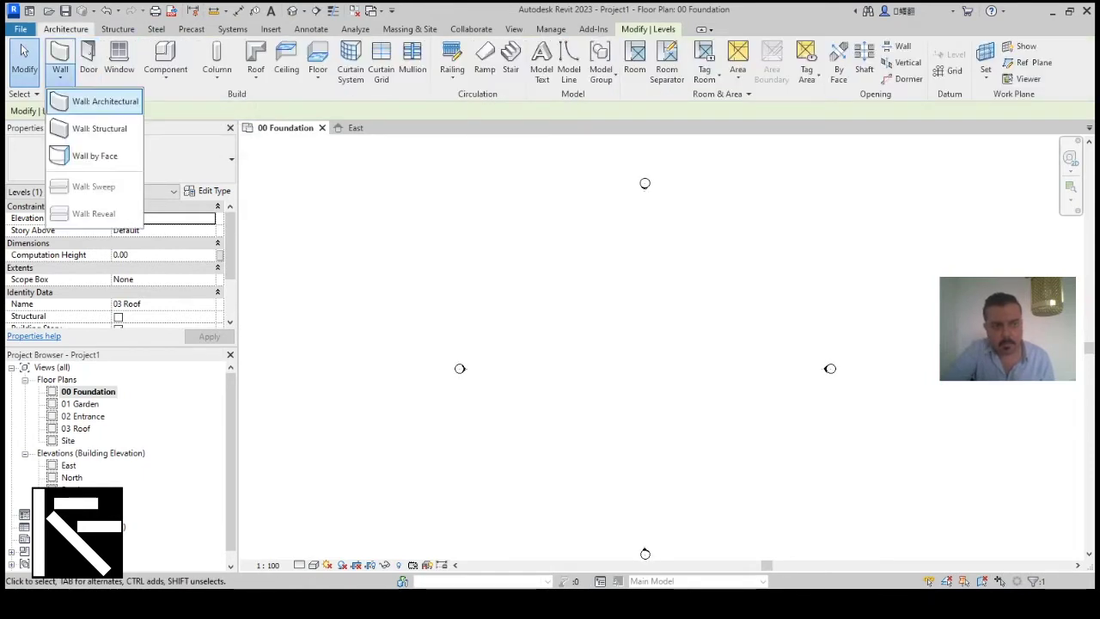
left_click(94, 100)
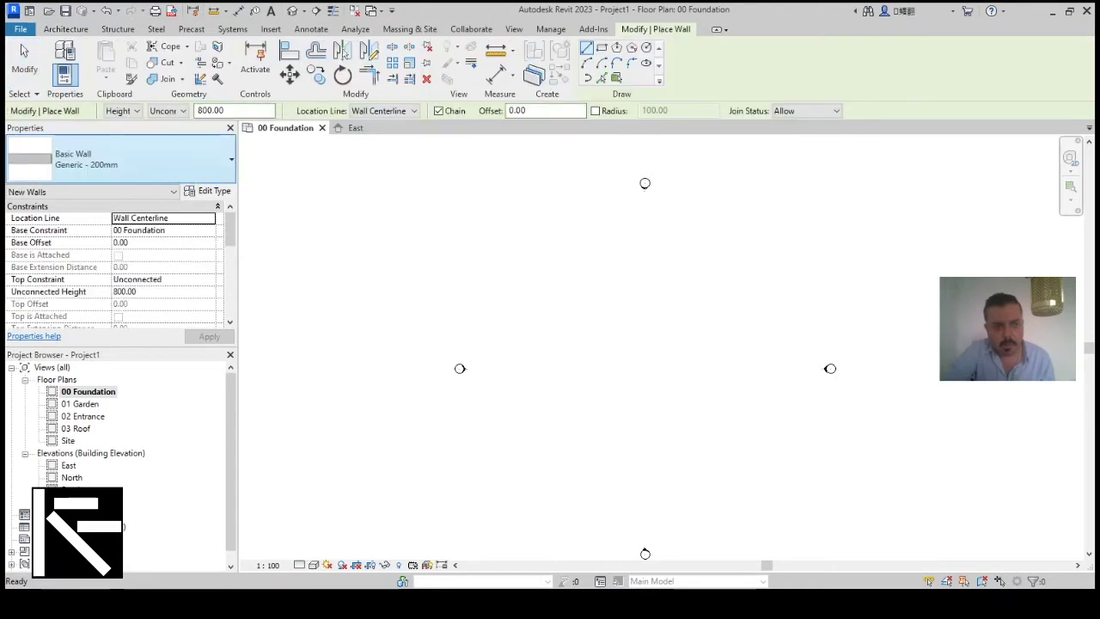
left_click(120, 160)
scroll(115, 264, "down", 3)
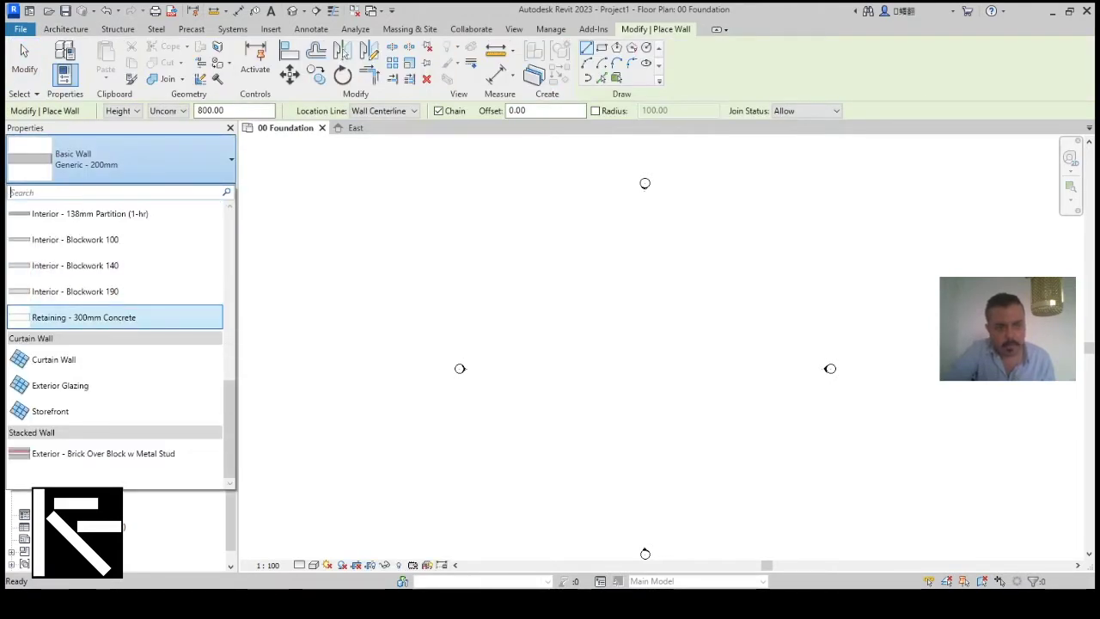
left_click(83, 317)
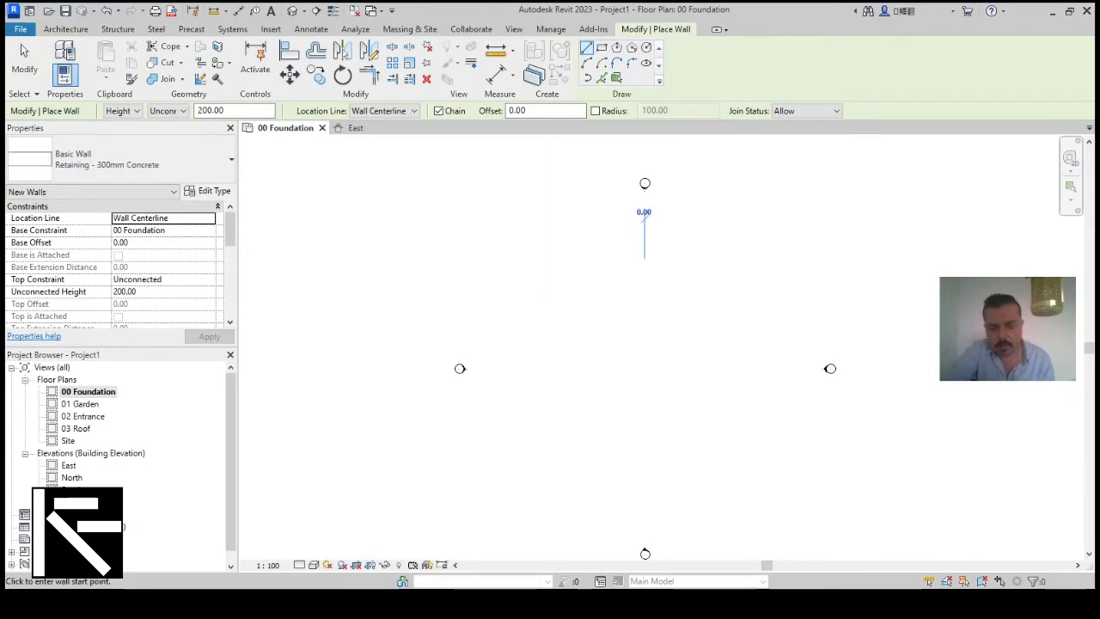
Draw the first retaining wall horizontally westward, 1200 cm long, starting below the north elevation marker.
left_click(645, 258)
type("1")
key("Return")
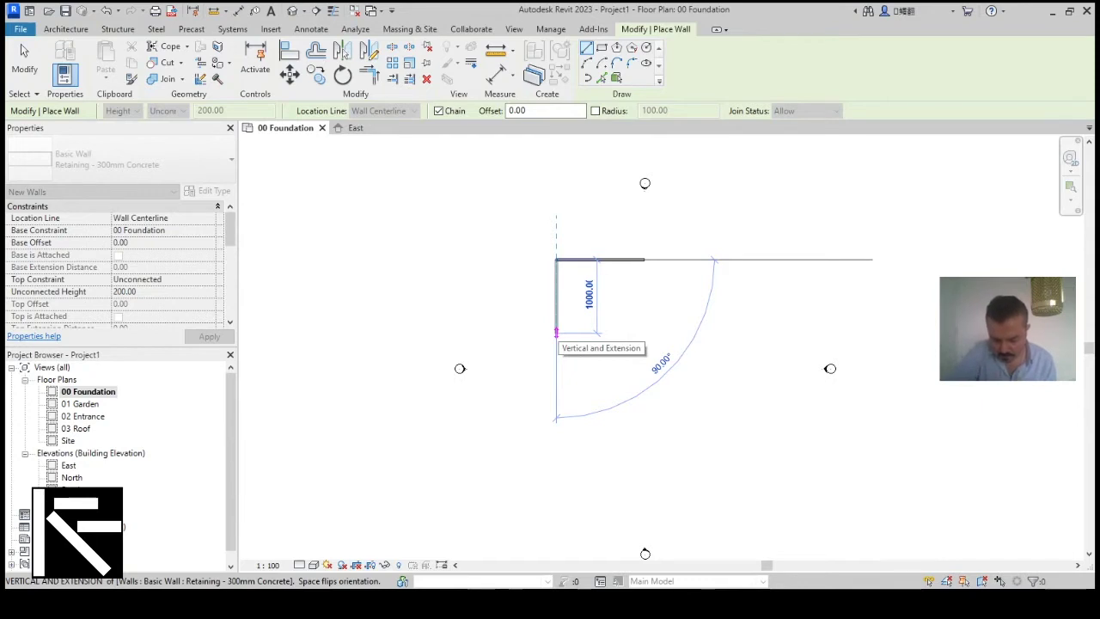
Continue the retaining wall chain 690 cm straight south and 1200 cm back east, parallel to the first wall.
type("9*2")
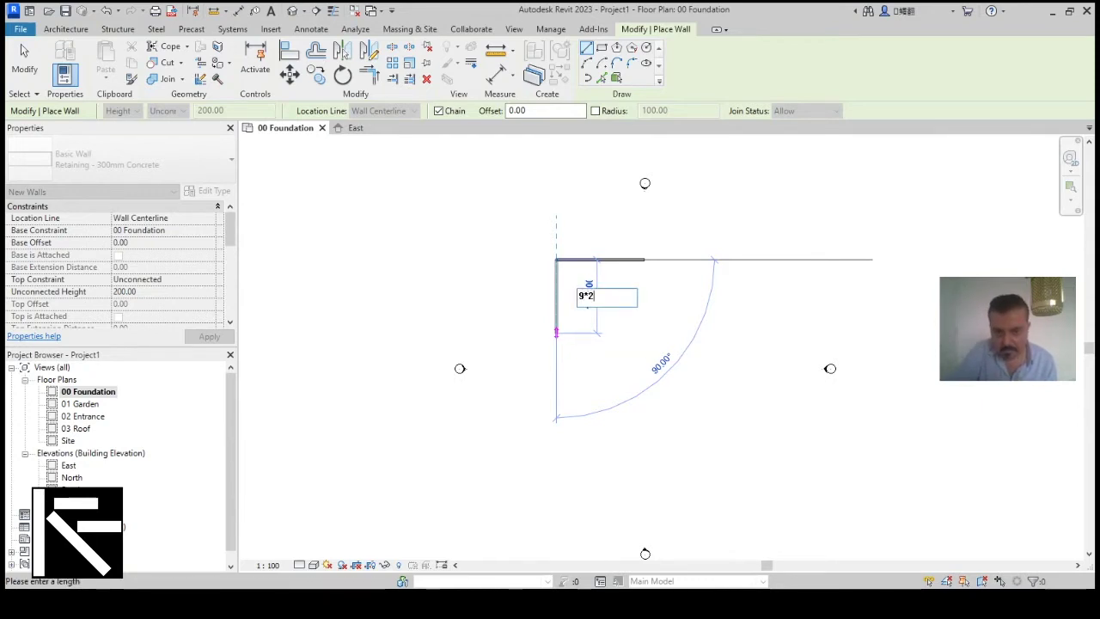
key("BackSpace")
key("BackSpace")
key("BackSpace")
type("69")
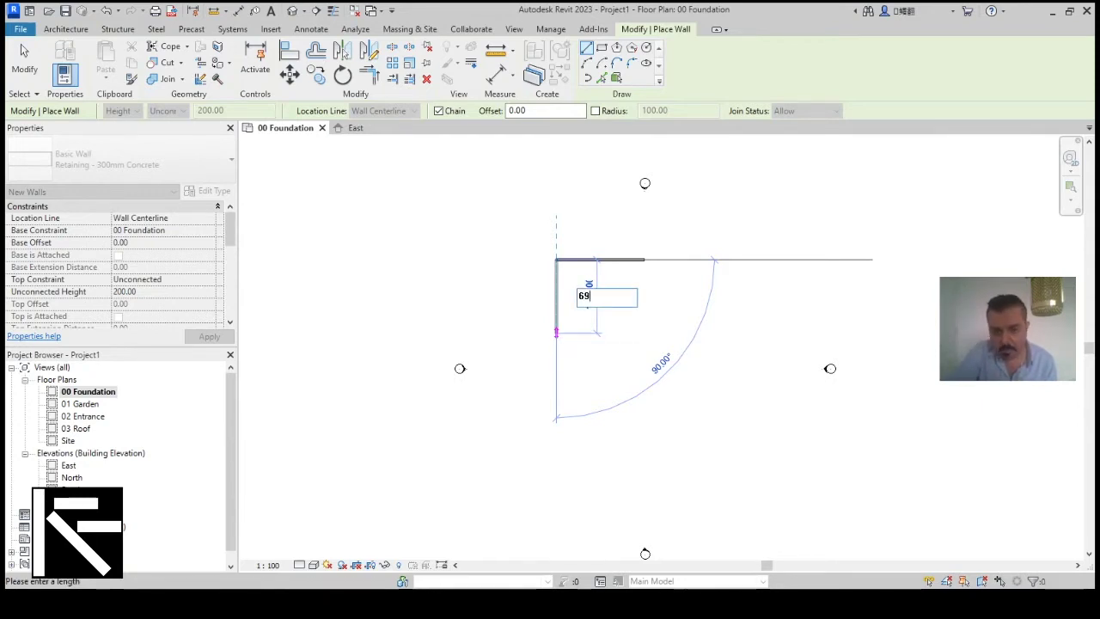
type("0")
key("Return")
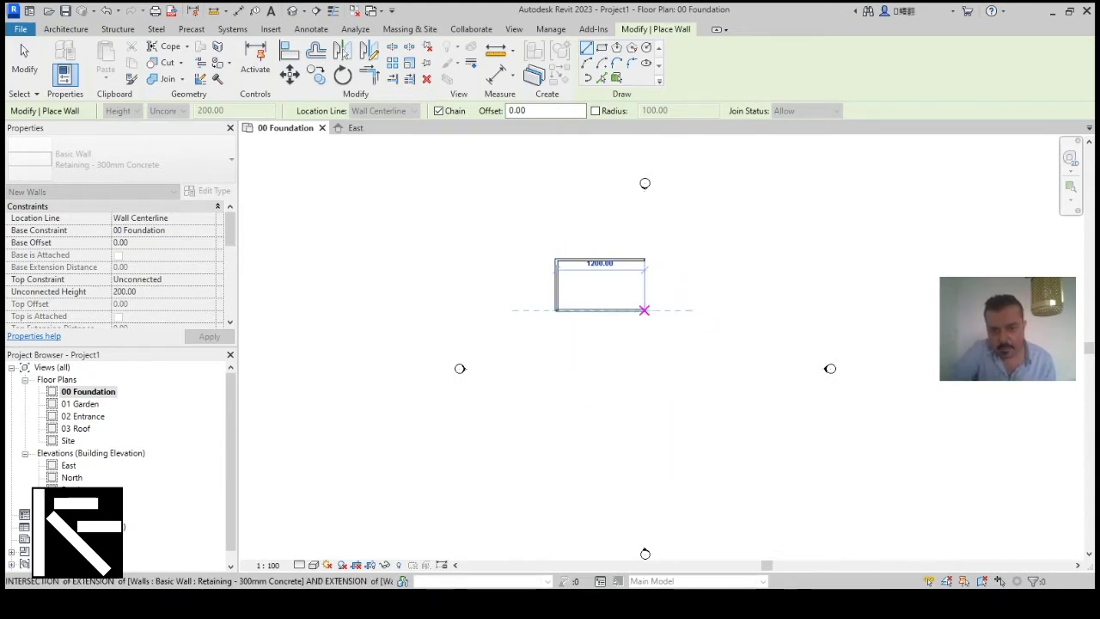
type("1200")
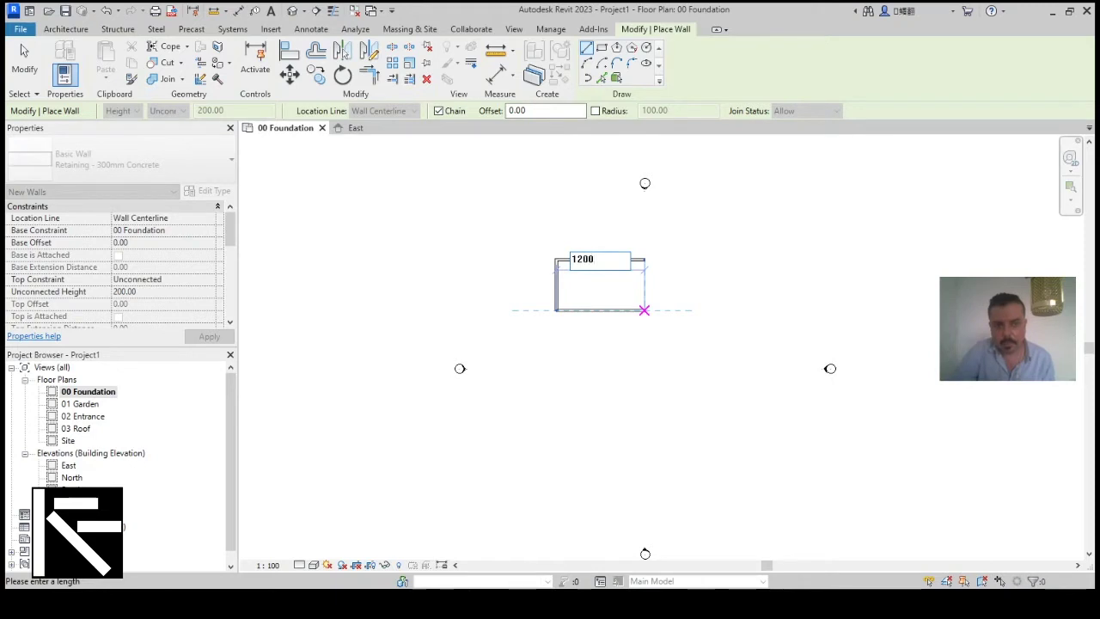
key("Return")
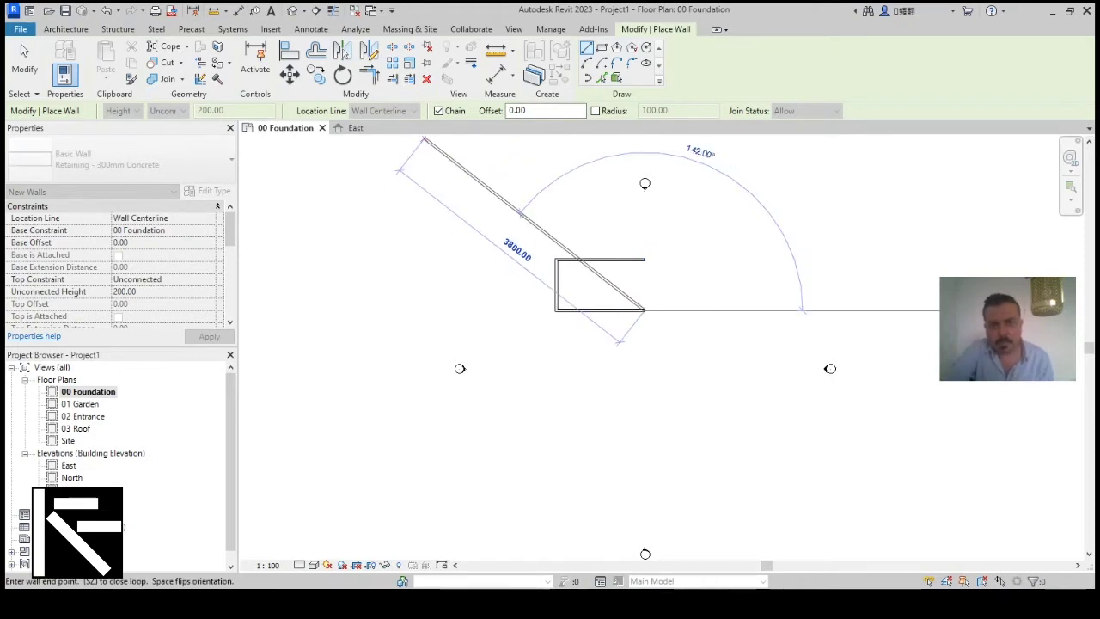
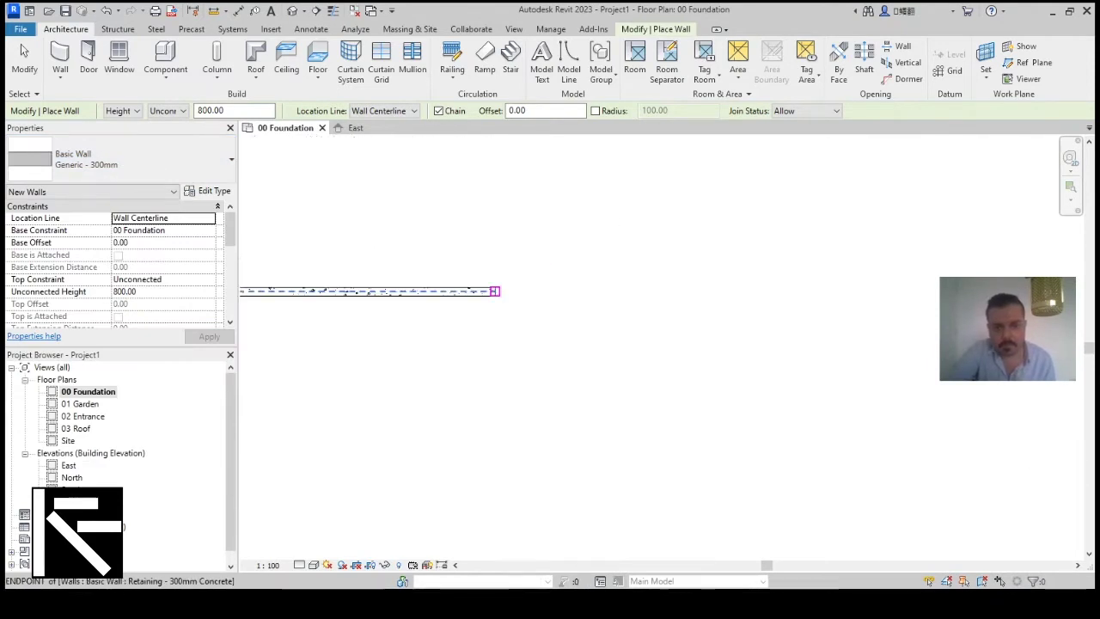
Start a Generic - 300mm wall at the lower retaining wall's open end, running 195 cm east and 150 cm north.
left_click(495, 291)
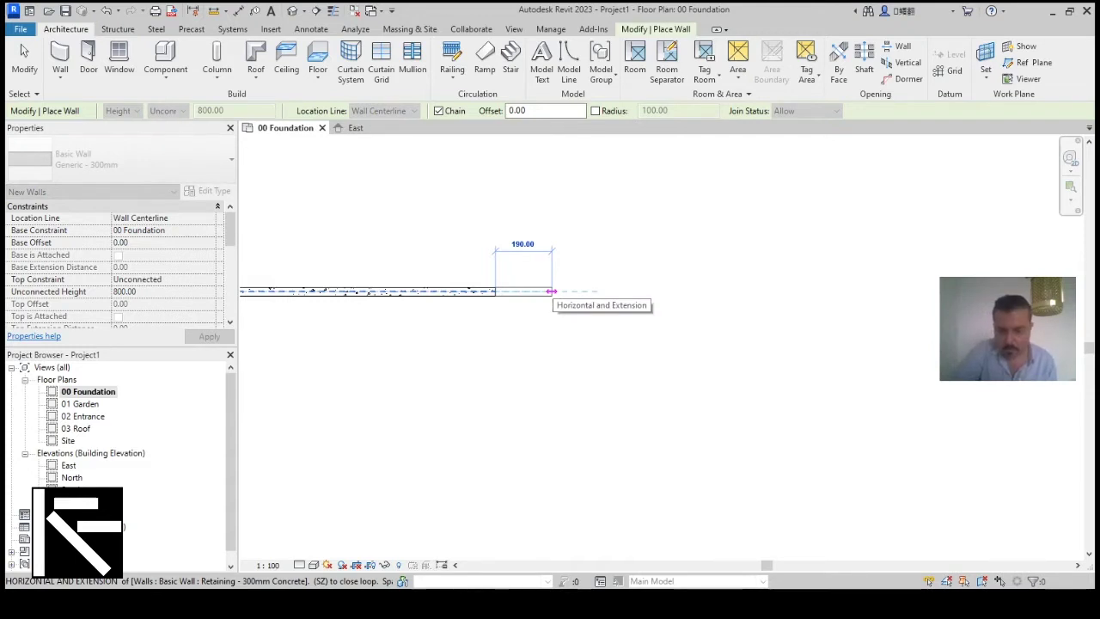
type("195")
key("Return")
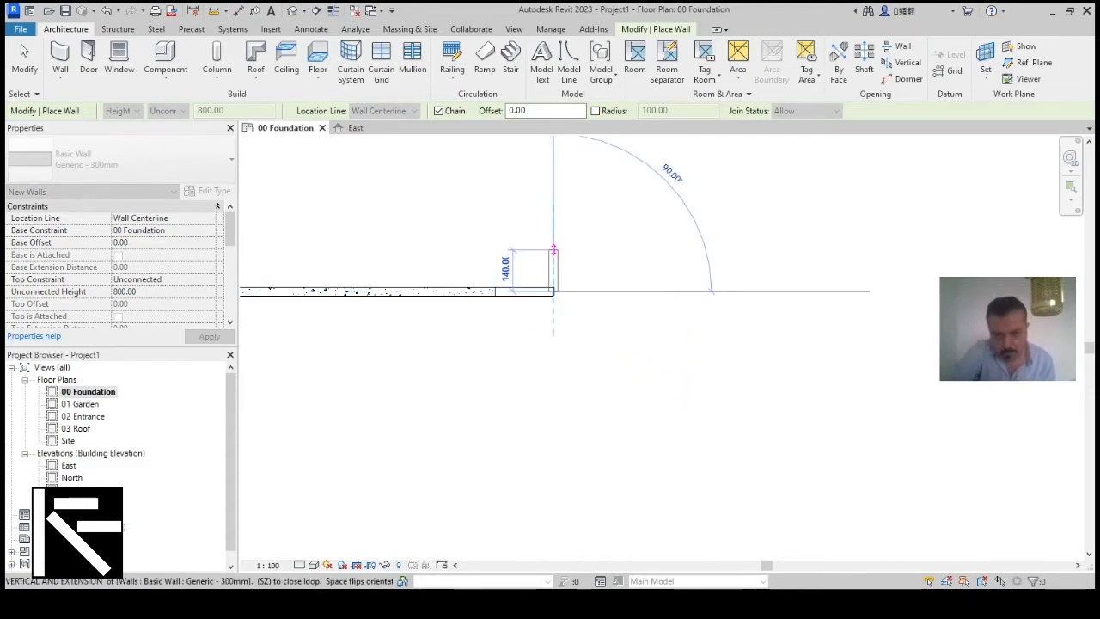
type("150")
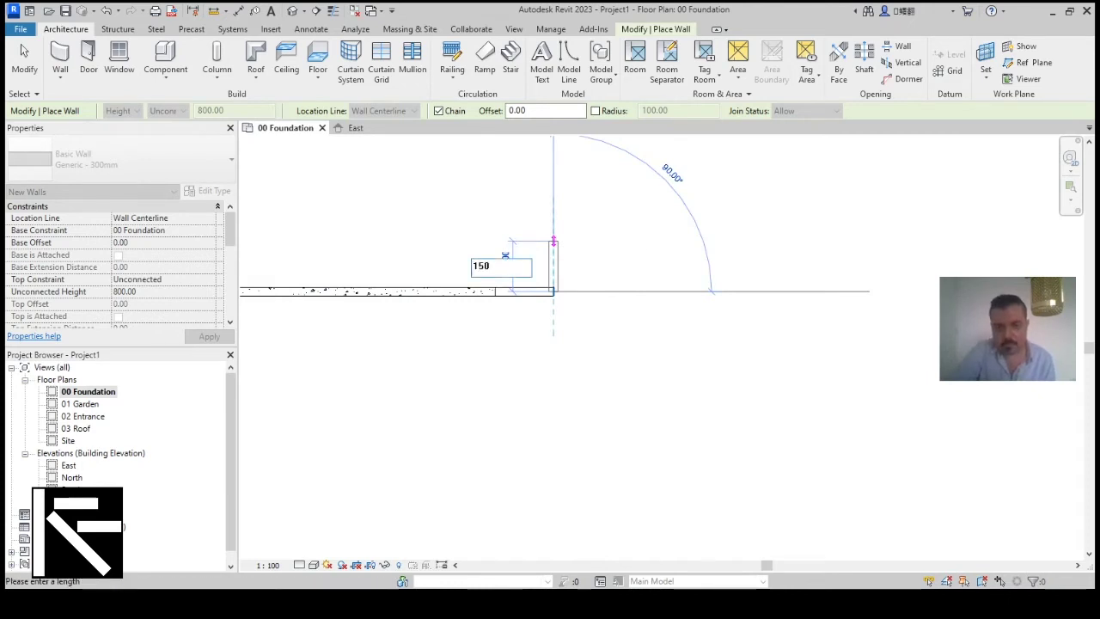
key("Return")
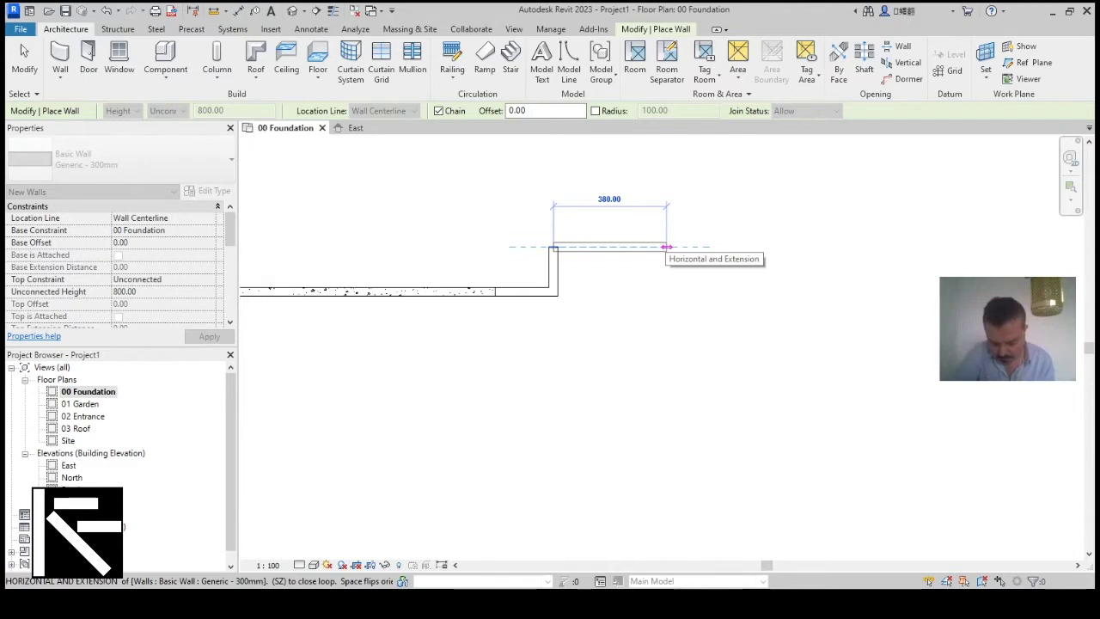
Continue the Generic - 300mm wall chain east and north, closing the outline at the upper retaining wall's open end.
type("3")
key("Return")
scroll(676, 294, "down", 2)
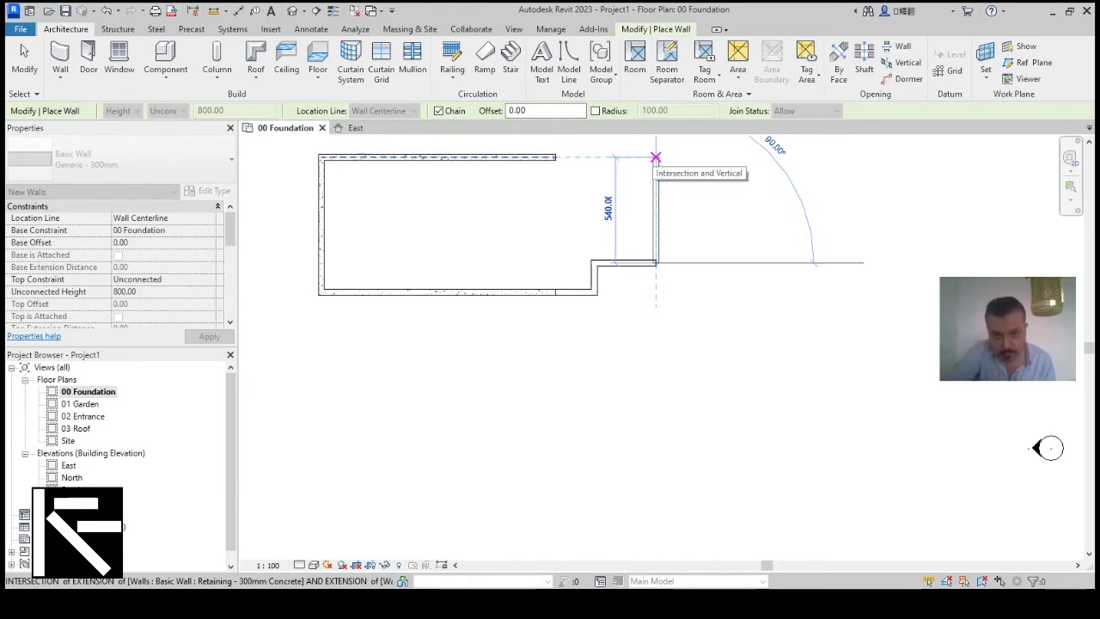
left_click(656, 157)
left_click(556, 157)
key("Escape")
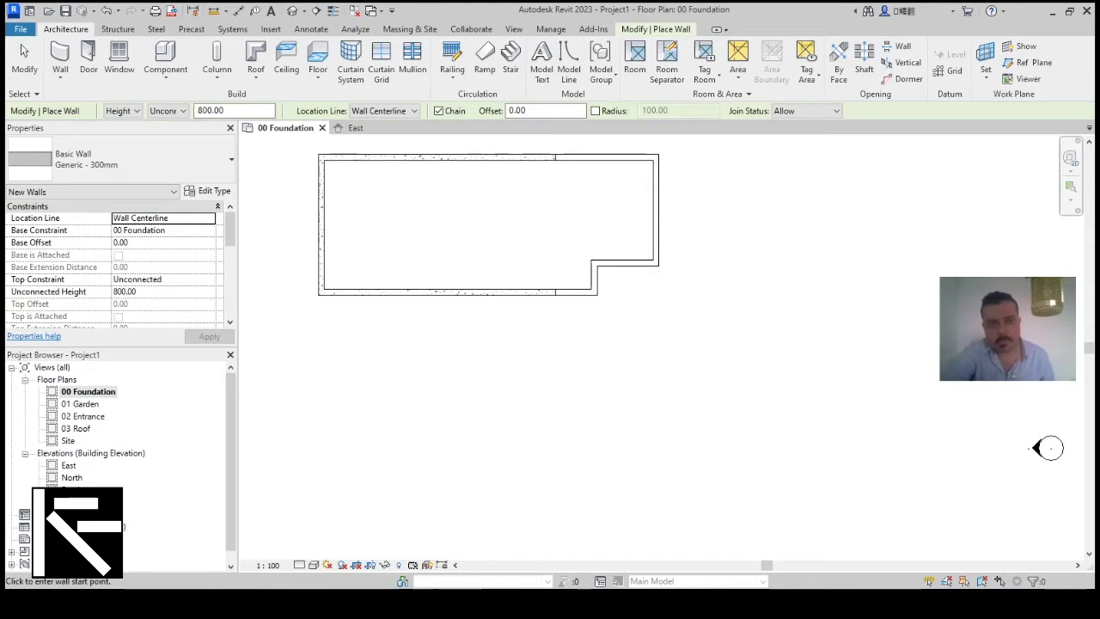
Open the default 3D view and orient it toward the building's front.
left_click(292, 11)
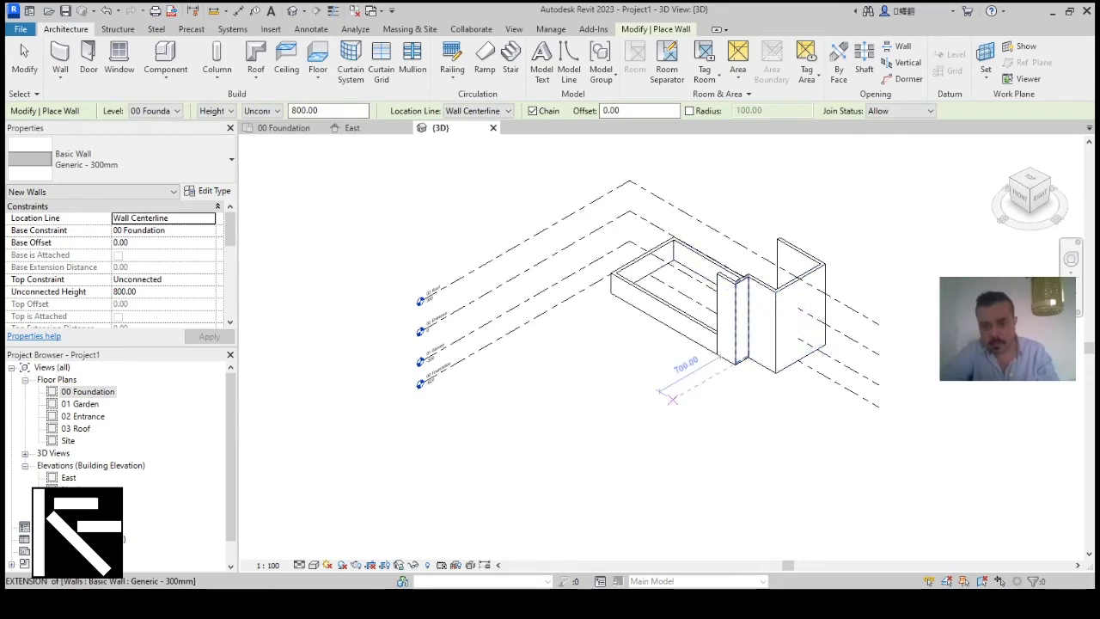
middle_click_drag(667, 402, 765, 402, "shift")
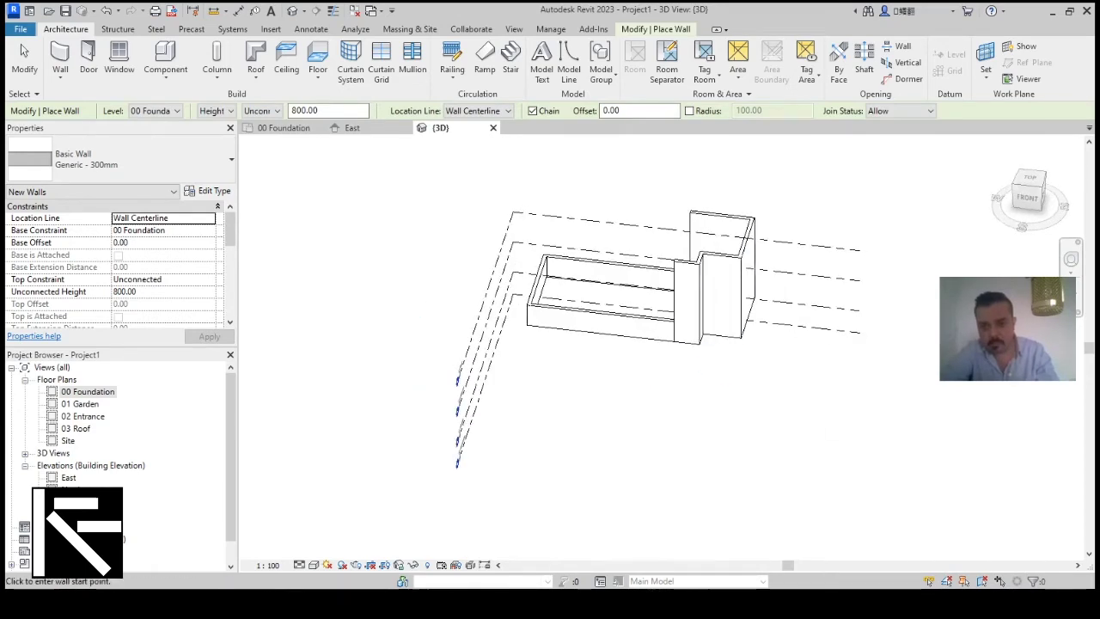
scroll(690, 331, "up", 3)
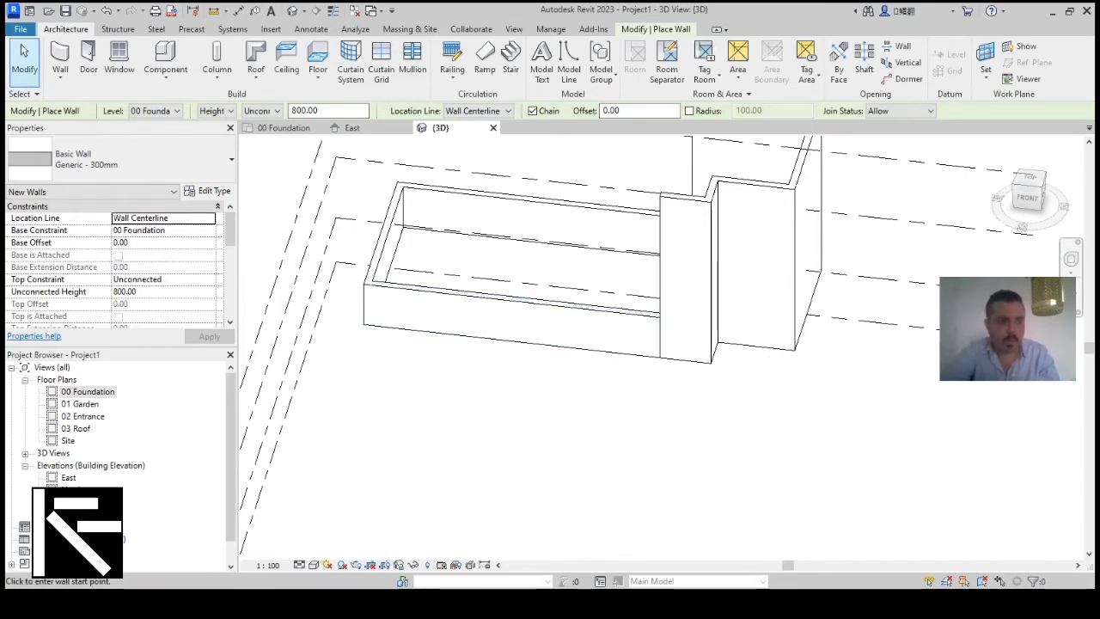
Try setting the base constraint of the three retaining walls to 02 Entrance and undo the change.
left_click(24, 58)
left_click(533, 219)
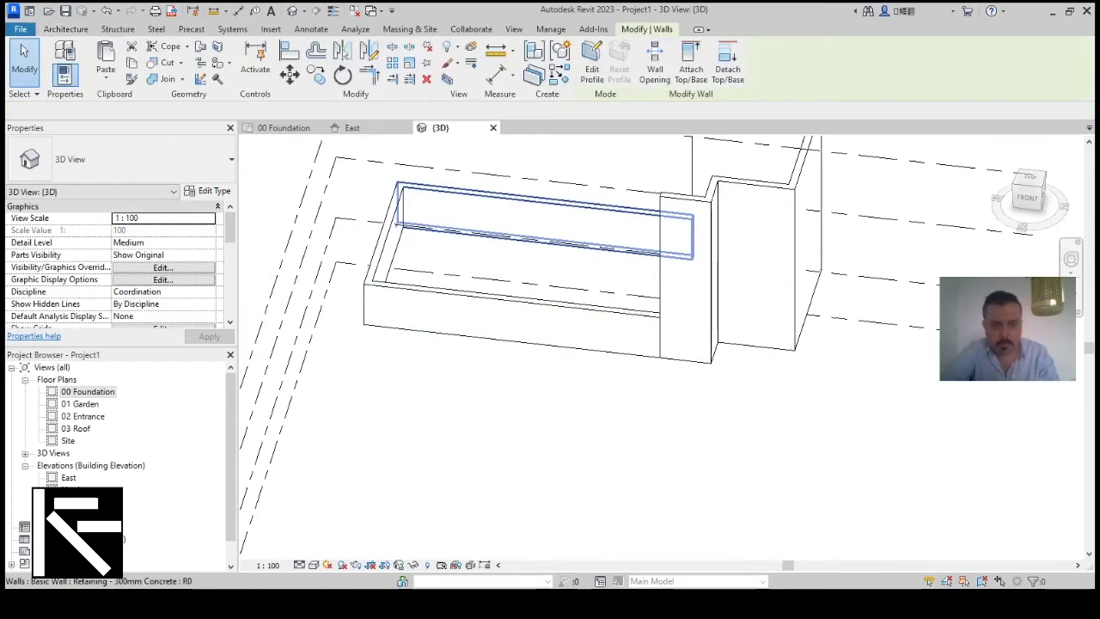
left_click(383, 237, "ctrl")
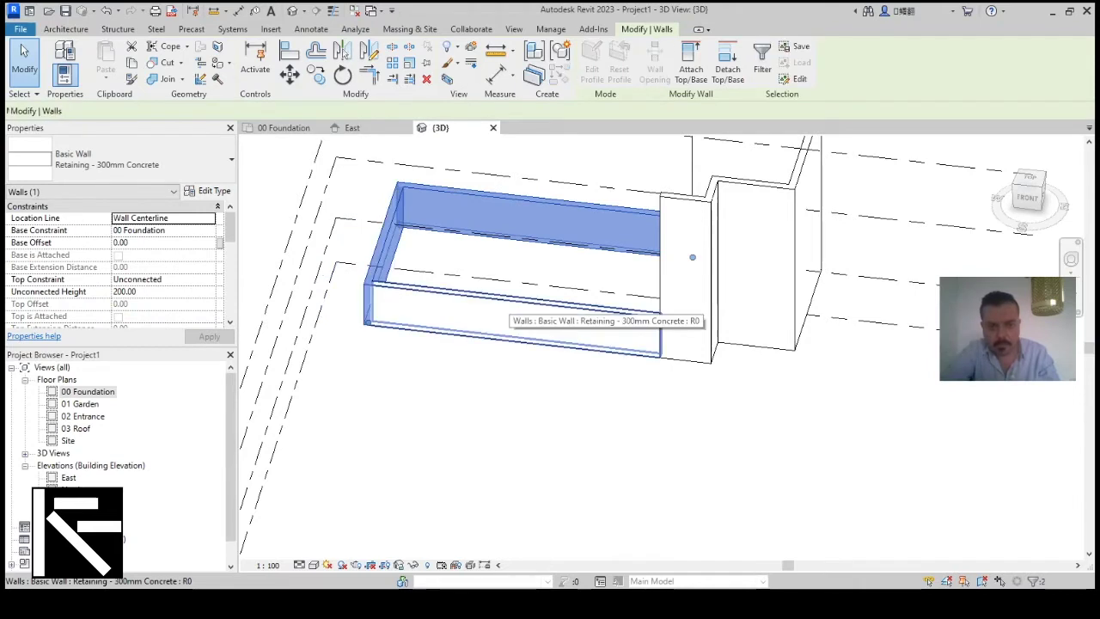
left_click(507, 298, "ctrl")
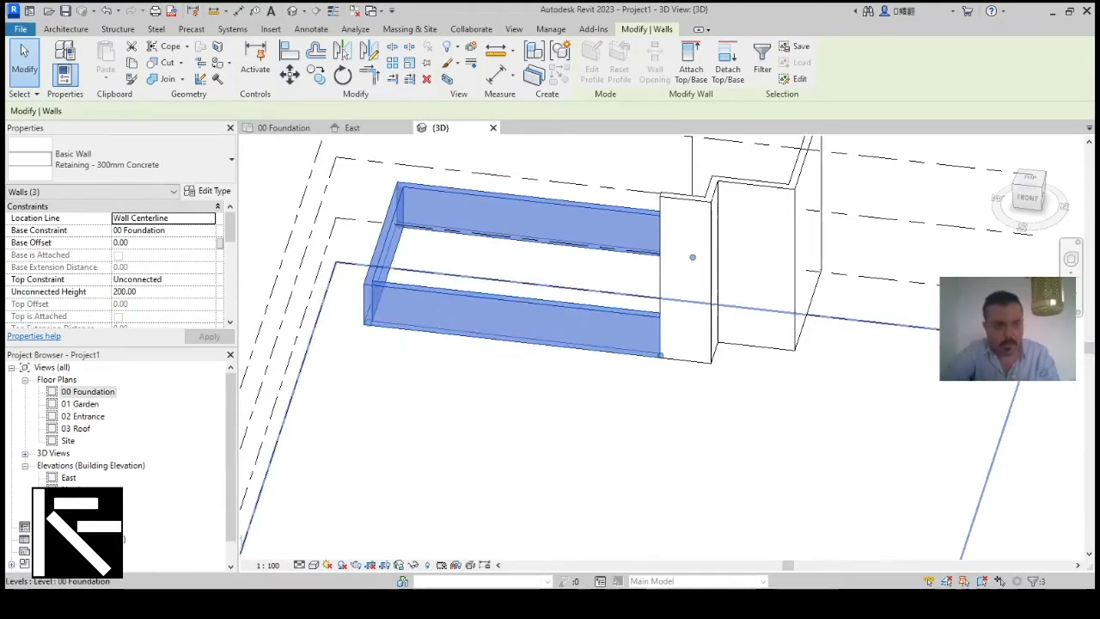
left_click(208, 231)
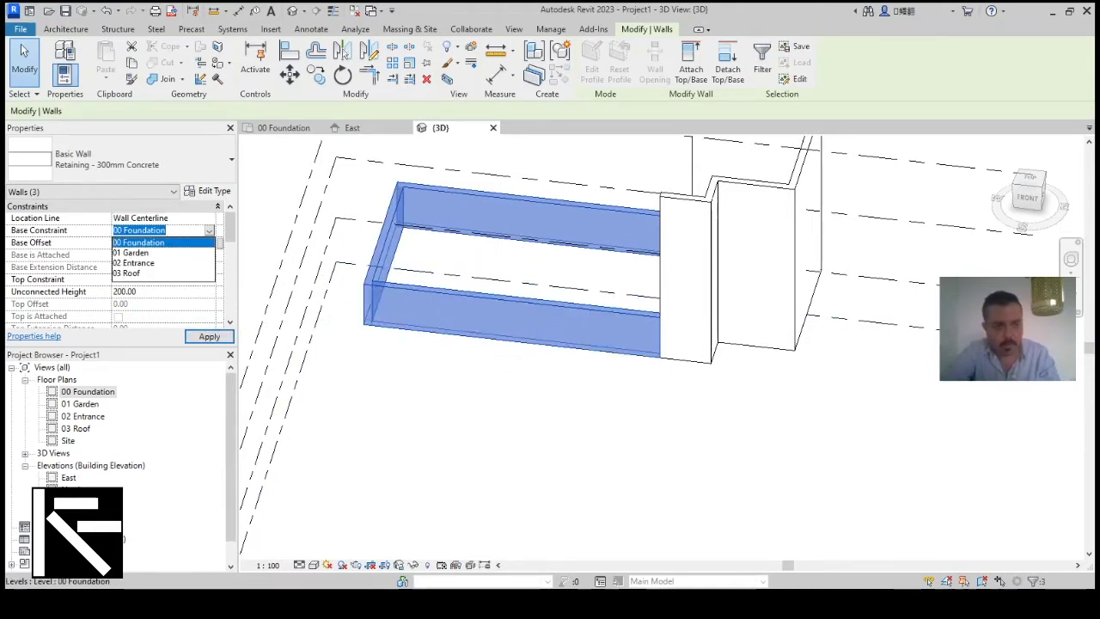
left_click(136, 263)
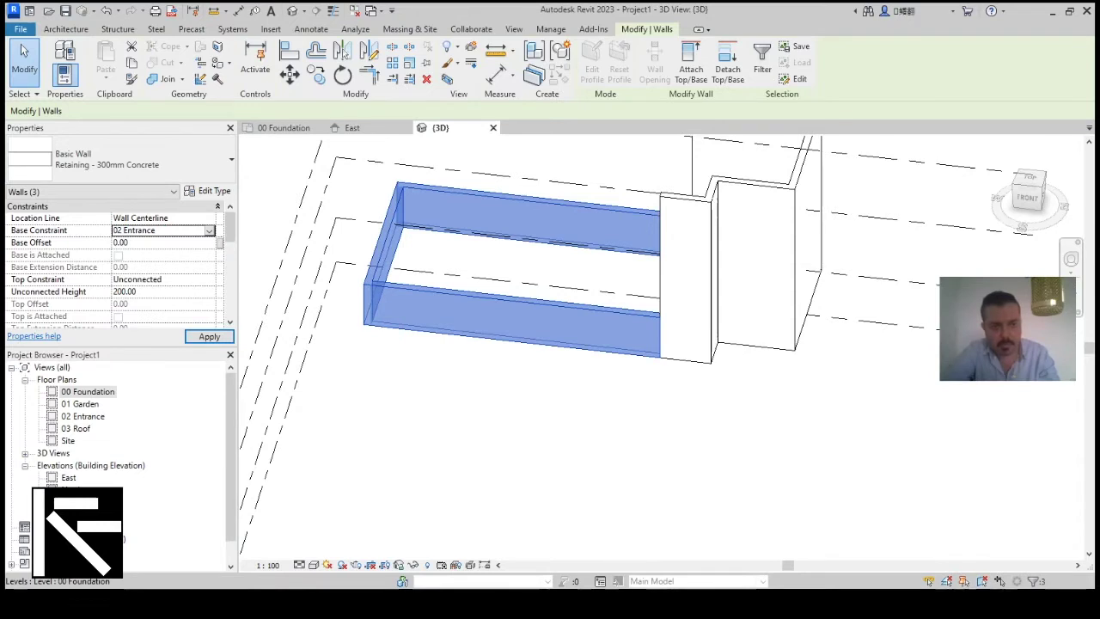
left_click(209, 336)
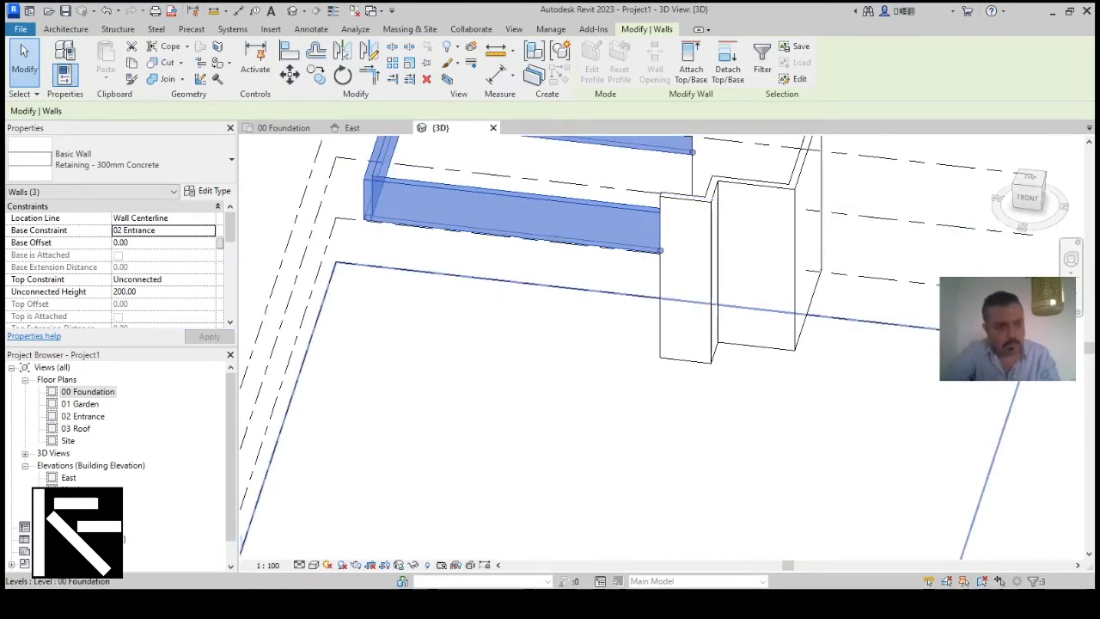
key("Escape")
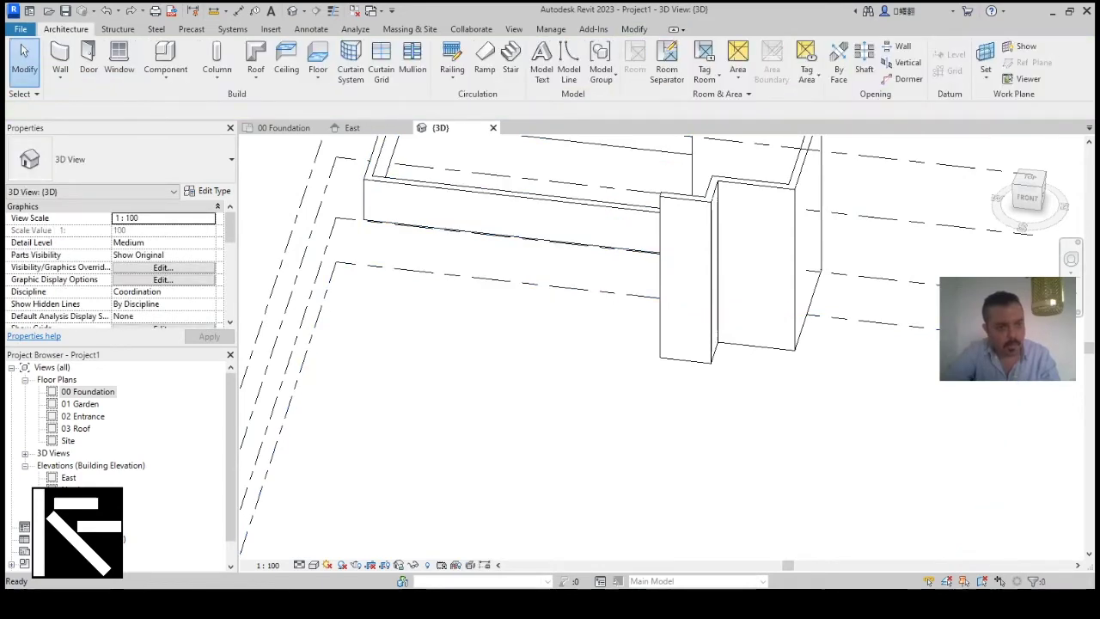
key("ctrl+z")
Set the top constraint of the three Retaining - 300mm Concrete walls to Up to level: 02 Entrance.
left_click(515, 325)
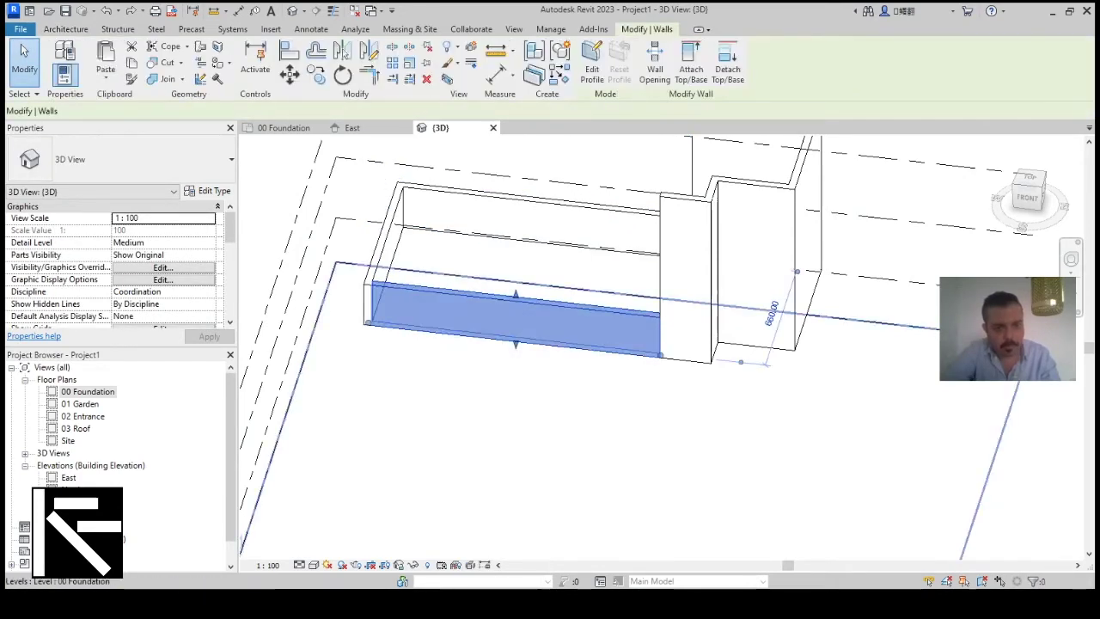
left_click(385, 233, "ctrl")
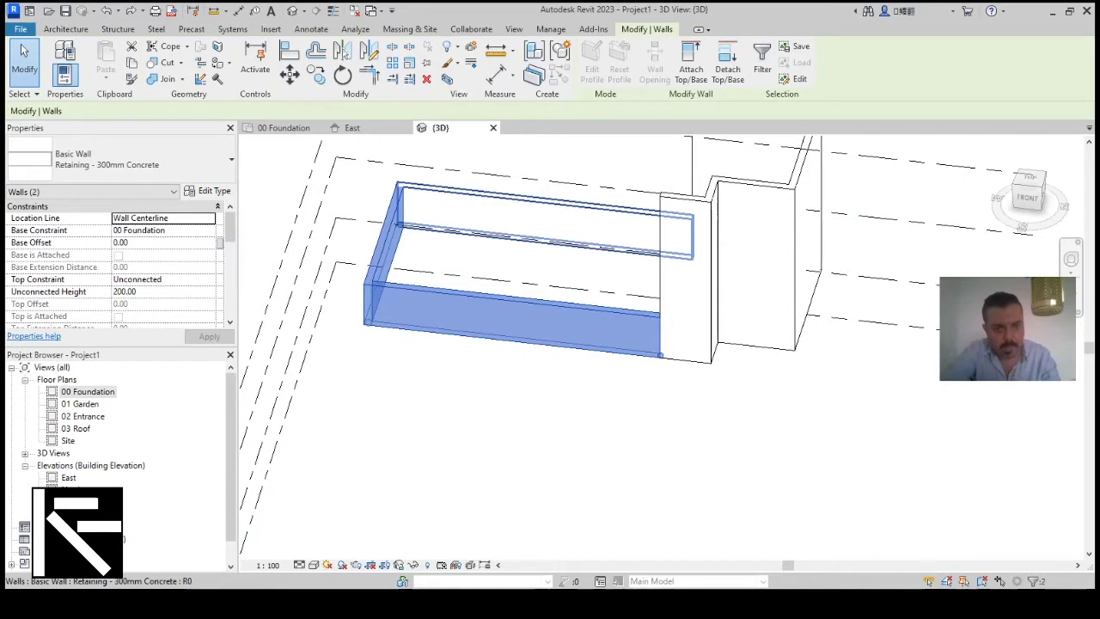
left_click(688, 251, "ctrl")
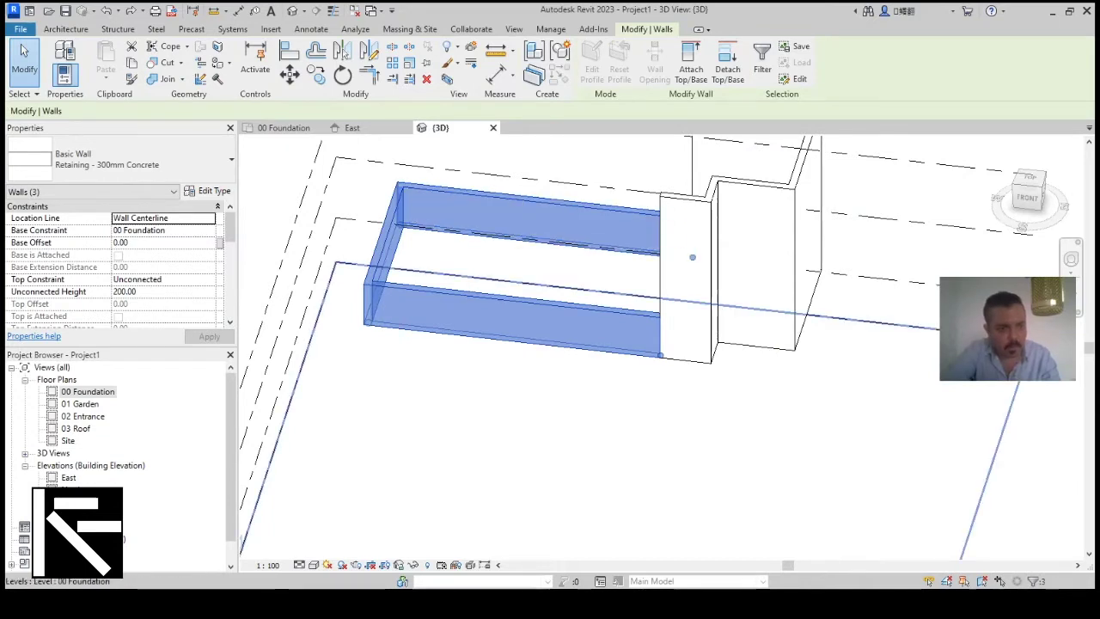
left_click(164, 279)
left_click(155, 323)
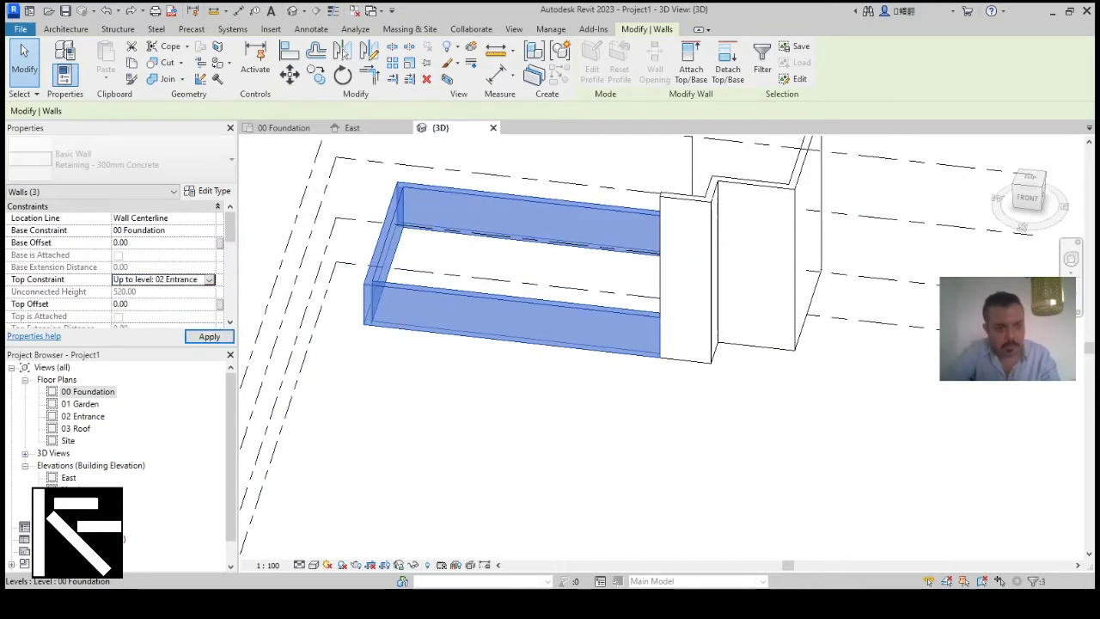
scroll(428, 382, "down", 3)
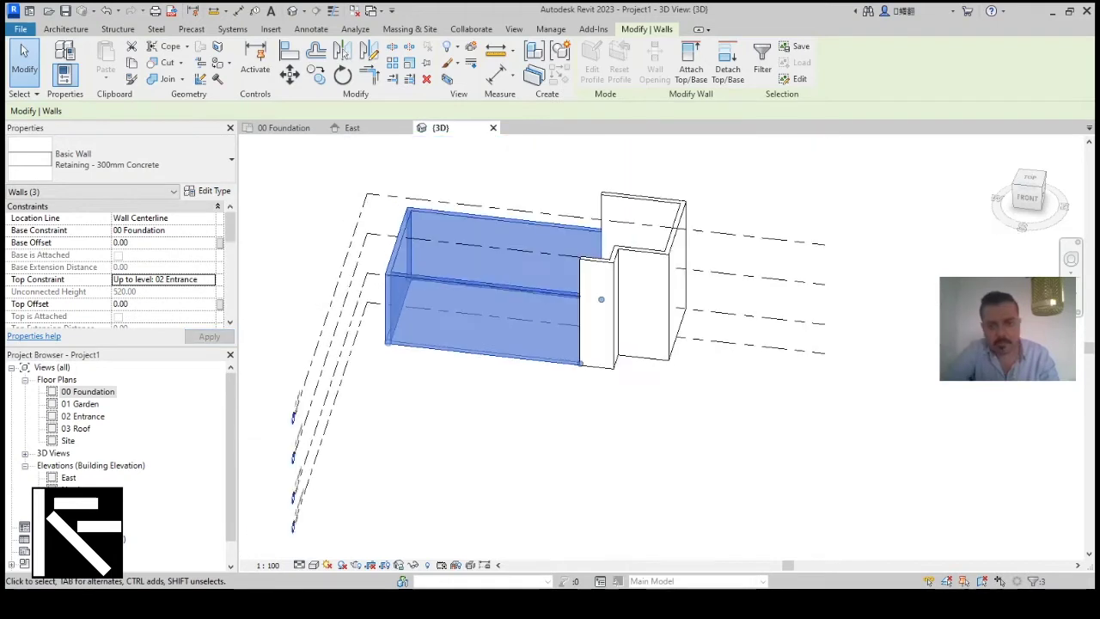
Set the top constraint of the five Generic - 300mm walls to Up to level: 01 Garden.
left_click(643, 225)
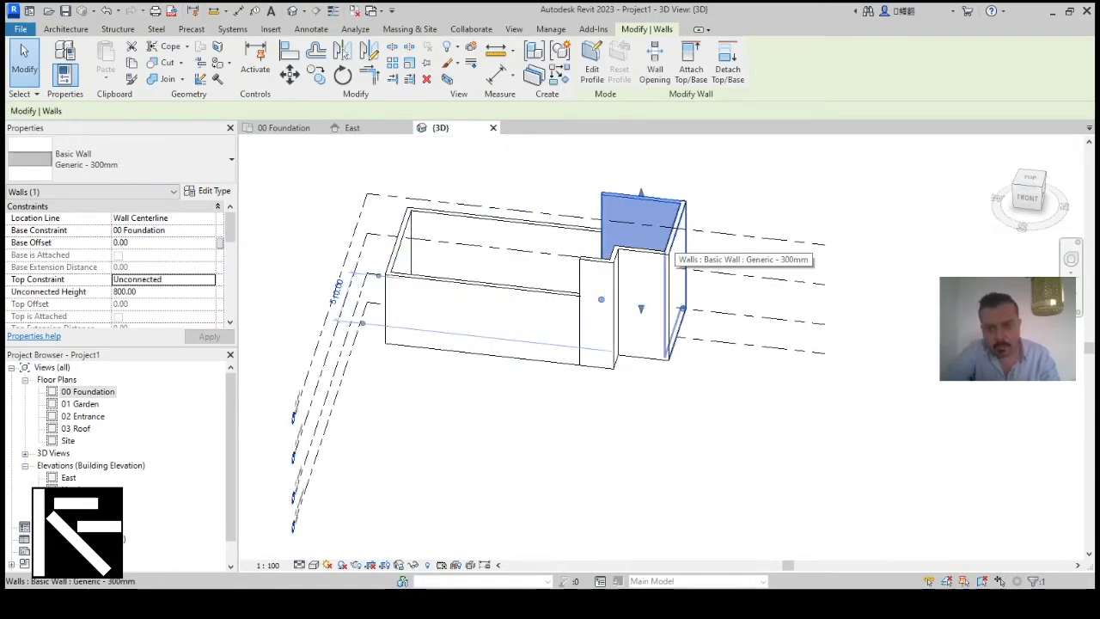
left_click(646, 273, "ctrl")
left_click(643, 306, "ctrl")
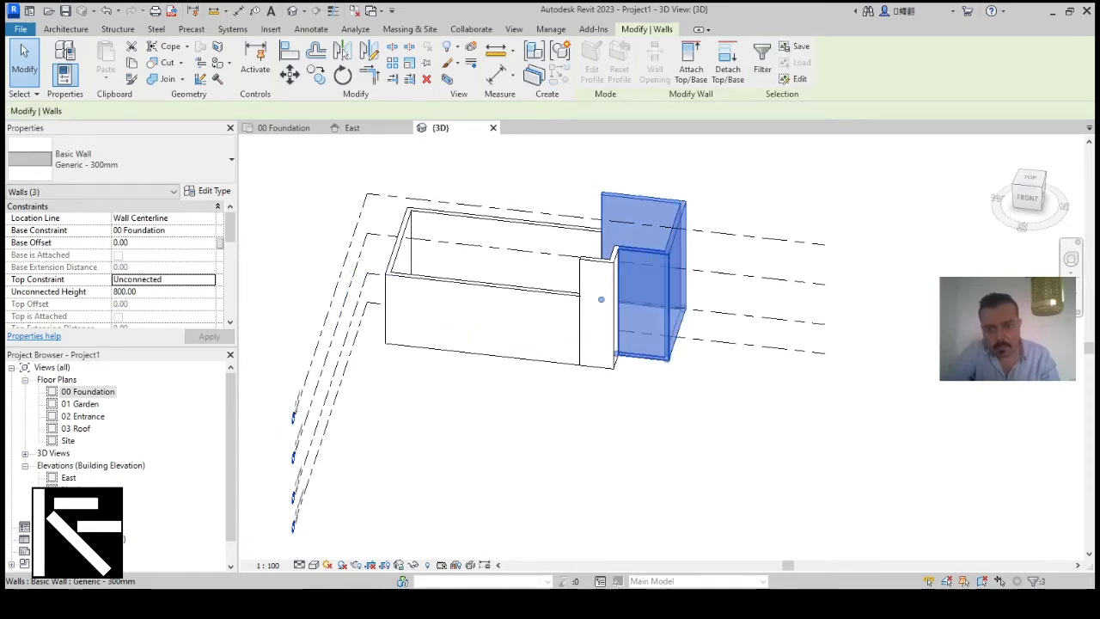
left_click(616, 309, "ctrl")
left_click(597, 314, "ctrl")
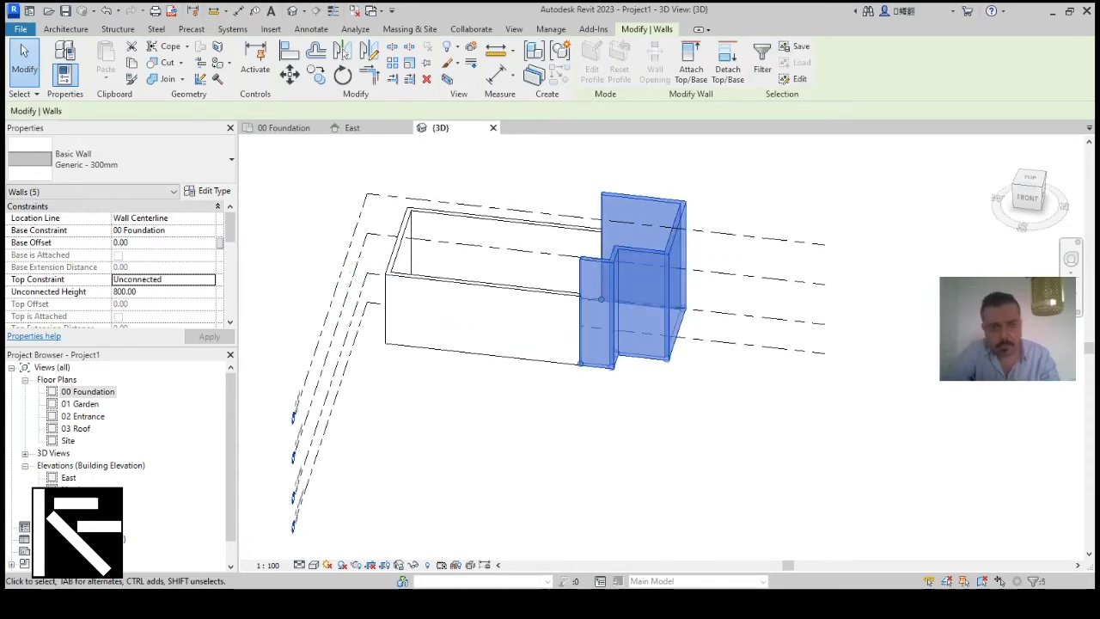
left_click(209, 279)
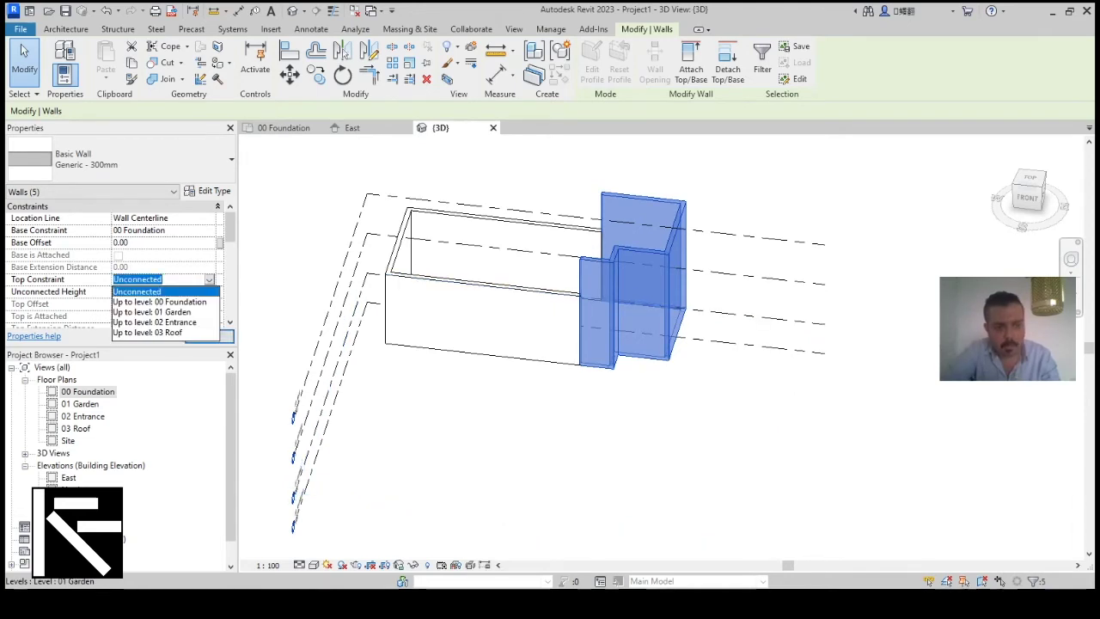
left_click(152, 312)
left_click(209, 336)
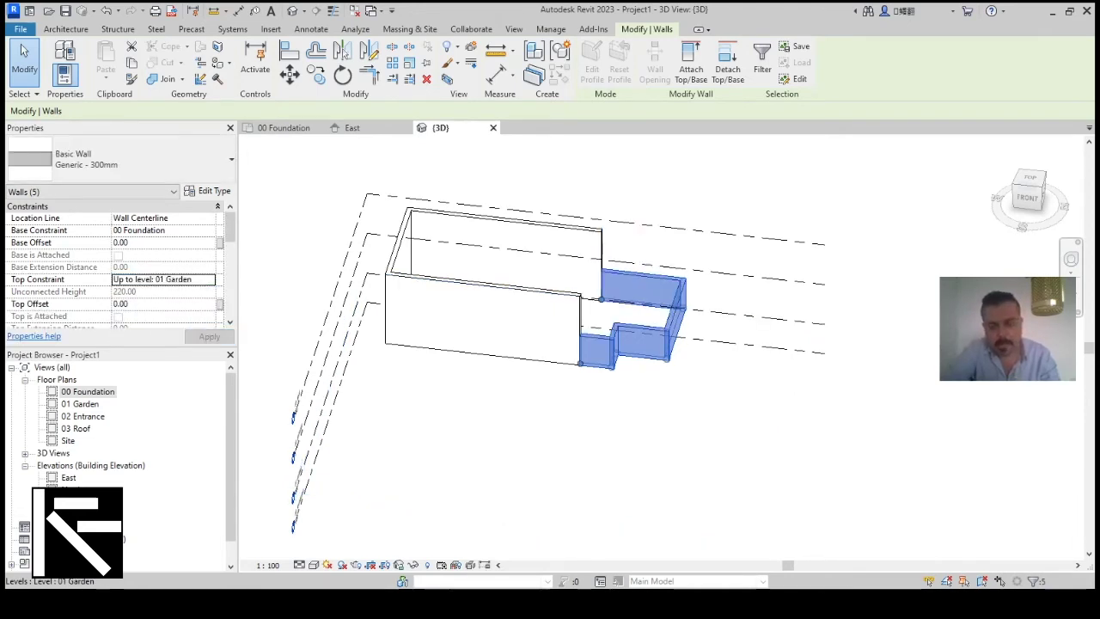
scroll(632, 458, "down", 4)
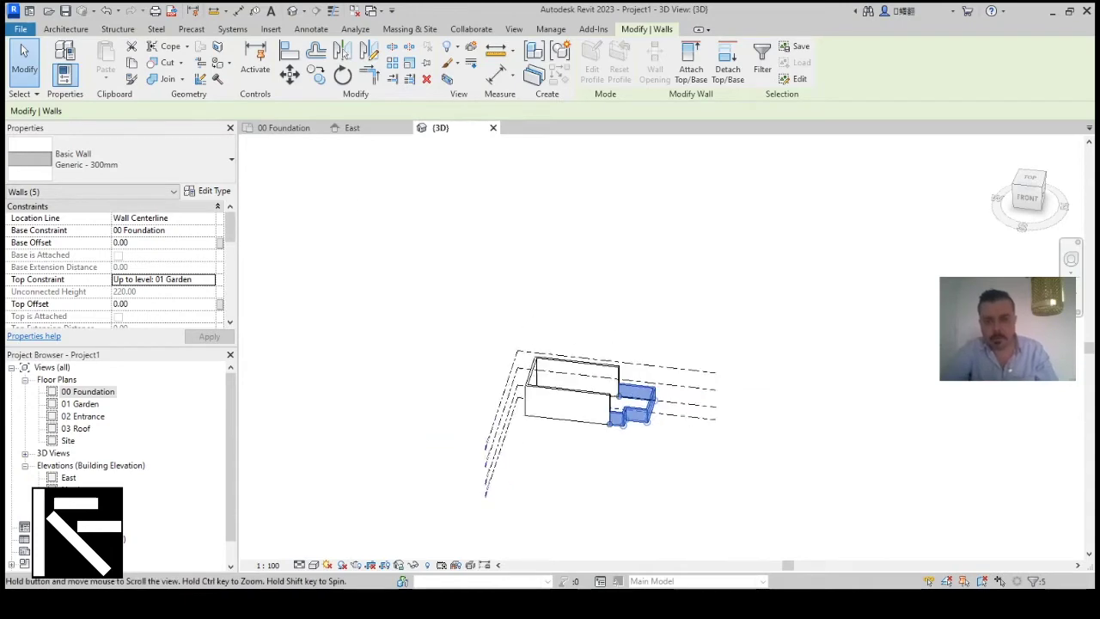
middle_click_drag(632, 458, 622, 461)
scroll(620, 411, "up", 3)
mouse_move(620, 411)
middle_mouse_down("shift")
mouse_move(601, 420)
mouse_move(447, 404)
mouse_move(567, 405)
mouse_move(485, 421)
mouse_move(614, 411)
middle_mouse_up("shift")
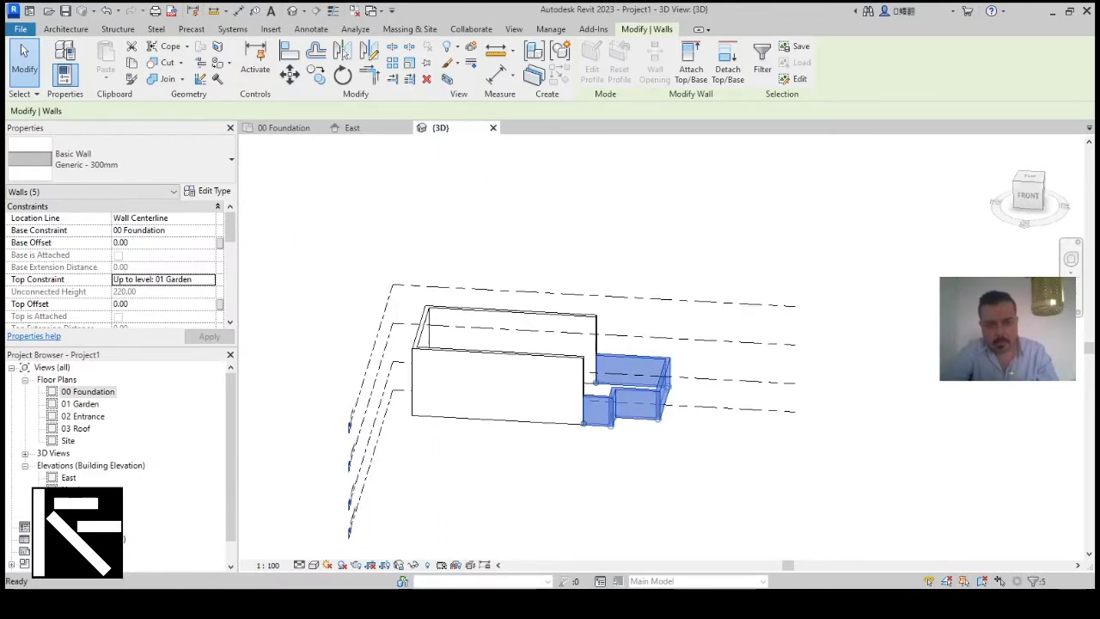
key("Escape")
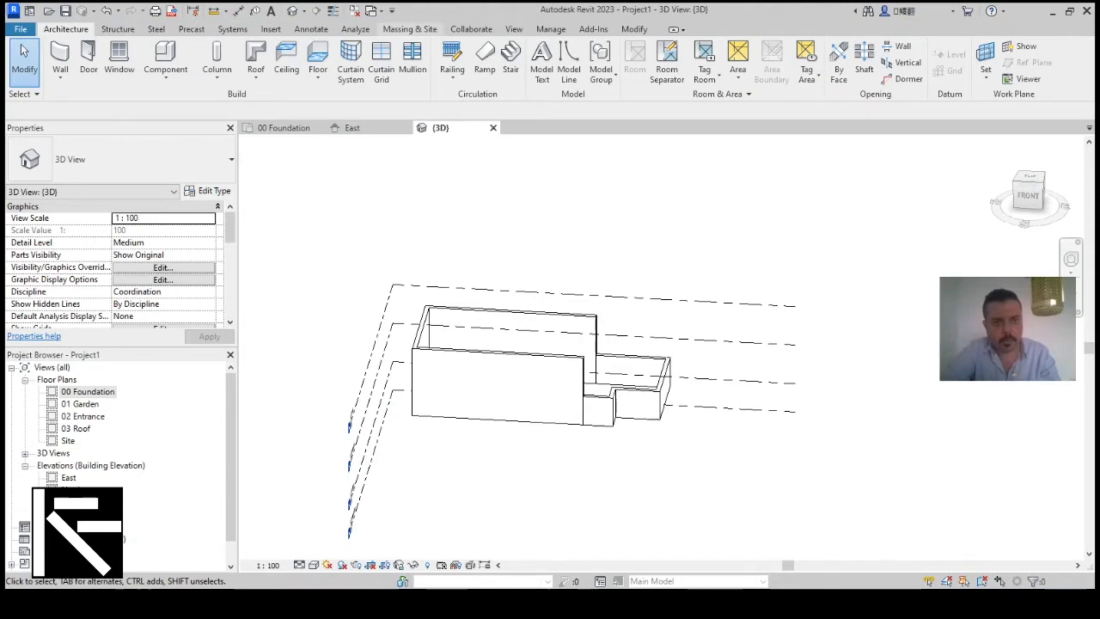
left_click(409, 28)
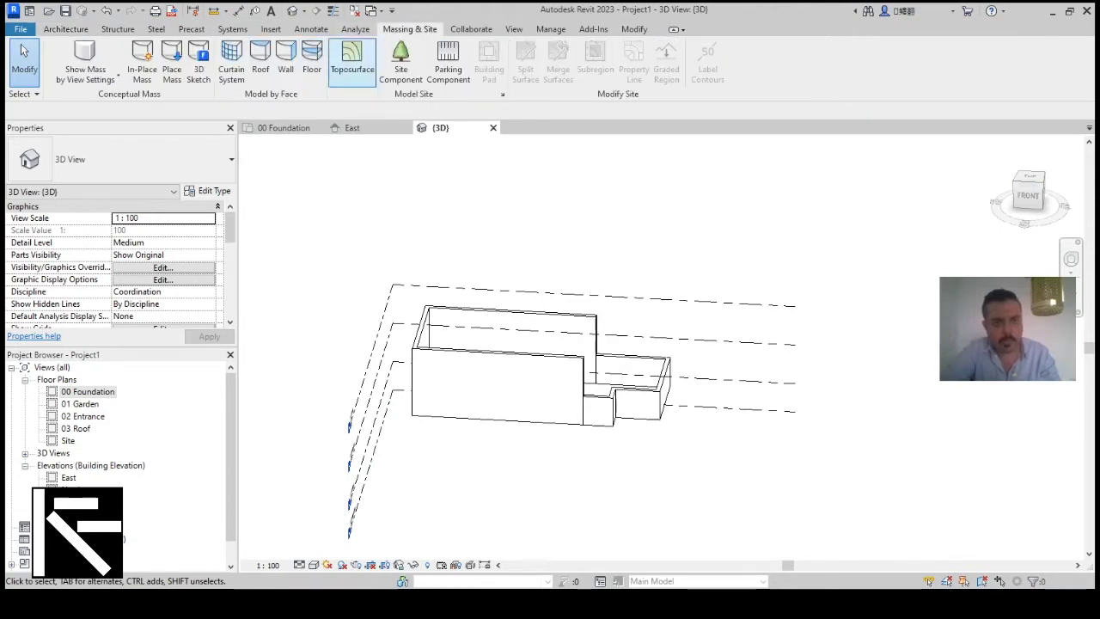
left_click(353, 59)
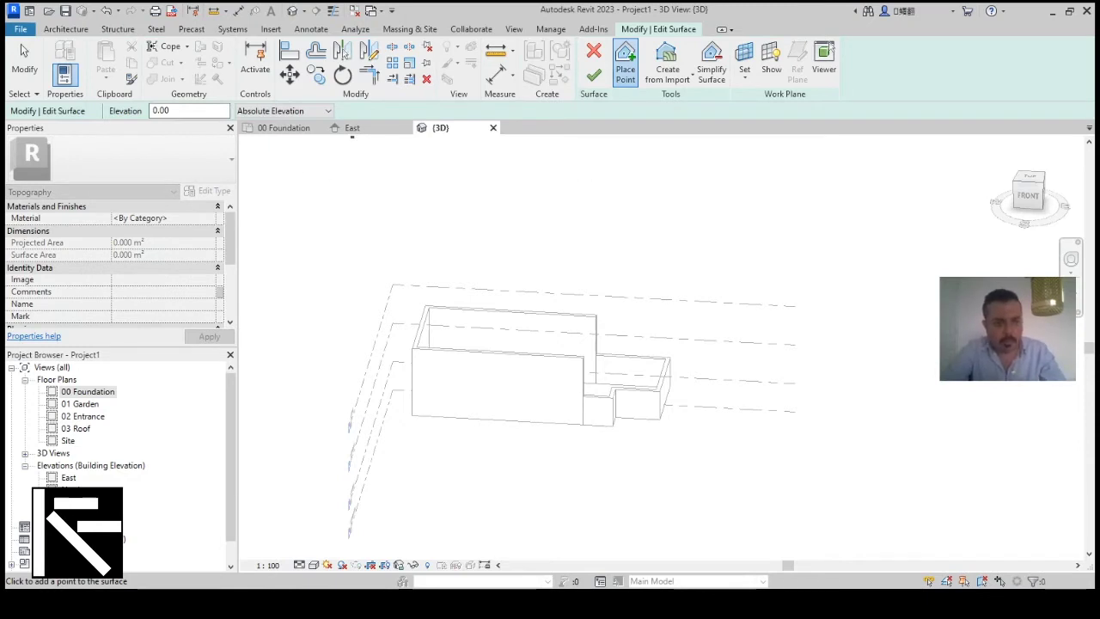
left_click(352, 131)
Open the Site floor plan and cancel the toposurface edit in progress.
double_click(68, 441)
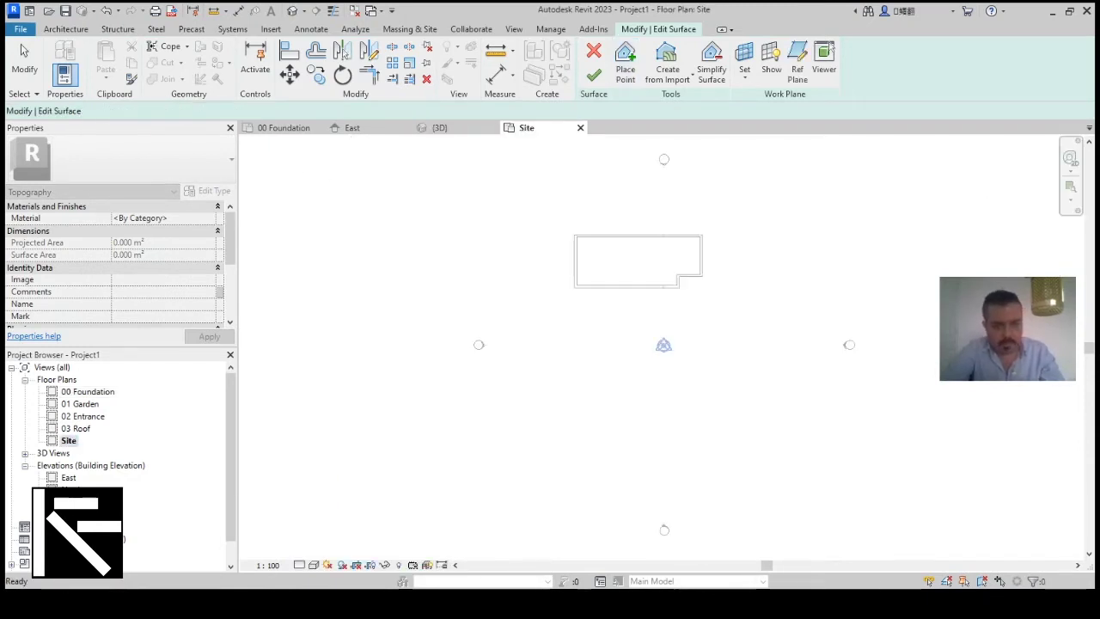
scroll(263, 165, "up", 2)
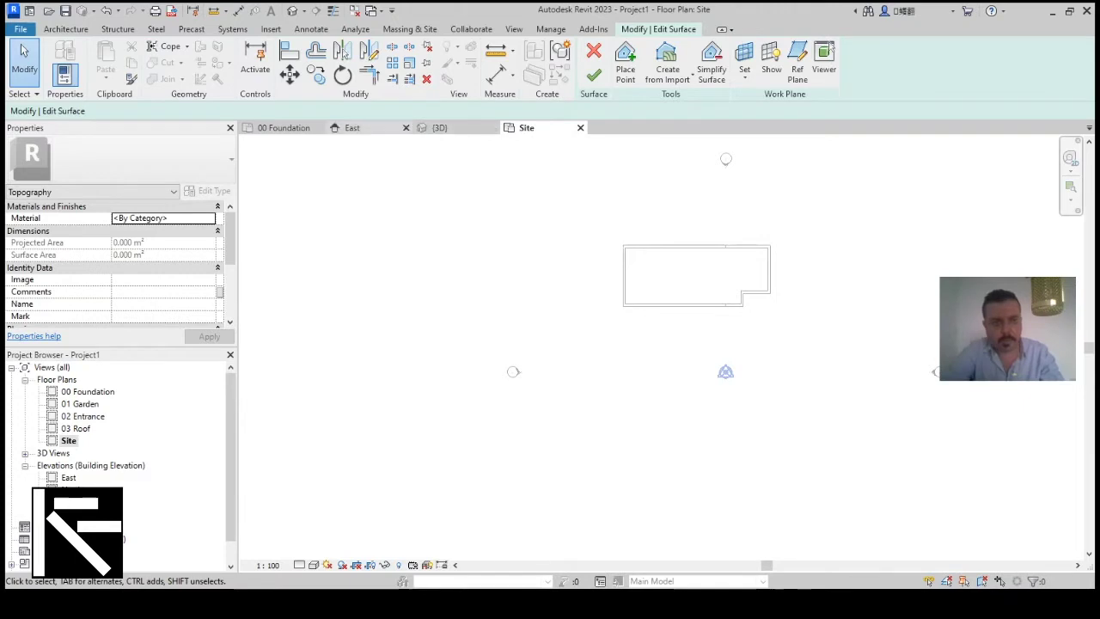
left_click(594, 51)
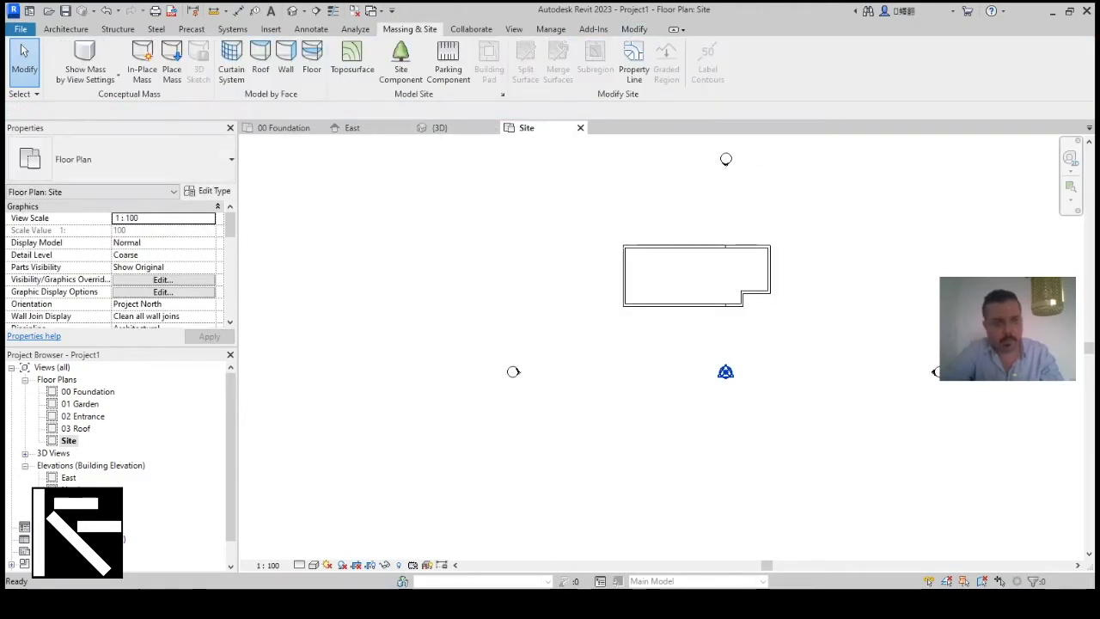
Start a new toposurface and place a vertical row of points at absolute elevation 0 to the left of the building.
left_click(351, 62)
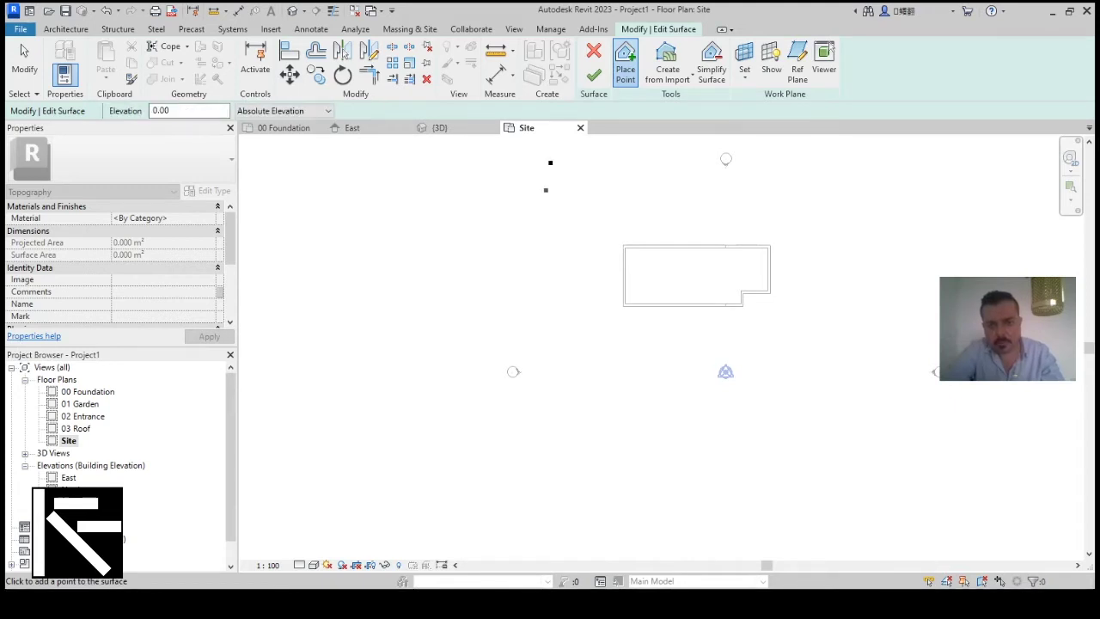
left_click(546, 222)
left_click(546, 251)
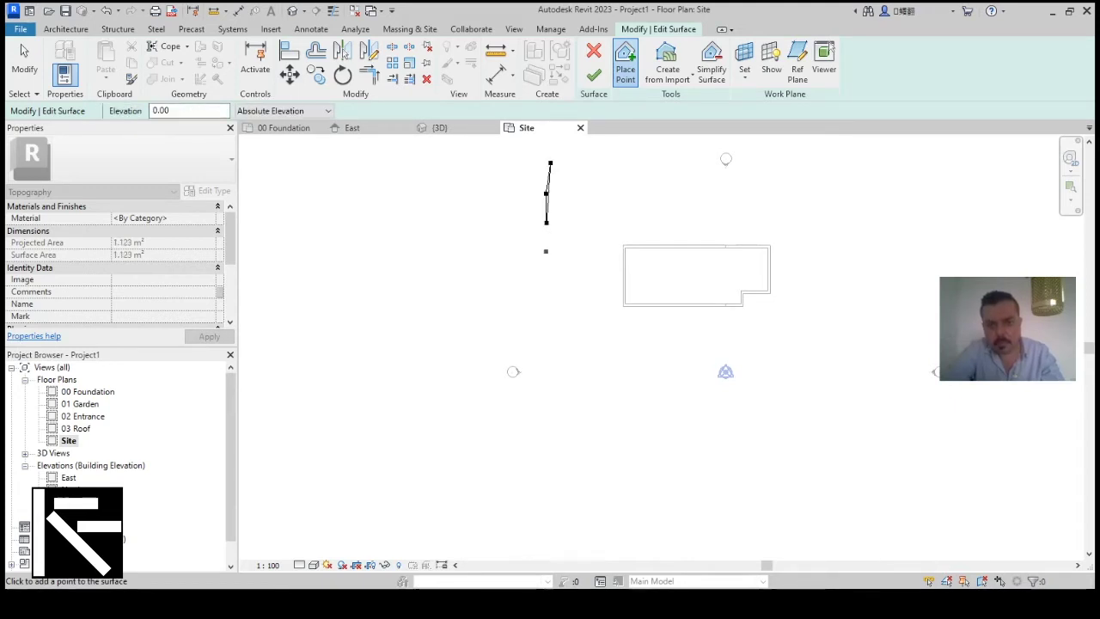
left_click(546, 294)
left_click(544, 318)
left_click(548, 338)
left_click(545, 372)
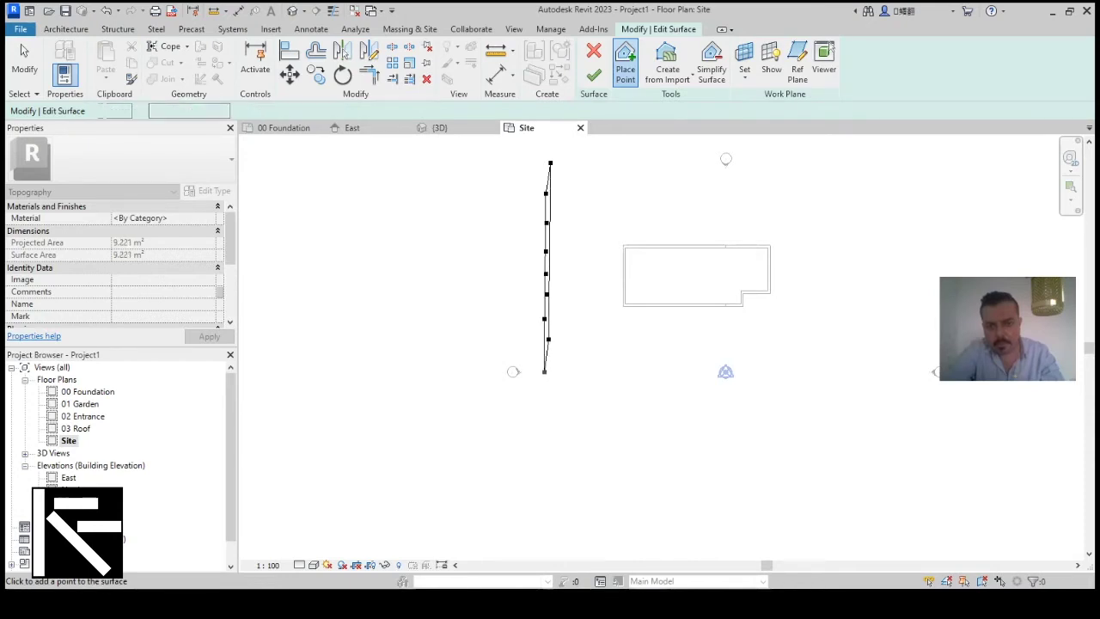
left_click(543, 401)
left_click(547, 407)
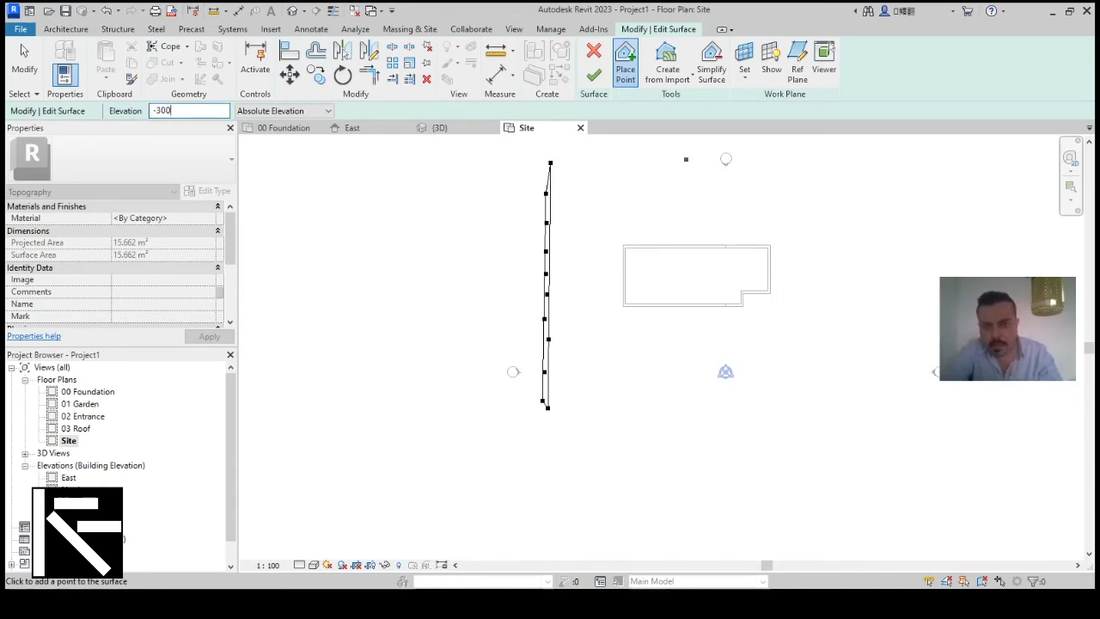
Add a second vertical row of surface points at absolute elevation -300, running through the middle of the building.
left_click(678, 159)
left_click(680, 177)
left_click(683, 201)
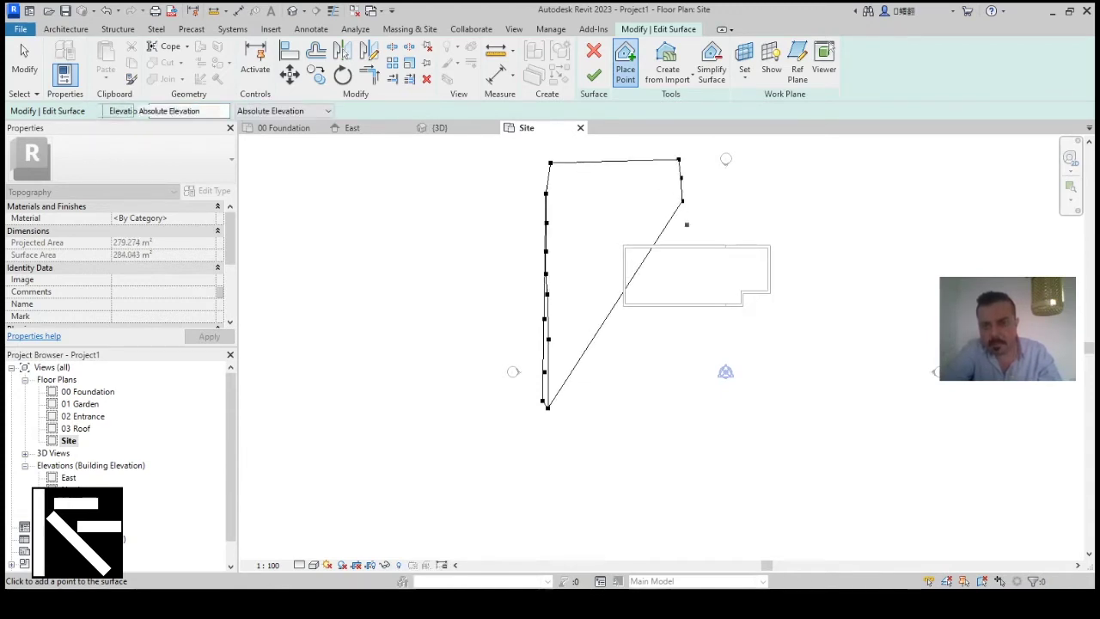
left_click(685, 225)
left_click(685, 257)
left_click(687, 285)
left_click(685, 318)
left_click(683, 336)
left_click(679, 353)
left_click(681, 372)
left_click(684, 388)
left_click(685, 409)
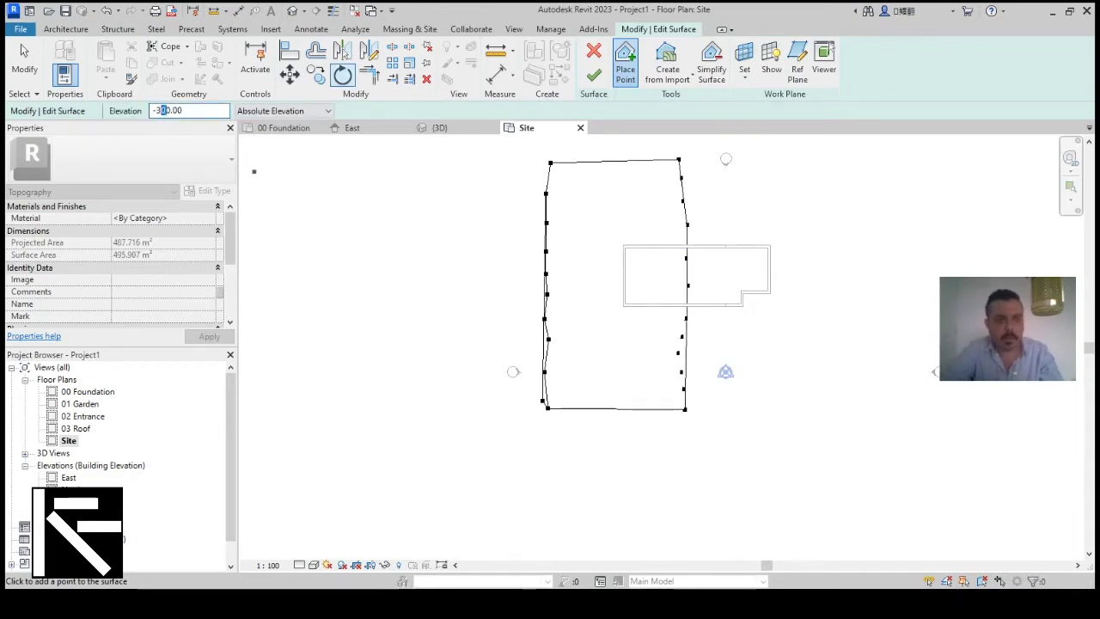
Place a third vertical row of points at absolute elevation -330 to the right of the building and finish the toposurface.
type("3")
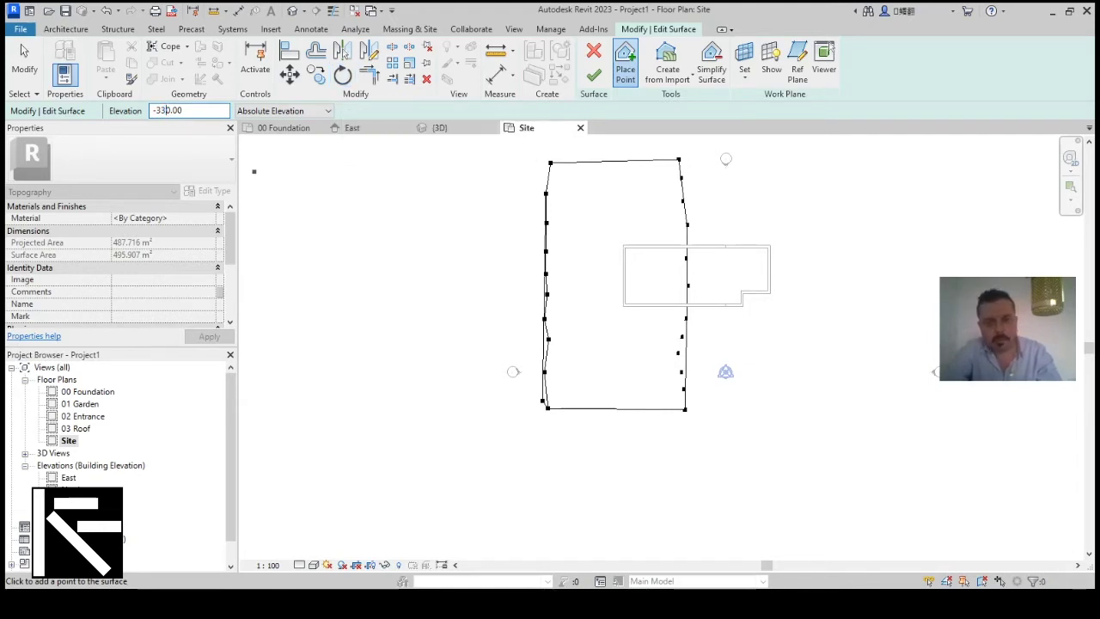
scroll(308, 218, "down", 2)
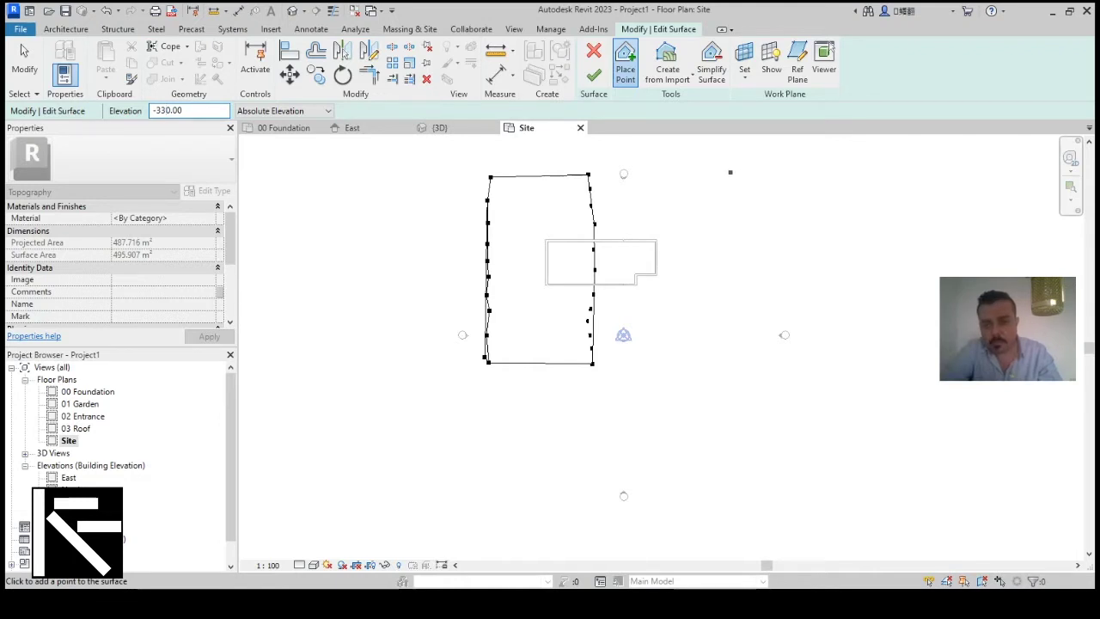
left_click(731, 172)
left_click(728, 204)
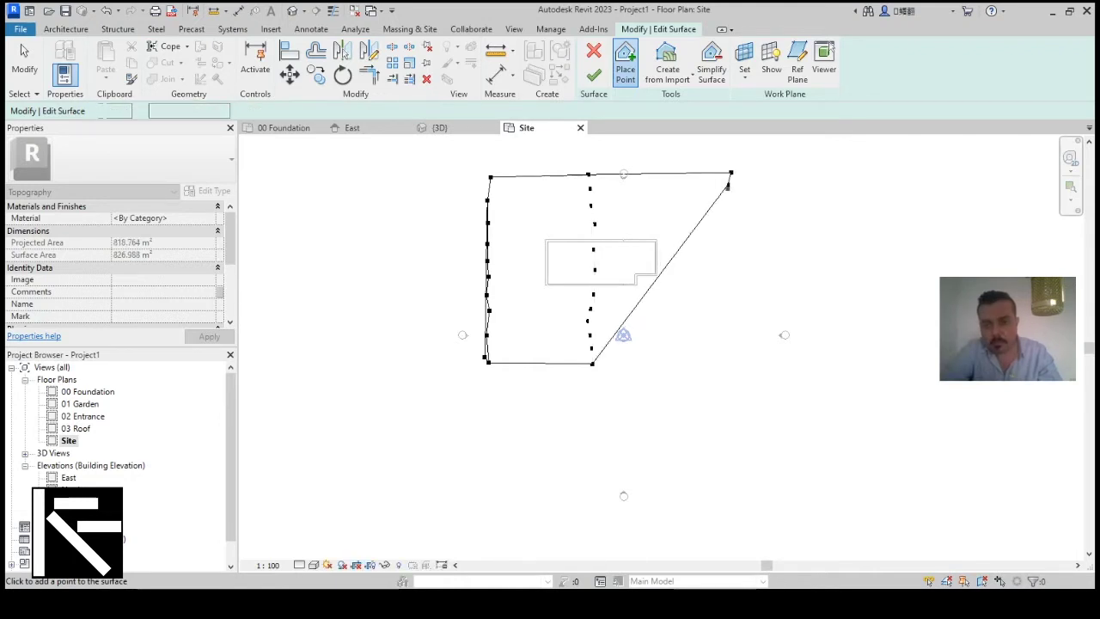
left_click(727, 227)
left_click(719, 259)
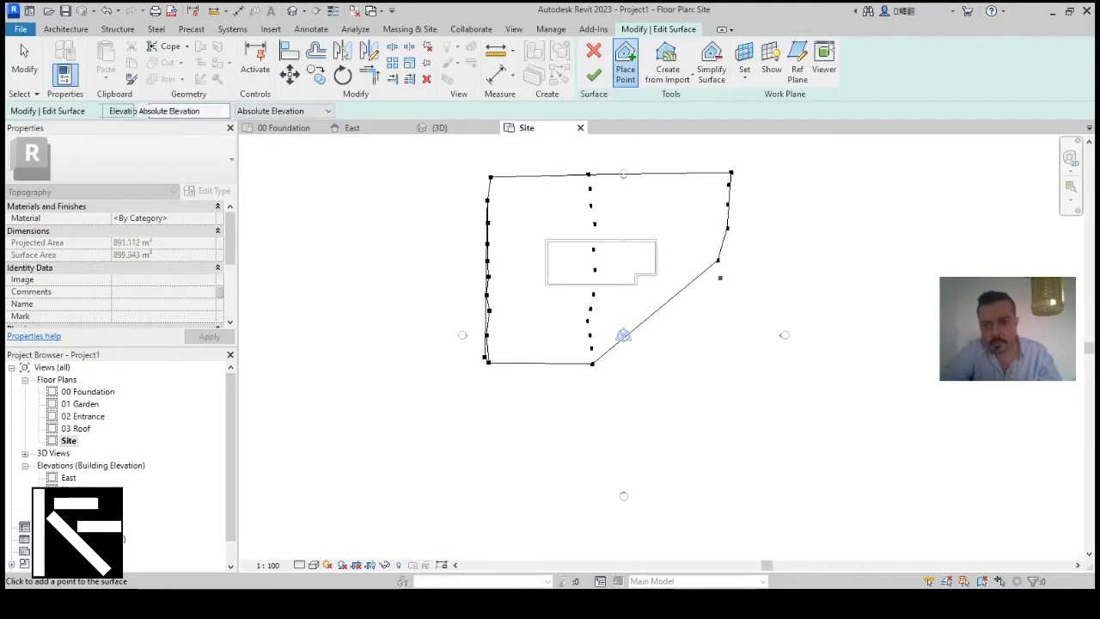
left_click(721, 284)
left_click(728, 308)
left_click(722, 331)
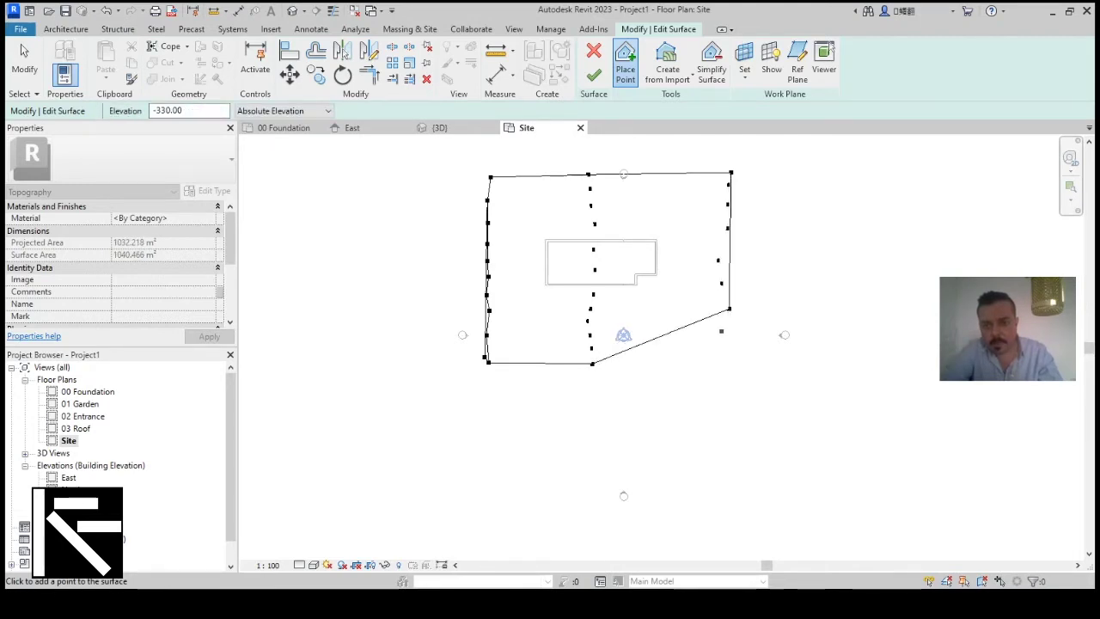
left_click(728, 356)
right_click(728, 358)
left_click(764, 366)
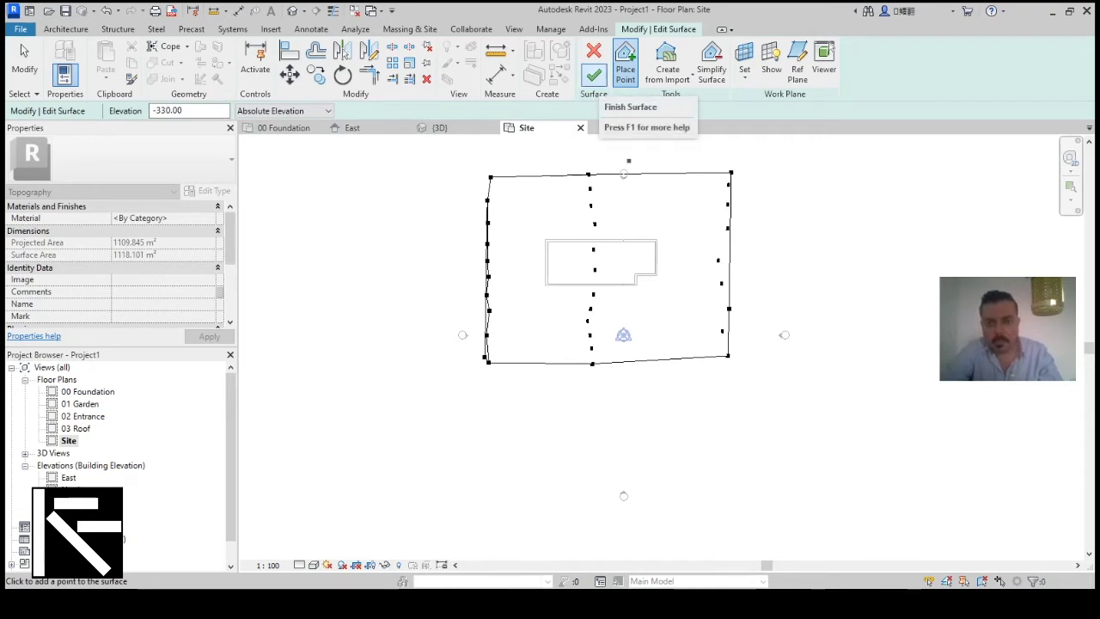
left_click(594, 75)
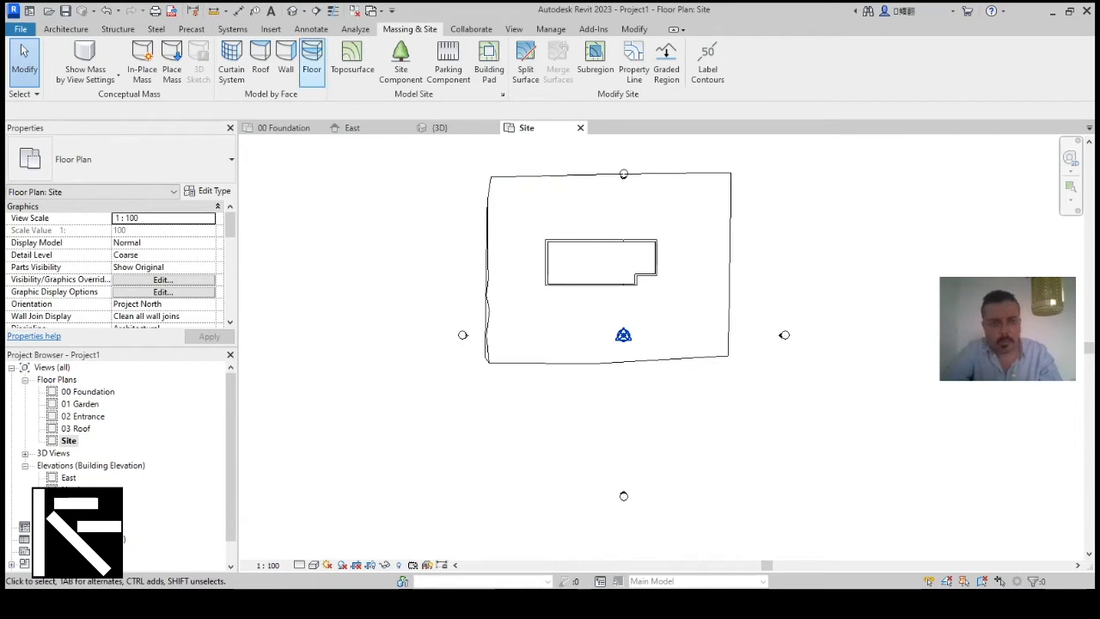
Open the default 3D view and display the walls and terrain in a shaded visual style.
left_click(293, 11)
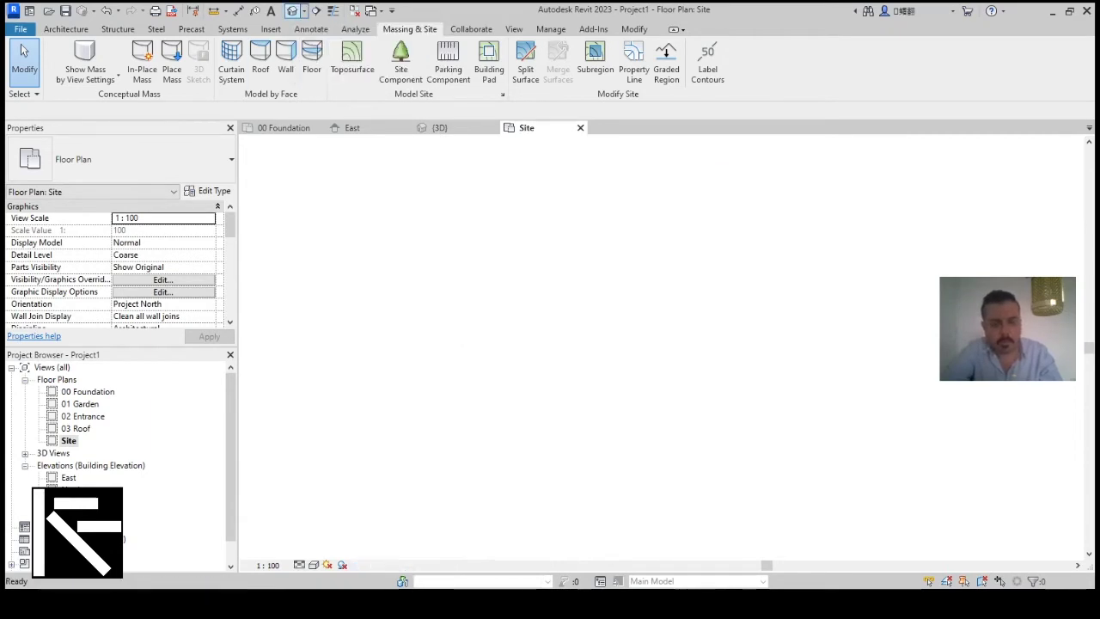
middle_click_drag(636, 490, 369, 473, "shift")
middle_click_drag(688, 402, 651, 400, "shift")
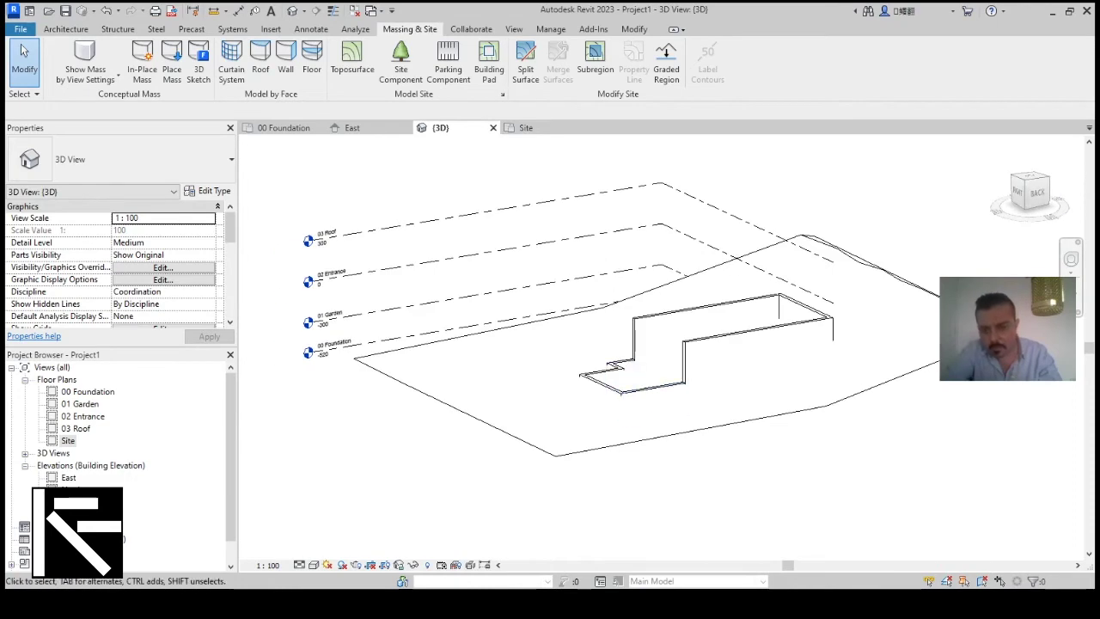
middle_click_drag(644, 402, 792, 408, "shift")
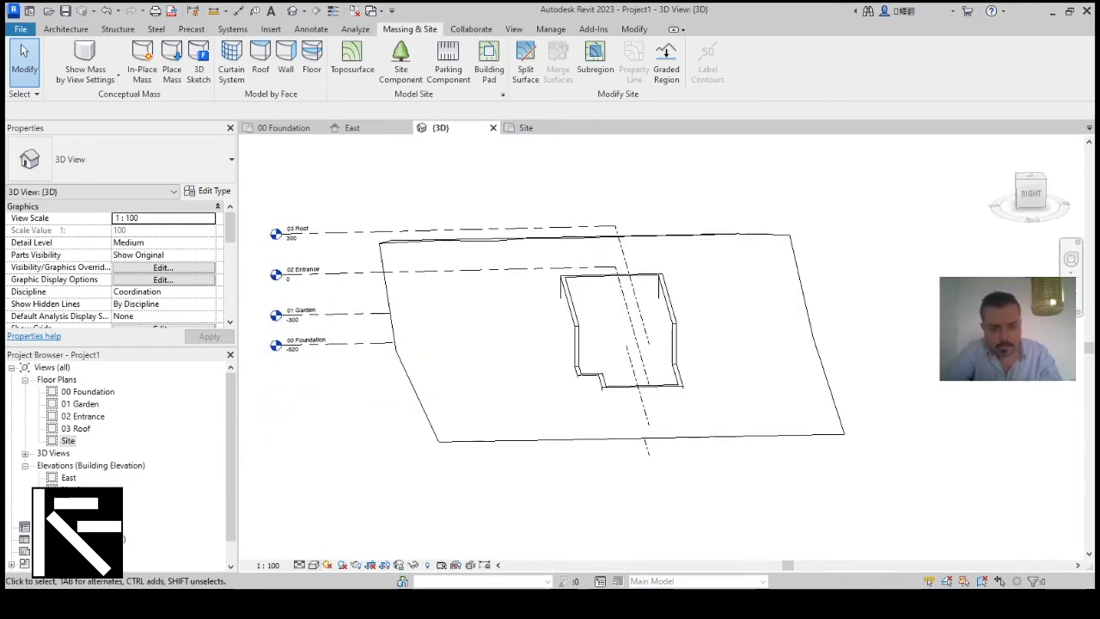
left_click(314, 565)
left_click(344, 522)
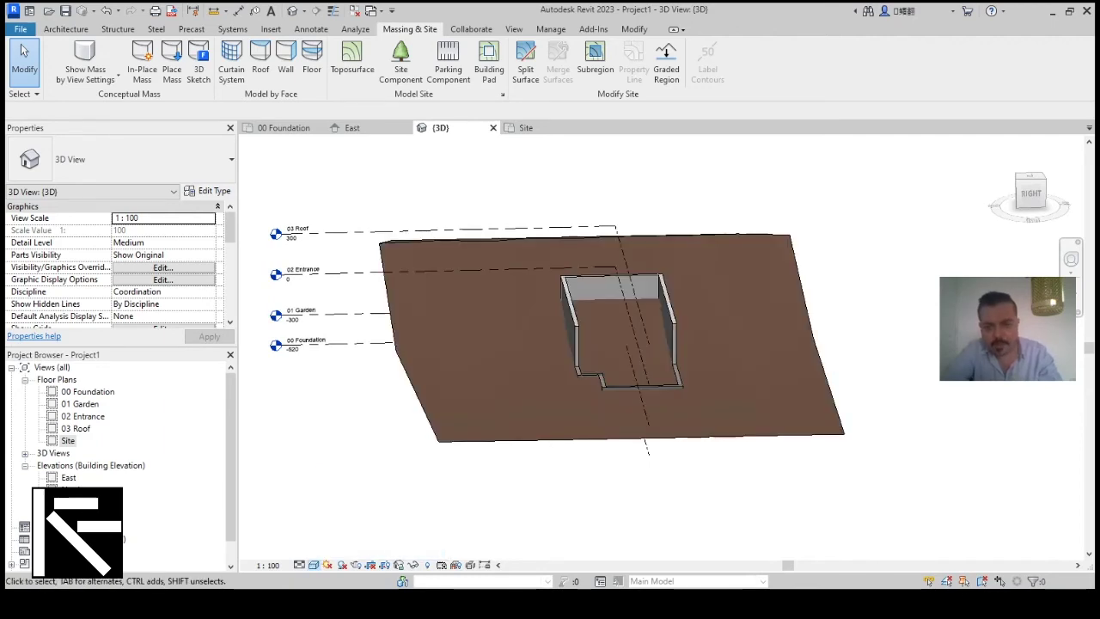
middle_click_drag(731, 430, 647, 378, "shift")
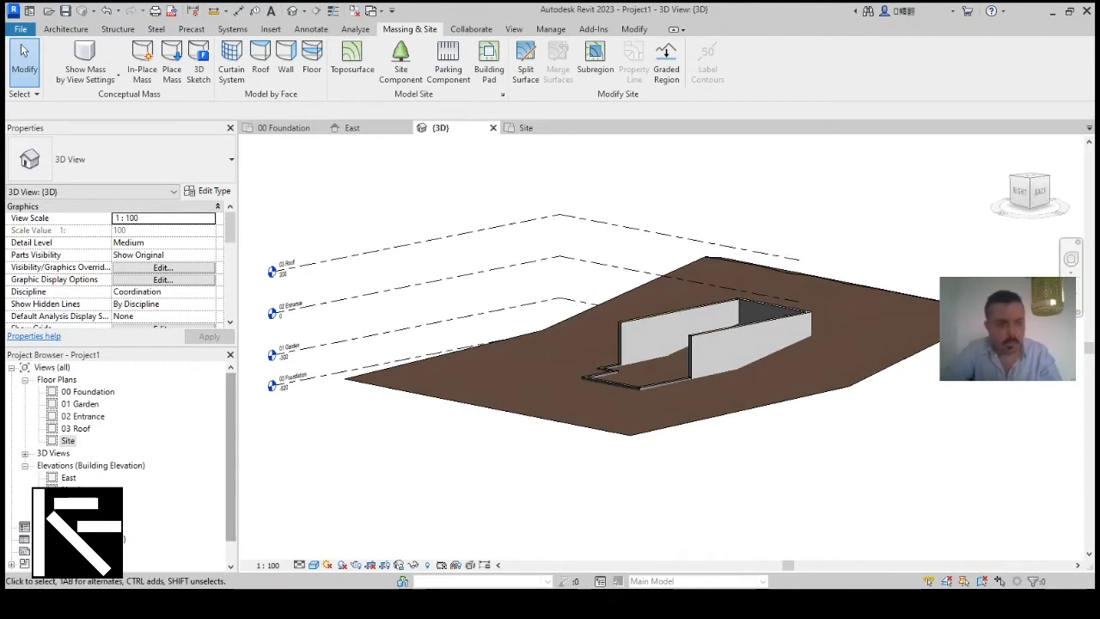
Turn on the section box for the 3D view.
scroll(116, 267, "down", 3)
scroll(116, 264, "down", 2)
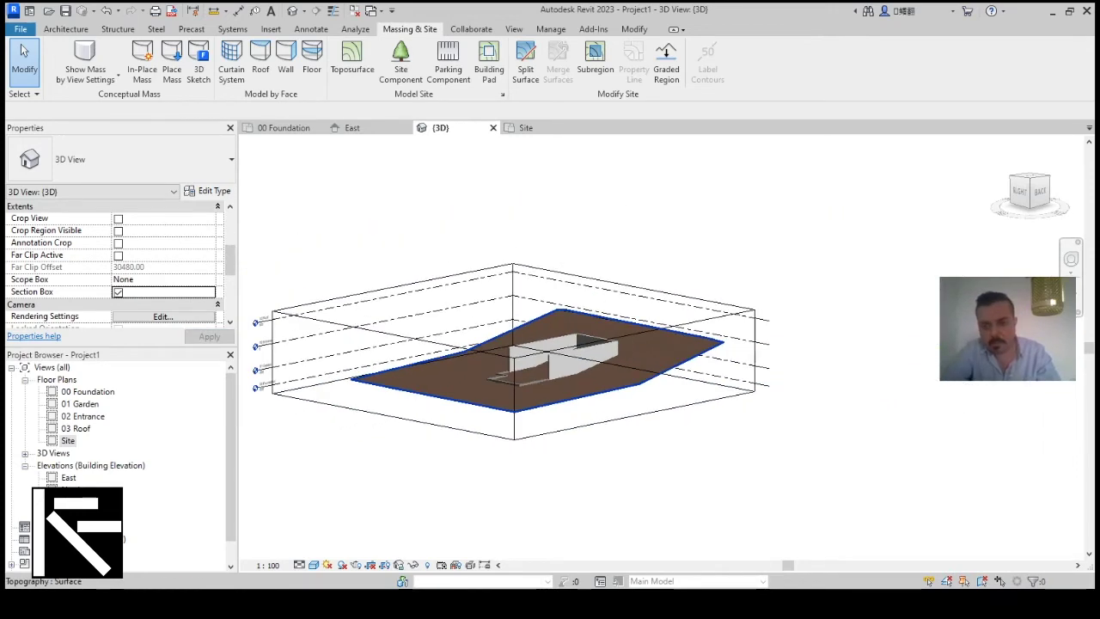
middle_click_drag(576, 397, 576, 434, "shift")
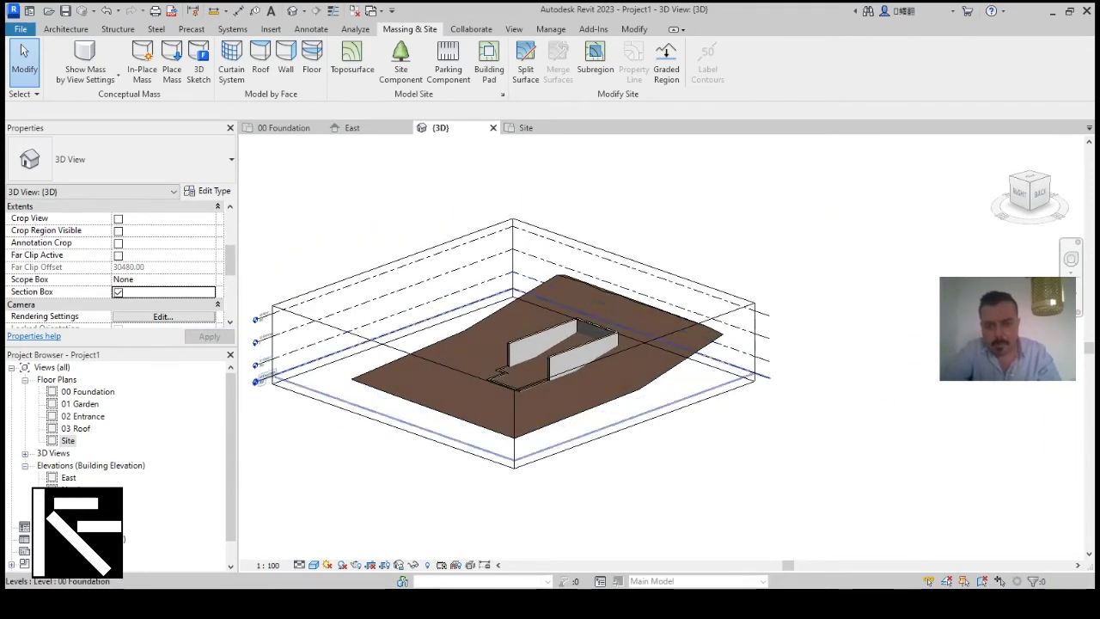
Pull the section box's four sides inward so they cut through the edges of the toposurface around the building.
left_click(649, 383)
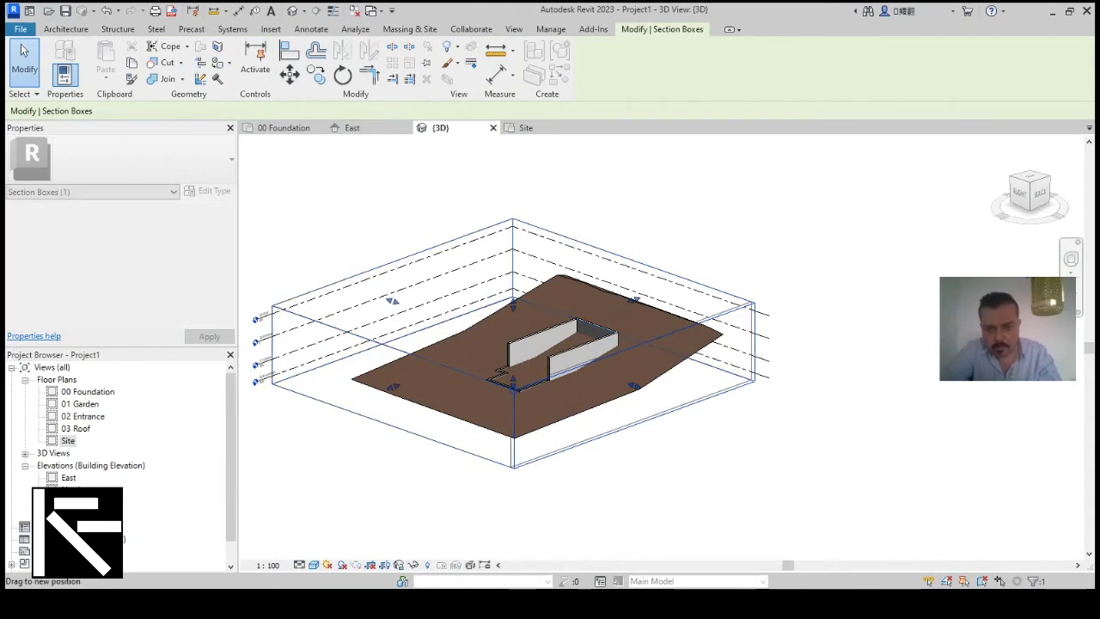
mouse_move(613, 379)
left_mouse_down()
mouse_move(600, 373)
mouse_move(611, 378)
left_mouse_up()
mouse_move(497, 378)
left_mouse_down()
mouse_move(526, 386)
mouse_move(491, 380)
left_mouse_up()
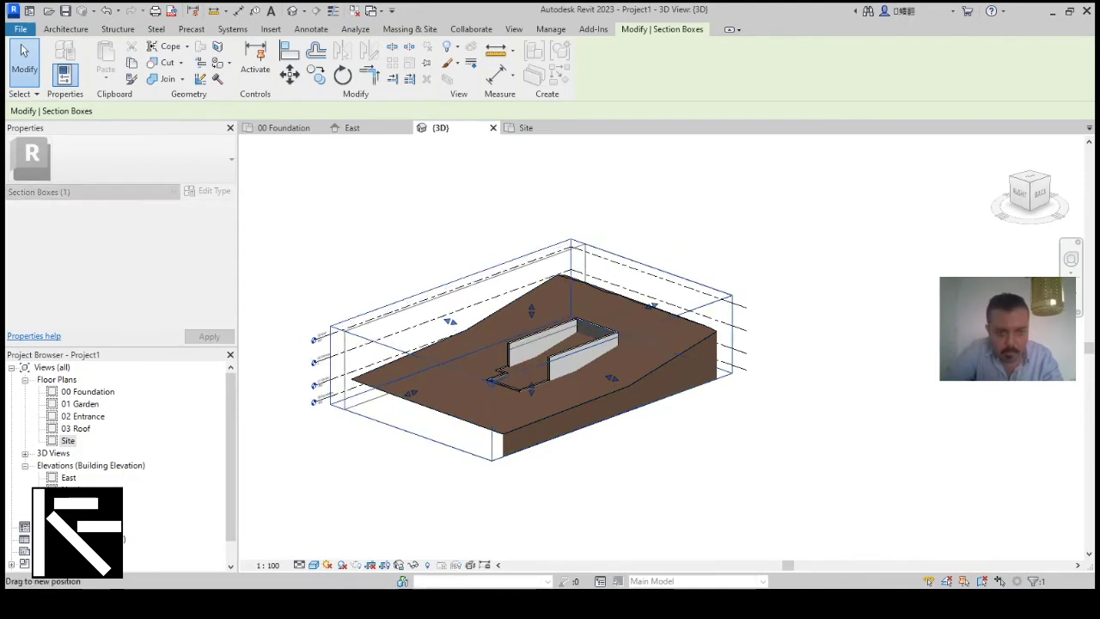
left_click_drag(465, 325, 467, 326)
middle_click_drag(467, 326, 563, 353, "shift")
middle_click_drag(661, 389, 712, 357, "shift")
left_click_drag(712, 357, 694, 344)
middle_click_drag(688, 430, 416, 378, "shift")
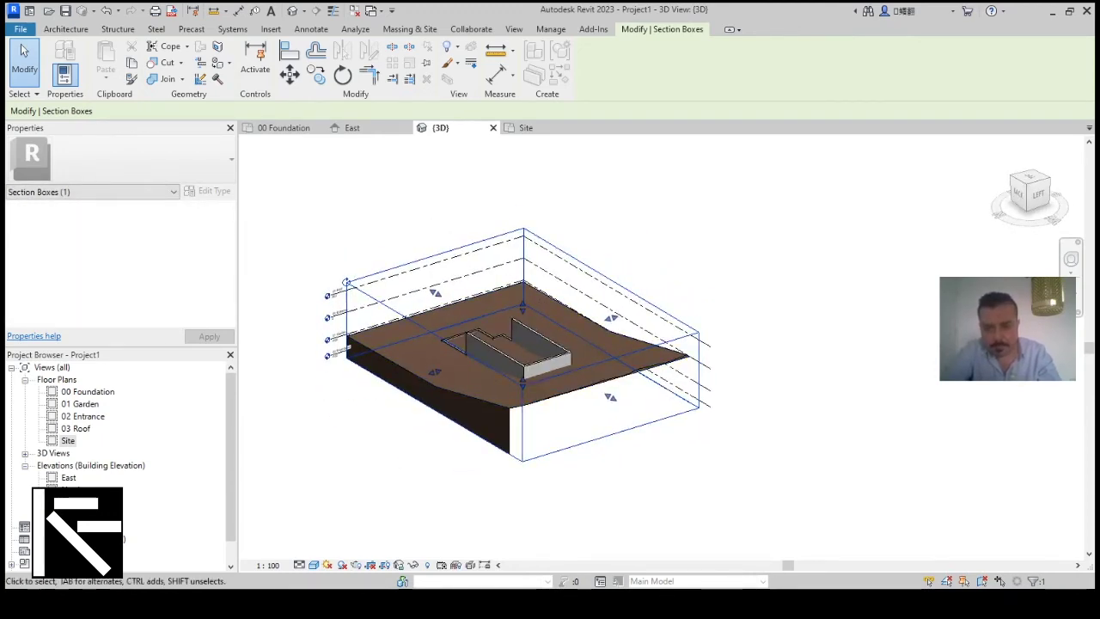
left_click_drag(610, 397, 599, 390)
middle_click_drag(599, 390, 481, 412, "shift")
middle_click_drag(621, 361, 643, 352, "shift")
key("Escape")
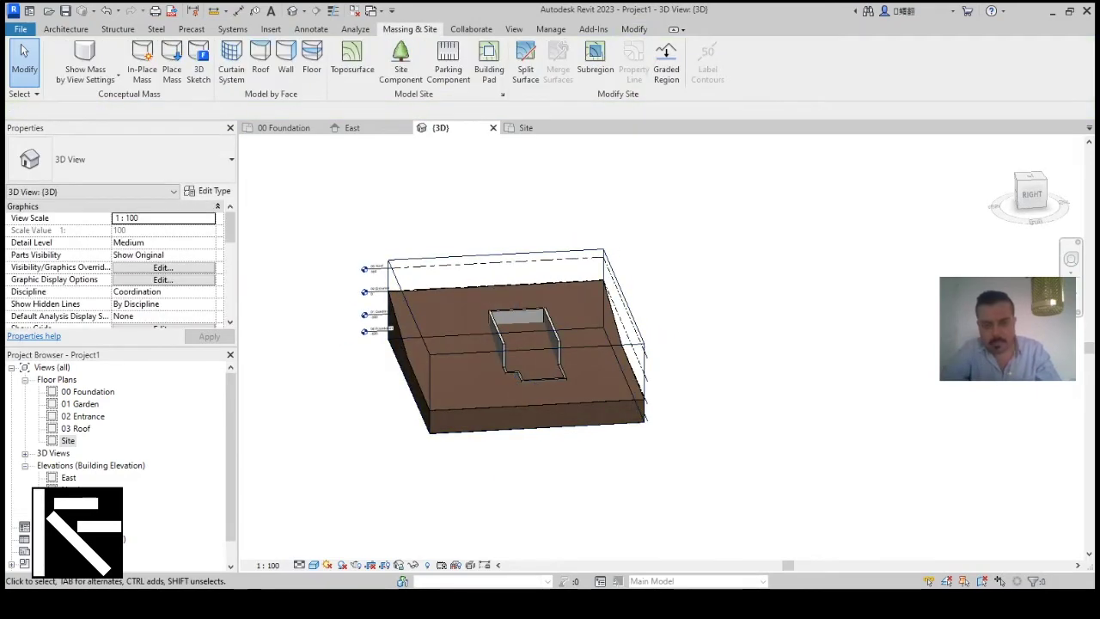
scroll(507, 351, "up", 2)
mouse_move(644, 352)
middle_mouse_down("shift")
mouse_move(638, 336)
mouse_move(652, 351)
middle_mouse_up("shift")
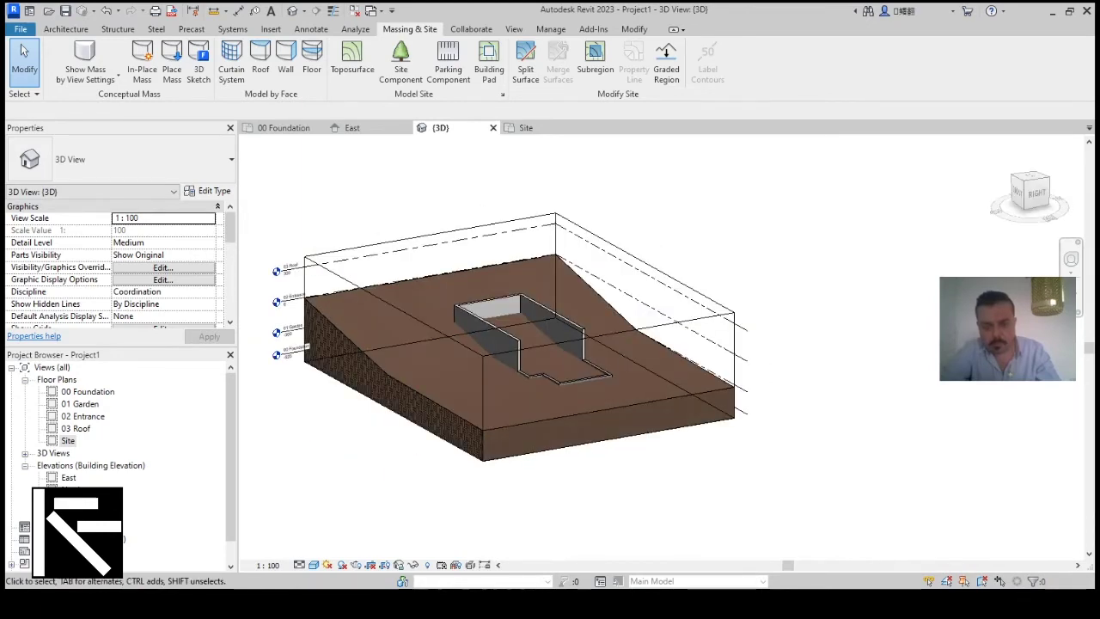
scroll(566, 349, "up", 3)
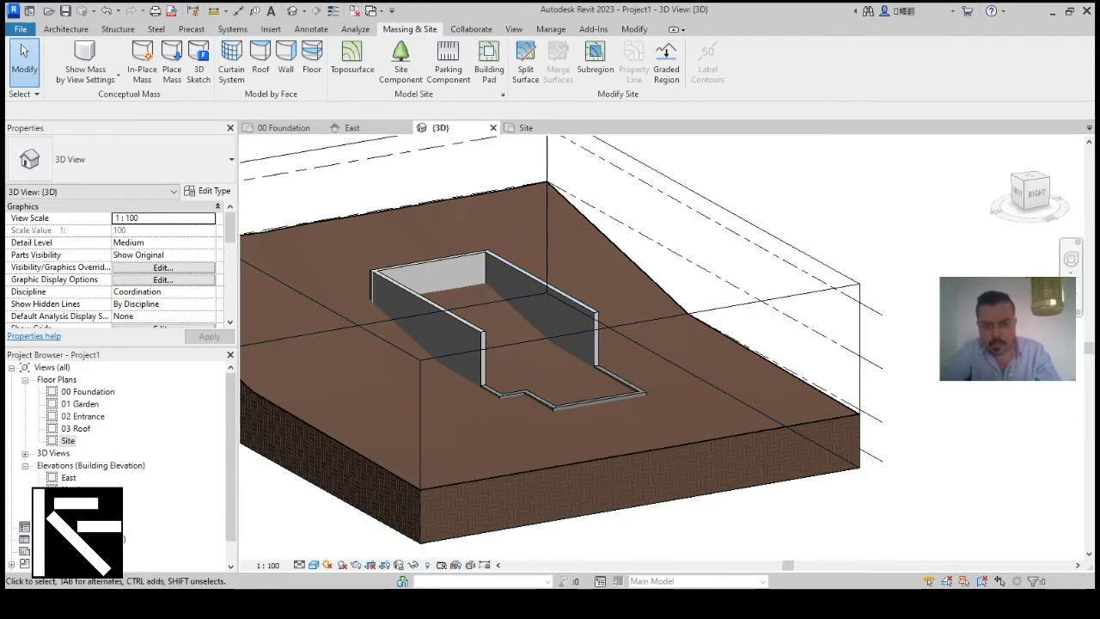
mouse_move(559, 361)
middle_mouse_down("shift")
mouse_move(387, 361)
mouse_move(552, 366)
middle_mouse_up("shift")
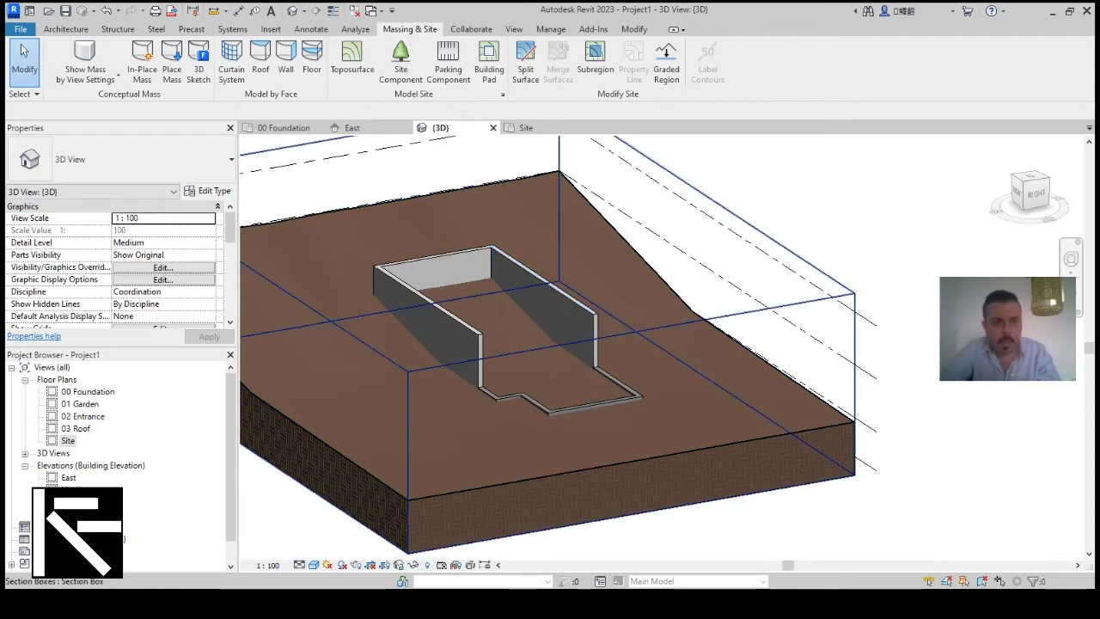
In the Site plan, start a building pad on level 00 Foundation and pick the walls' outer edges as its boundary lines.
double_click(68, 441)
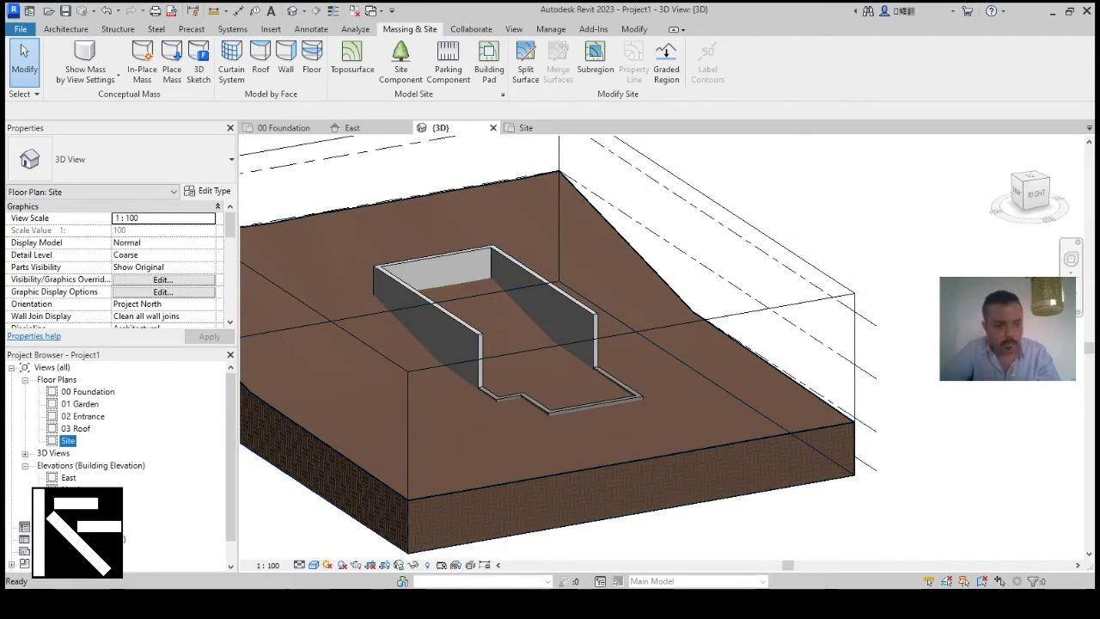
scroll(608, 253, "up", 3)
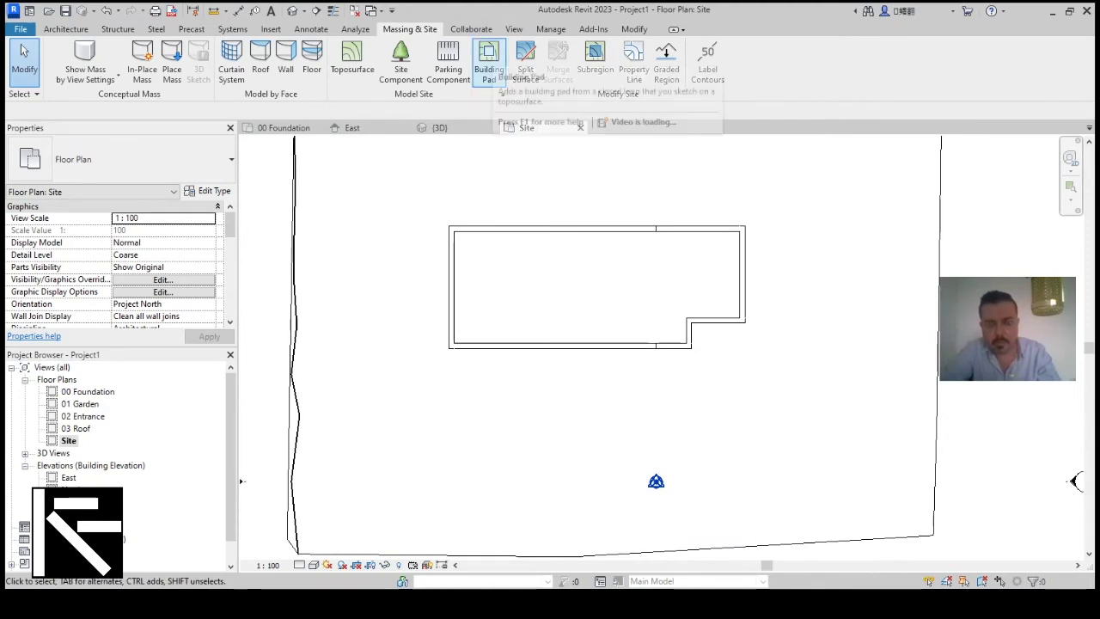
left_click(489, 62)
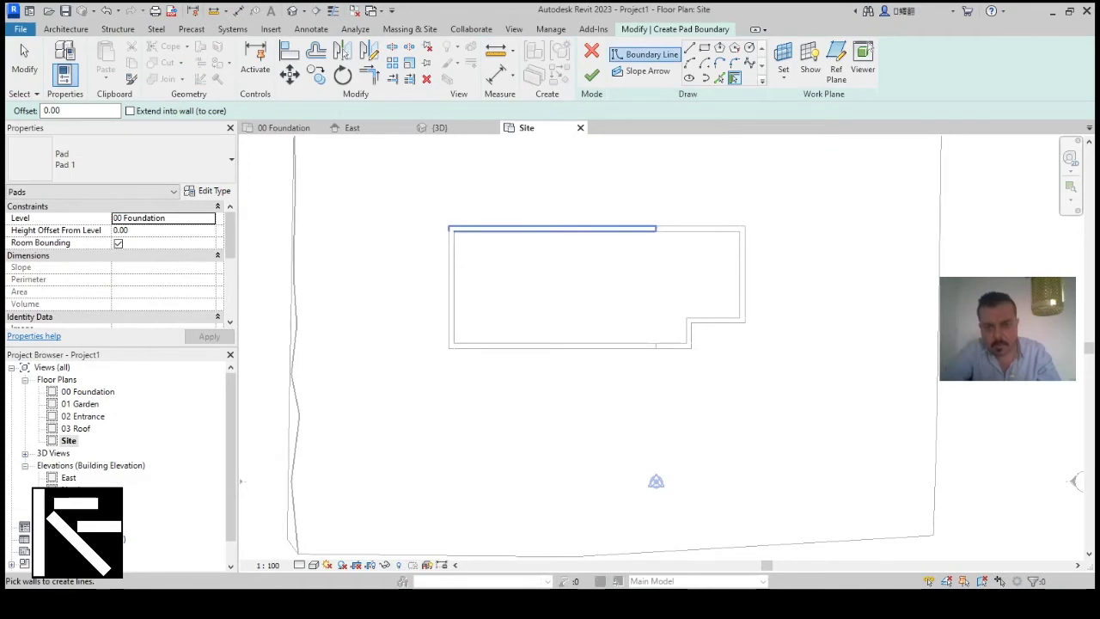
left_click(721, 79)
left_click(559, 226)
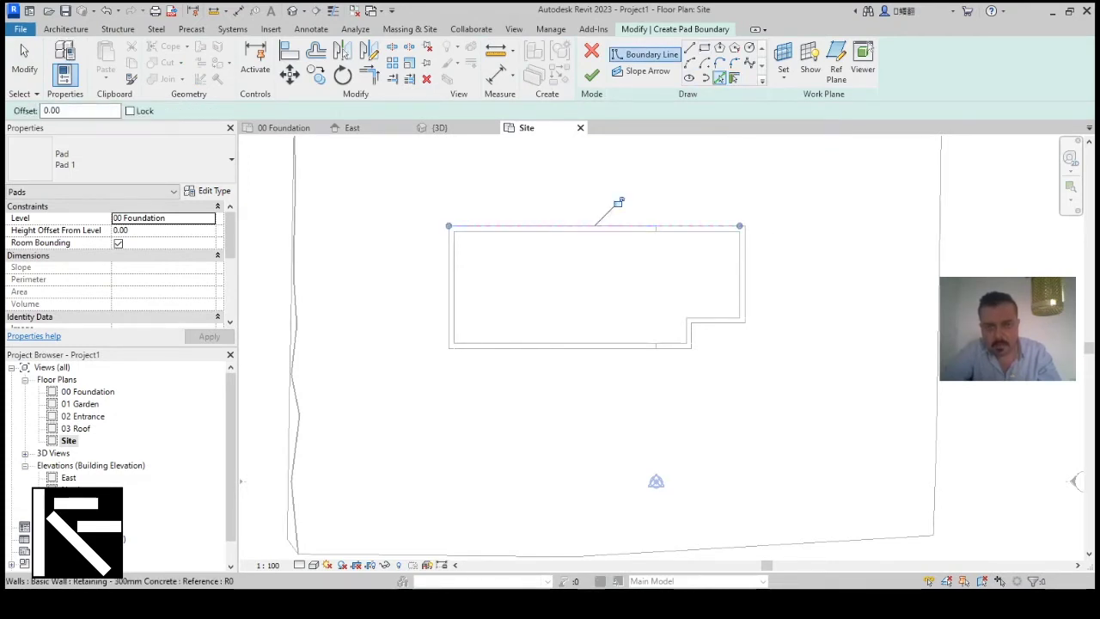
left_click(449, 288)
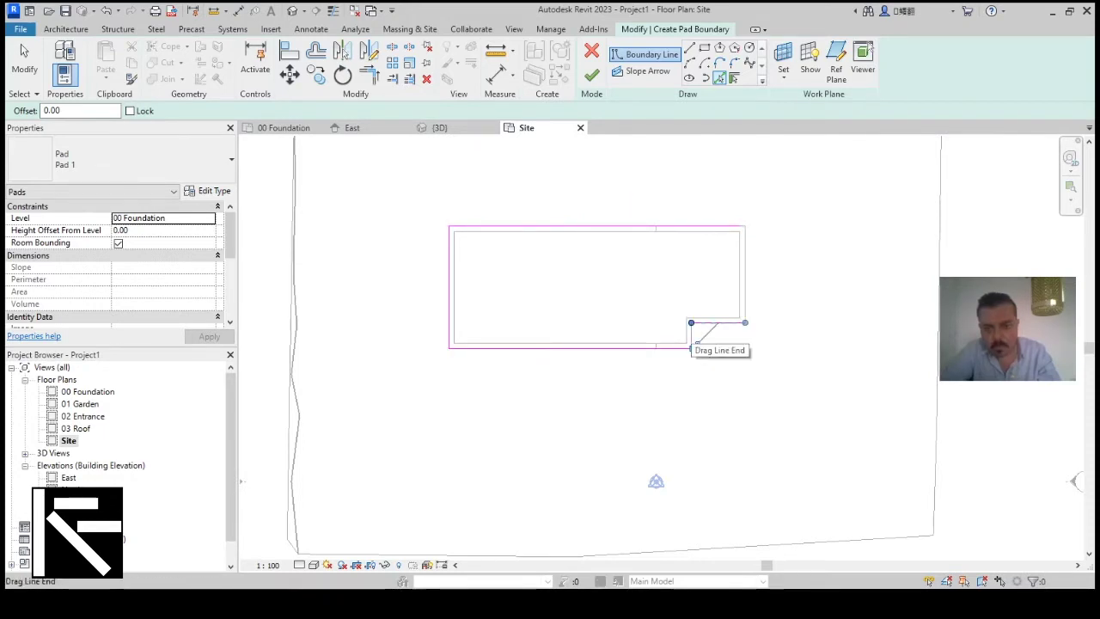
left_click(693, 335)
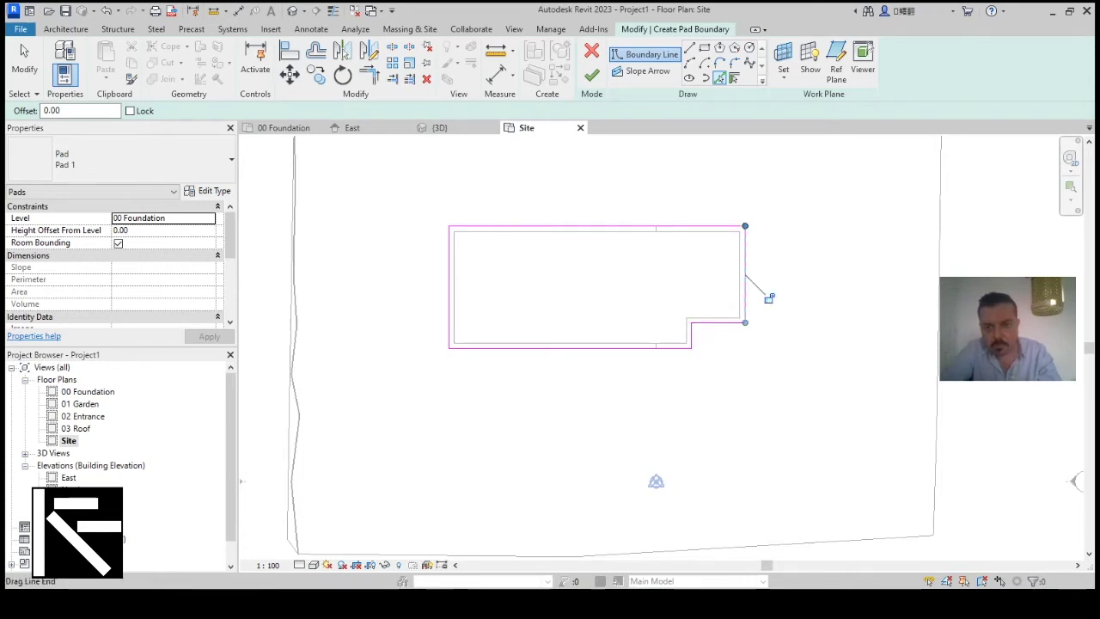
Trim the pad boundary's upper-right corner into a closed loop and finish the building pad.
scroll(768, 298, "up", 3)
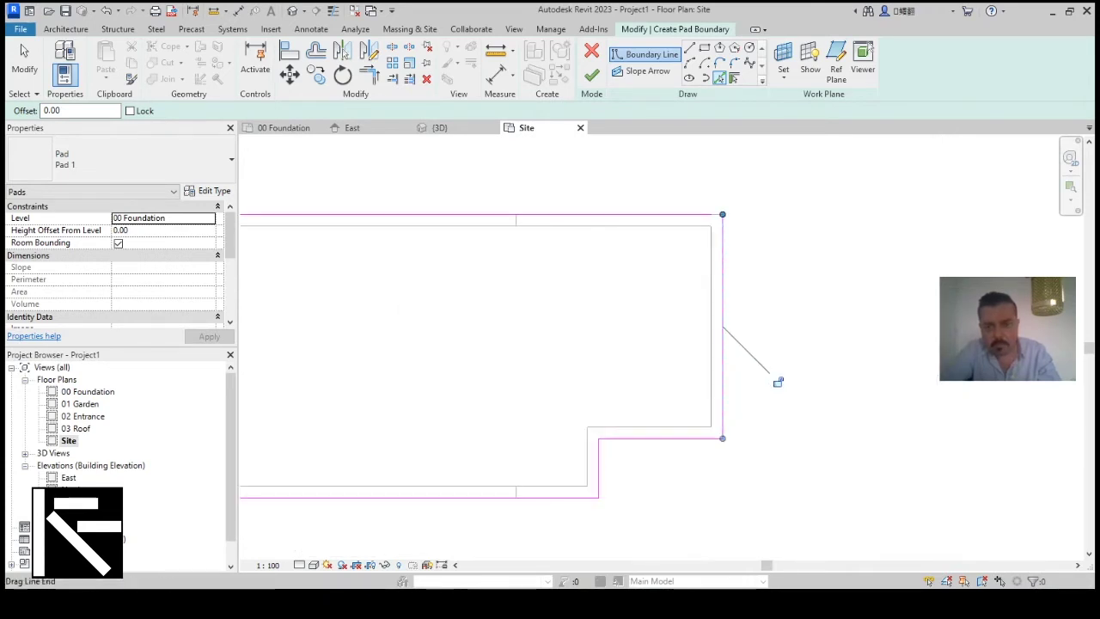
key("t")
key("r")
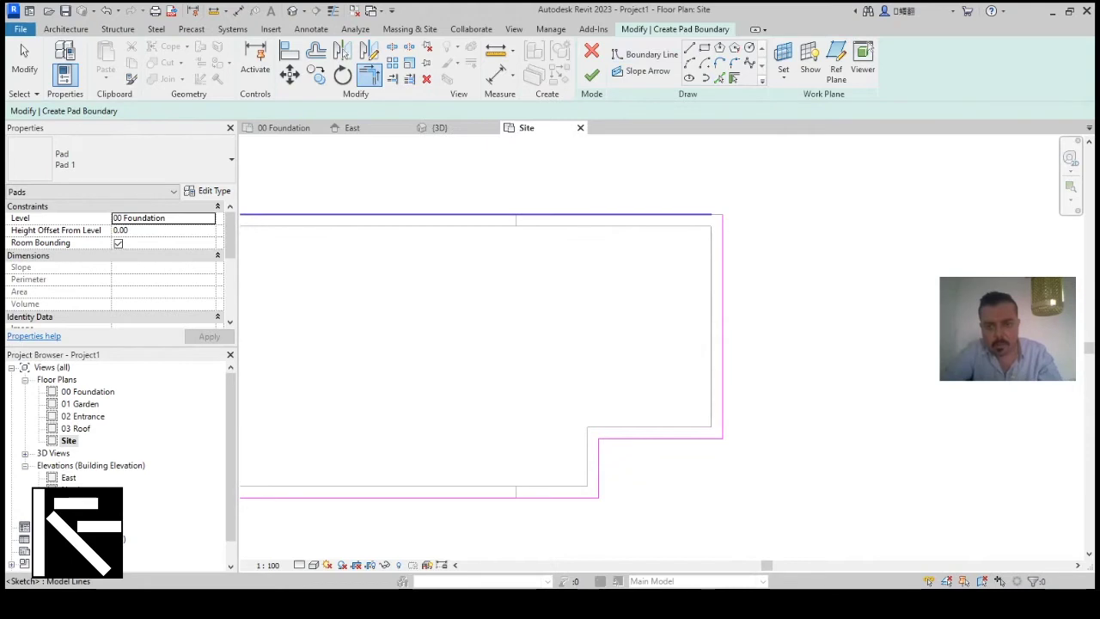
scroll(689, 201, "down", 3)
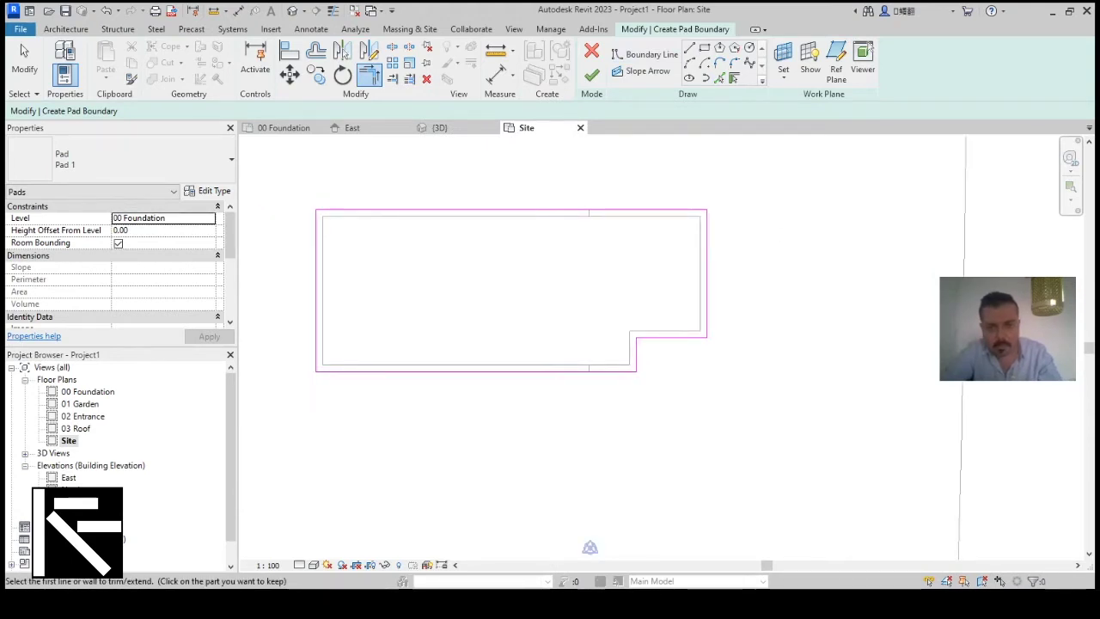
middle_click_drag(584, 292, 632, 332)
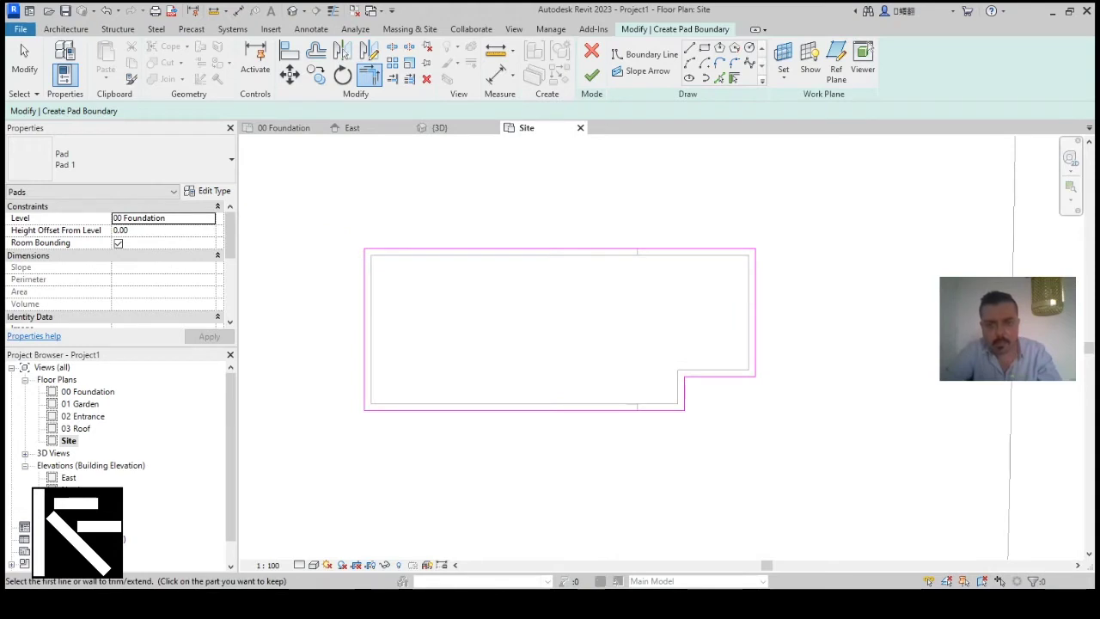
left_click(592, 74)
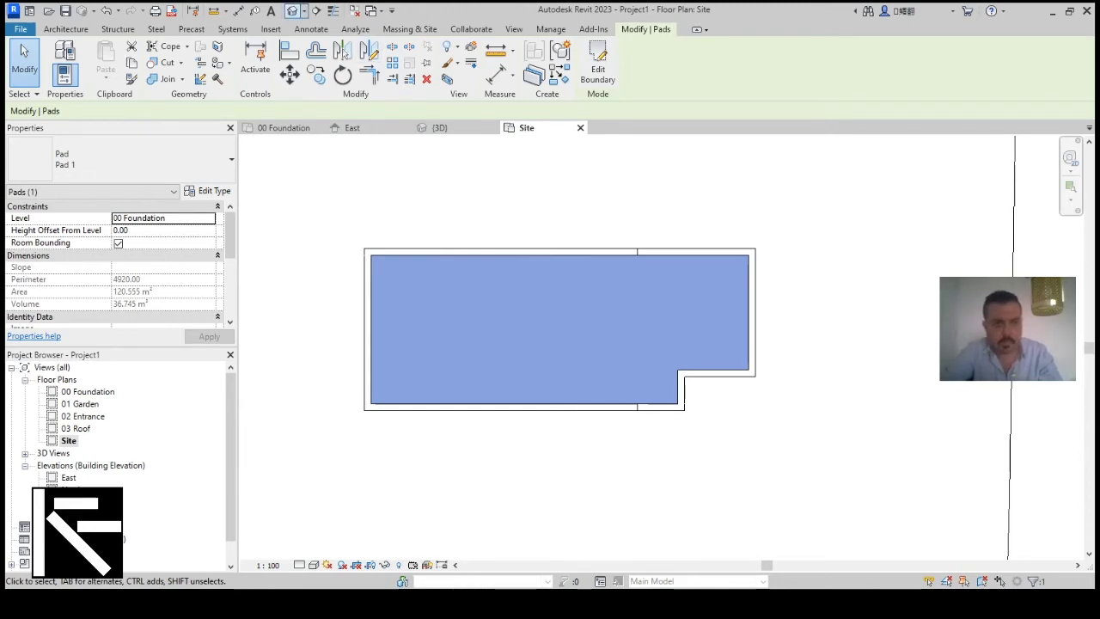
Examine in the 3D view how the building pad cuts into the terrain within the walls and relates to the levels.
left_click(293, 11)
middle_click_drag(640, 335, 688, 385, "shift")
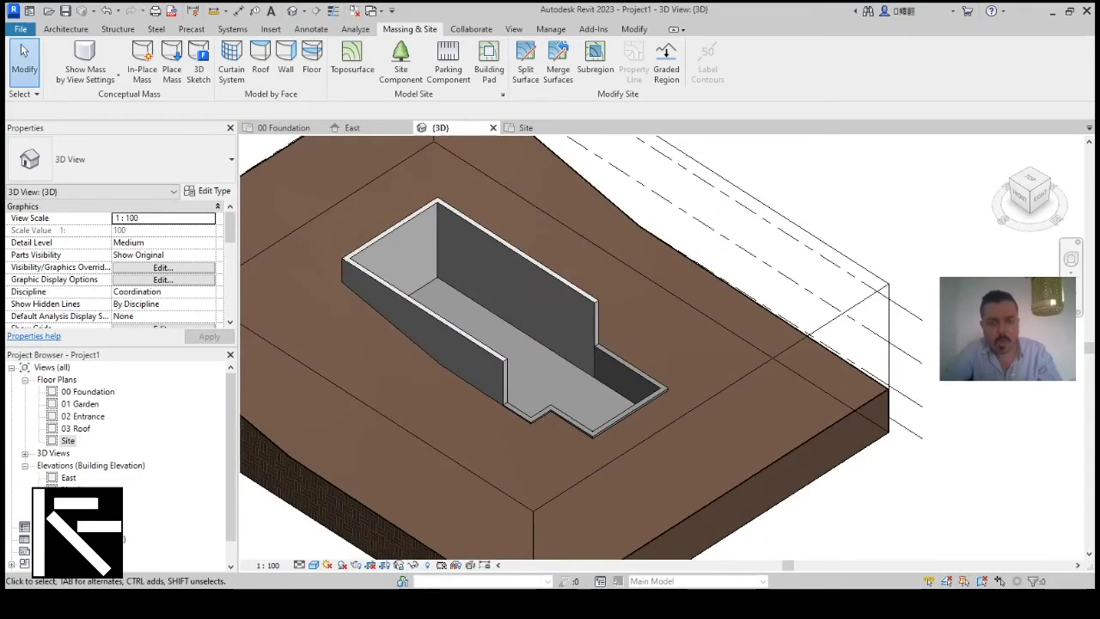
scroll(780, 396, "down", 3)
middle_click_drag(781, 397, 746, 381, "shift")
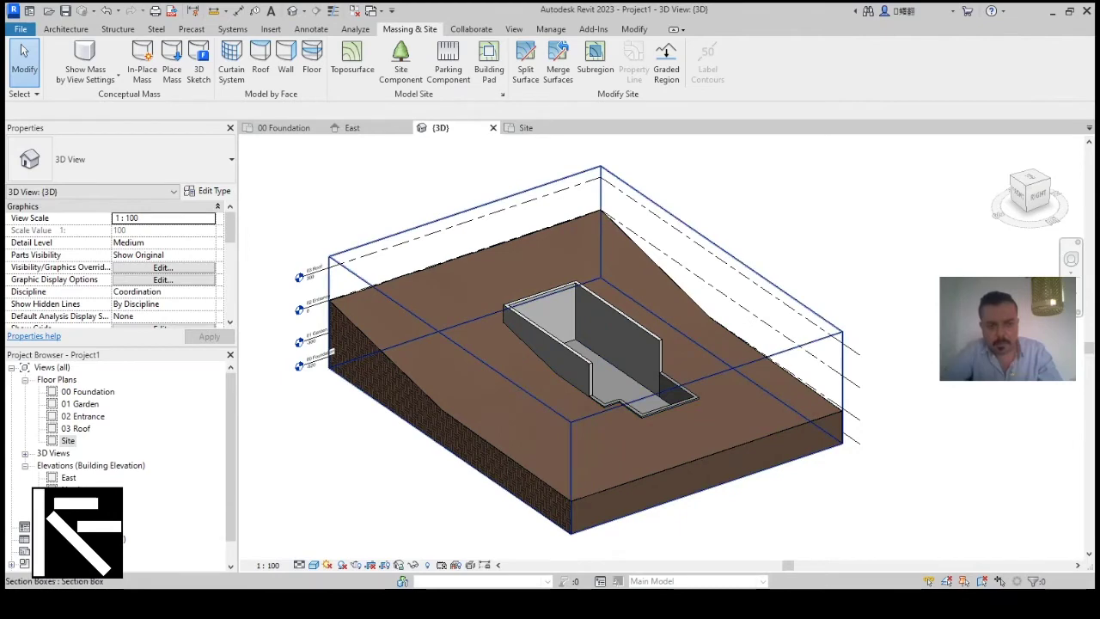
scroll(315, 306, "up", 3)
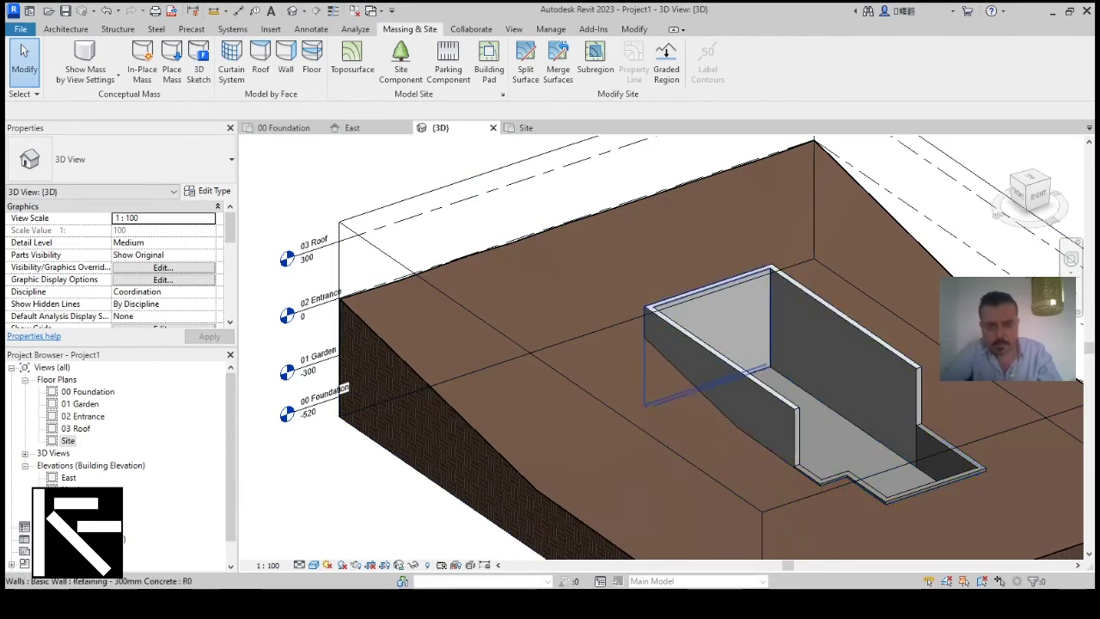
scroll(746, 367, "down", 3)
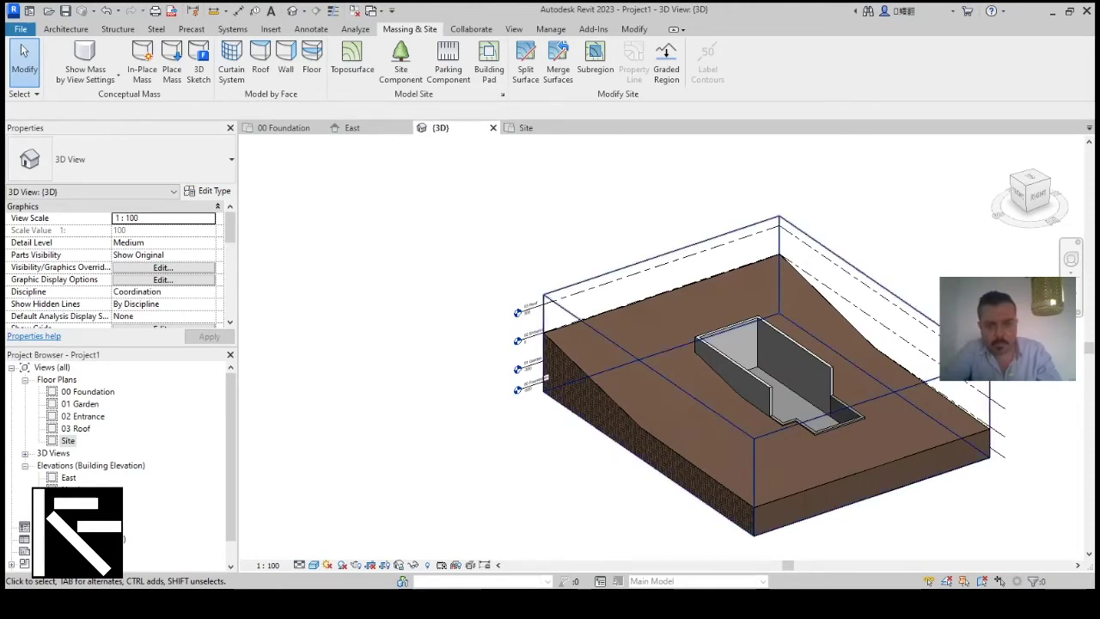
scroll(728, 377, "up", 3)
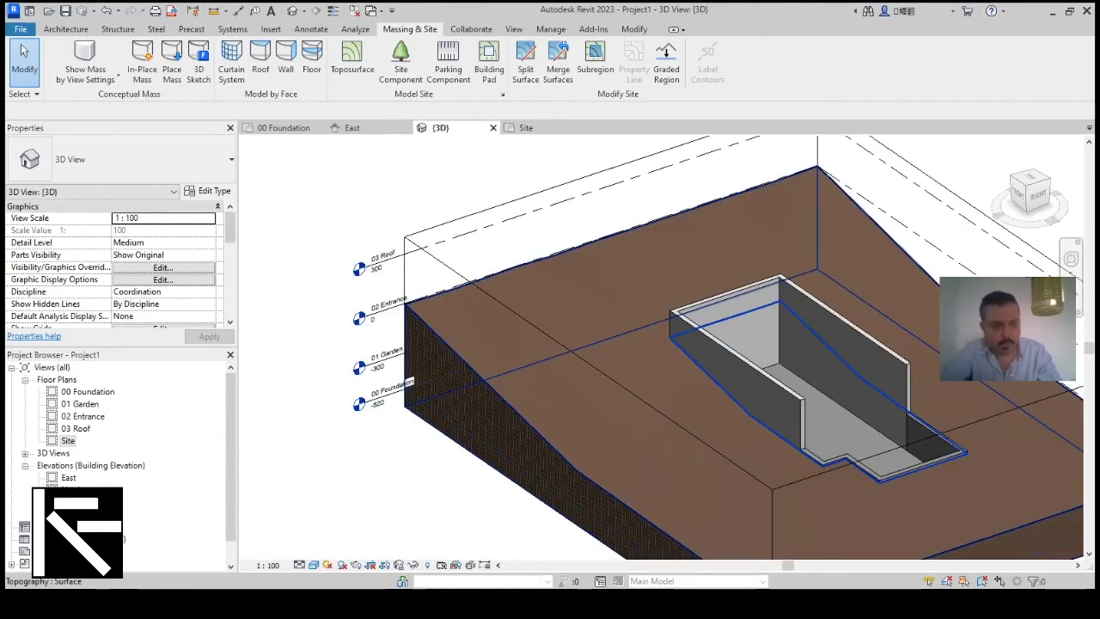
In the 02 Entrance plan, start a Generic - 200mm - Filled wall with its height constrained up to 03 Roof.
double_click(83, 416)
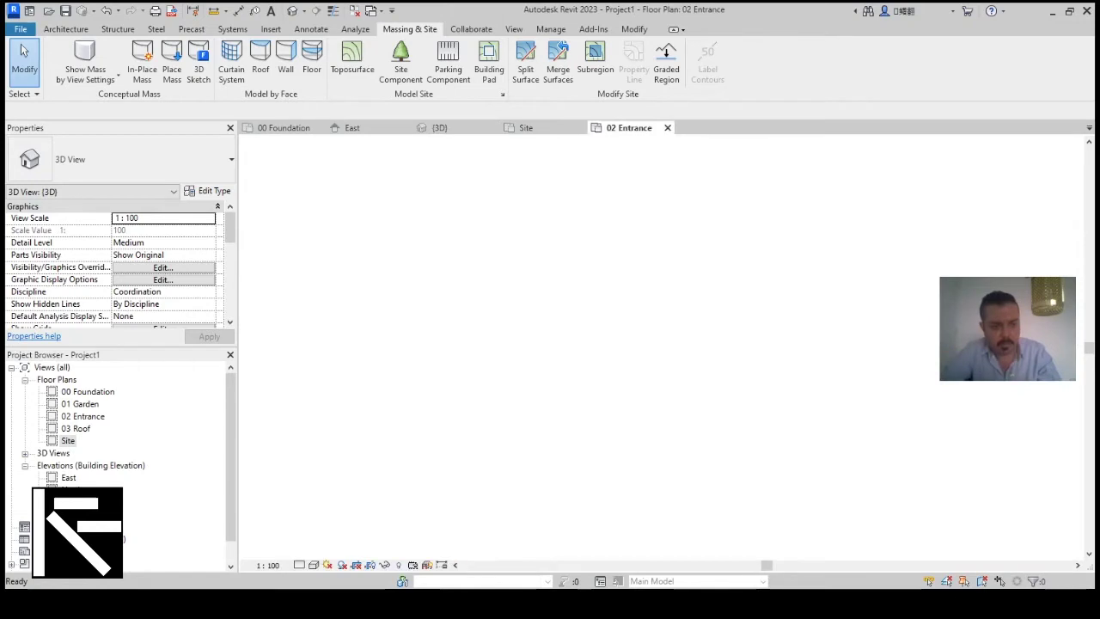
scroll(648, 237, "up", 5)
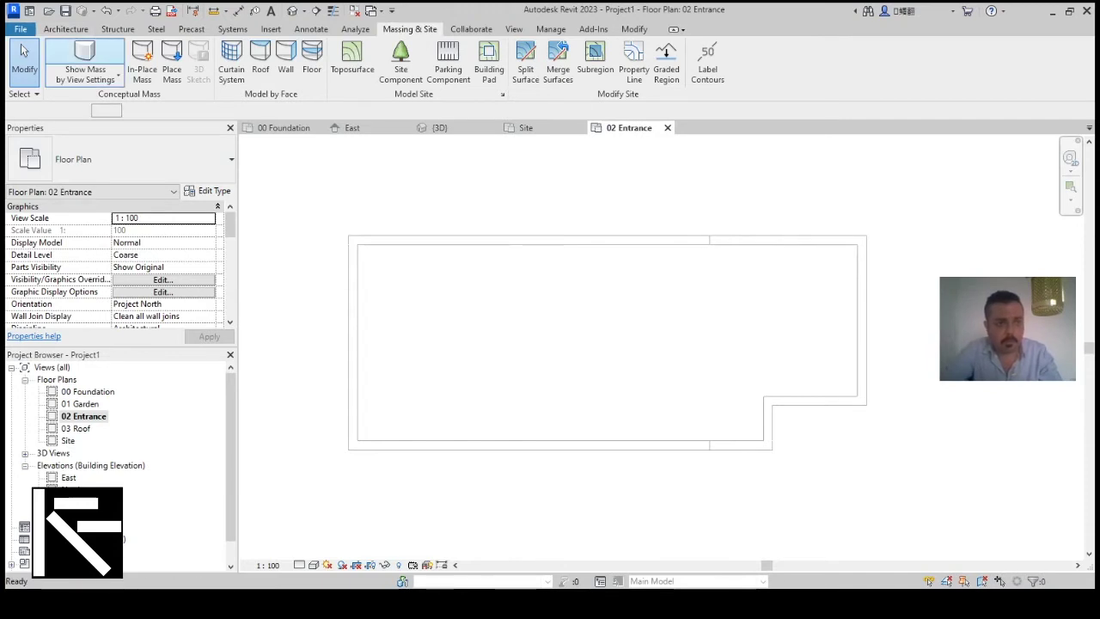
key("w")
key("a")
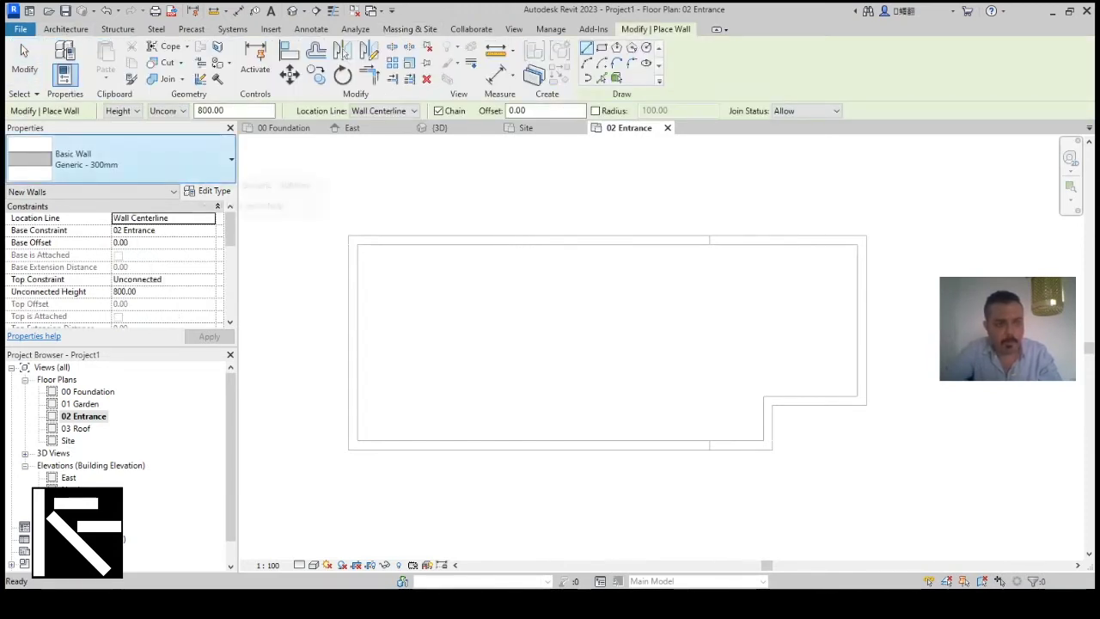
left_click(120, 162)
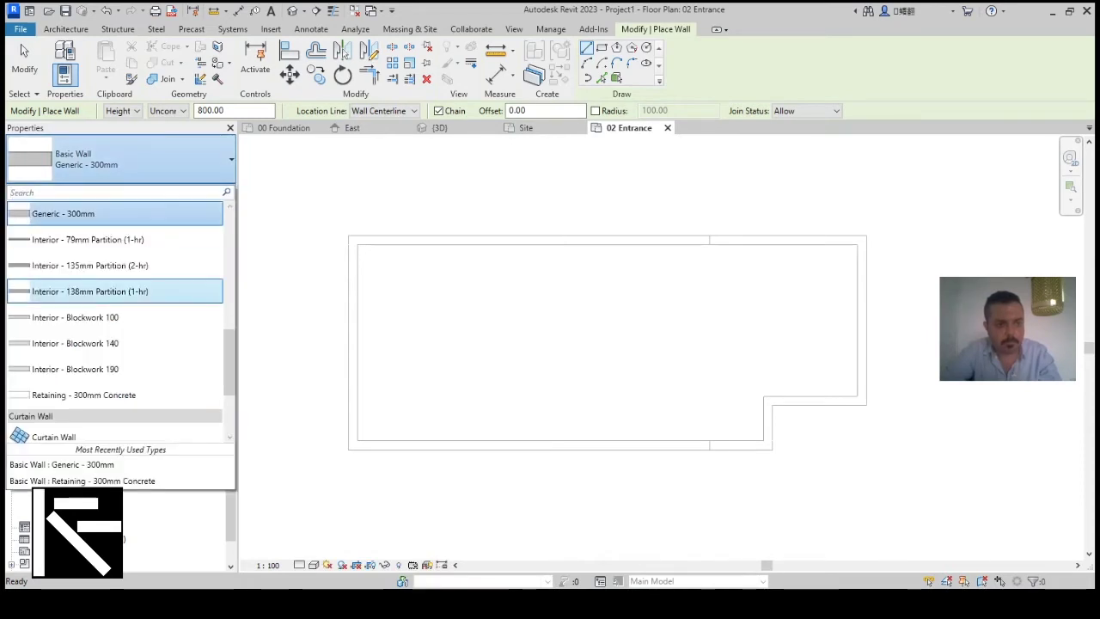
scroll(120, 263, "down", 2)
scroll(121, 289, "up", 3)
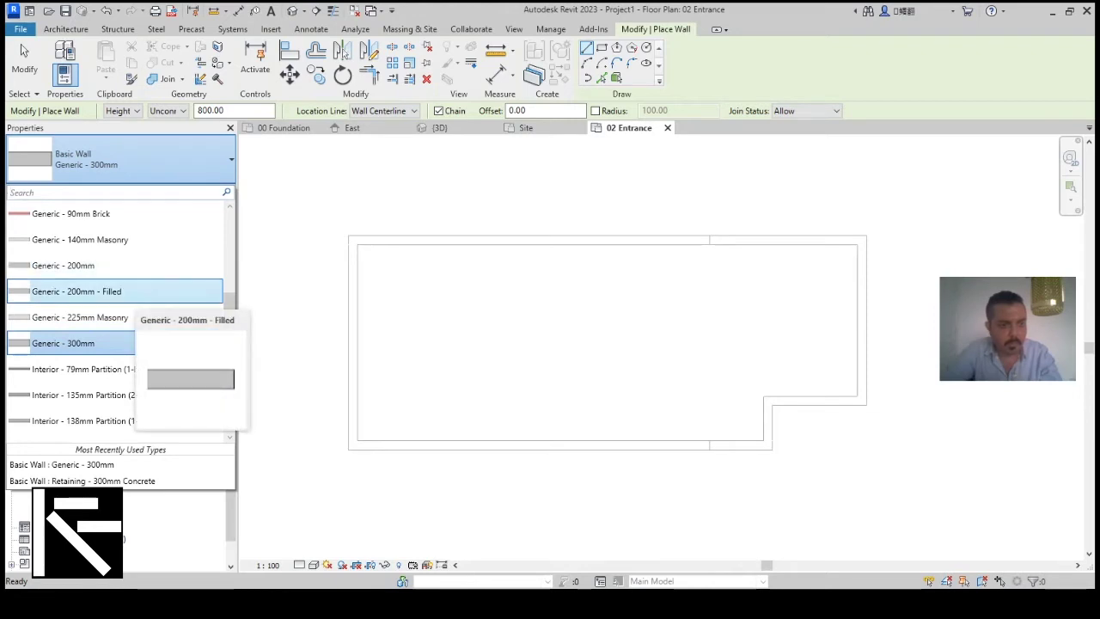
left_click(120, 291)
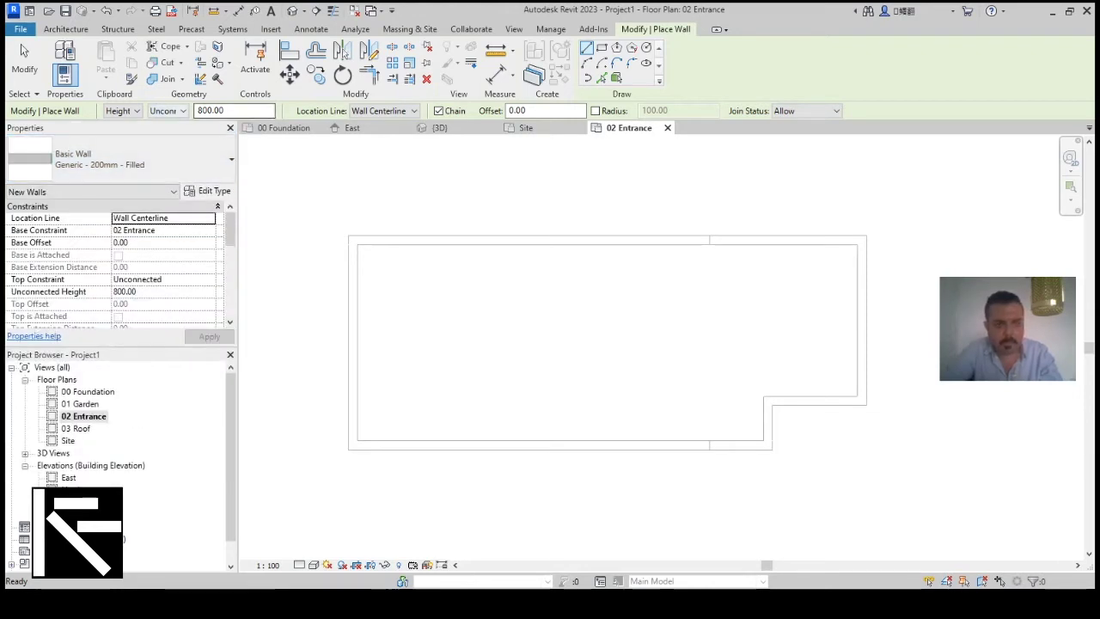
left_click(167, 111)
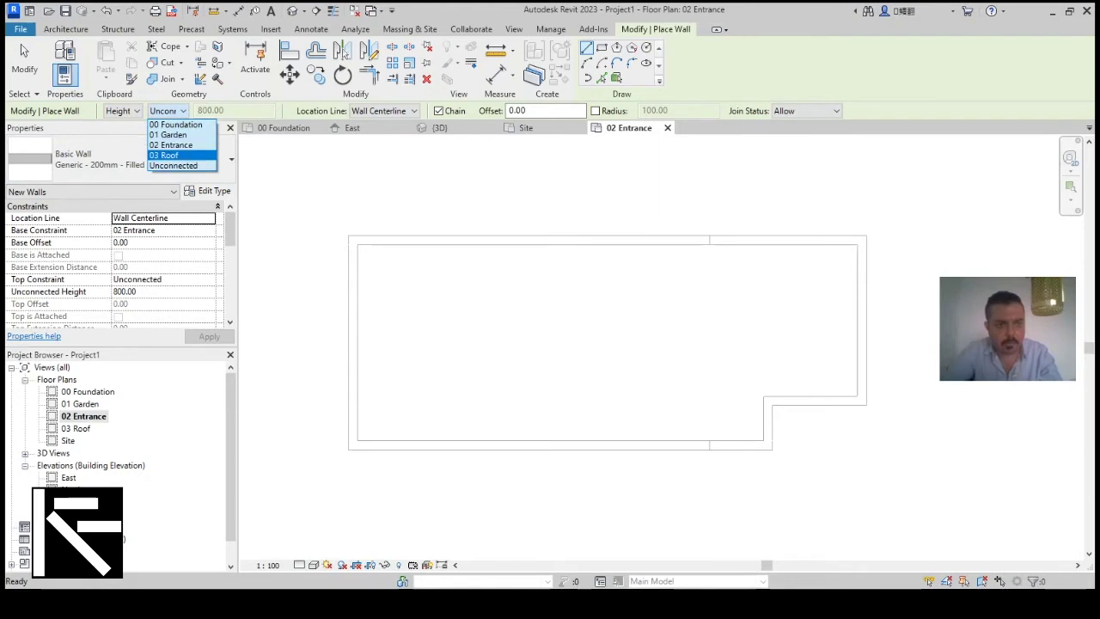
left_click(165, 156)
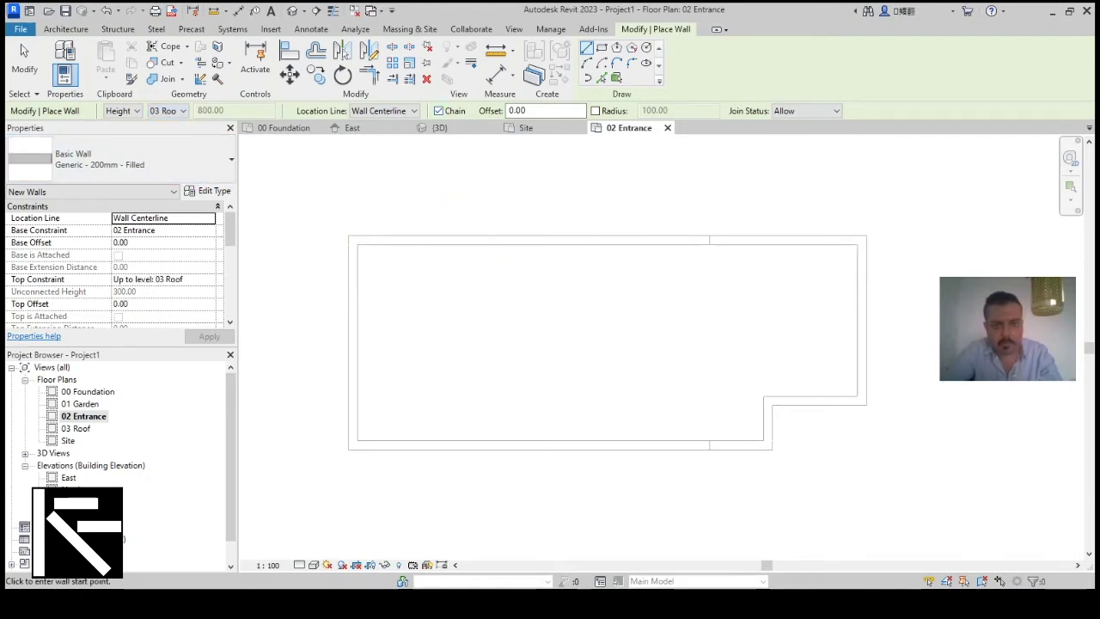
Draw a 1200 long wall on the upper retaining wall's centreline, from its joint to the upper-left corner.
scroll(703, 238, "up", 4)
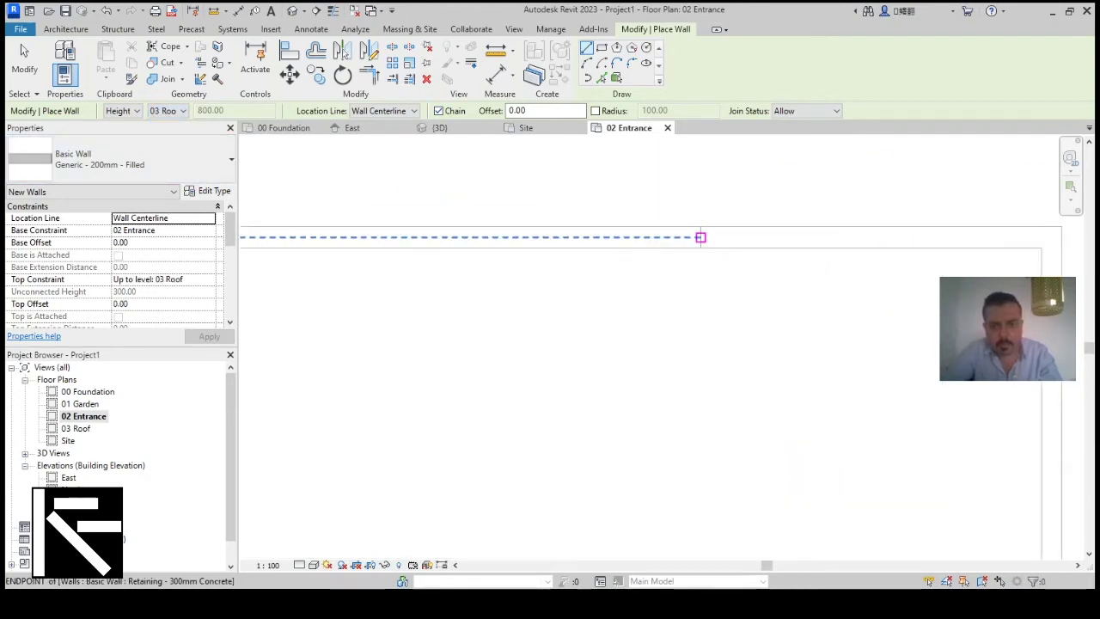
left_click(700, 238)
scroll(703, 235, "down", 5)
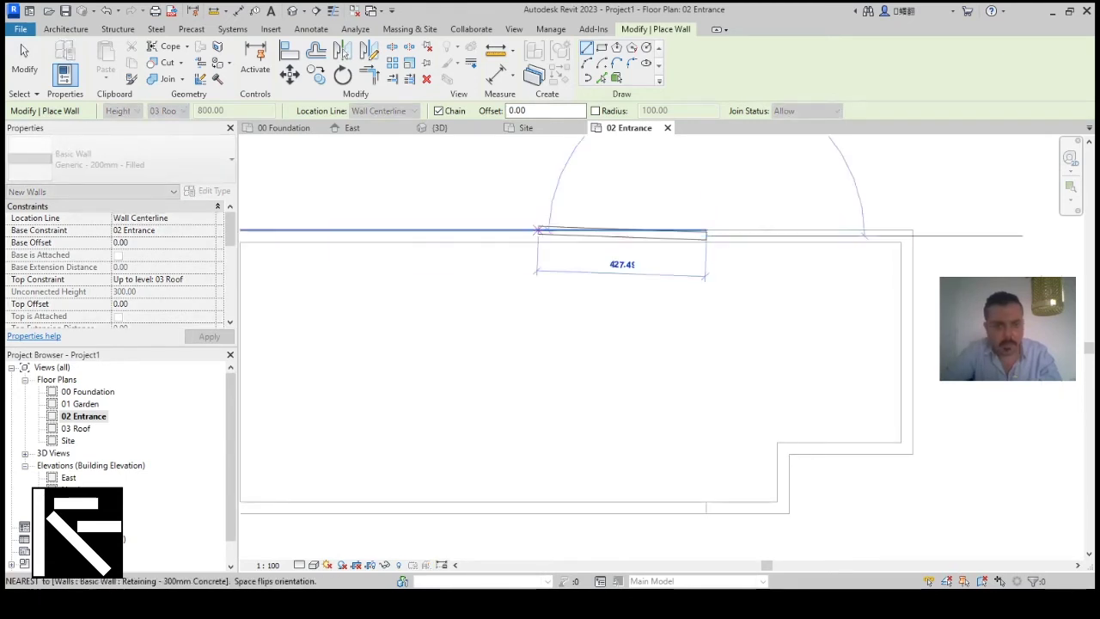
scroll(389, 230, "up", 3)
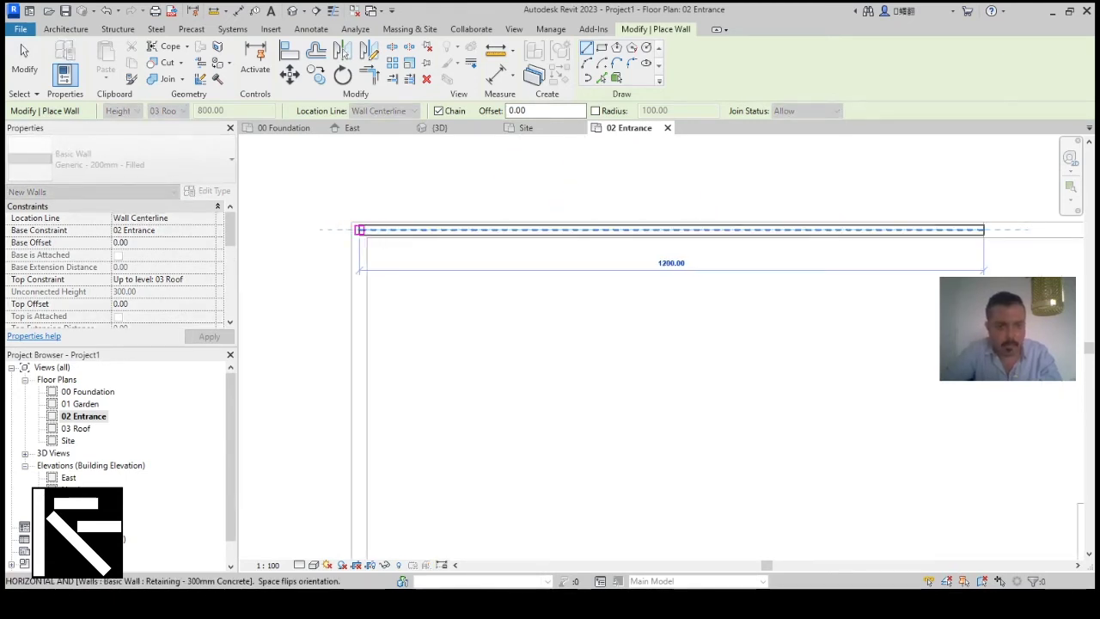
left_click(359, 229)
scroll(359, 230, "down", 3)
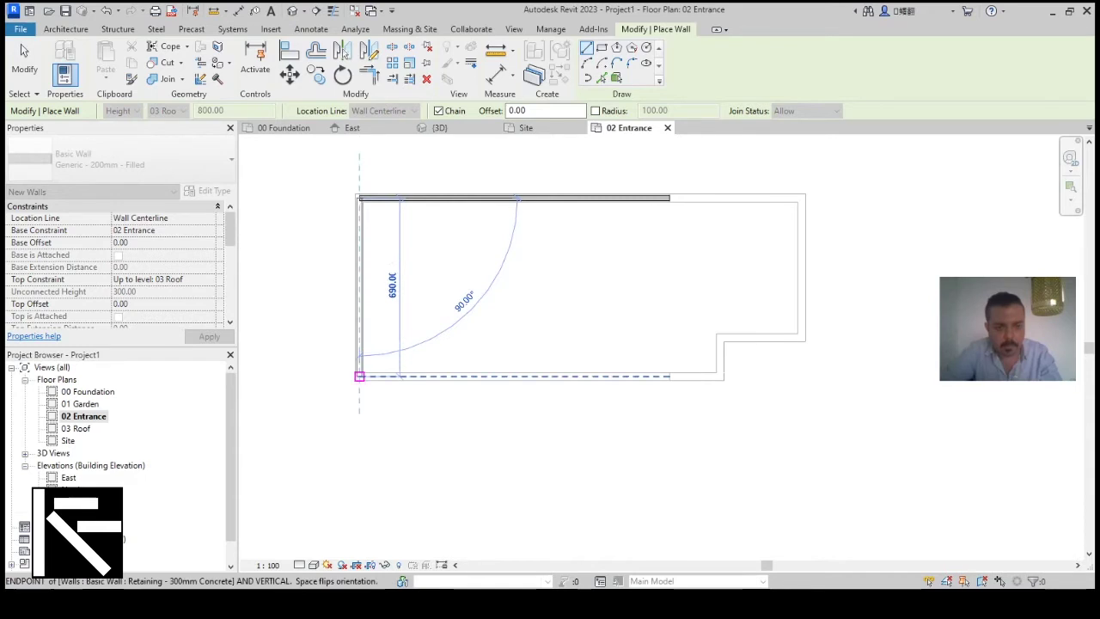
Continue the chain with a 690 long wall down the left side and a wall along the lower retaining wall to its joint.
scroll(359, 370, "up", 2)
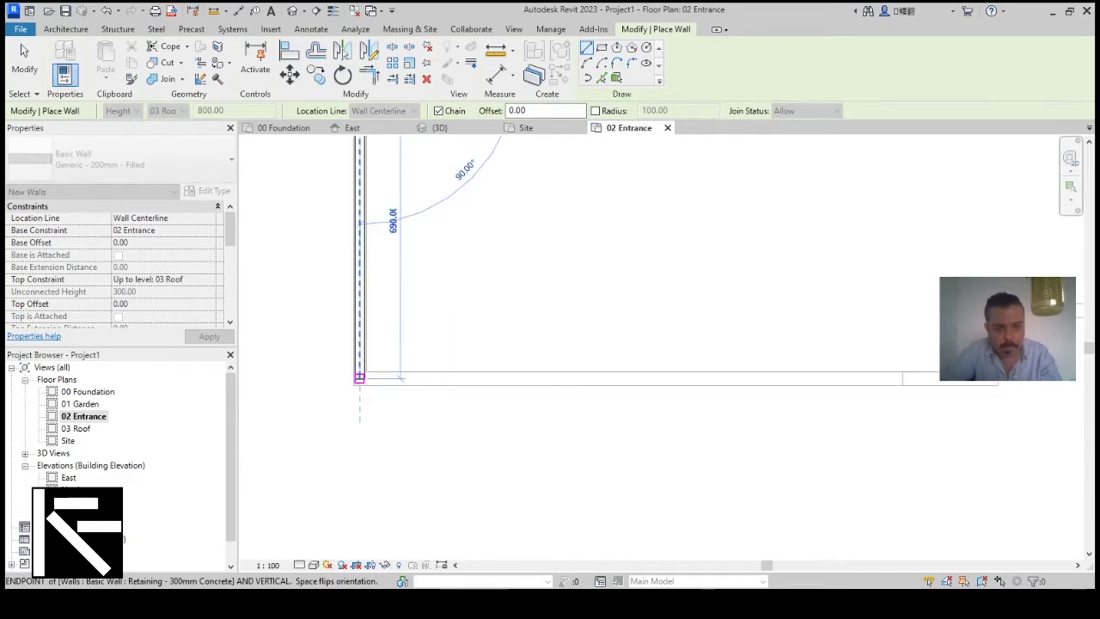
left_click(359, 377)
scroll(360, 376, "down", 3)
scroll(712, 349, "up", 3)
scroll(711, 348, "up", 1)
left_click(702, 348)
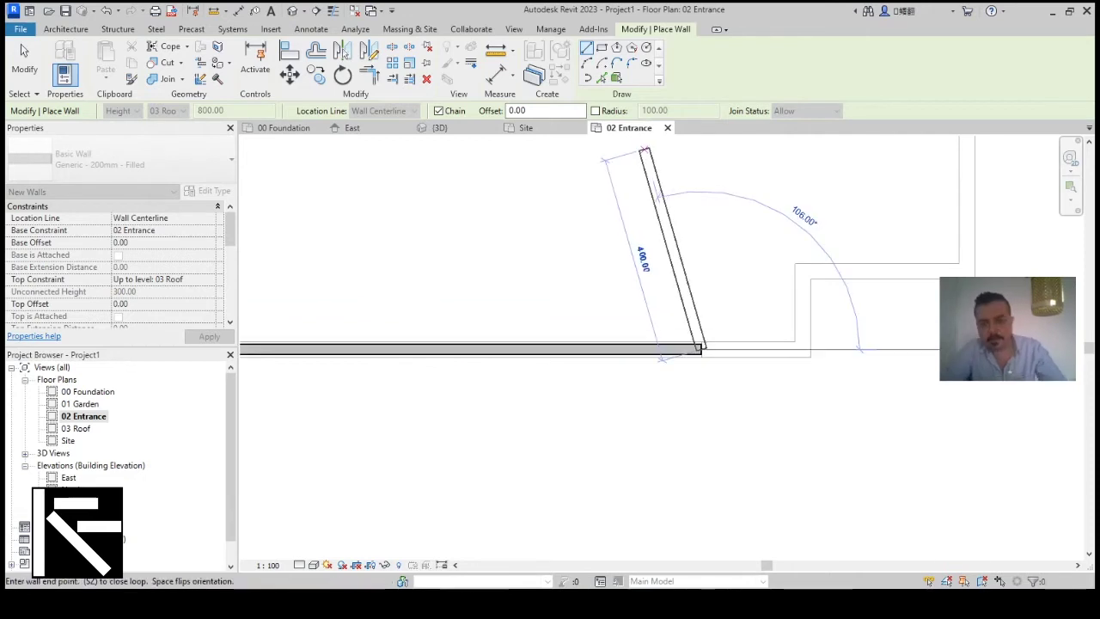
key("Escape")
scroll(672, 278, "down", 2)
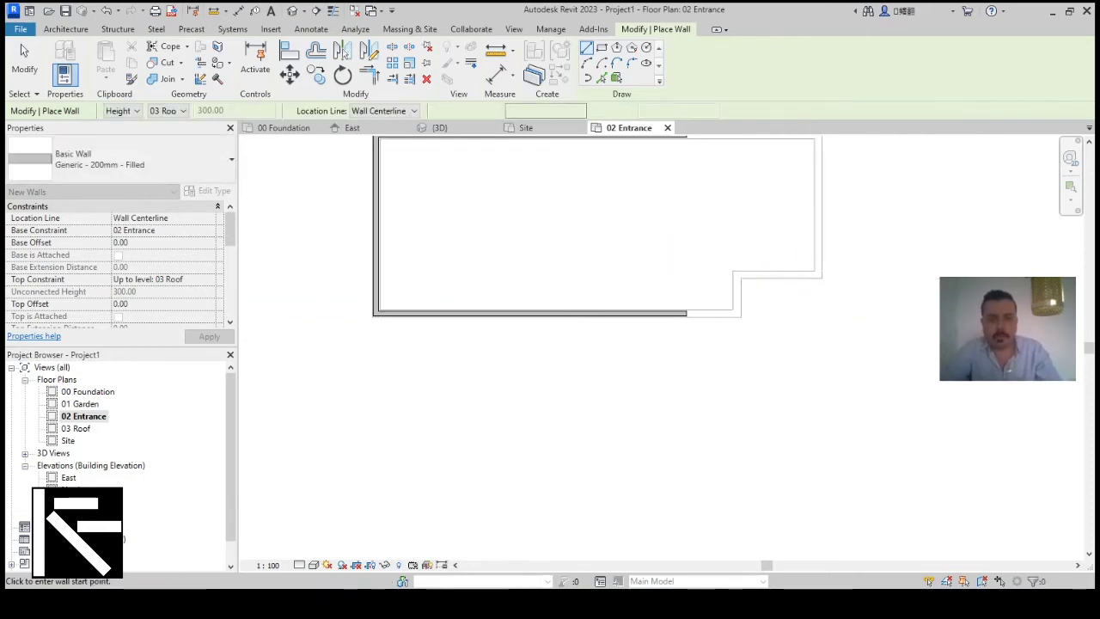
Inspect the entrance-level walls above the retaining walls in the 3D view, including their open end.
left_click(293, 11)
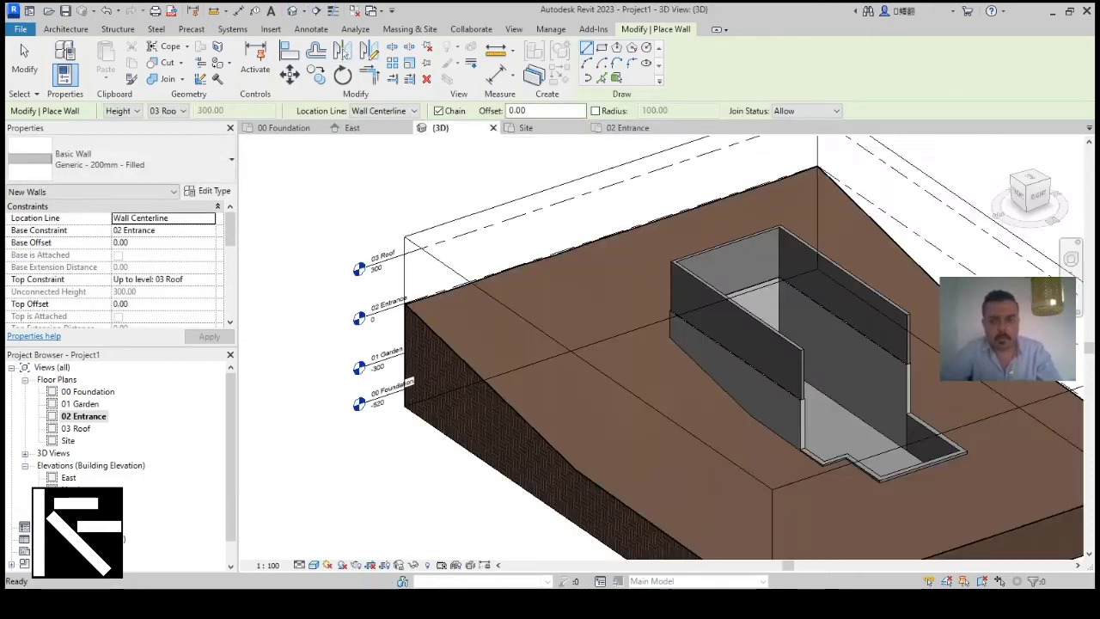
scroll(533, 237, "down", 2)
middle_click_drag(741, 379, 632, 383, "shift")
middle_click_drag(665, 439, 589, 432, "shift")
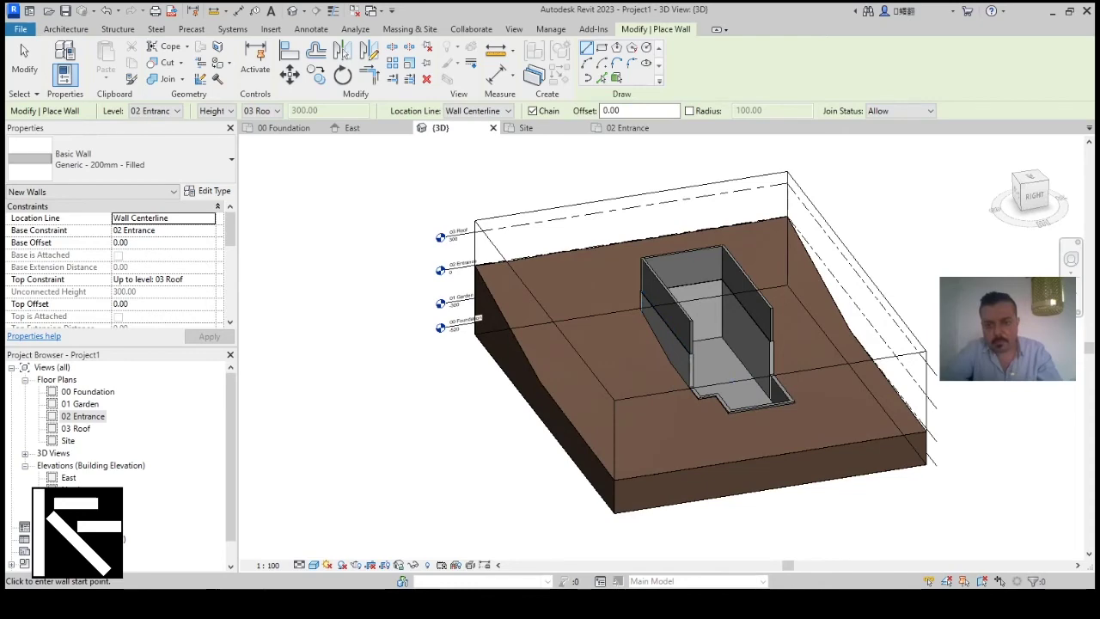
scroll(782, 368, "up", 4)
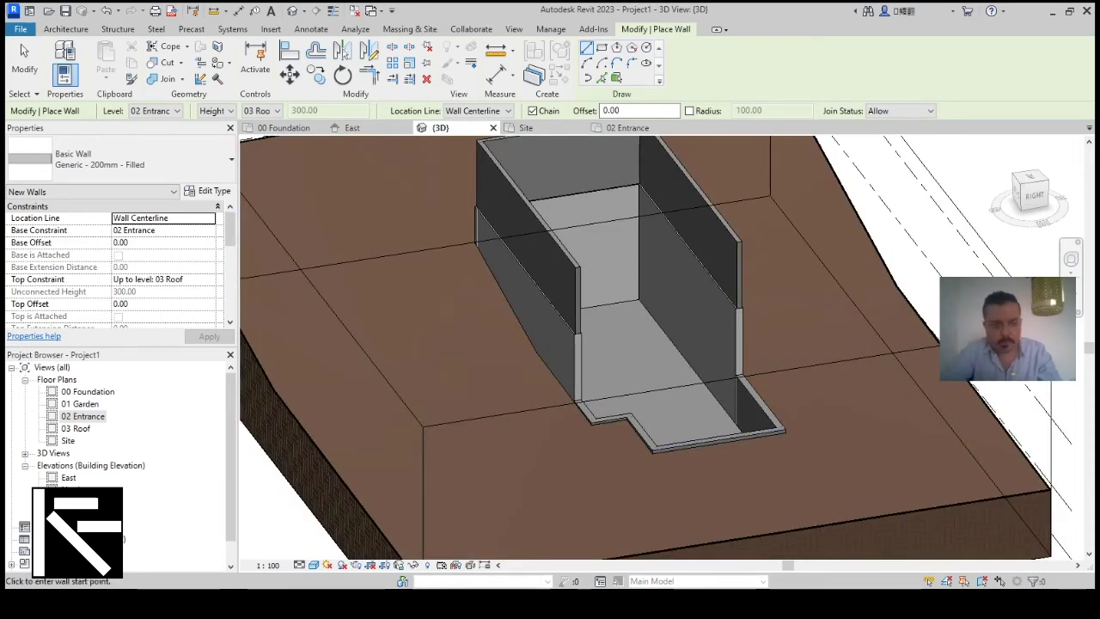
Leave the wall command, open the 01 Garden floor plan and set its underlay base level to 00 Foundation.
key("Escape")
key("Escape")
double_click(79, 403)
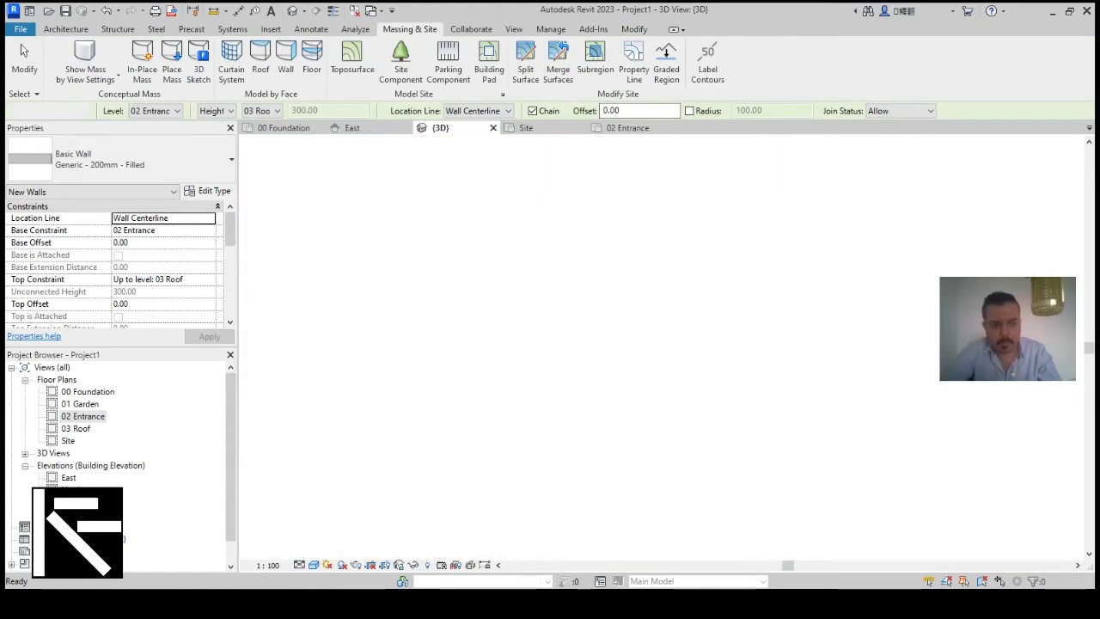
scroll(709, 243, "up", 5)
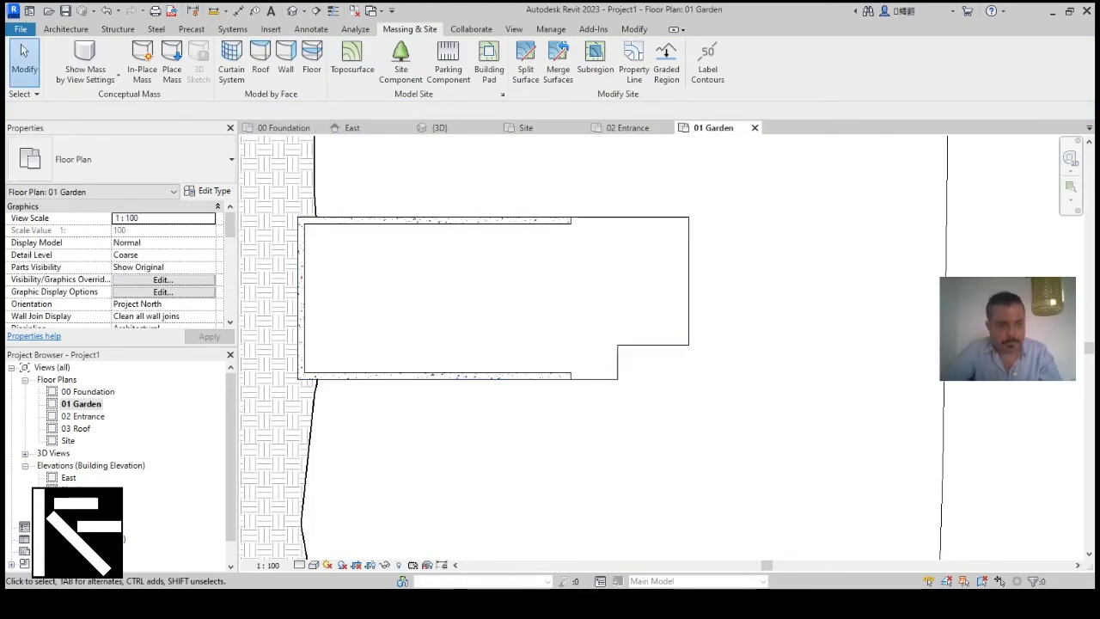
scroll(112, 266, "down", 3)
scroll(116, 265, "down", 2)
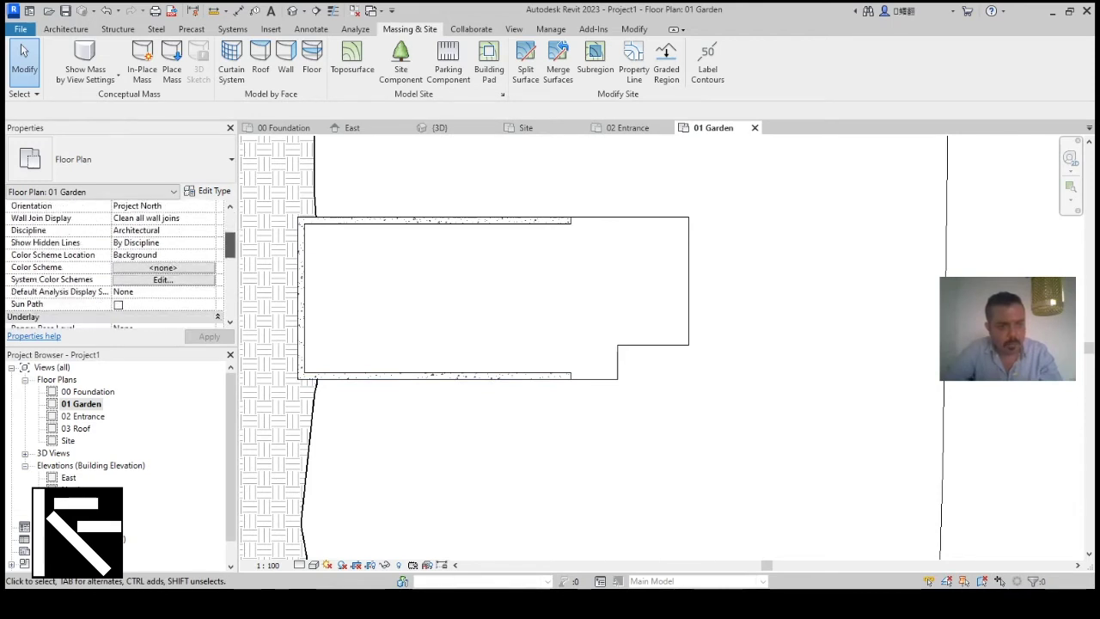
scroll(116, 265, "down", 1)
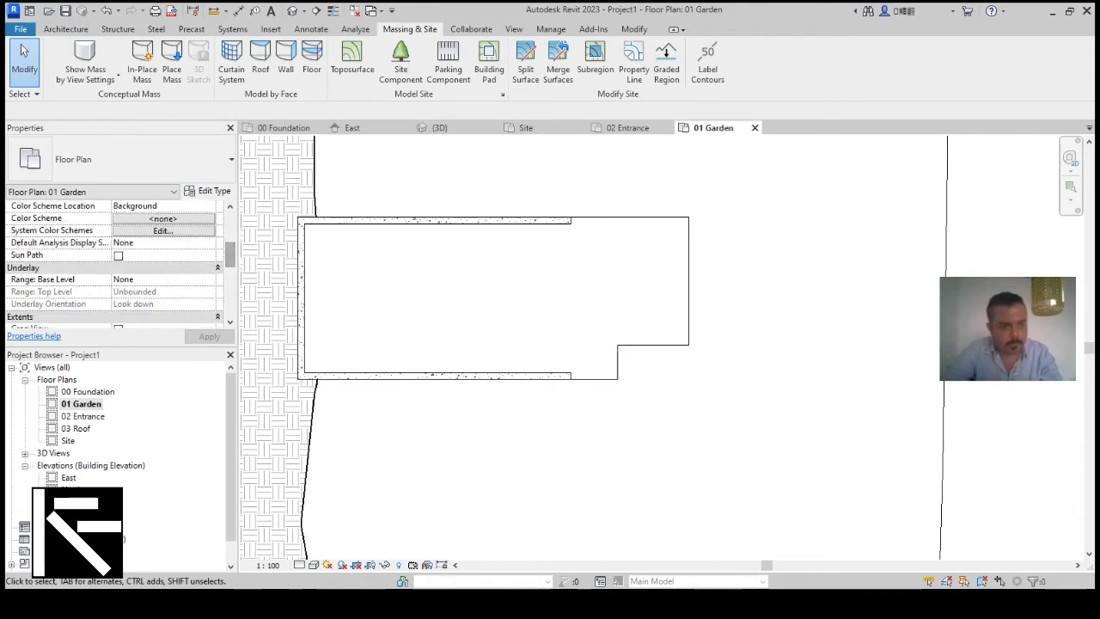
left_click(209, 279)
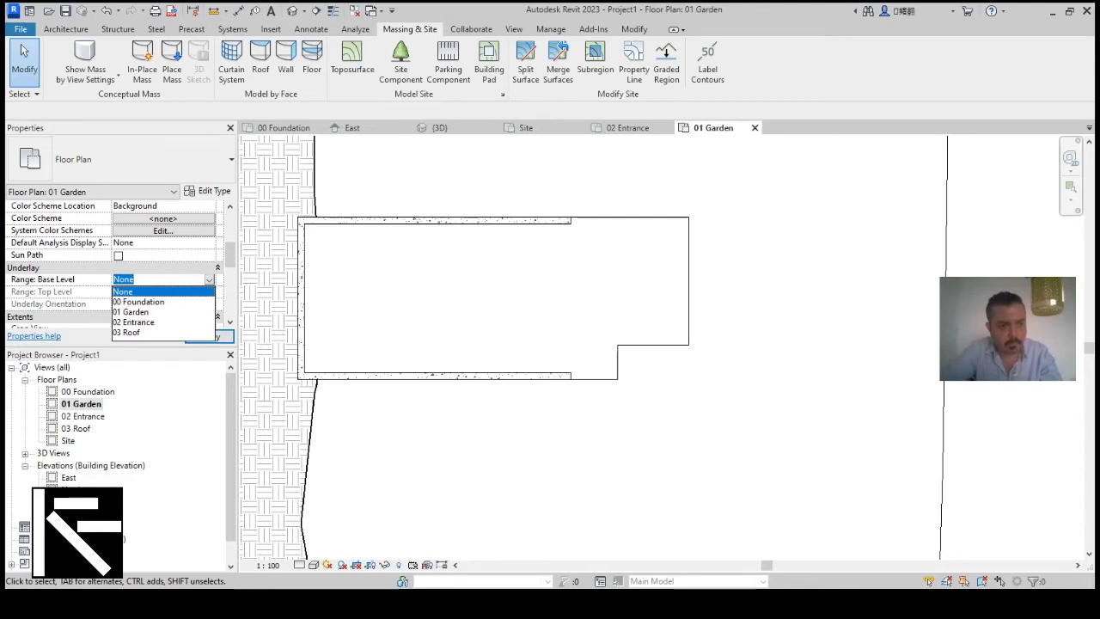
left_click(139, 302)
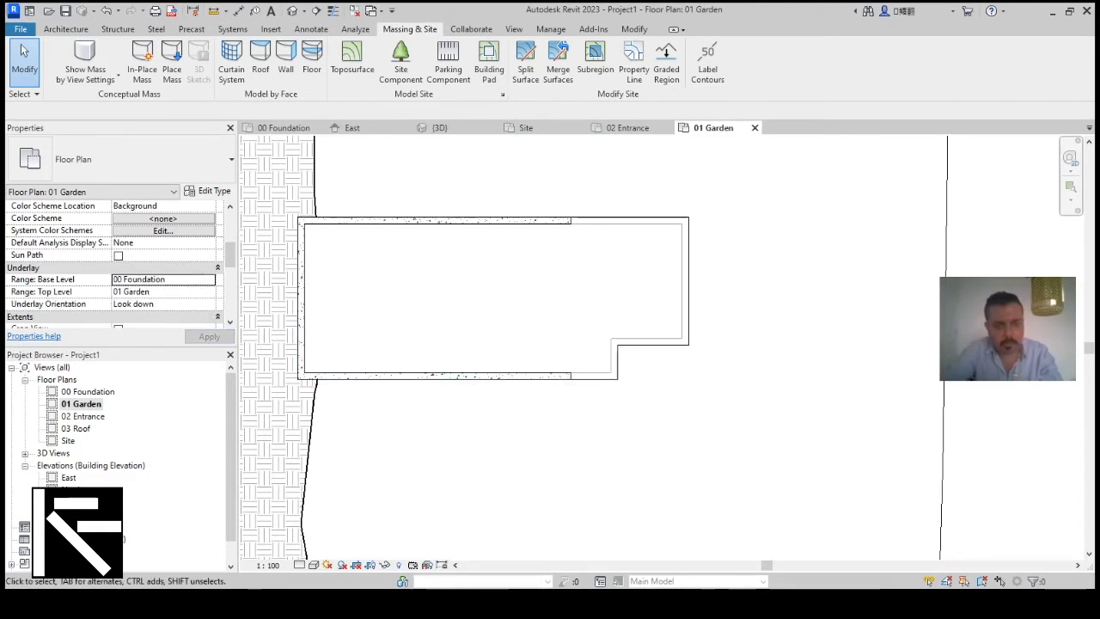
Draw chained Generic - 200mm - Filled walls up to 03 Roof, from the upper retaining wall's joint along the foundation centreline and down the right side.
scroll(725, 313, "up", 3)
scroll(732, 312, "down", 2)
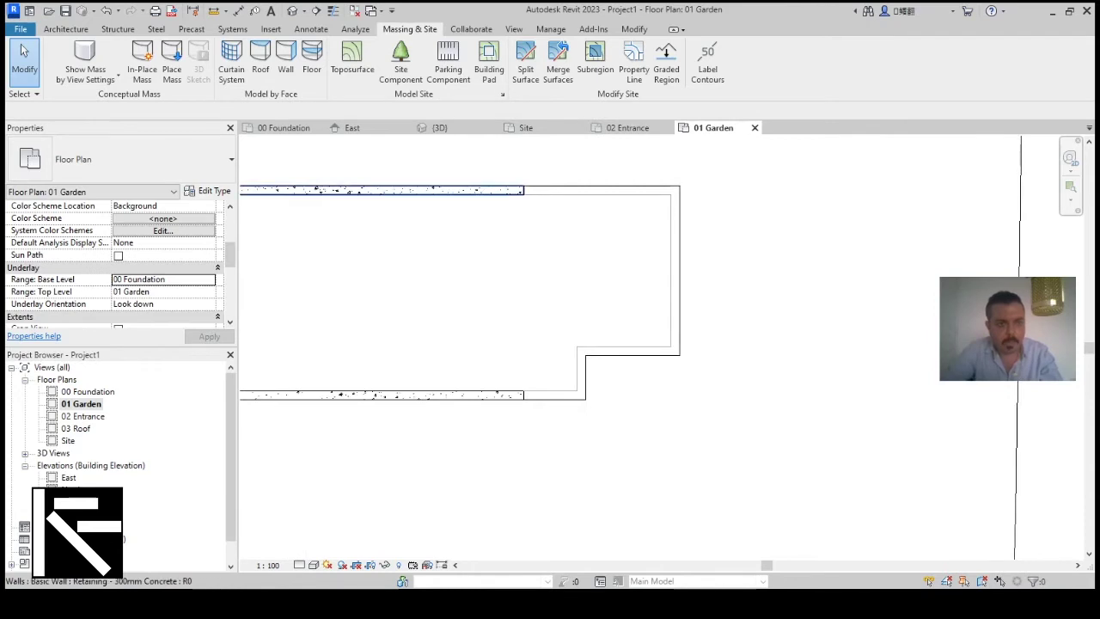
key("w")
key("a")
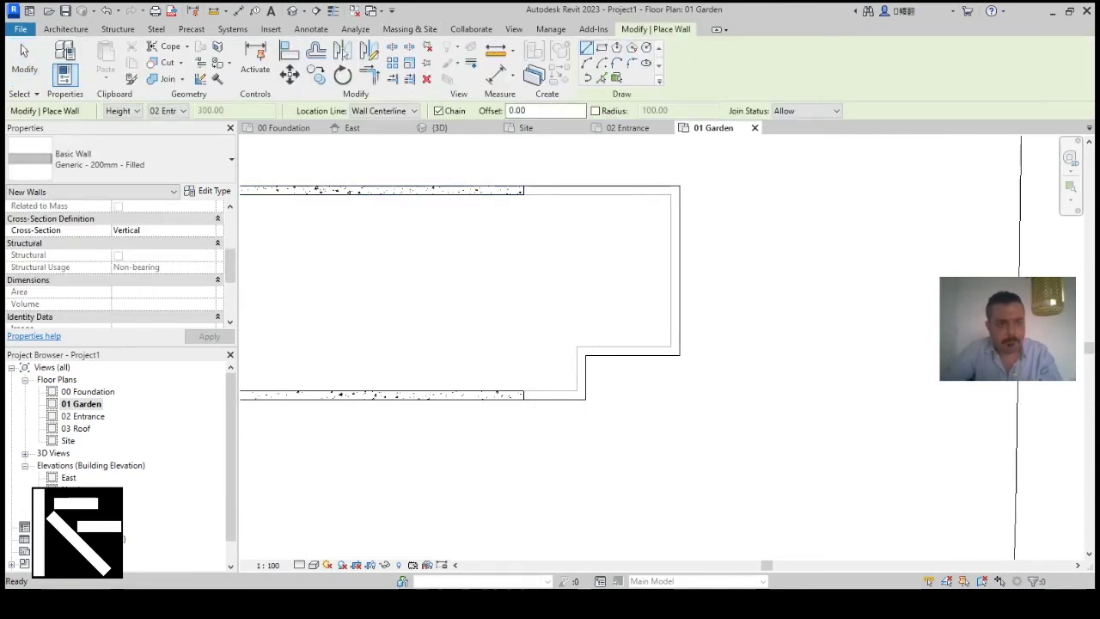
left_click(176, 111)
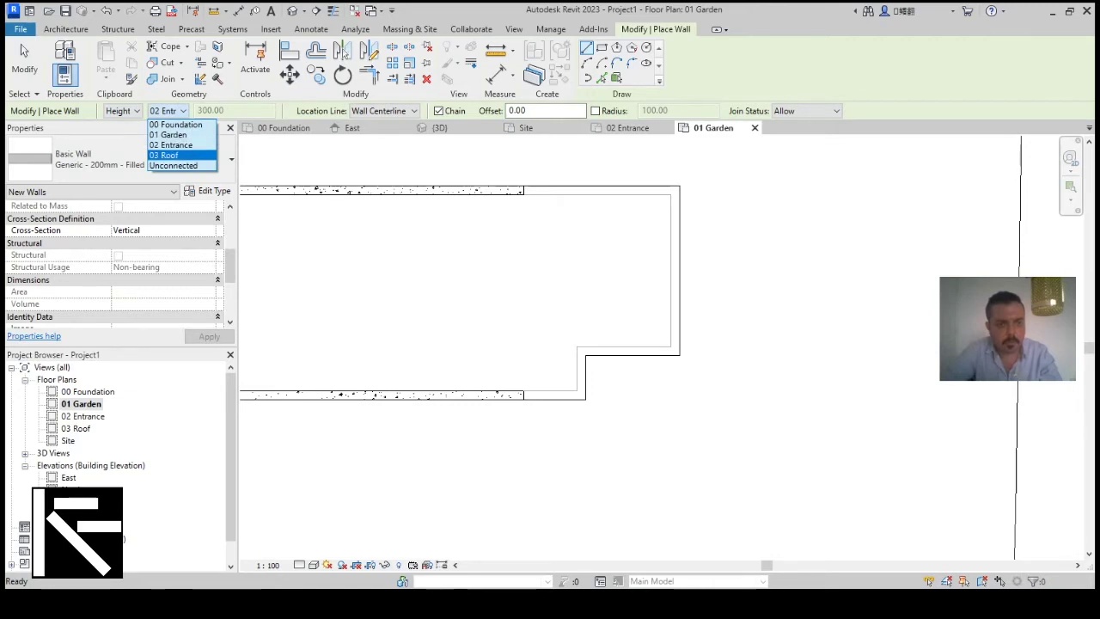
left_click(163, 155)
scroll(613, 215, "up", 2)
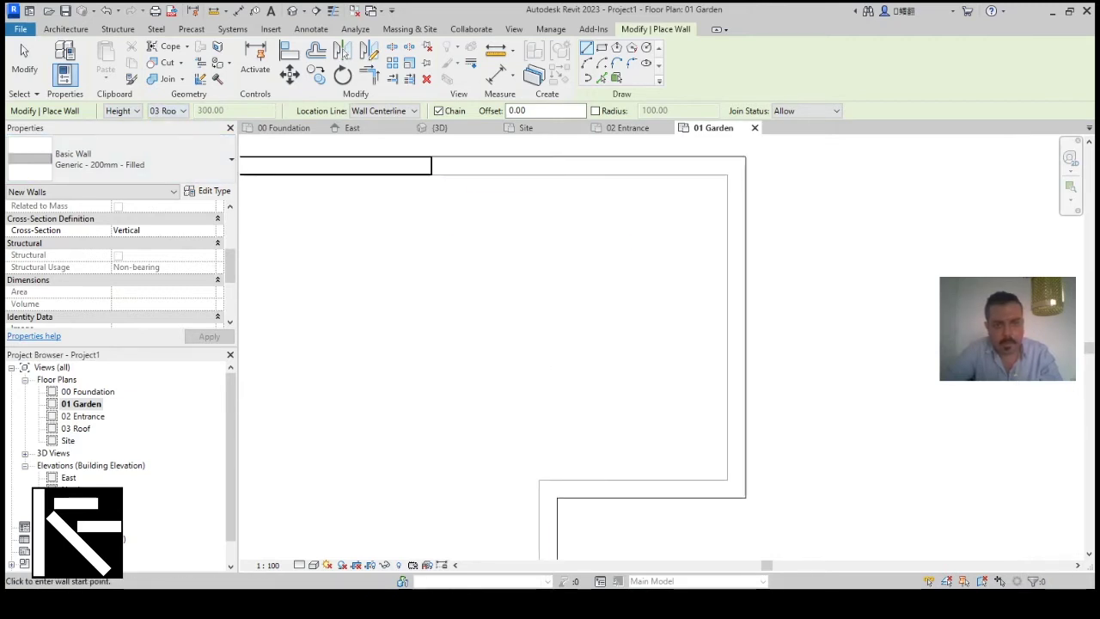
left_click(432, 164)
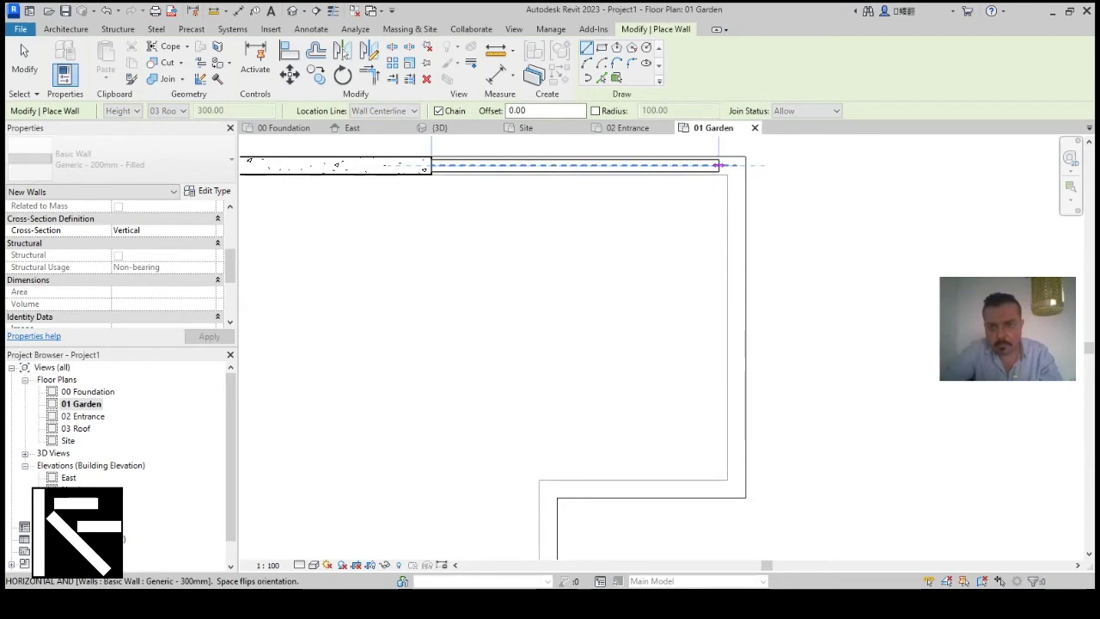
left_click(735, 165)
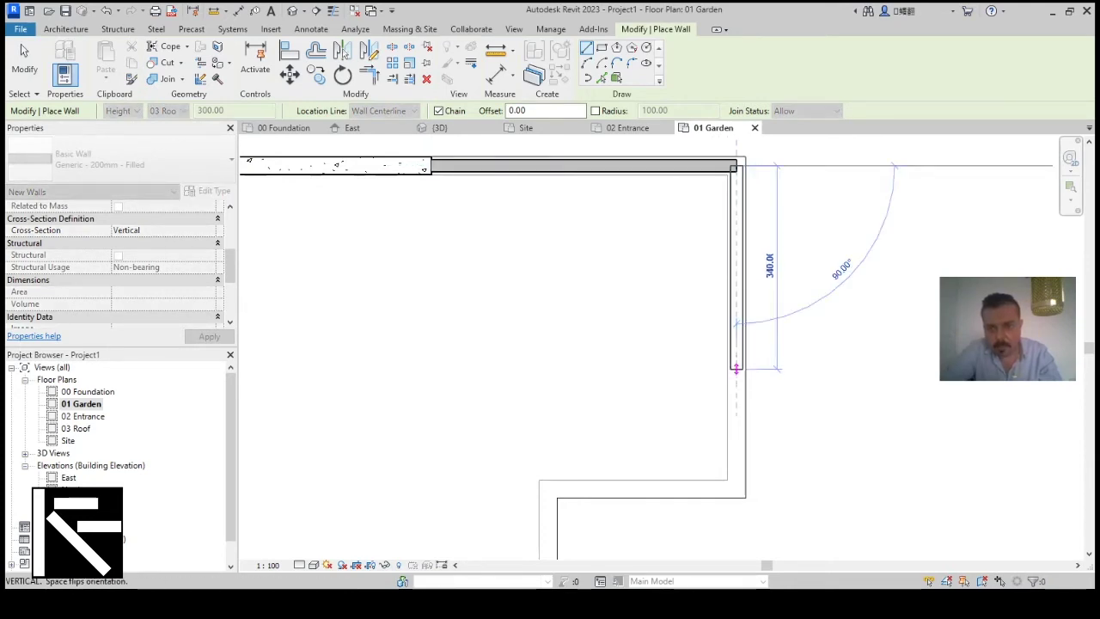
left_click(734, 488)
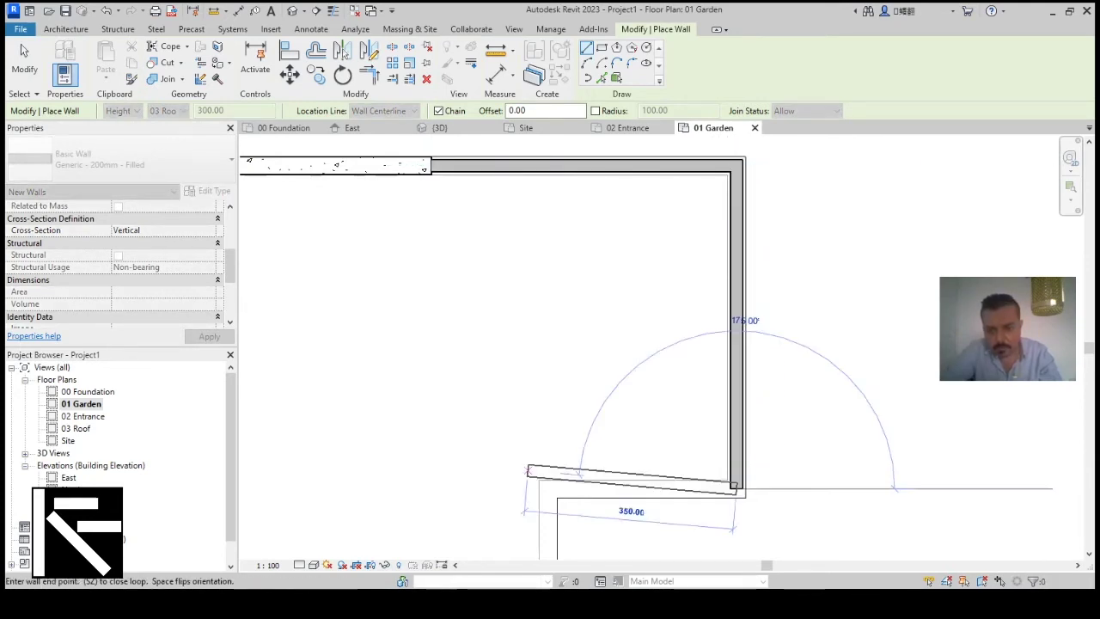
Continue the chain around the lower-right notch with a horizontal wall, a 150 long vertical wall and a 195 long wall to the lower retaining wall's joint.
left_click(549, 488)
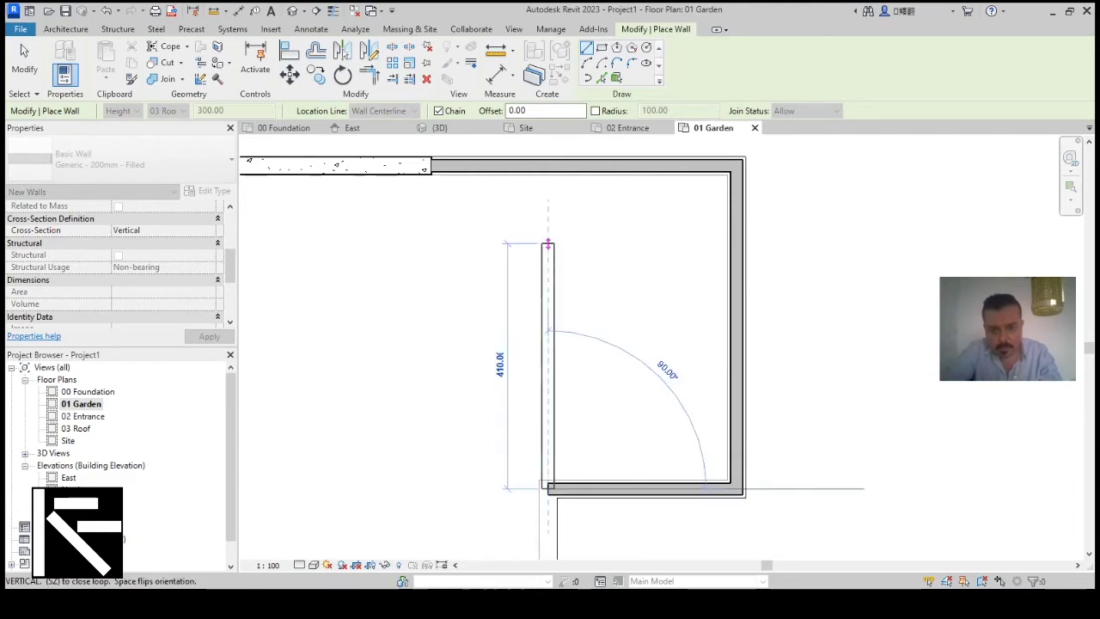
scroll(539, 243, "down", 1)
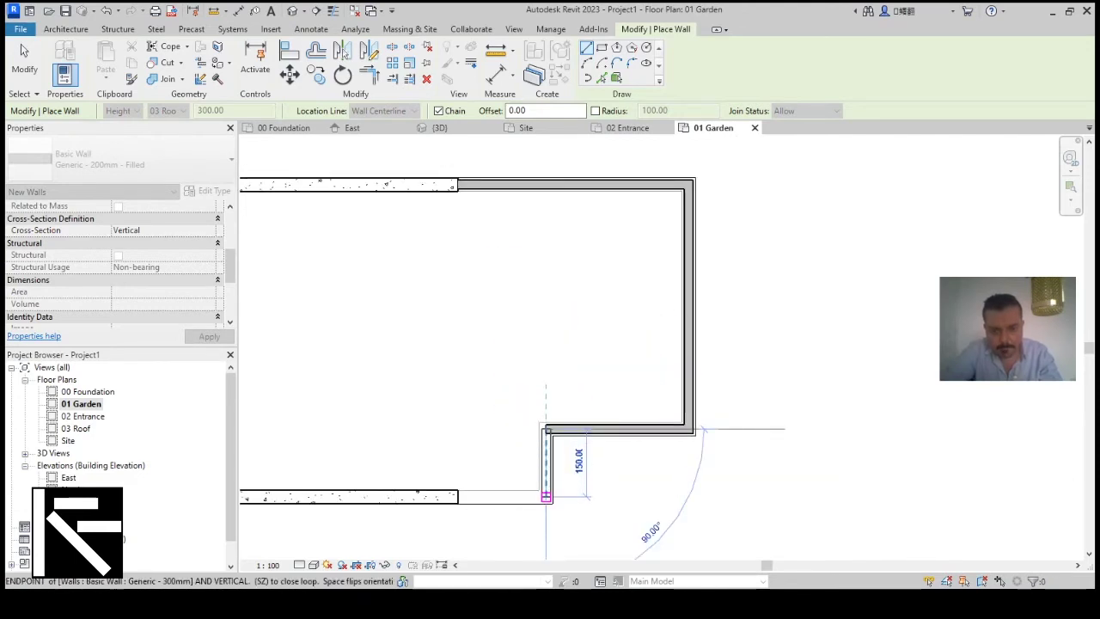
left_click(546, 496)
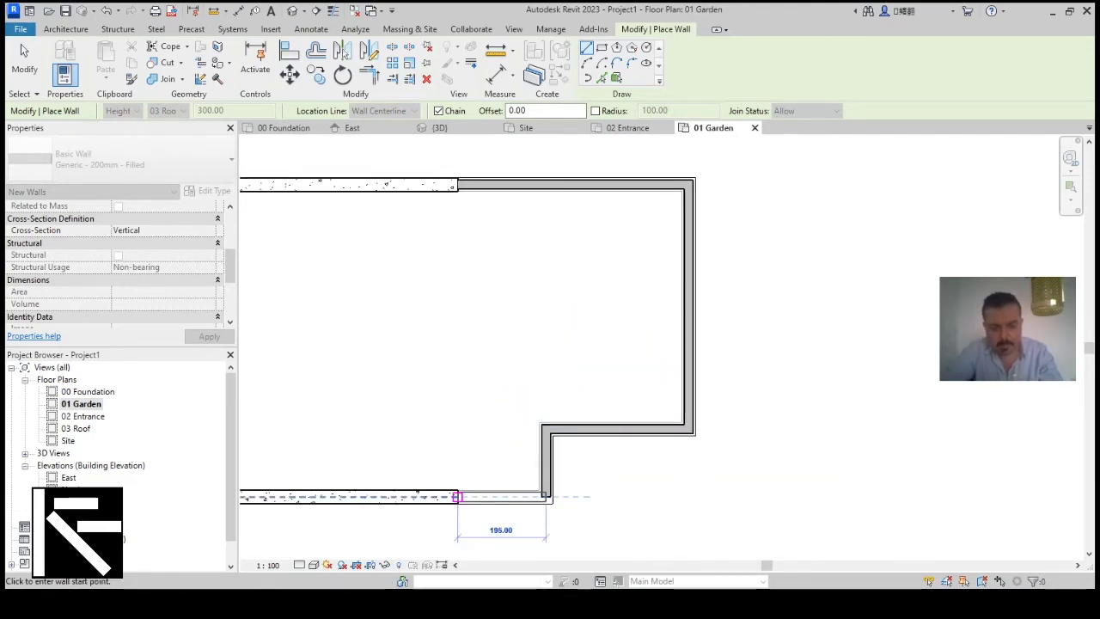
left_click(456, 497)
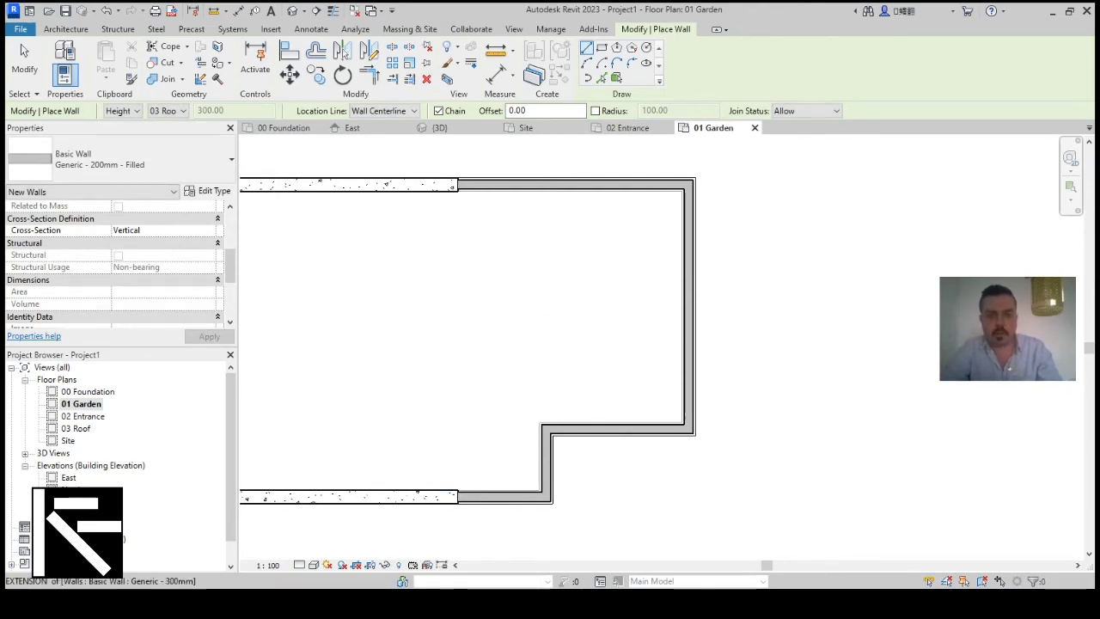
Inspect the junction of the new and retaining walls in plan, and examine the enclosed building in the 3D view.
scroll(650, 286, "down", 4)
scroll(532, 230, "up", 7)
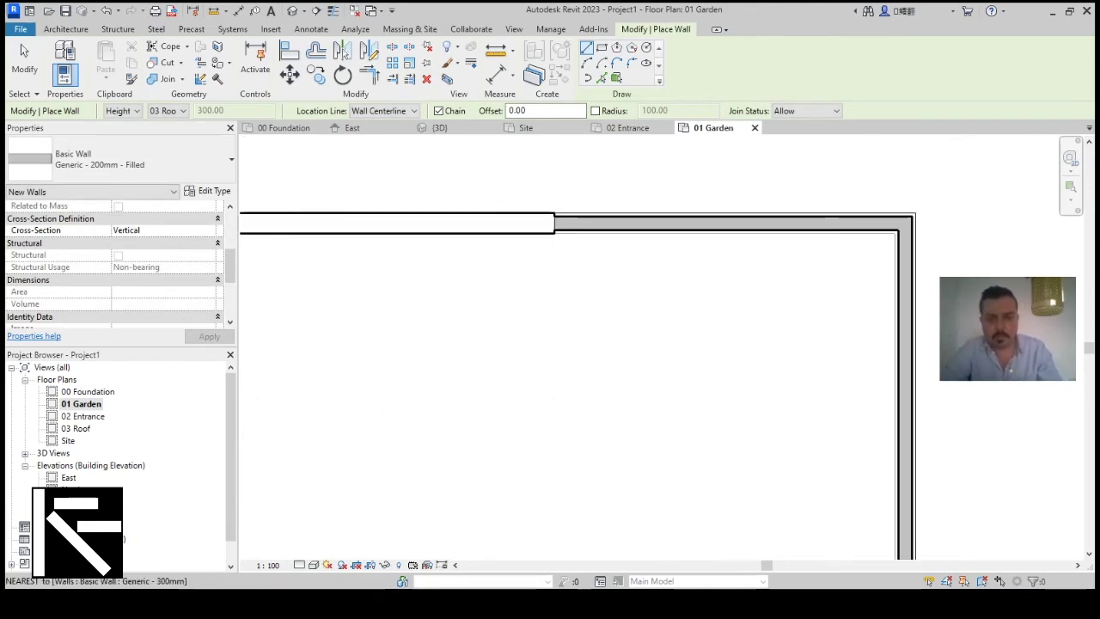
scroll(590, 175, "up", 3)
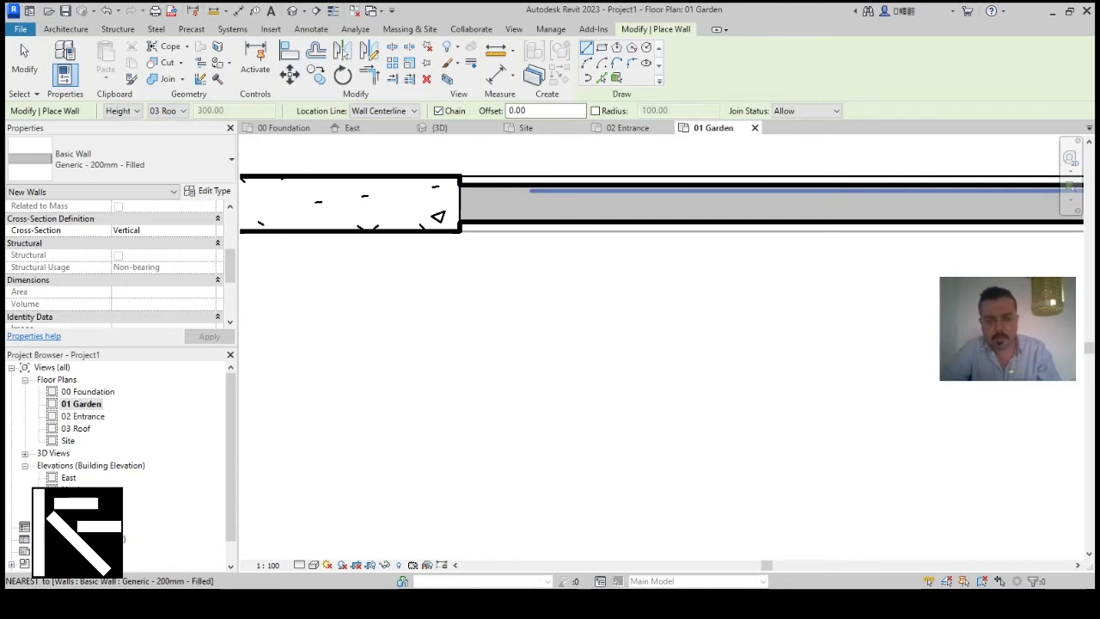
scroll(684, 251, "down", 4)
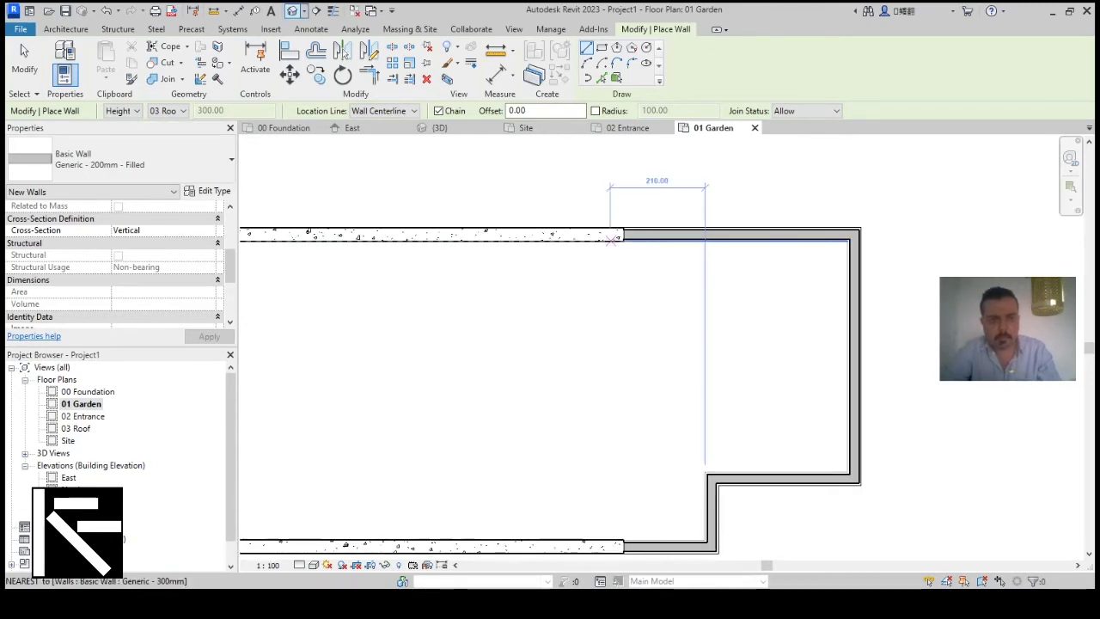
left_click(440, 128)
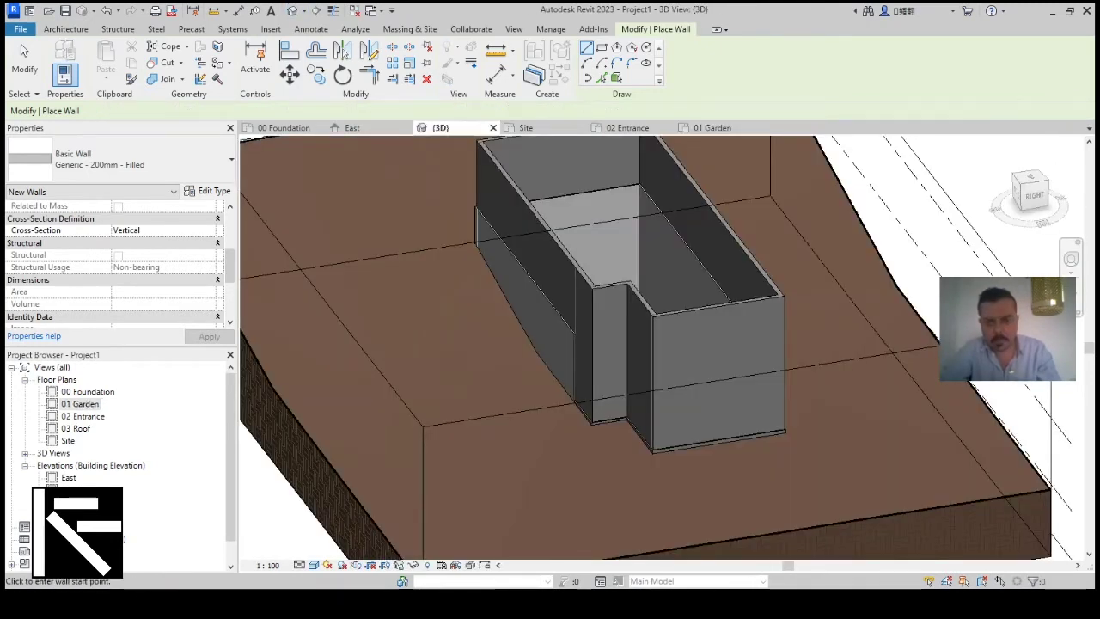
scroll(808, 288, "down", 2)
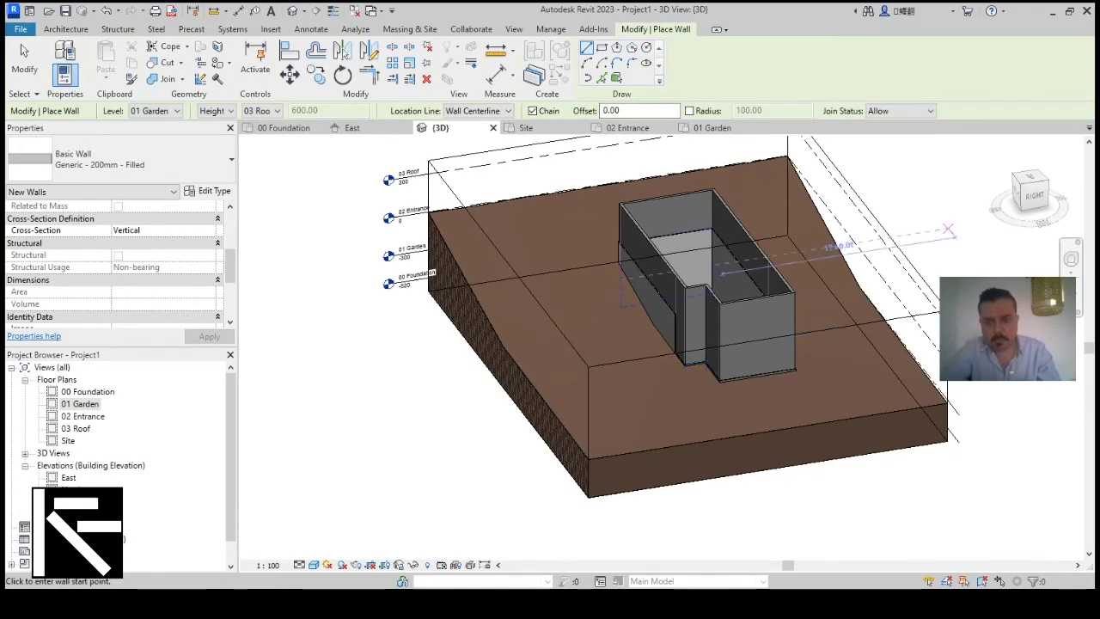
key("Escape")
key("Escape")
middle_click_drag(756, 344, 854, 325, "shift")
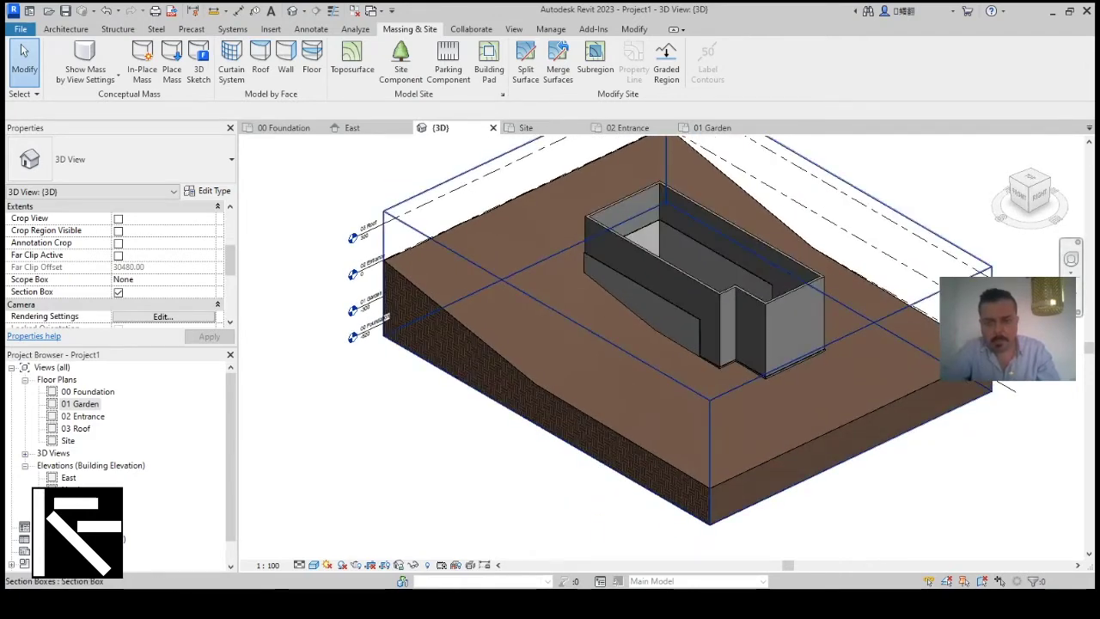
scroll(726, 259, "up", 3)
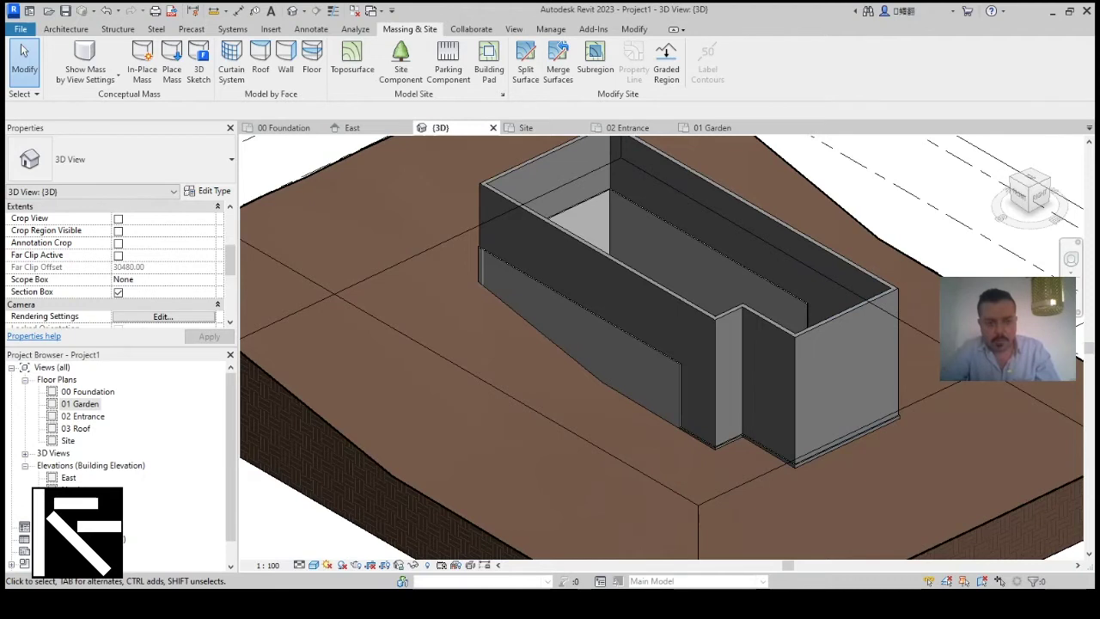
Open the 03 Roof floor plan and set its underlay base level to 02 Entrance.
double_click(75, 428)
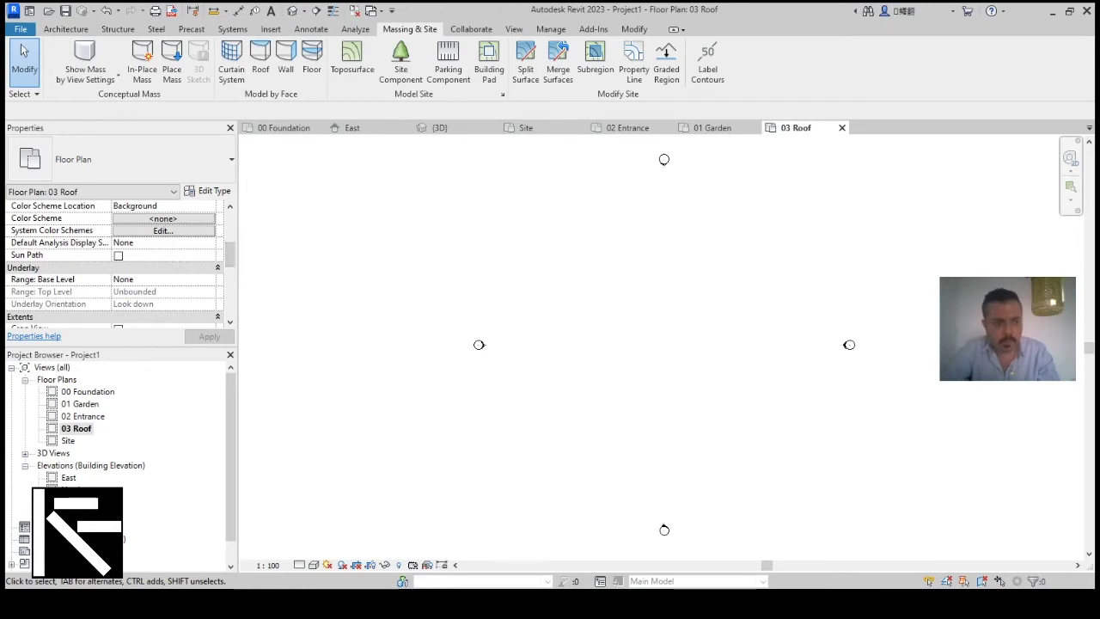
left_click(208, 279)
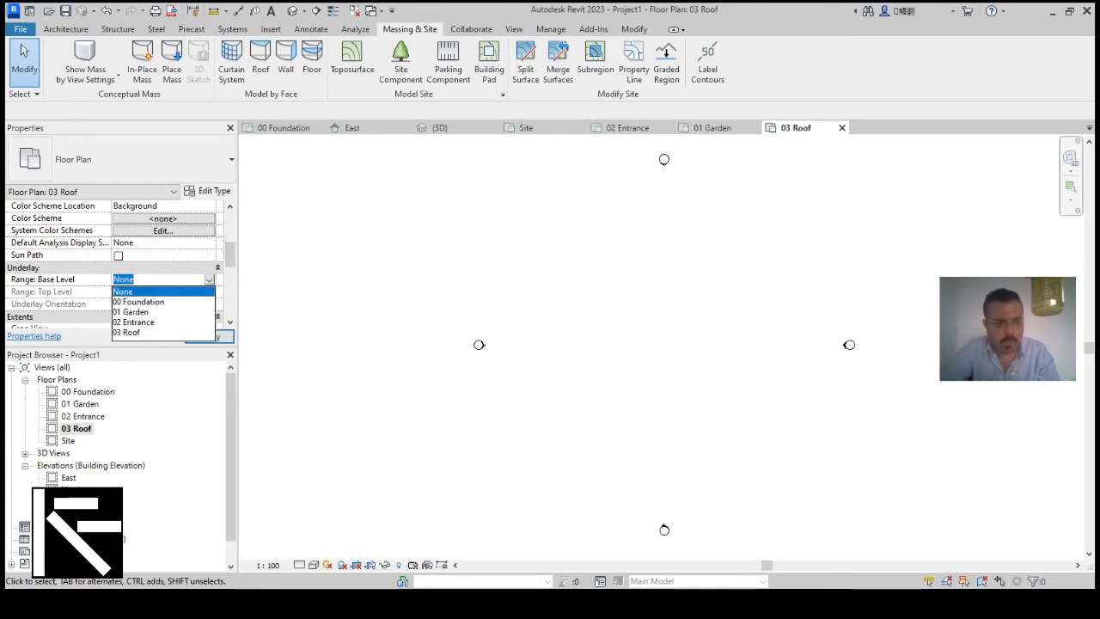
left_click(134, 323)
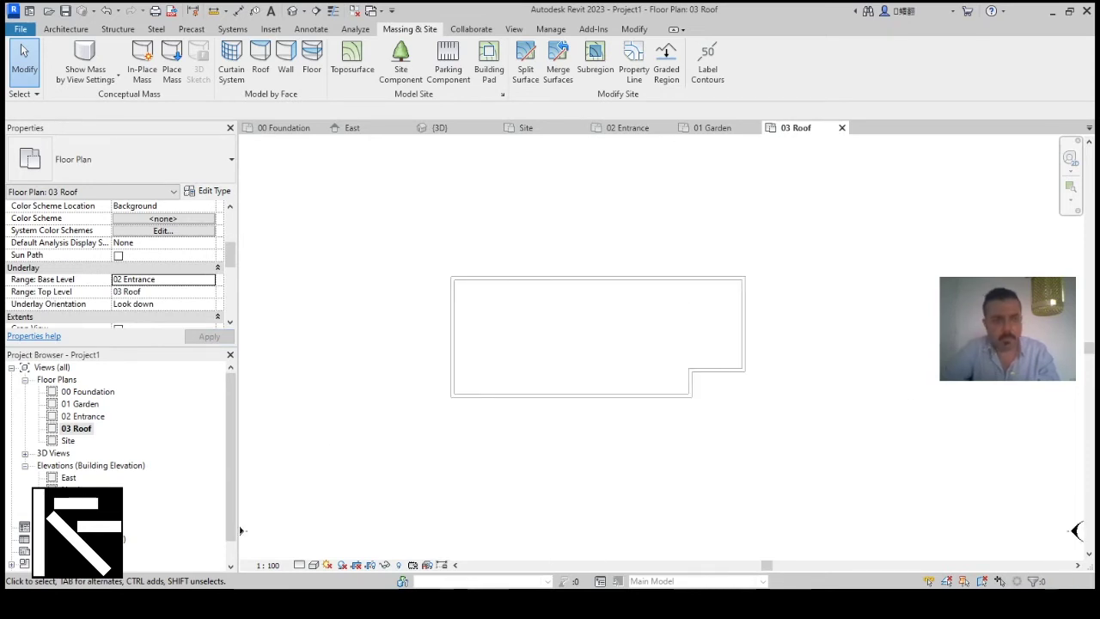
Start a Generic - 400mm roof by footprint and pick the lower wall's outer edge as a slope-defining boundary line with 0 offset.
left_click(66, 29)
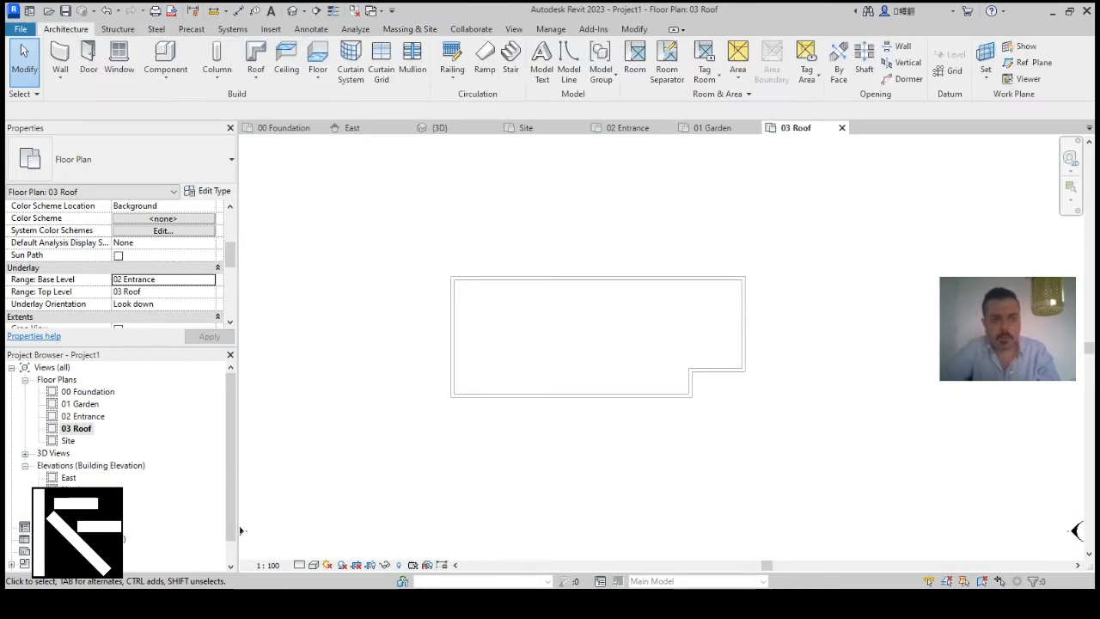
left_click(255, 76)
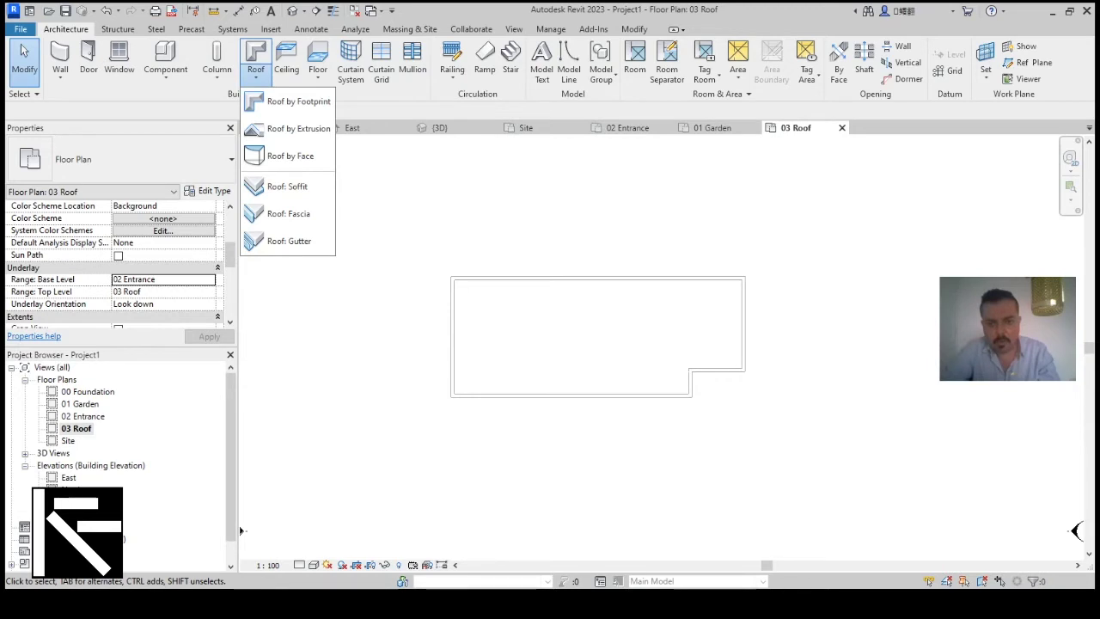
left_click(296, 101)
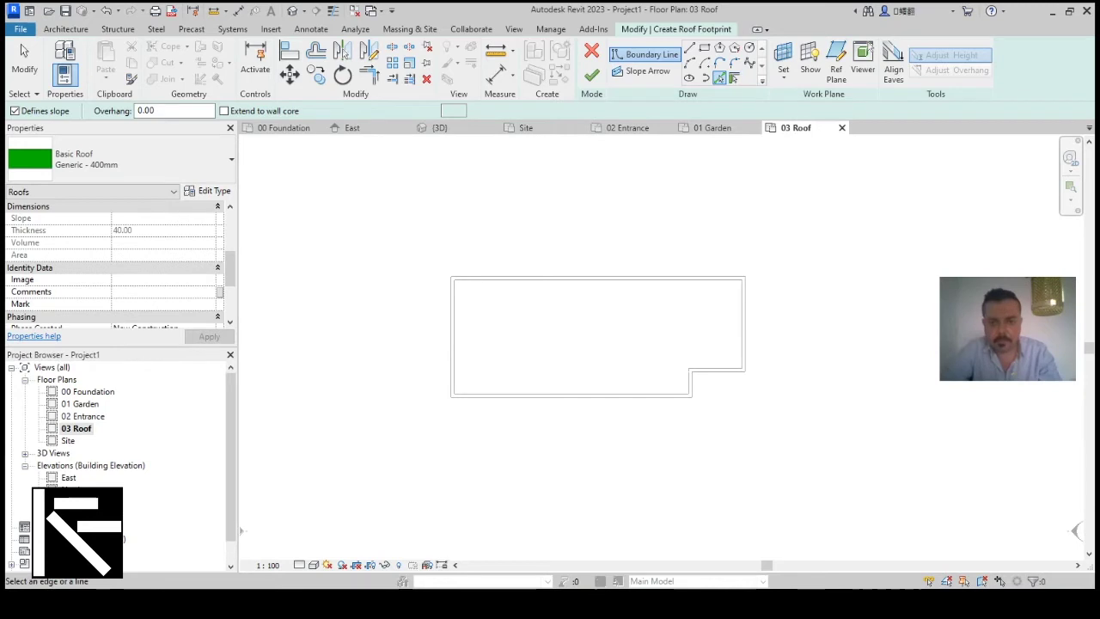
left_click(720, 78)
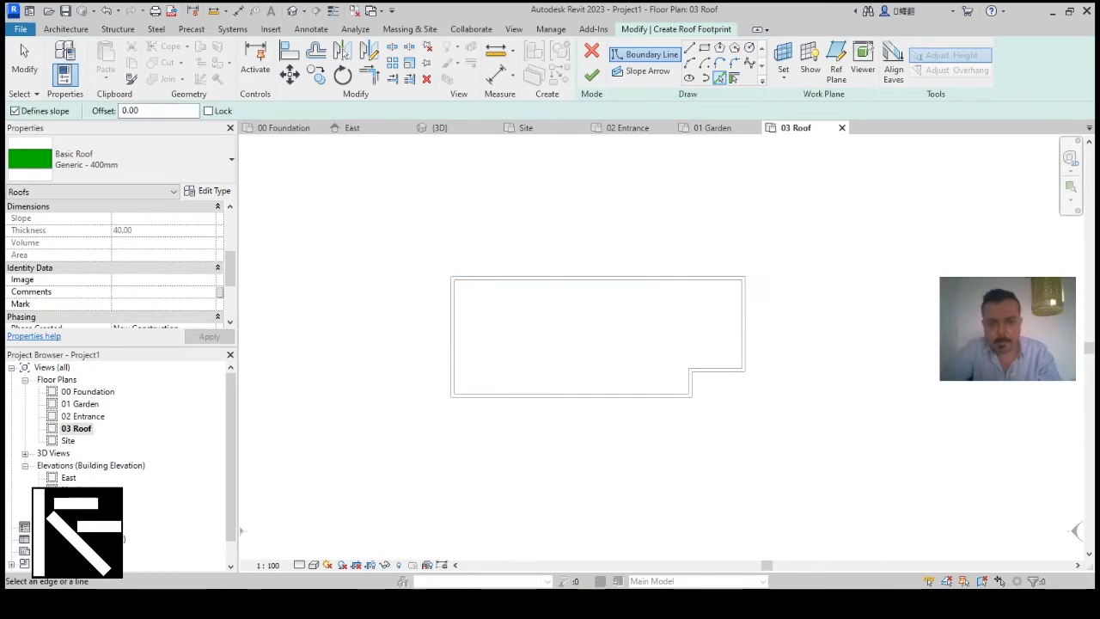
left_click(568, 397)
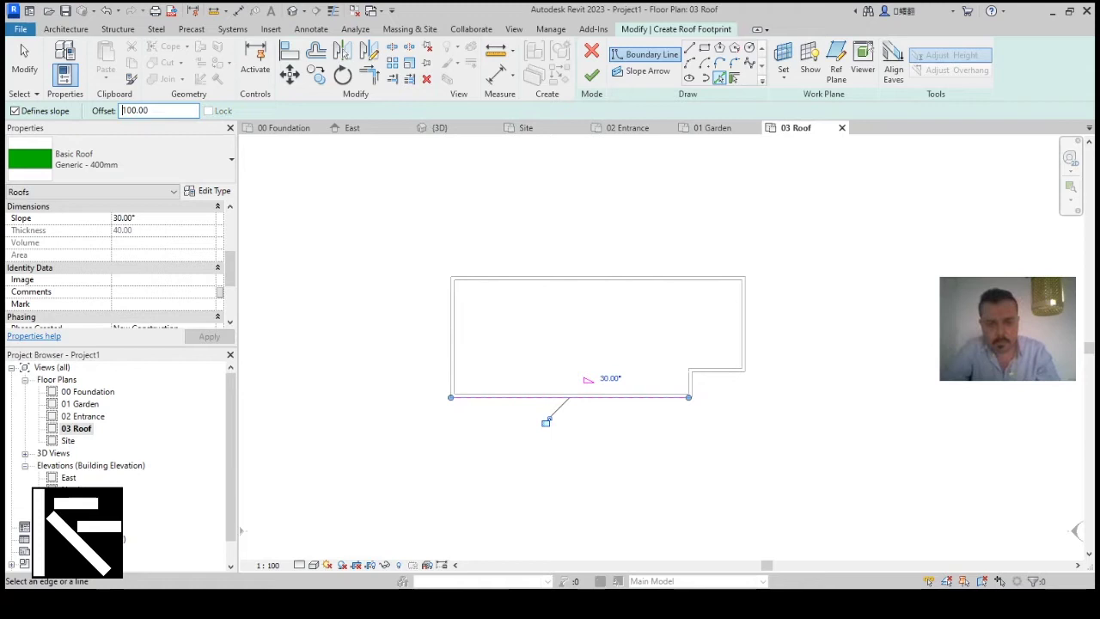
Pick the outer edges of the upper, left and right walls as roof boundary lines with a 100 outward offset.
left_click(602, 277)
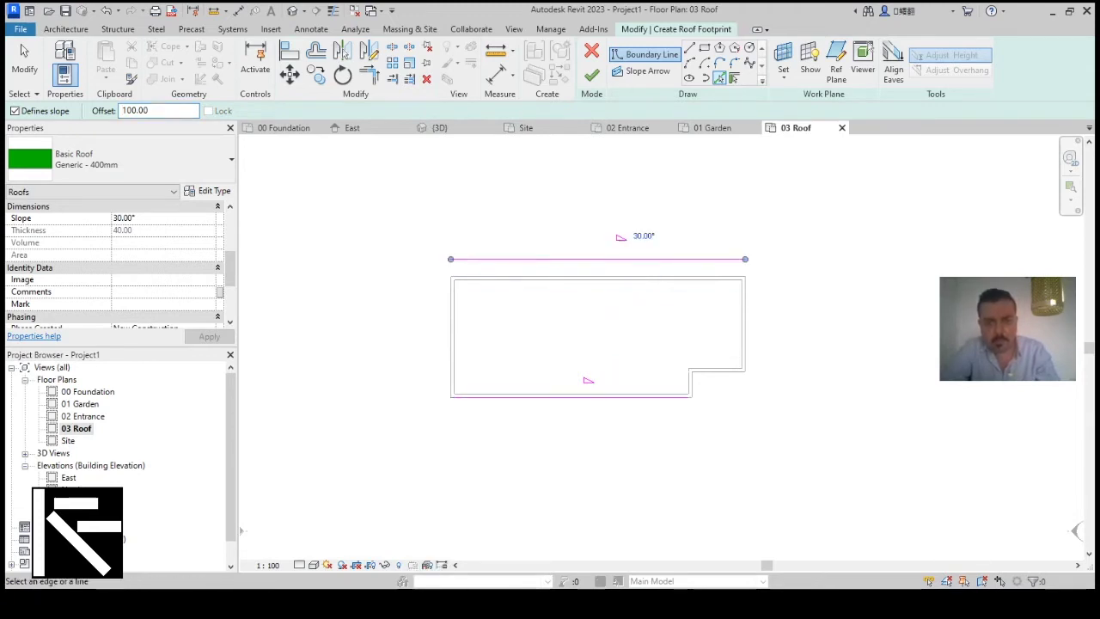
left_click(451, 336)
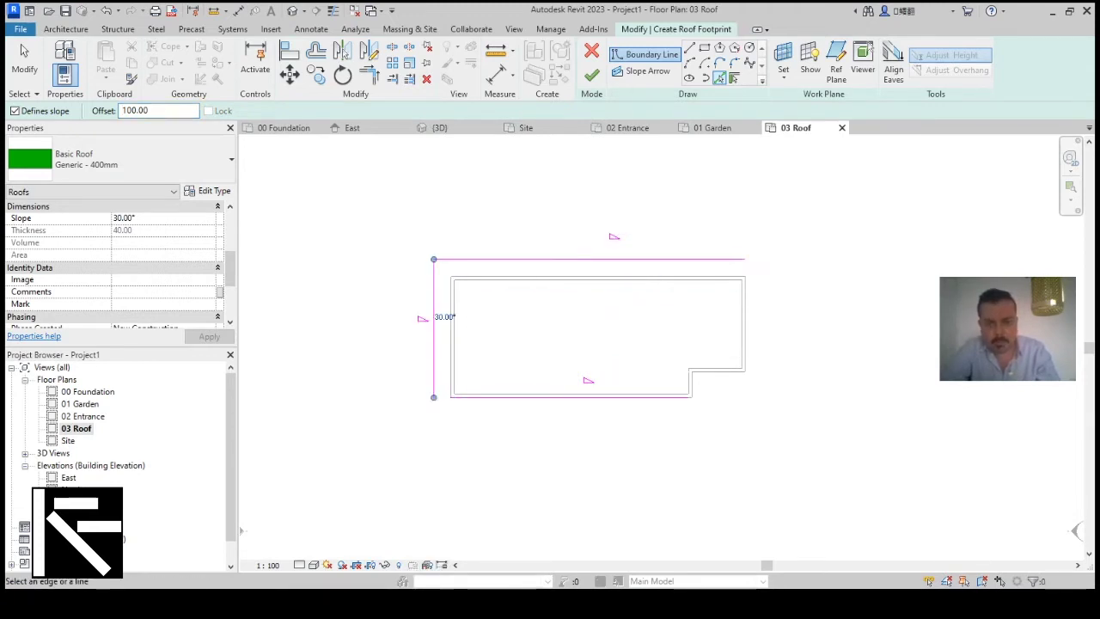
left_click(744, 325)
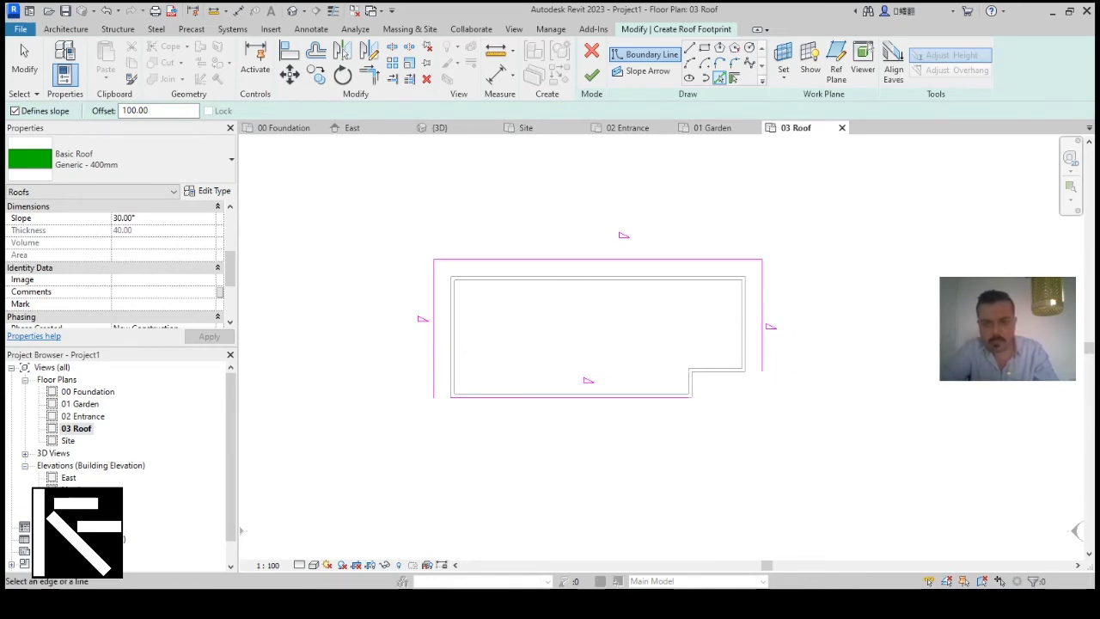
key("Escape")
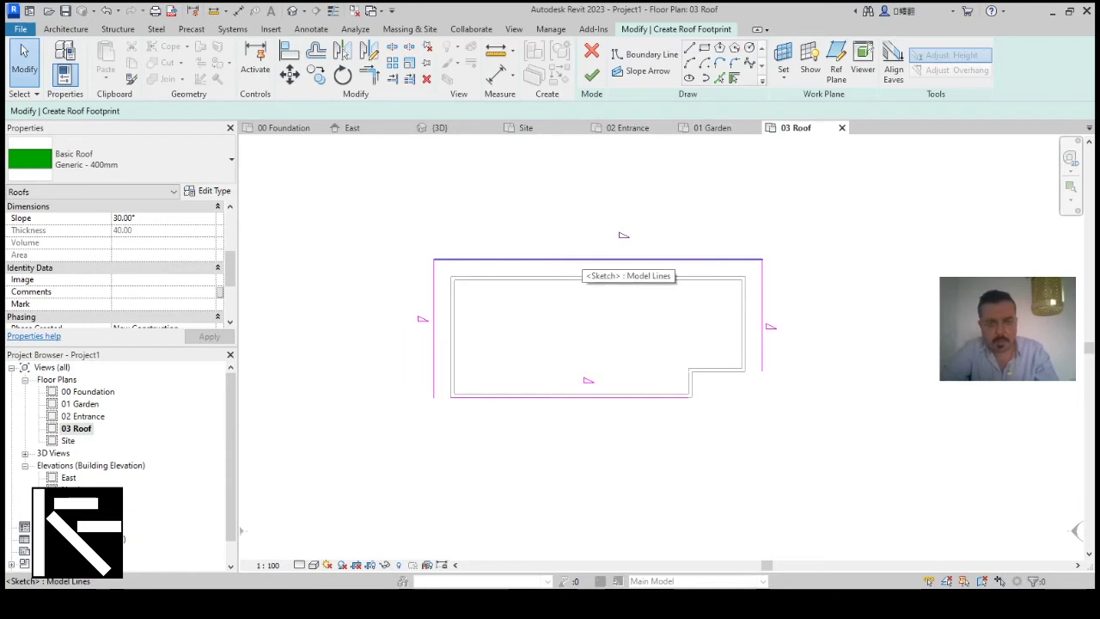
Turn off Defines Roof Slope for the upper, left and right boundary lines, leaving only the lower line slope-defining.
left_click(601, 258)
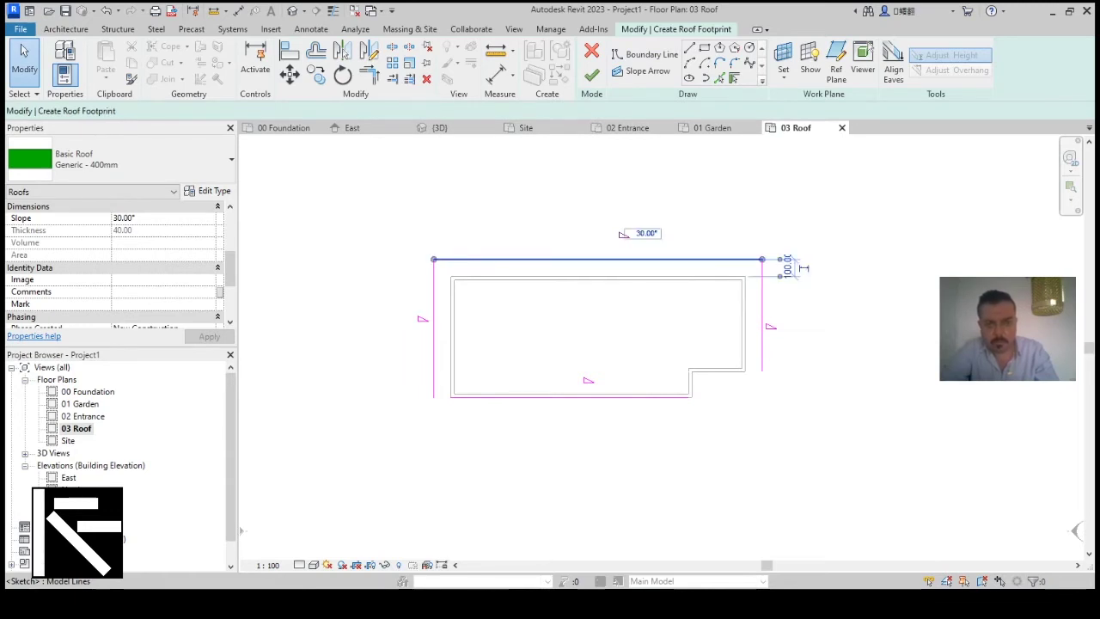
left_click(124, 219)
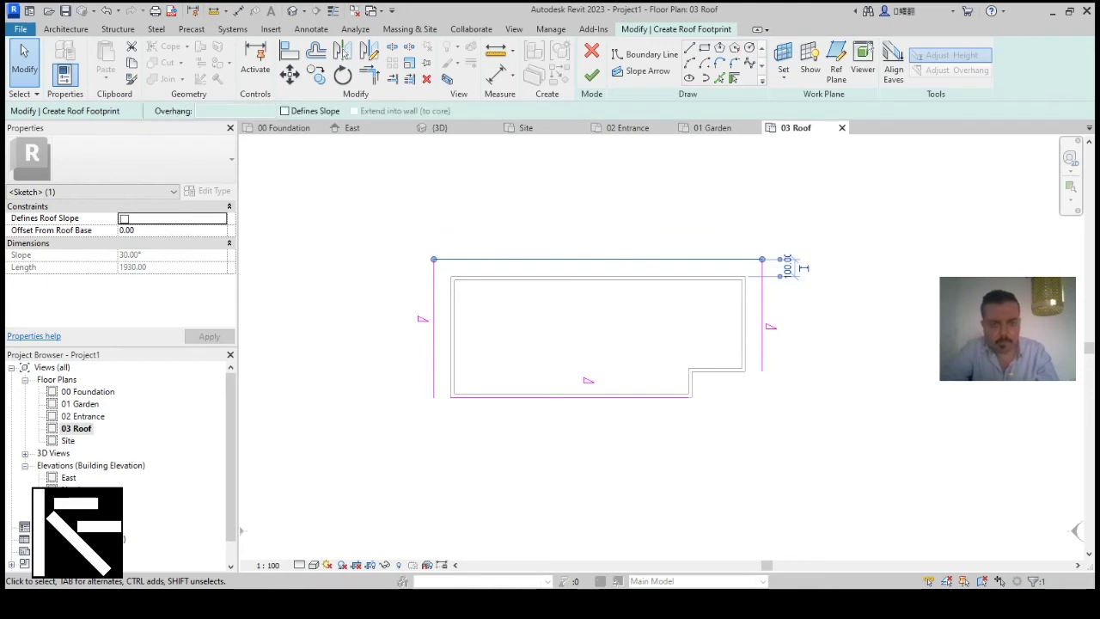
left_click(434, 331)
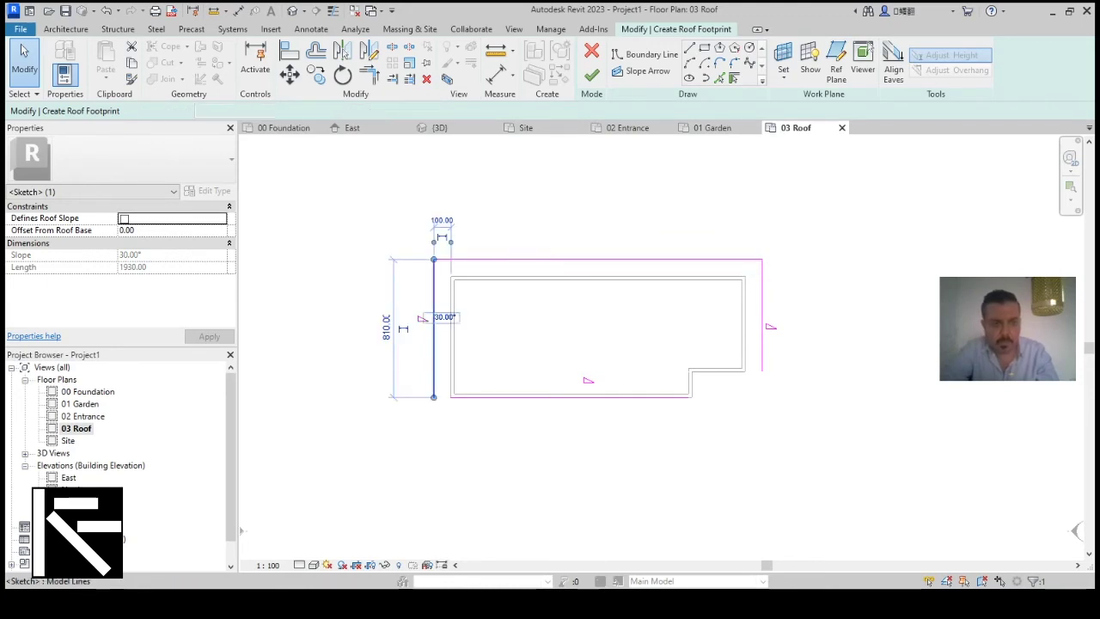
left_click(124, 218)
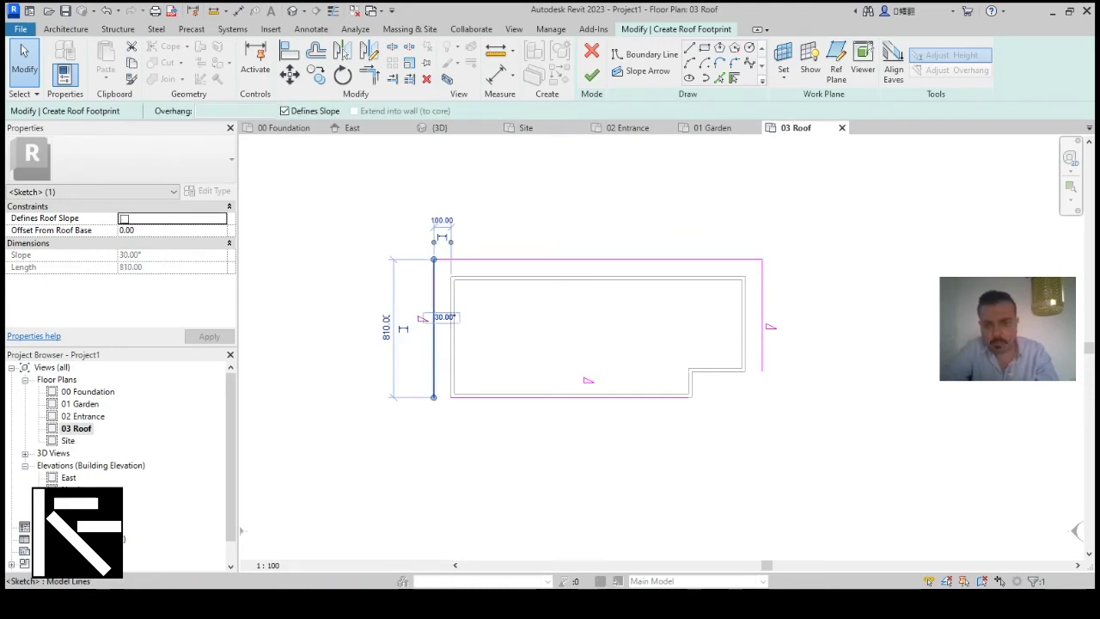
left_click(762, 306)
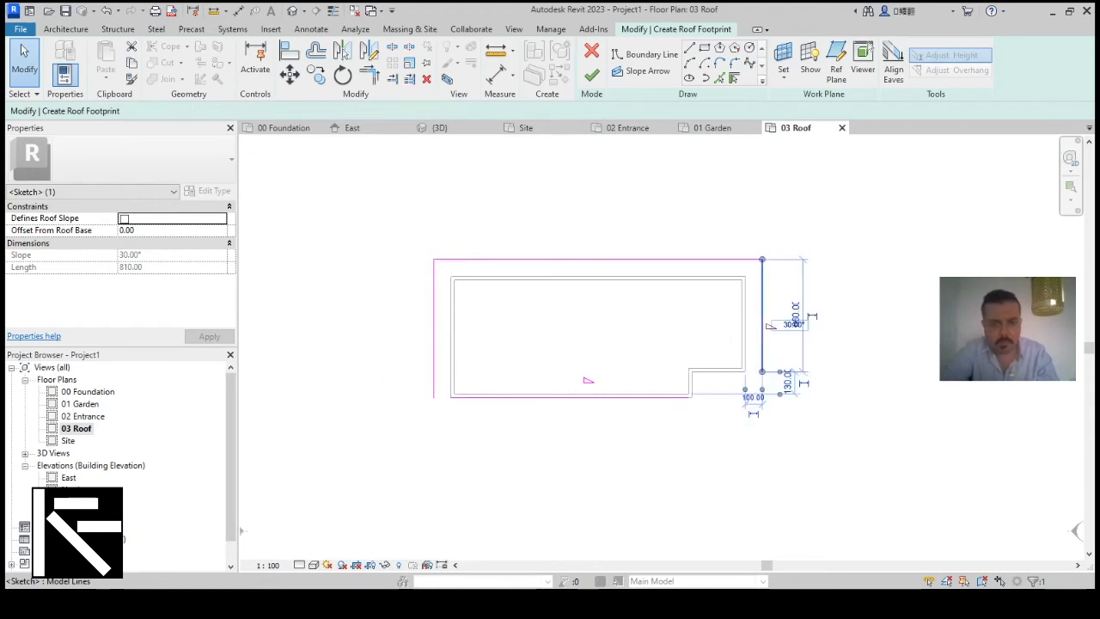
left_click(123, 219)
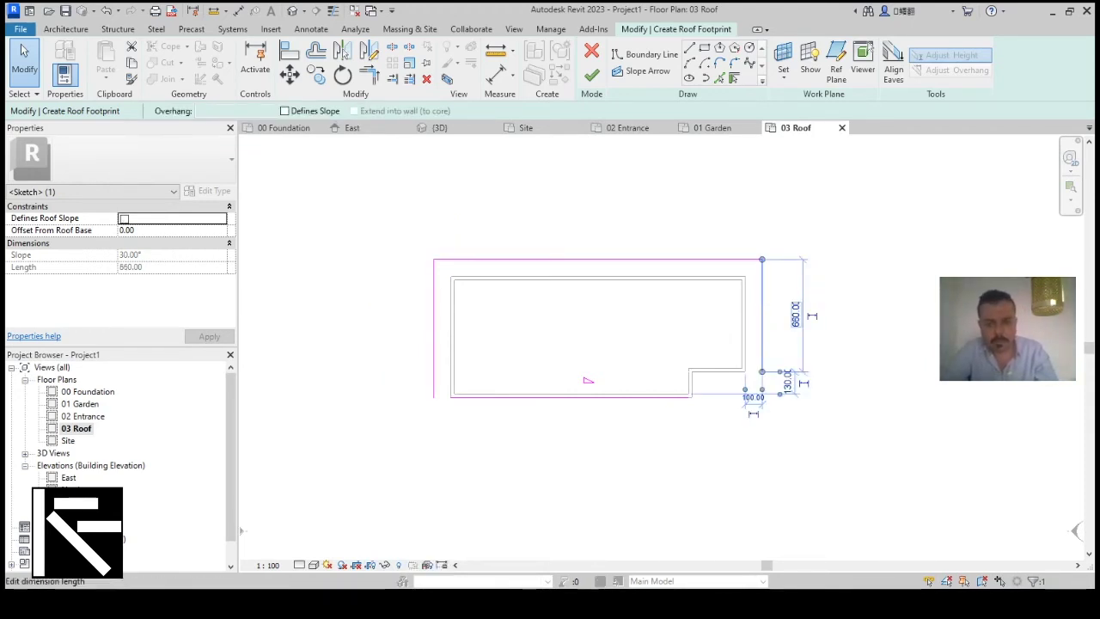
Trim the roof boundary lines into a closed rectangle at the lower corners and finish the roof footprint.
key("t")
key("r")
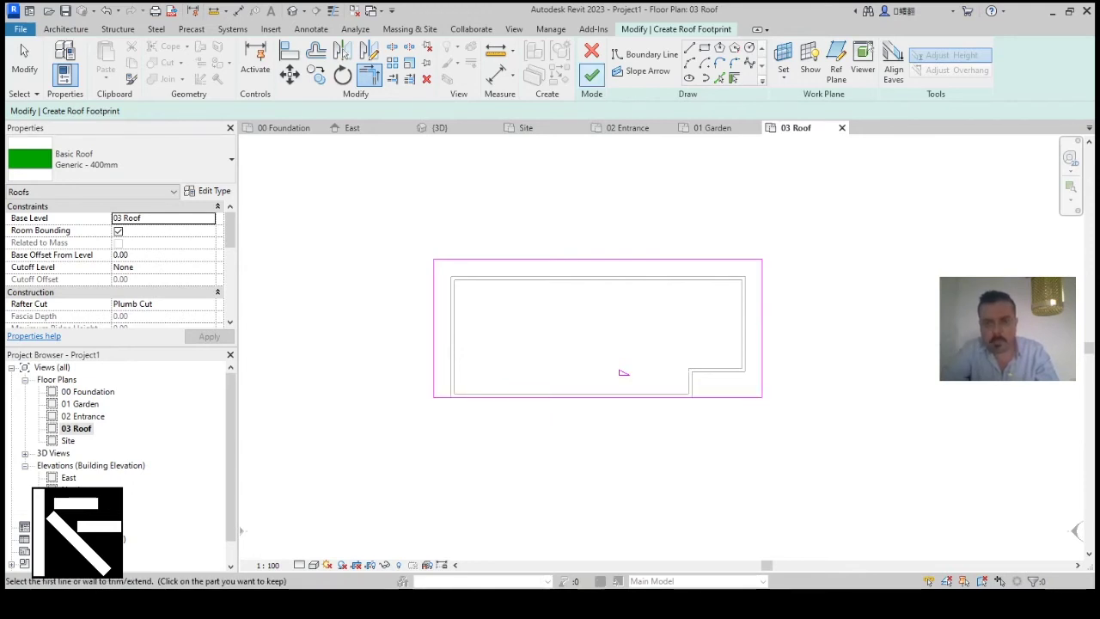
left_click(592, 76)
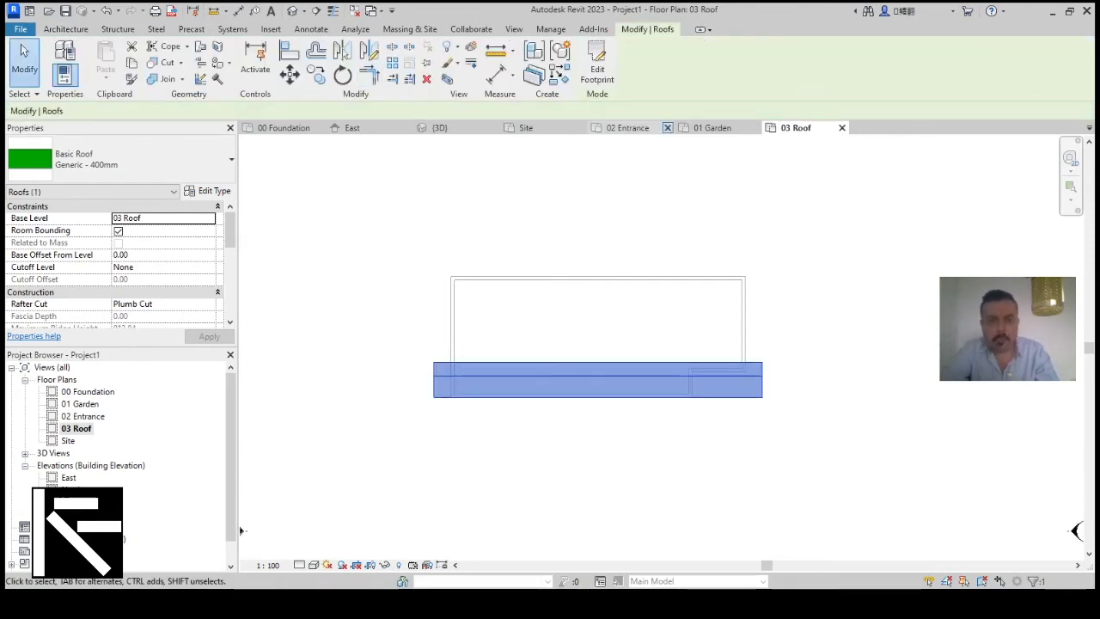
Raise the top of the section box in the 3D view above the whole roof and examine the roof from the side.
left_click(292, 11)
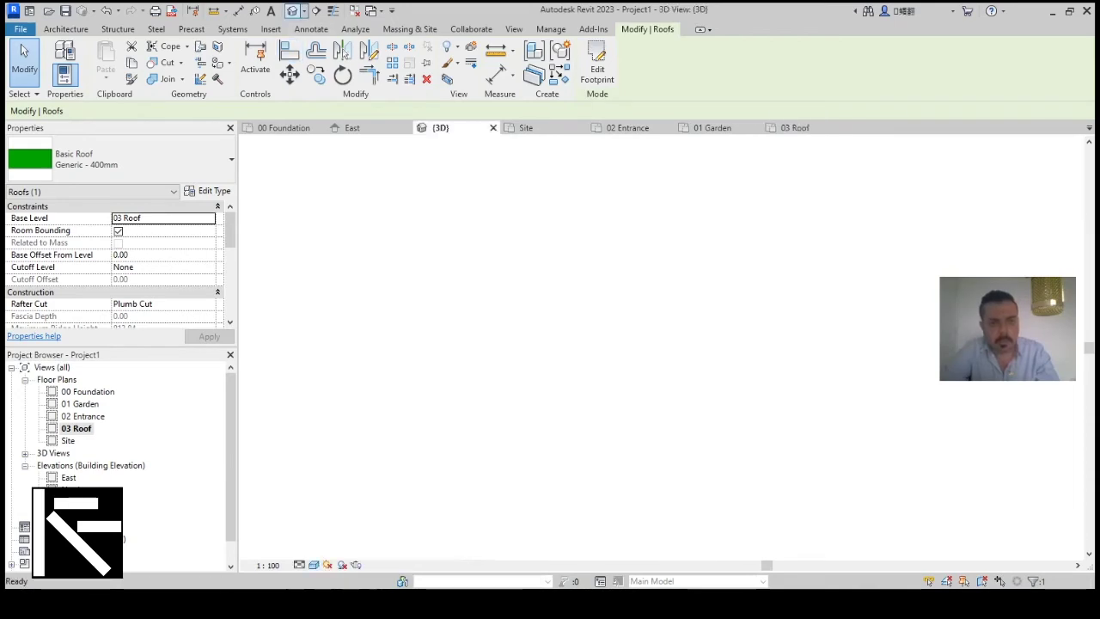
scroll(510, 215, "down", 3)
middle_click_drag(550, 361, 537, 331, "shift")
left_click(842, 242)
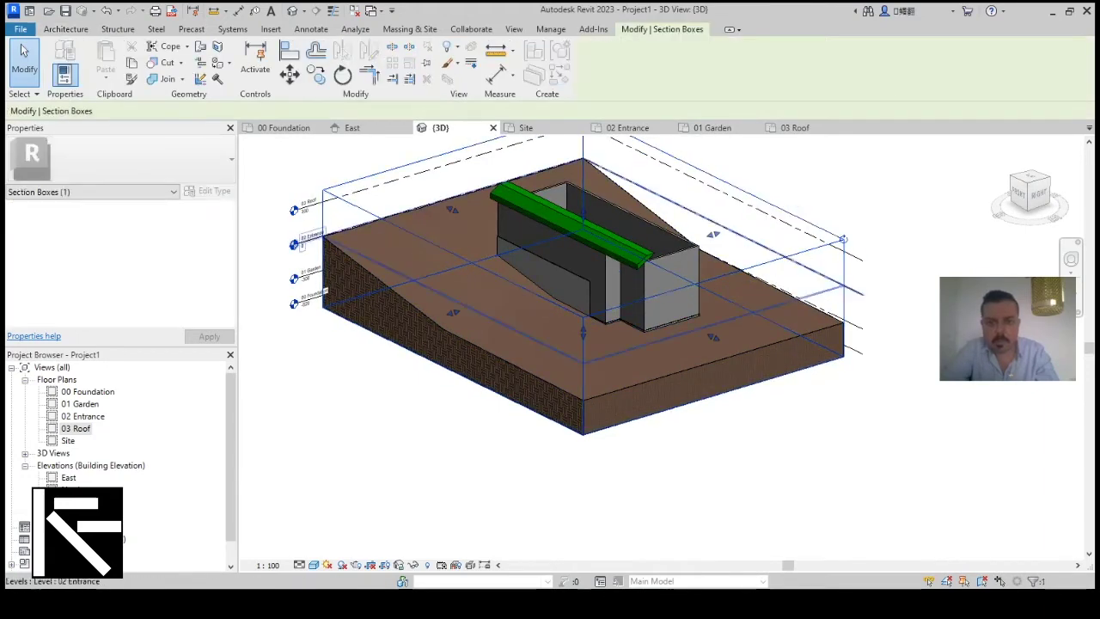
left_click_drag(584, 213, 584, 166)
left_click_drag(842, 190, 842, 191)
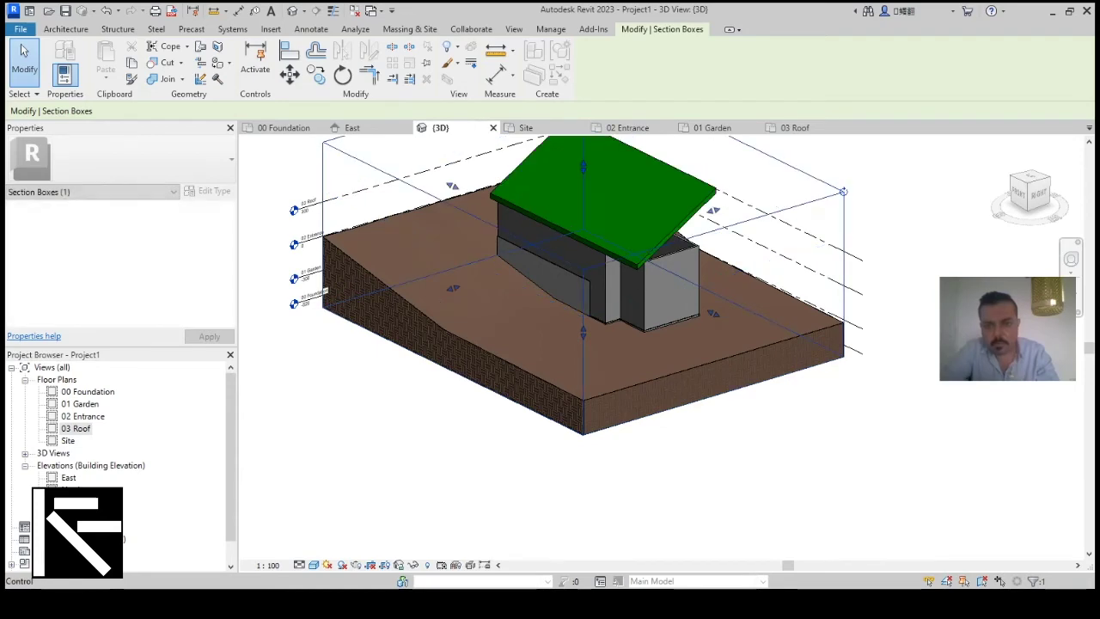
middle_click_drag(688, 361, 563, 361, "shift")
middle_click_drag(557, 318, 653, 308, "shift")
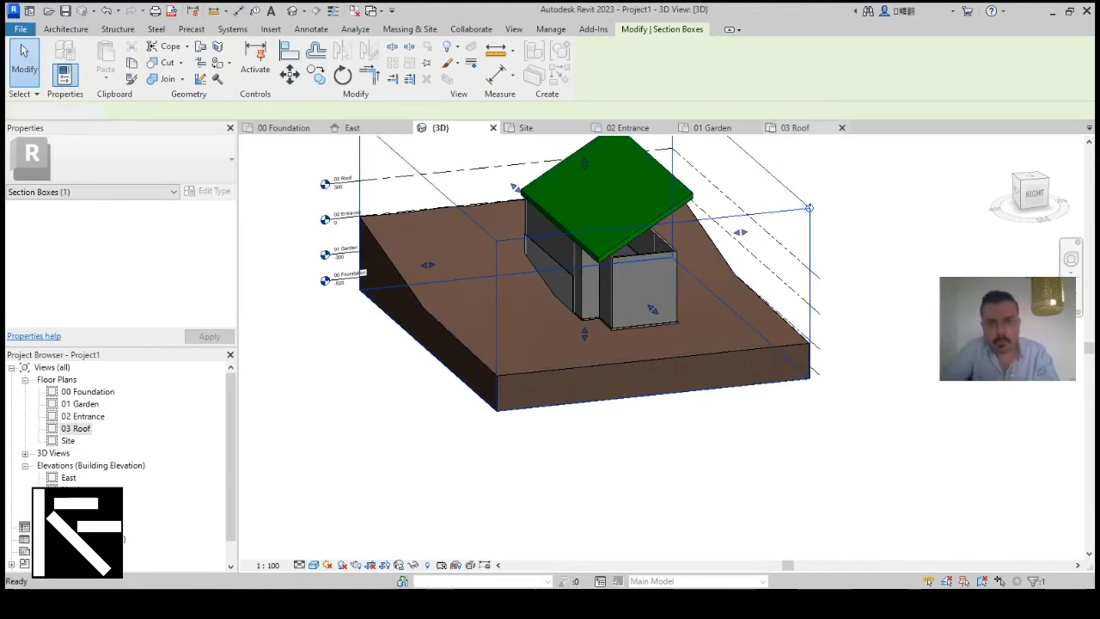
Edit the roof footprint in the 03 Roof plan, setting the lower boundary line's slope to 10°, and review the roof in 3D.
left_click(795, 128)
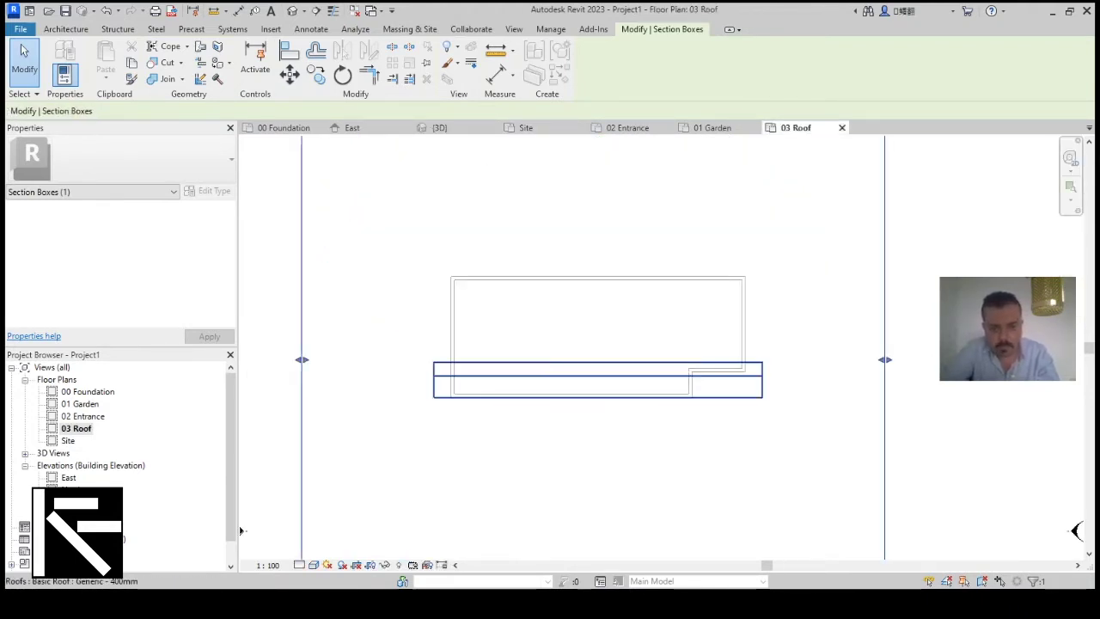
left_click(434, 386)
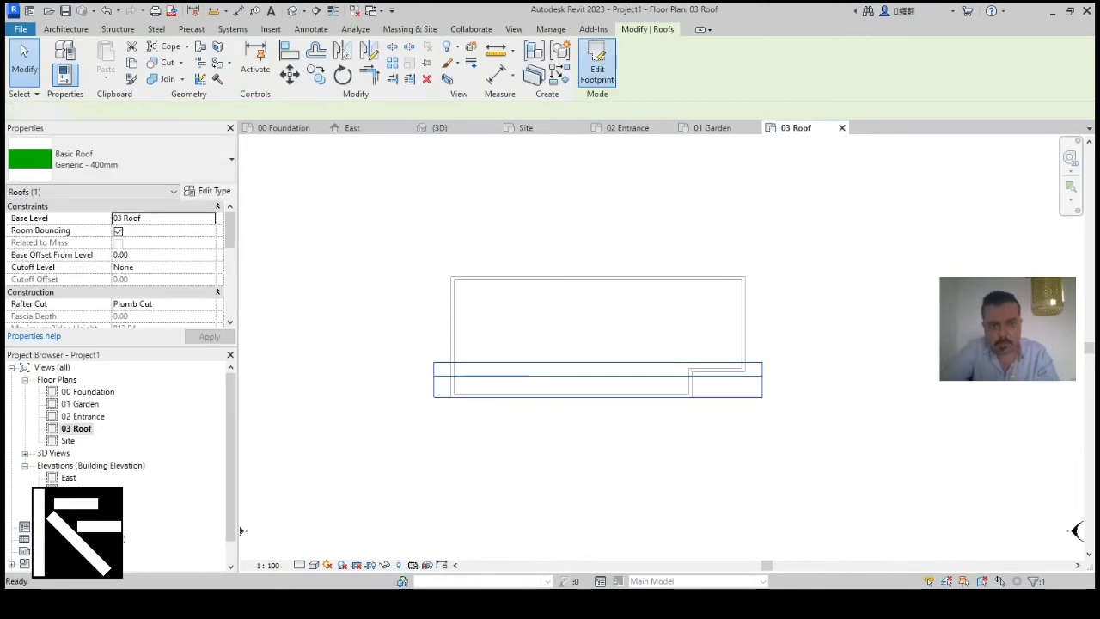
left_click(596, 64)
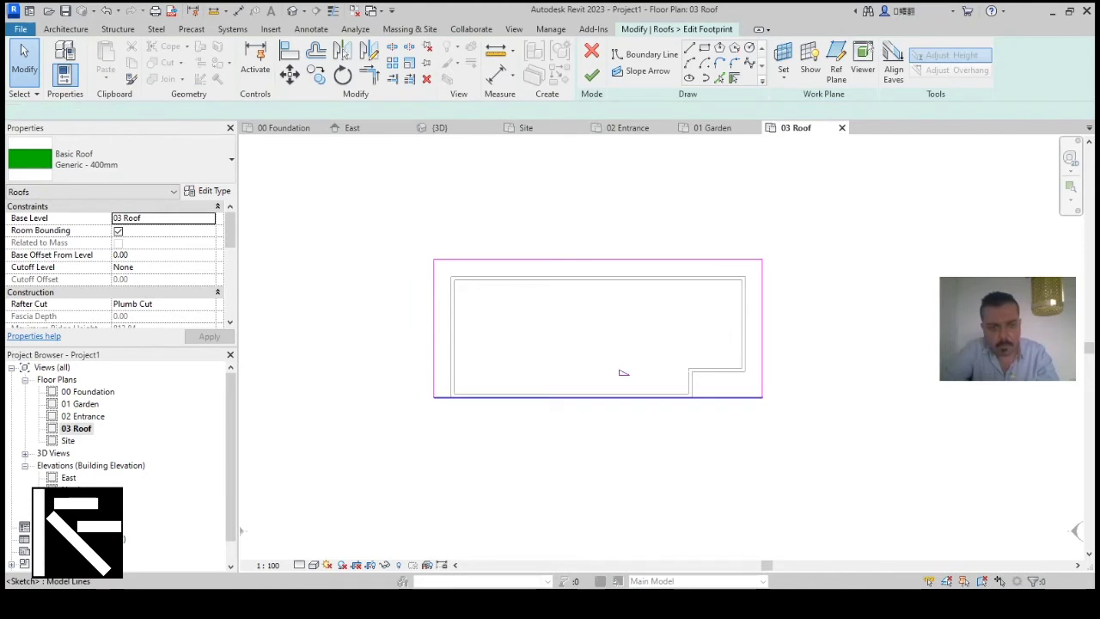
left_click(641, 397)
left_click(130, 255)
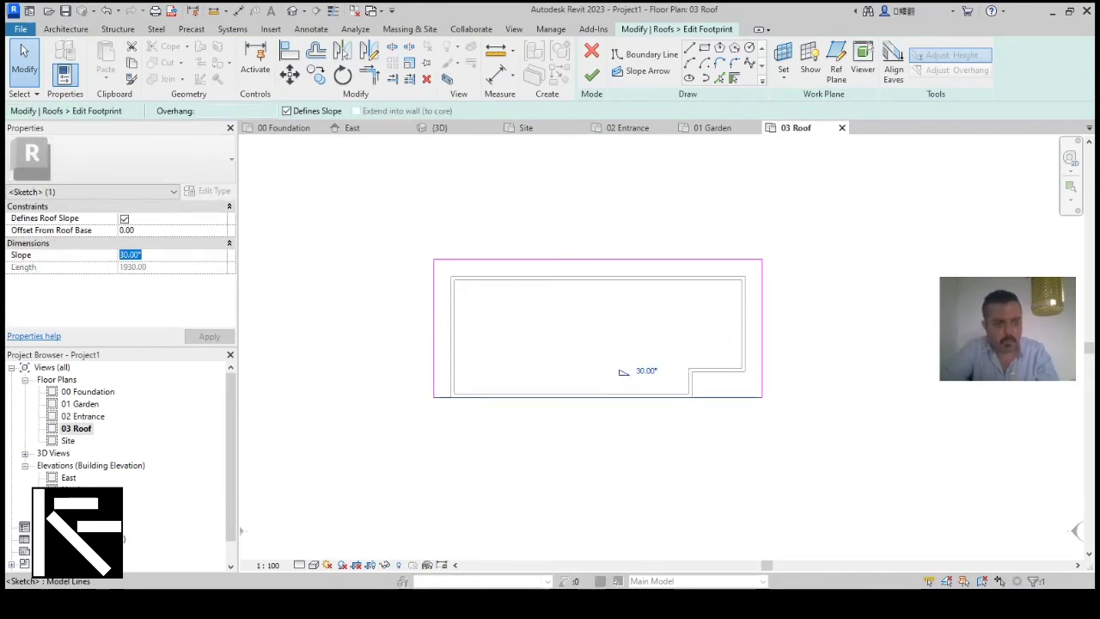
key("Return")
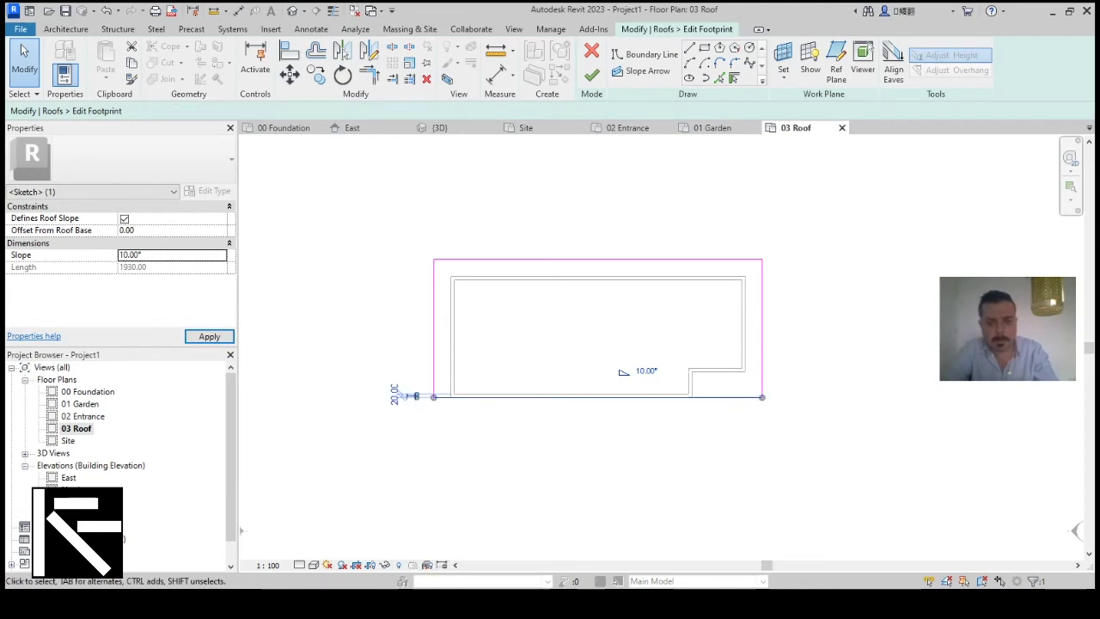
left_click(592, 76)
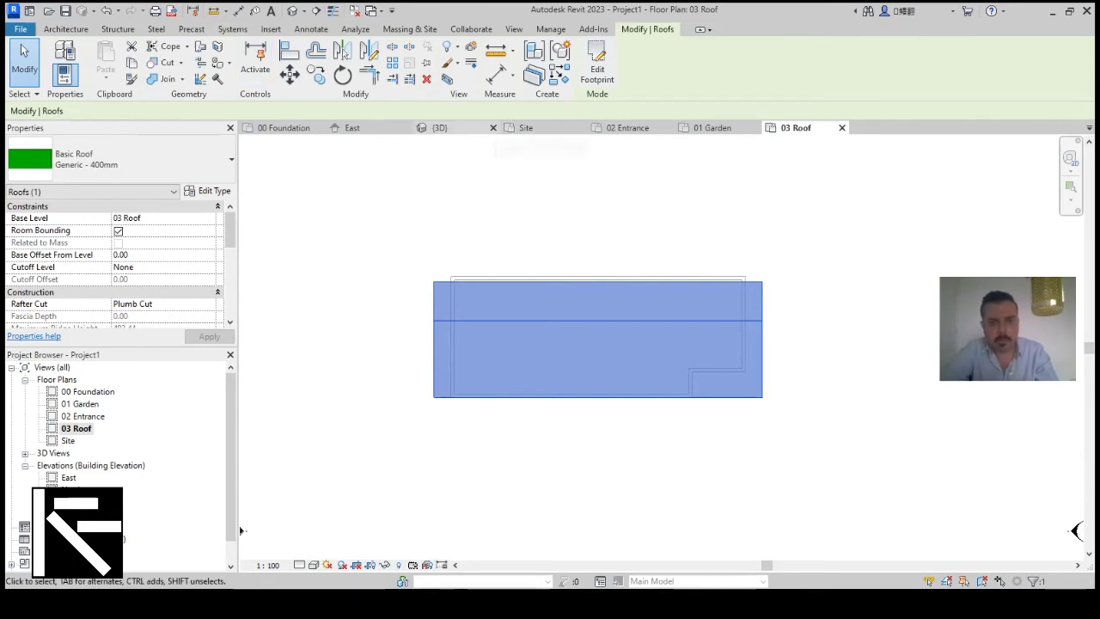
left_click(477, 128)
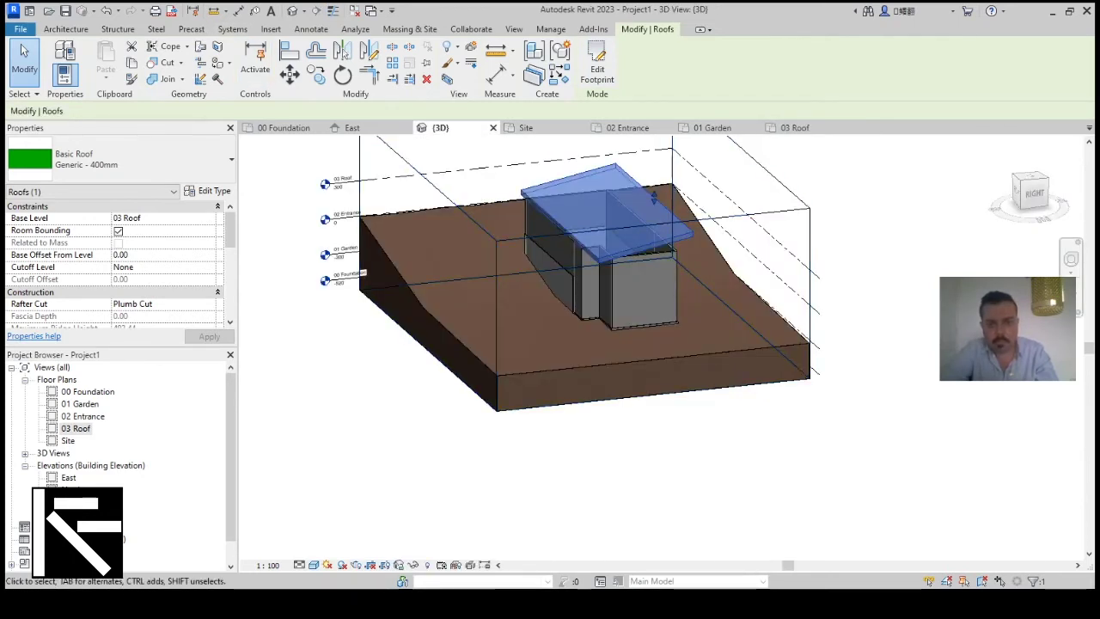
mouse_move(687, 370)
middle_mouse_down("shift")
mouse_move(593, 371)
mouse_move(482, 342)
mouse_move(756, 351)
mouse_move(481, 327)
mouse_move(670, 365)
middle_mouse_up("shift")
left_click_drag(1030, 190, 1025, 189)
middle_click_drag(670, 365, 670, 433, "shift")
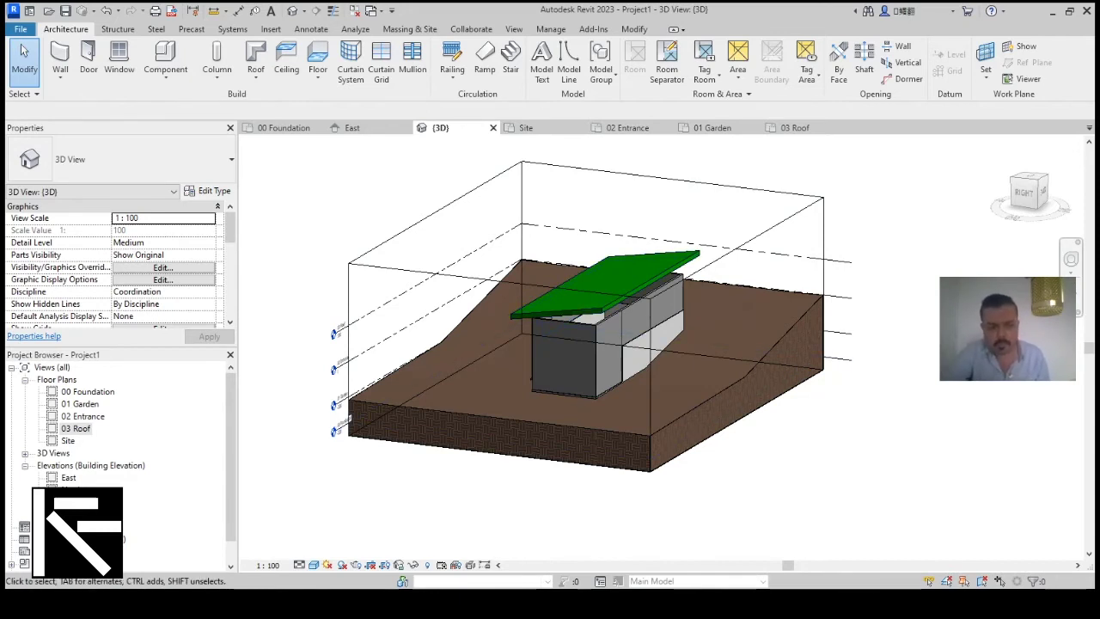
Start a Generic 150mm architectural floor in the 02 Entrance plan and pick the left wall's inner face with a 1000 offset into the building.
double_click(83, 416)
scroll(485, 406, "down", 3)
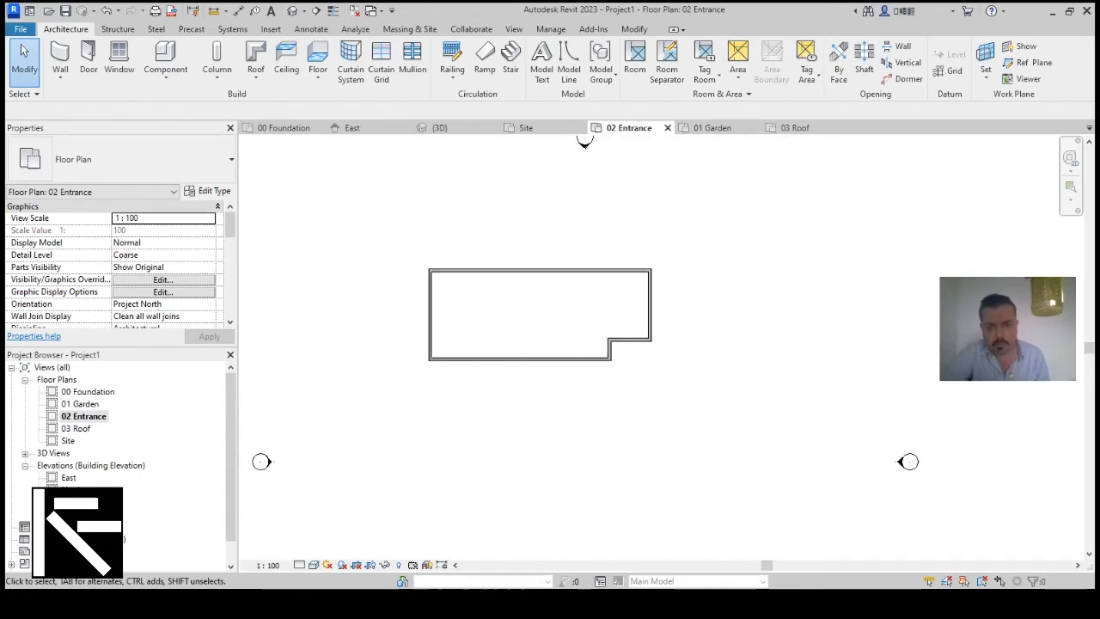
scroll(437, 271, "up", 7)
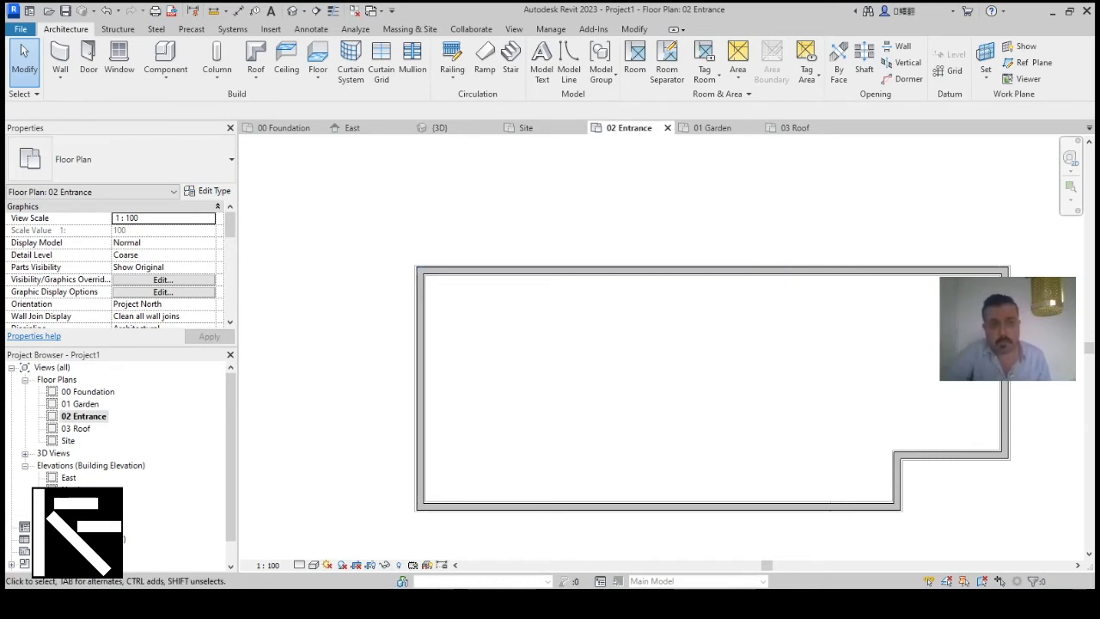
left_click(318, 78)
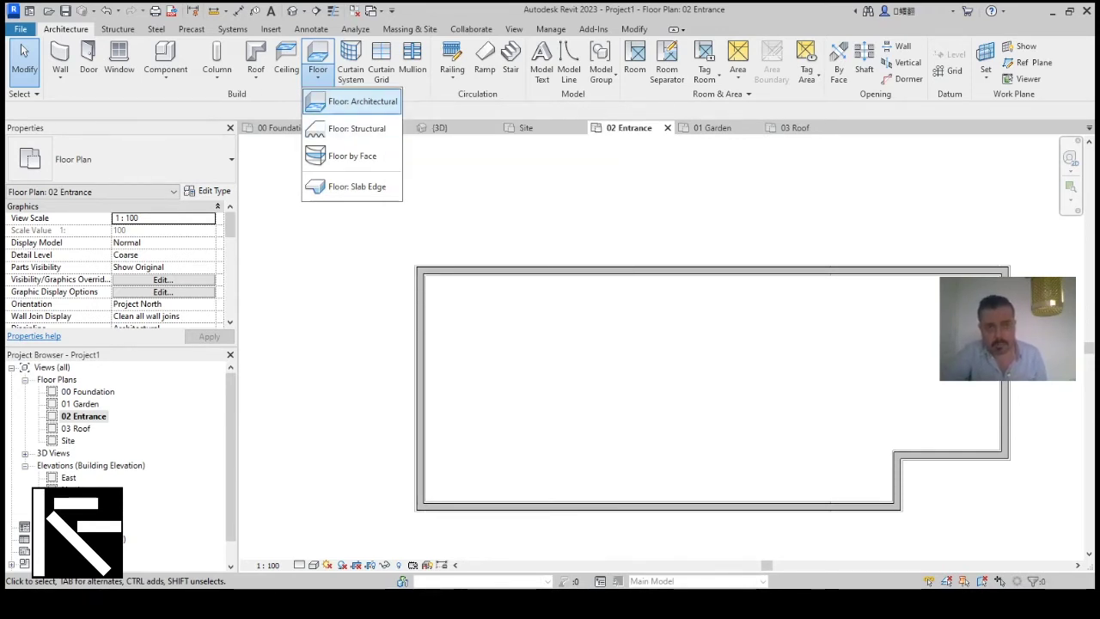
left_click(357, 102)
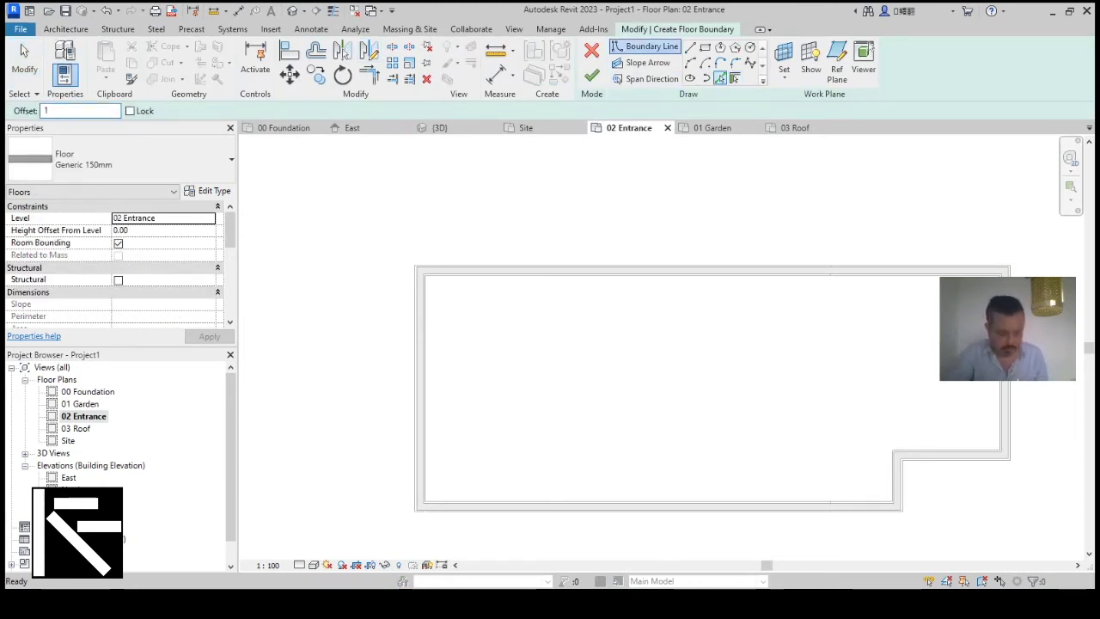
type("1000")
key("Return")
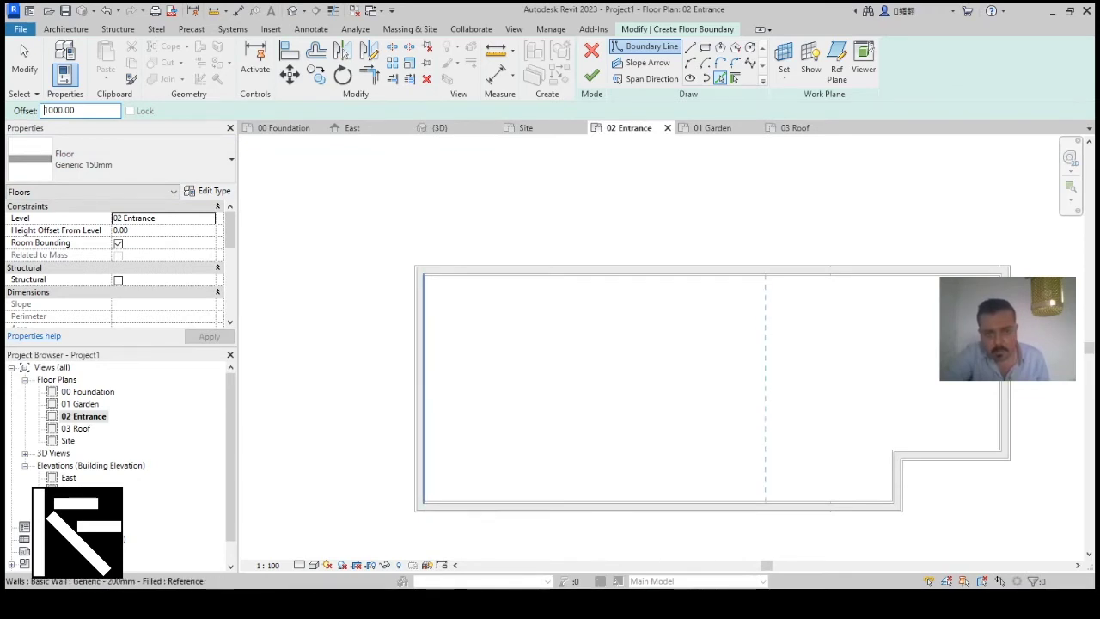
left_click(423, 331)
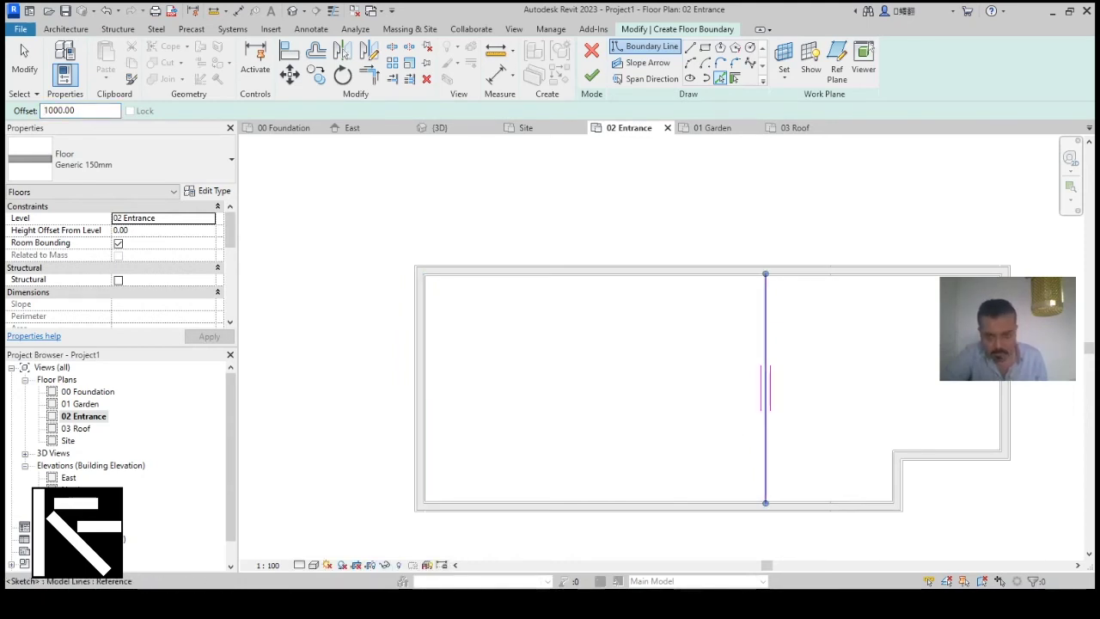
Set the floor boundary offset to 900 and pick the vertical boundary line to add a parallel line to its right.
scroll(673, 350, "down", 2)
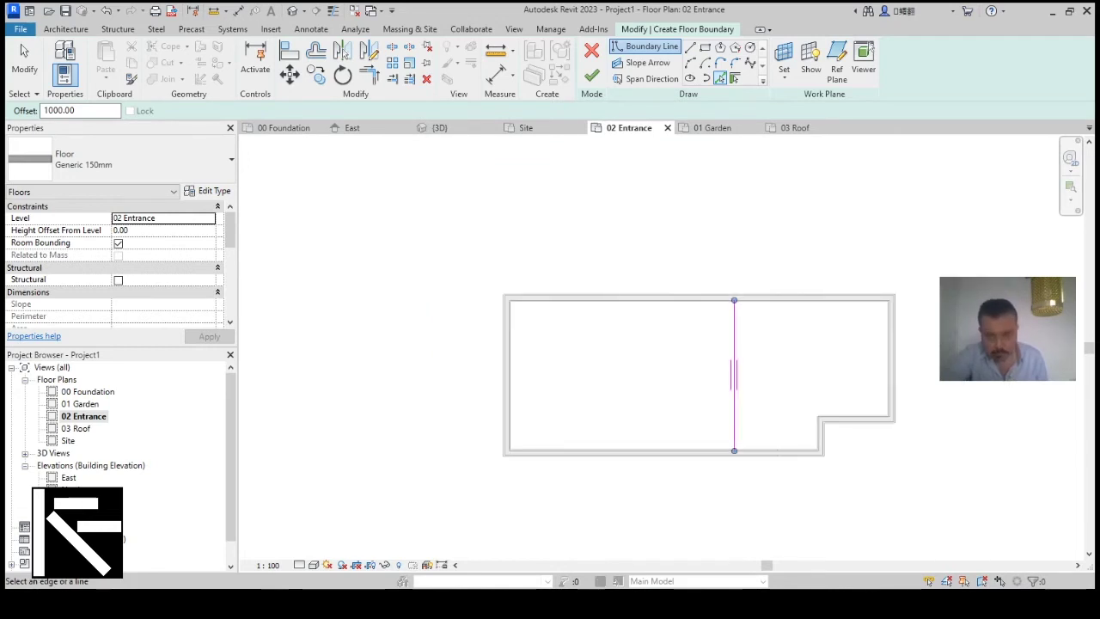
double_click(60, 110)
type("900")
key("Return")
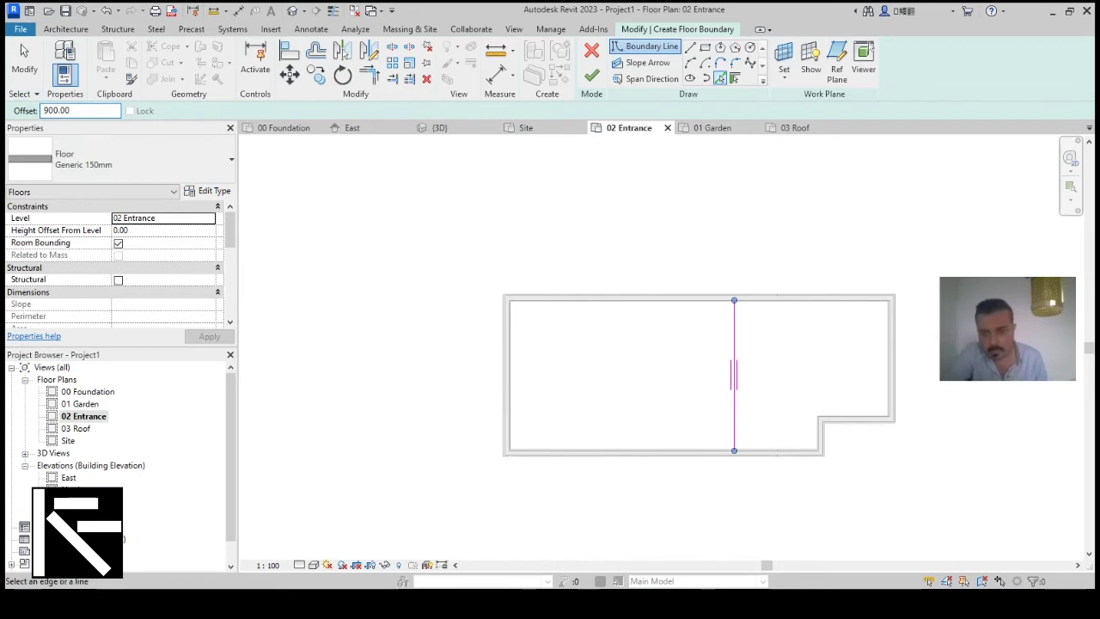
left_click(734, 400)
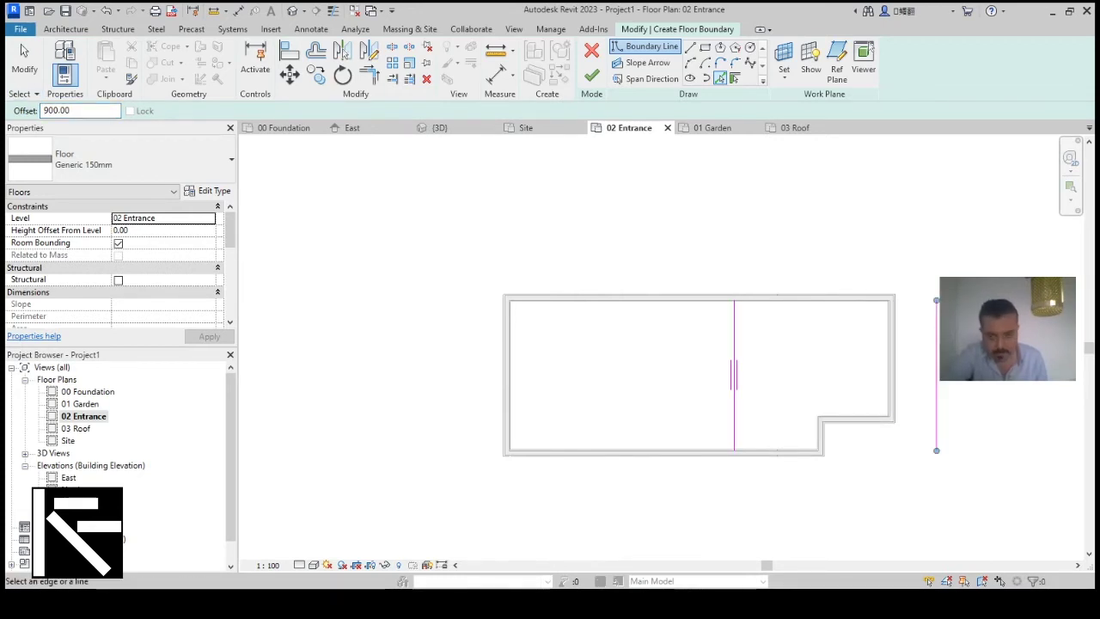
scroll(849, 368, "down", 1)
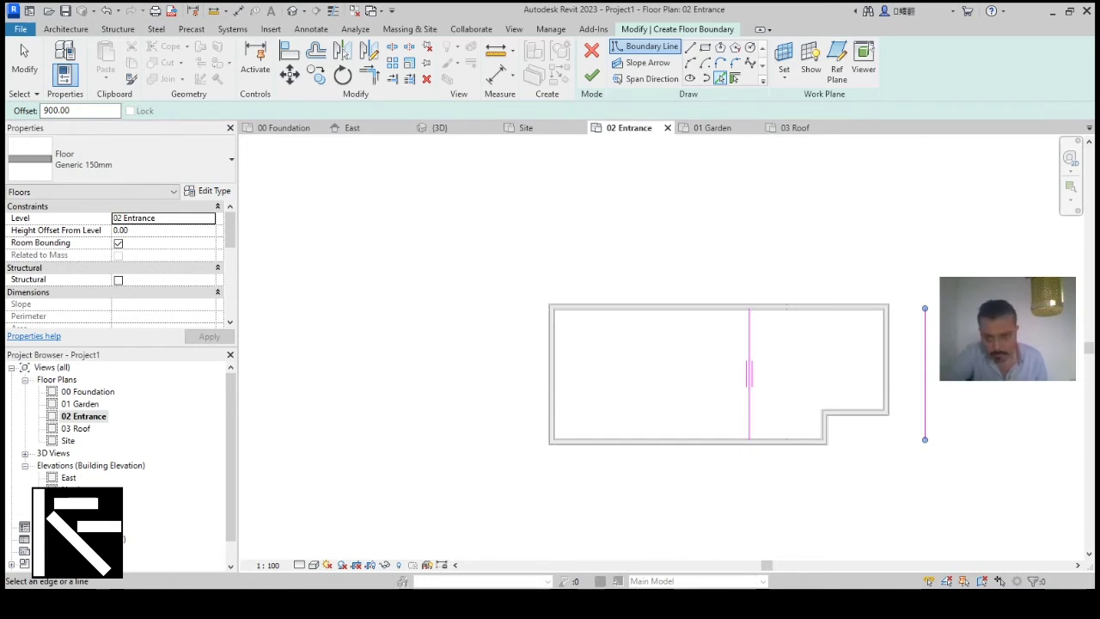
scroll(820, 418, "up", 2)
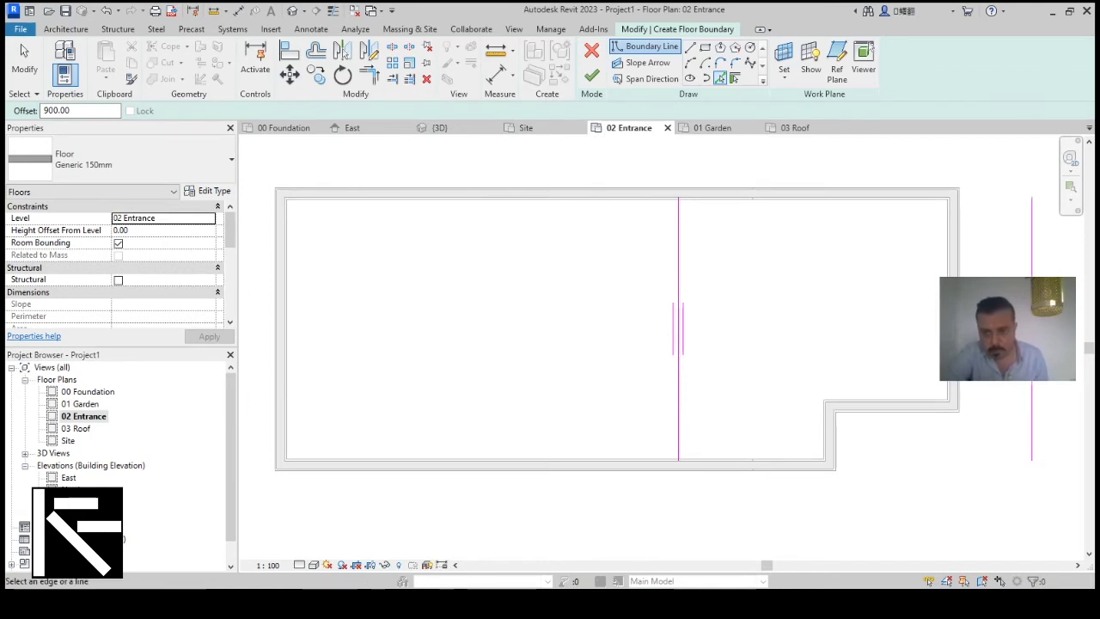
Set the boundary offset to 0 and pick the notch wall's outer face and the lower, left and upper walls' faces as floor boundary lines.
scroll(709, 295, "down", 3)
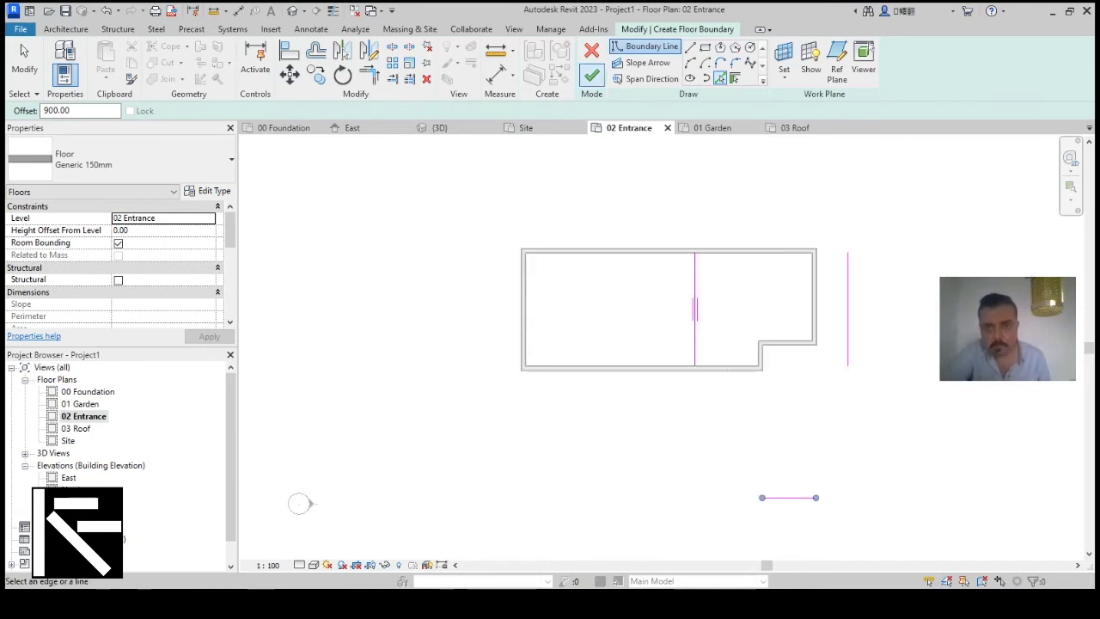
double_click(57, 111)
type("0")
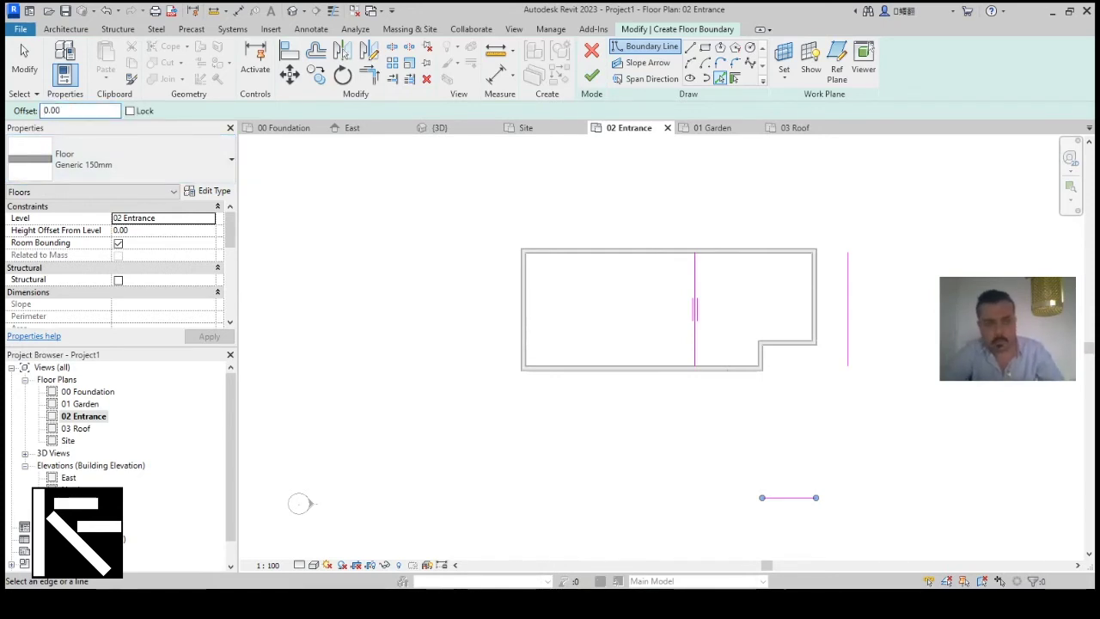
scroll(793, 346, "up", 3)
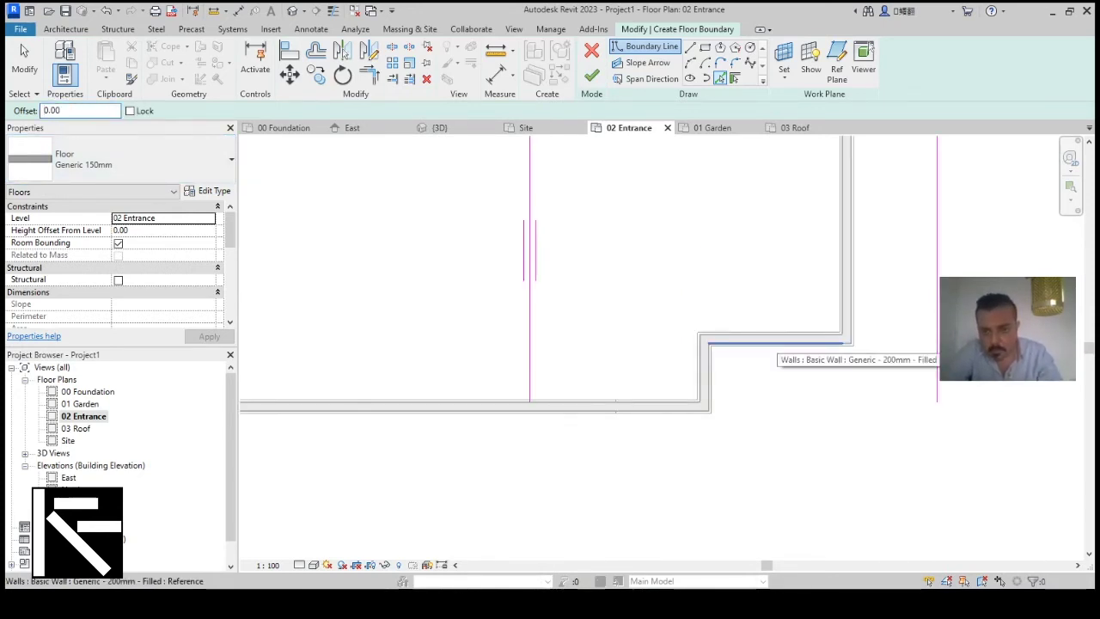
left_click(772, 346)
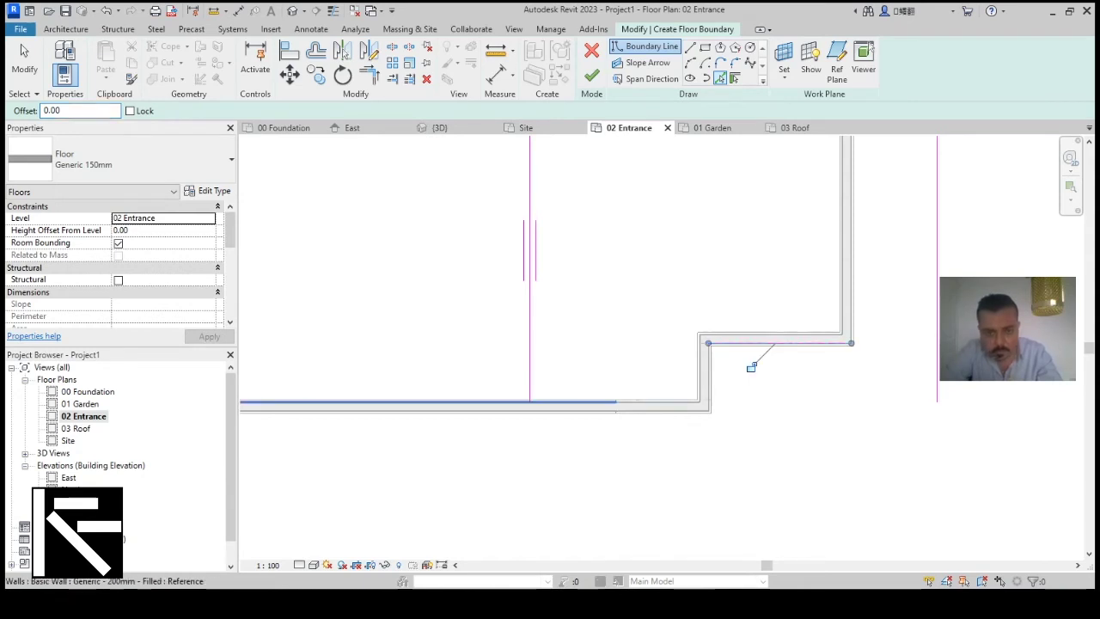
left_click(478, 400)
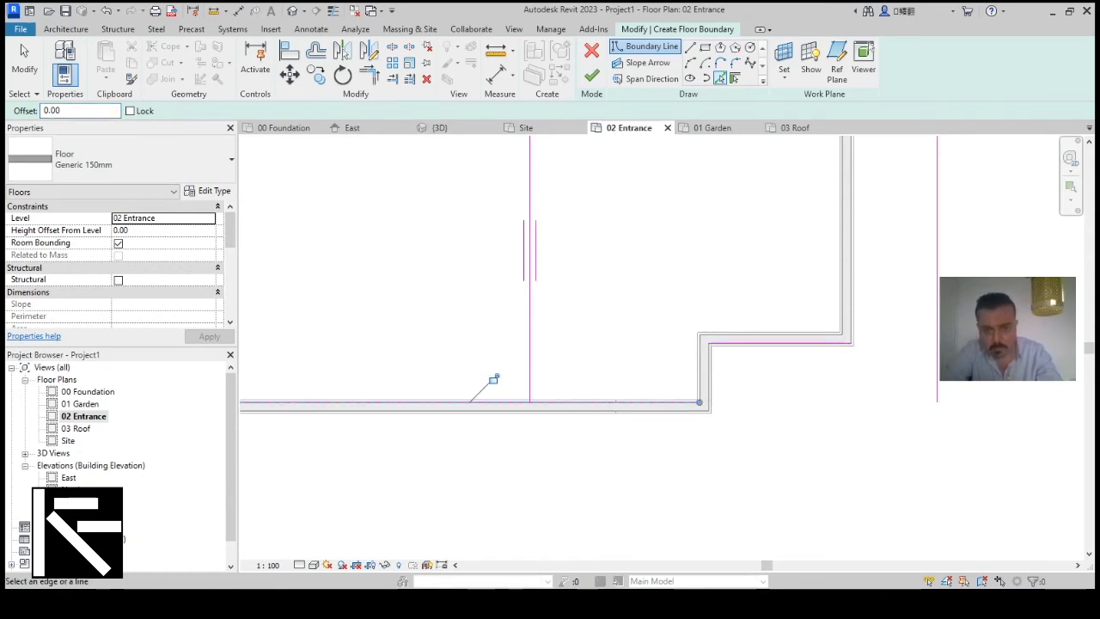
scroll(595, 342, "down", 3)
scroll(594, 342, "up", 3)
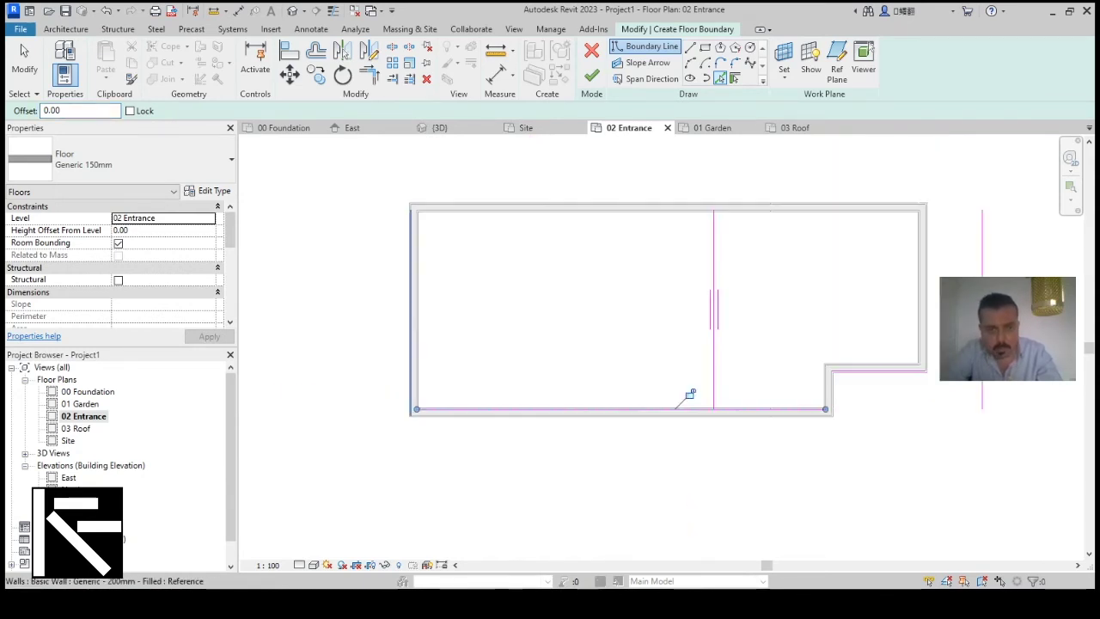
left_click(722, 223)
scroll(642, 229, "down", 3)
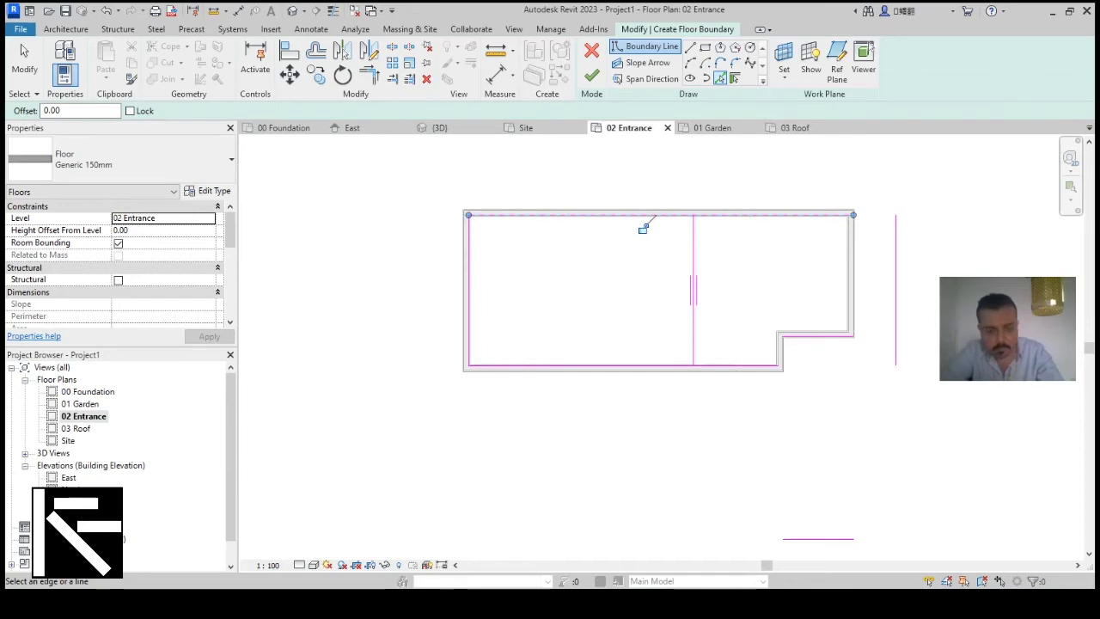
Trim the interior vertical boundary line to corners with the notch line and the upper line, keeping the left part of the building.
key("t")
key("r")
left_click(816, 337)
left_click(694, 301)
left_click(584, 215)
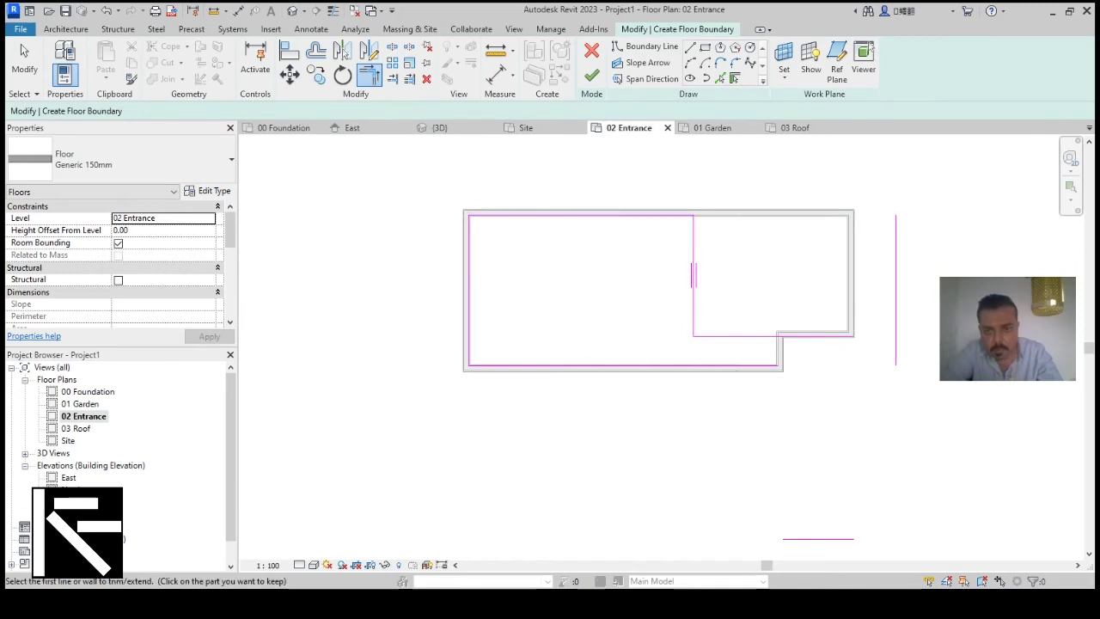
Trim and extend the notch line, the vertical line outside the building and the lower line into a closed strip outside the notch.
left_click(819, 336)
left_click(896, 352)
left_click(896, 353)
left_click(739, 366)
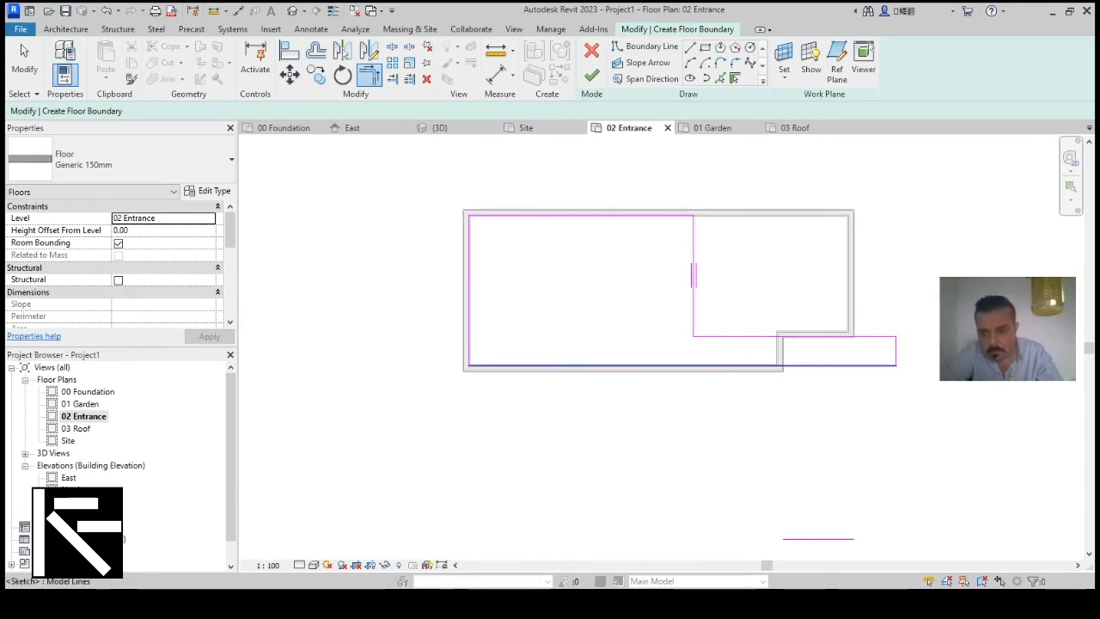
key("Escape")
key("Escape")
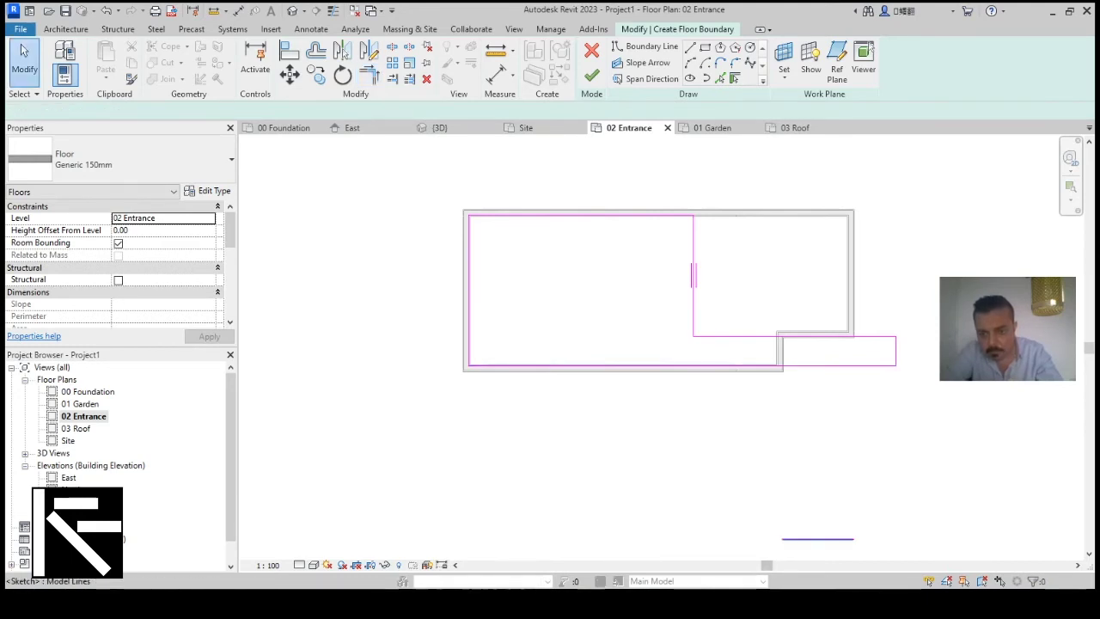
Delete the stray horizontal boundary line below the building and finish the floor, attaching the walls to its bottom.
left_click(821, 539)
key("Delete")
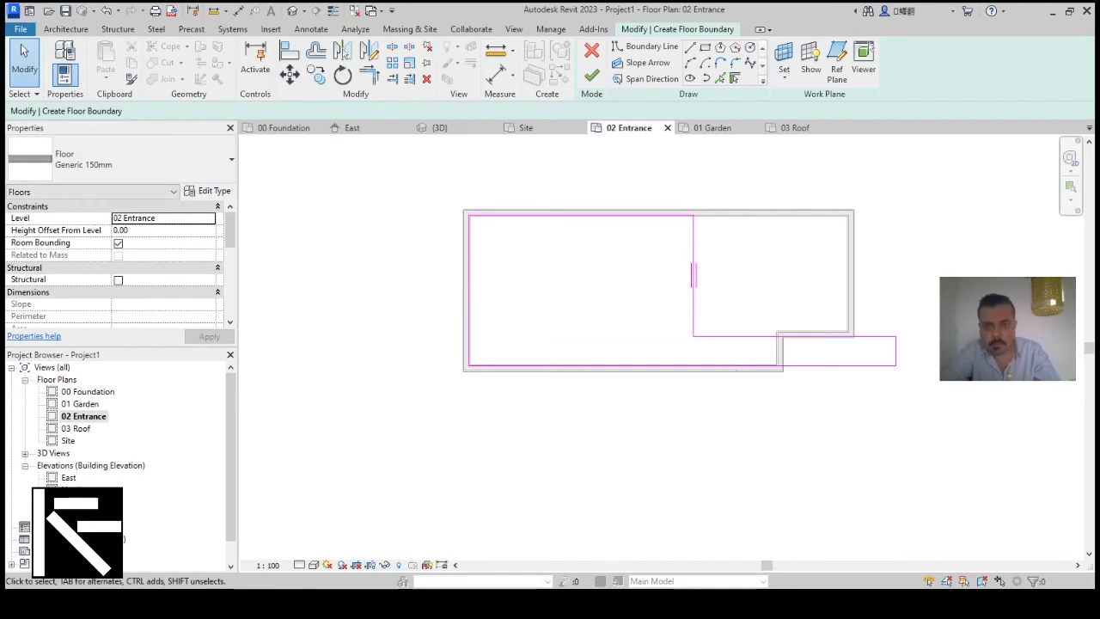
left_click(591, 75)
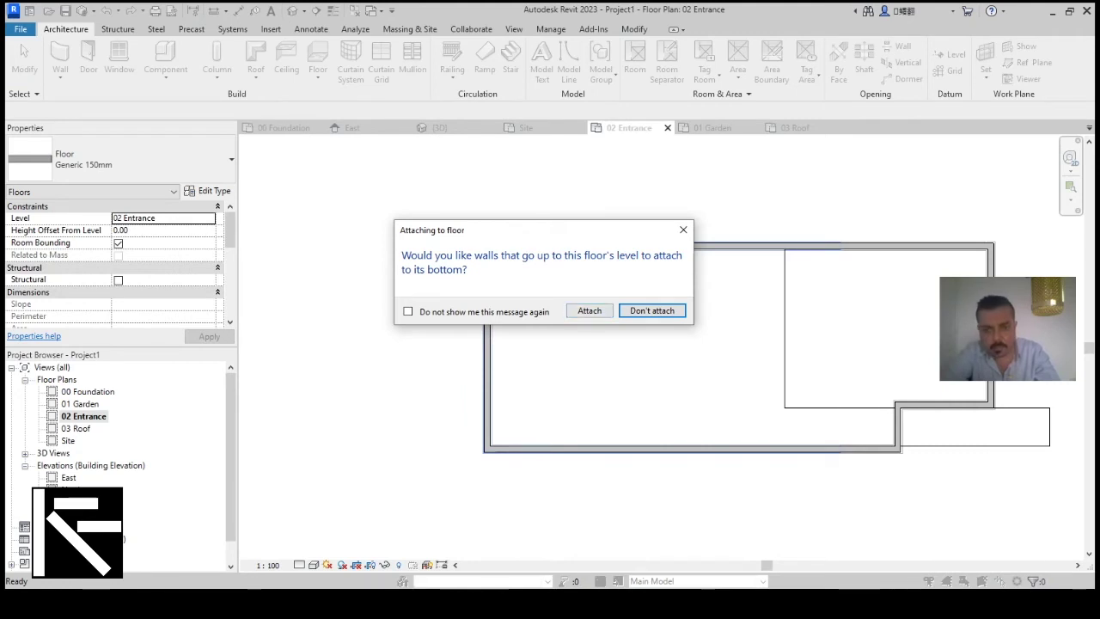
left_click(589, 310)
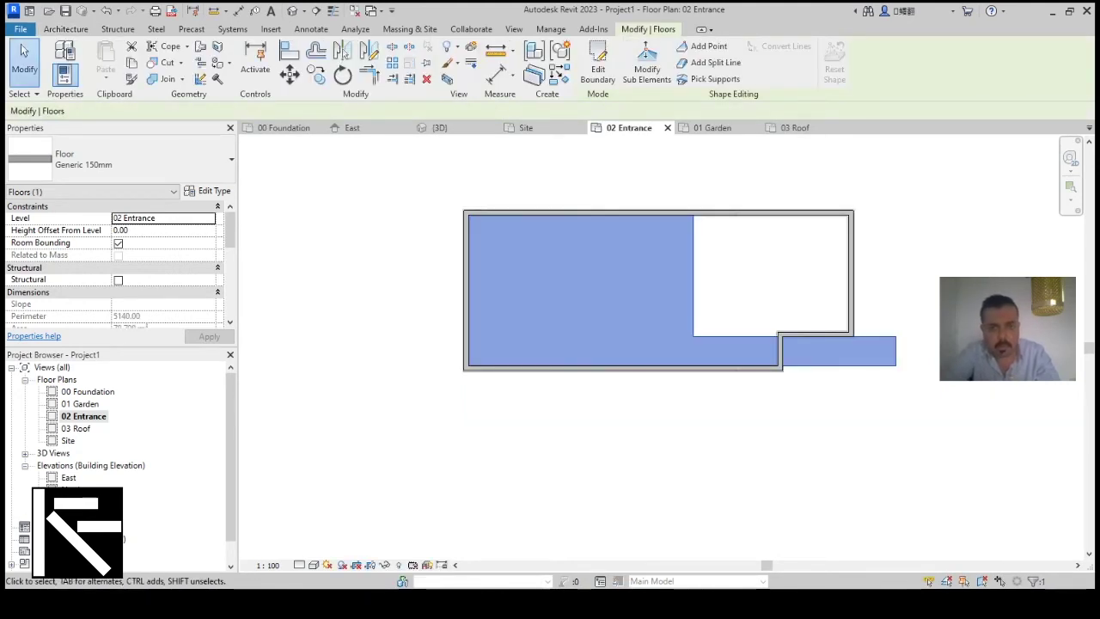
Examine the new entrance floor and its projection outside the building from several sides in the 3D view.
left_click(293, 11)
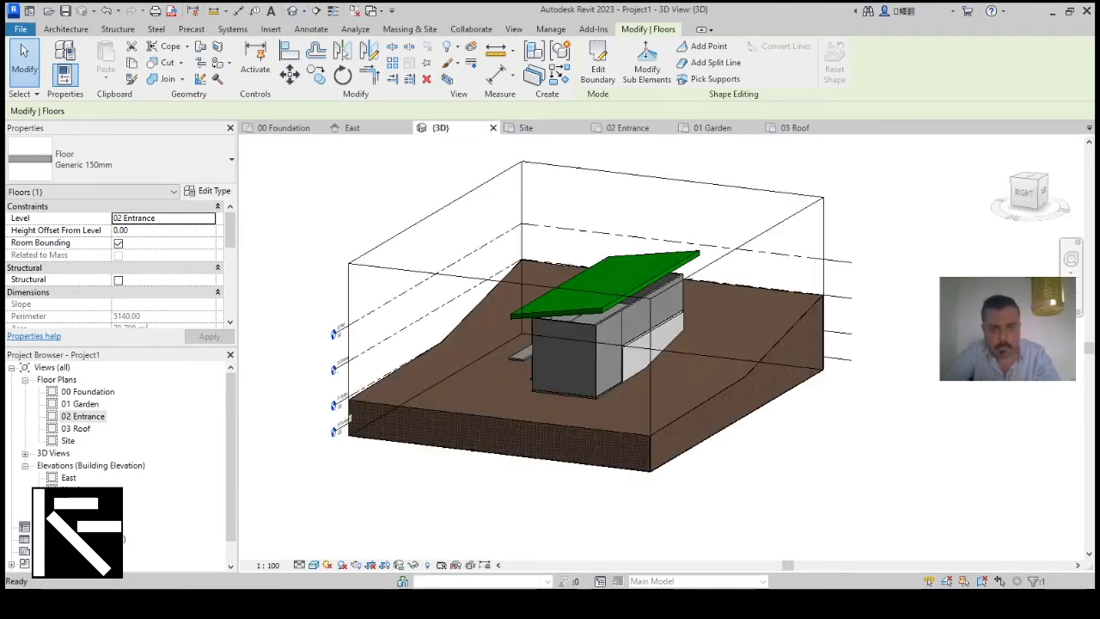
key("Escape")
middle_click_drag(550, 458, 666, 458, "shift")
middle_click_drag(601, 344, 578, 346, "shift")
middle_click_drag(679, 369, 580, 368, "shift")
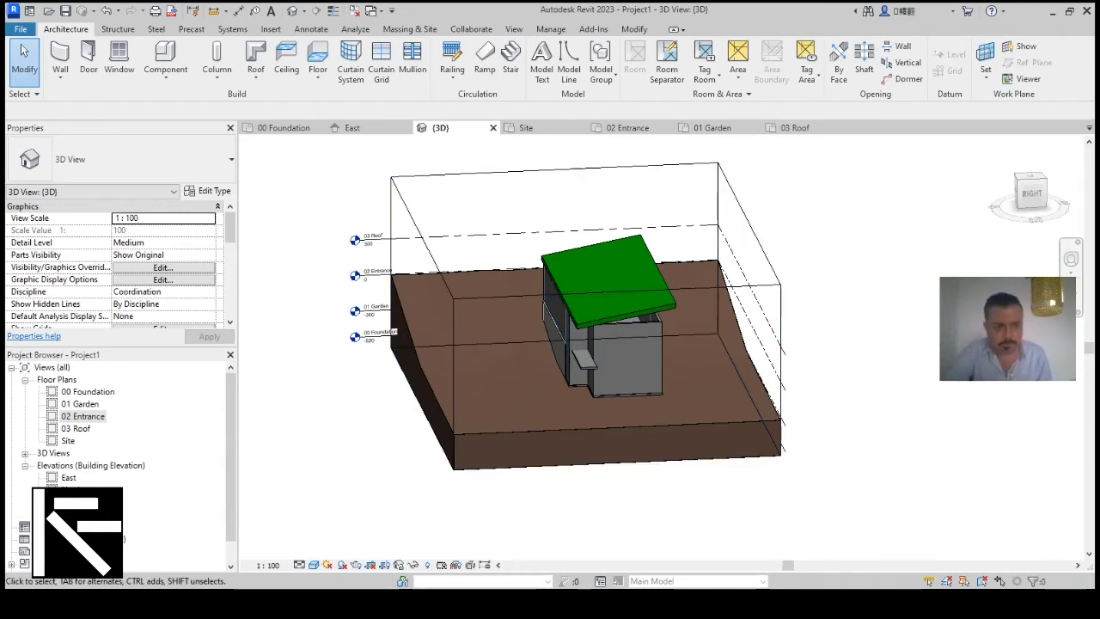
Start an architectural wall of type Generic - 200mm - Filled in the 01 Garden plan.
double_click(81, 404)
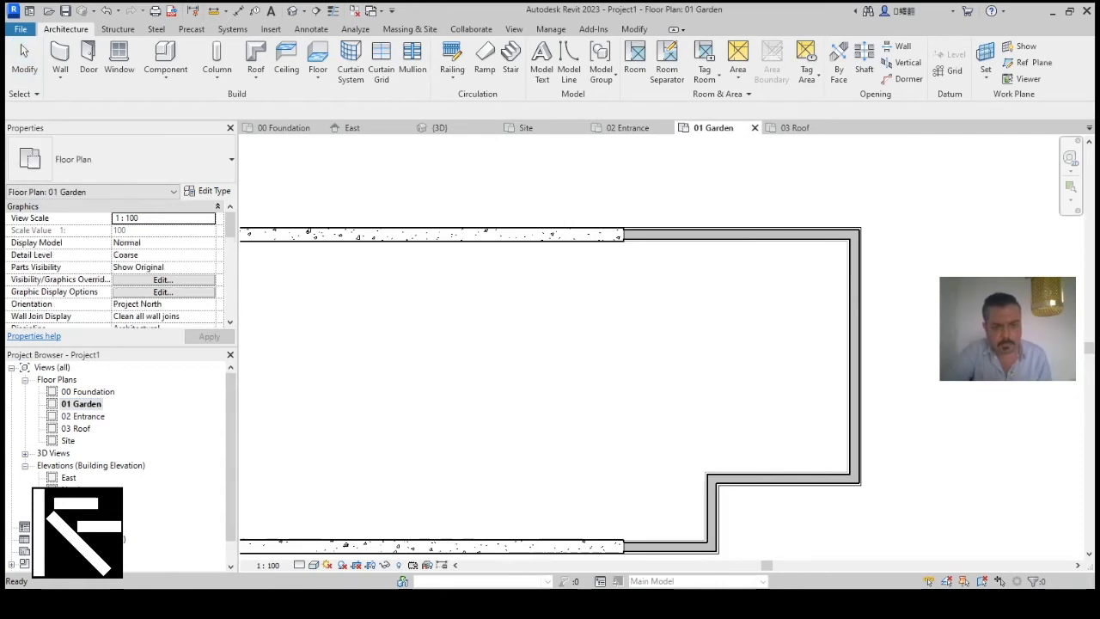
scroll(428, 330, "down", 3)
middle_click_drag(428, 330, 603, 308)
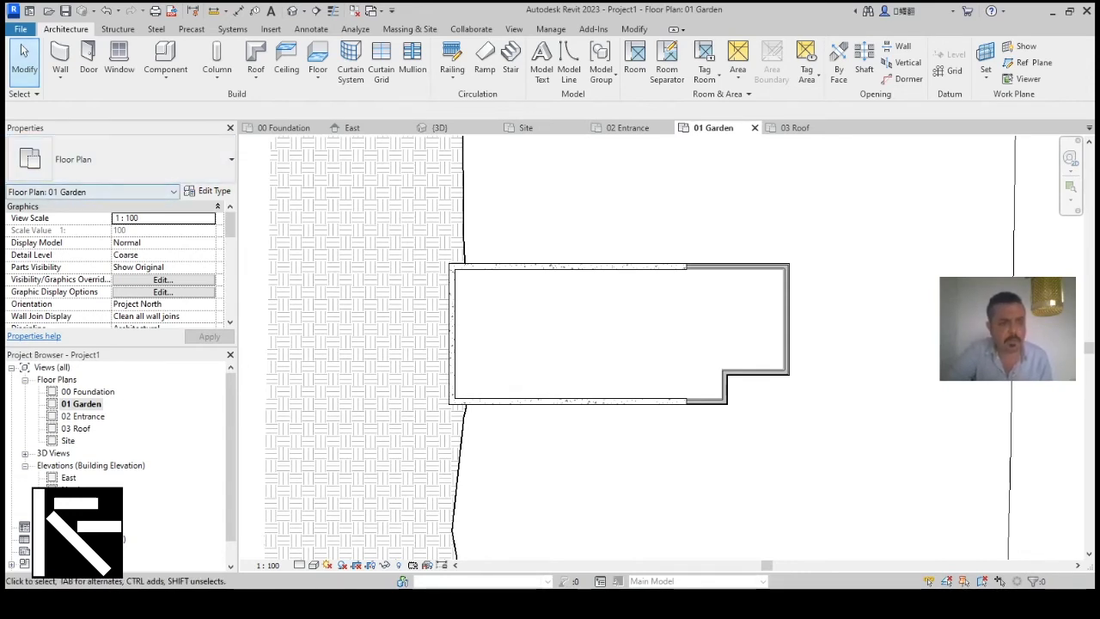
left_click(60, 77)
left_click(102, 101)
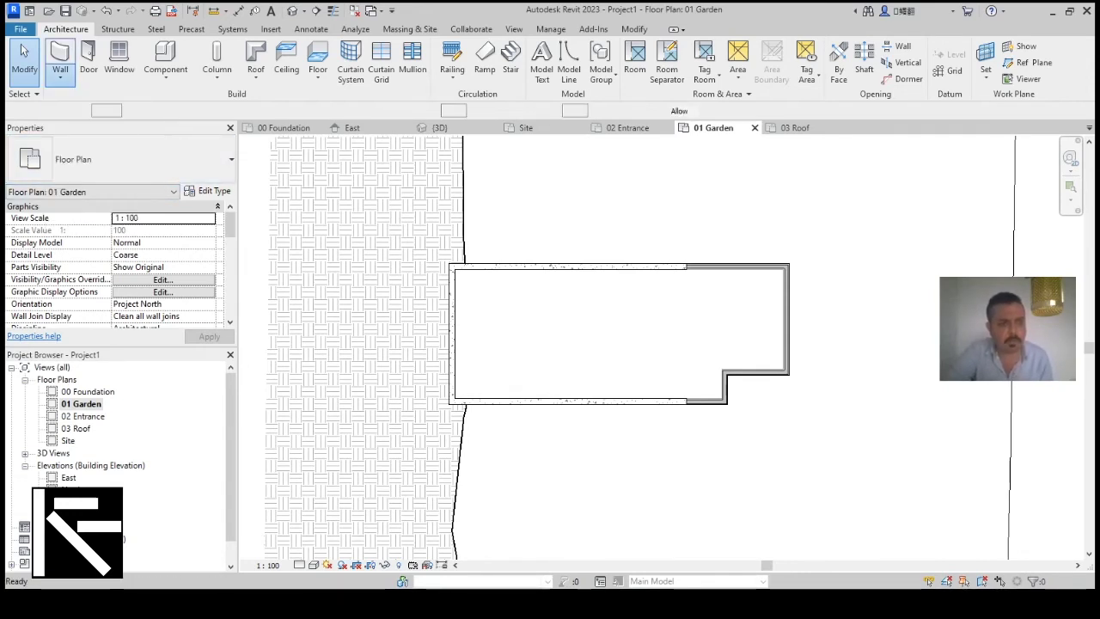
left_click(60, 65)
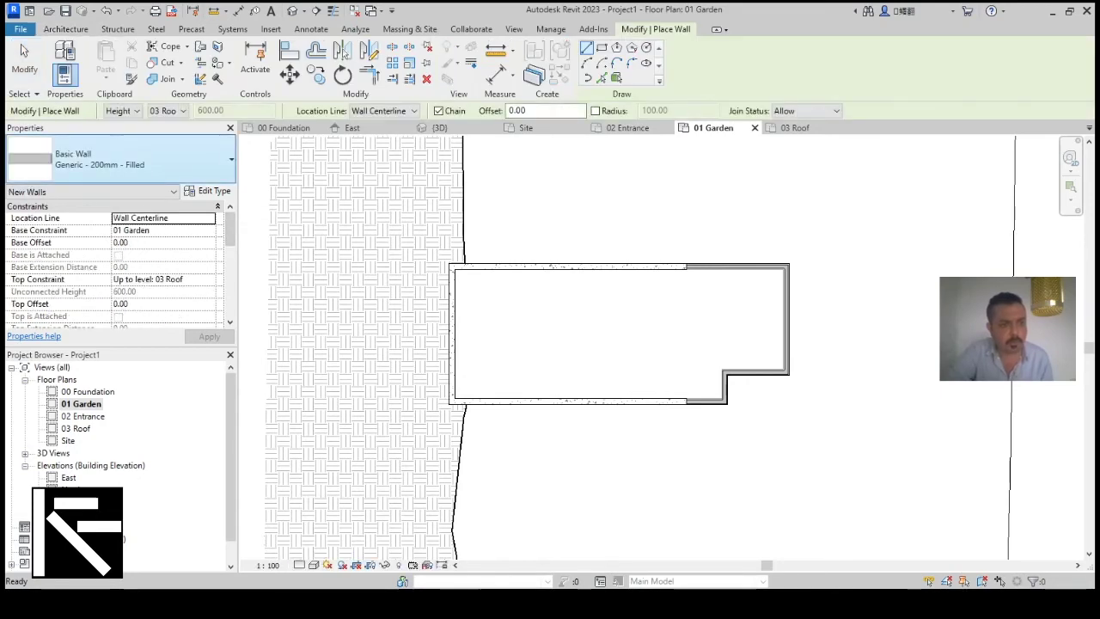
left_click(120, 161)
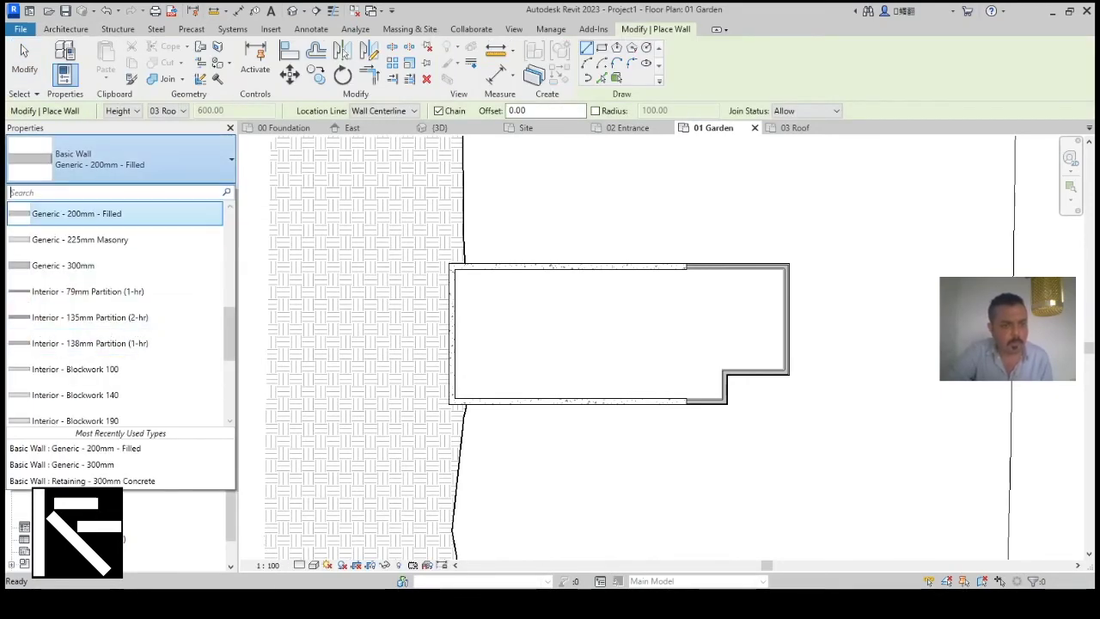
left_click(103, 214)
Place a parallel wall inside the building by picking the left retaining wall's inner face with an 800 offset, and select the new wall.
scroll(529, 358, "up", 1)
scroll(531, 357, "up", 1)
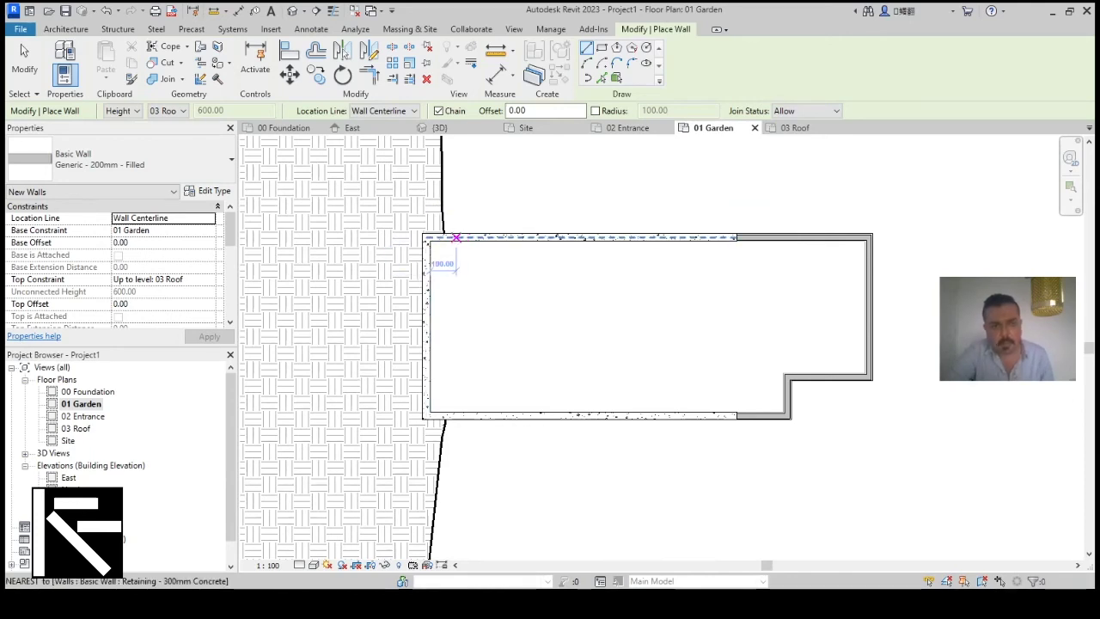
left_click(600, 77)
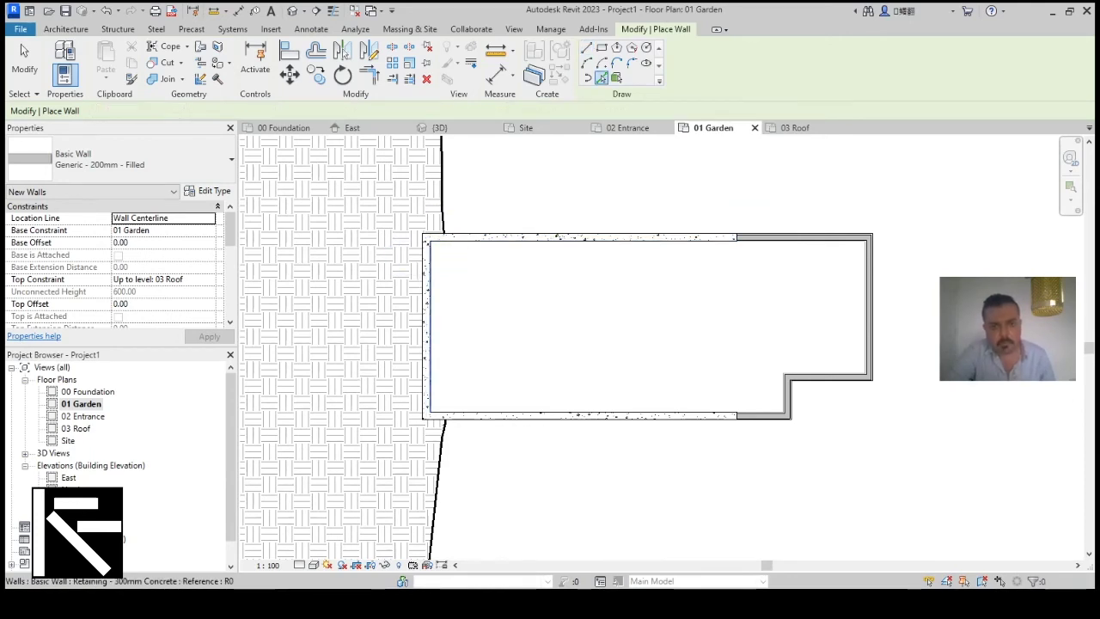
double_click(481, 111)
type("800")
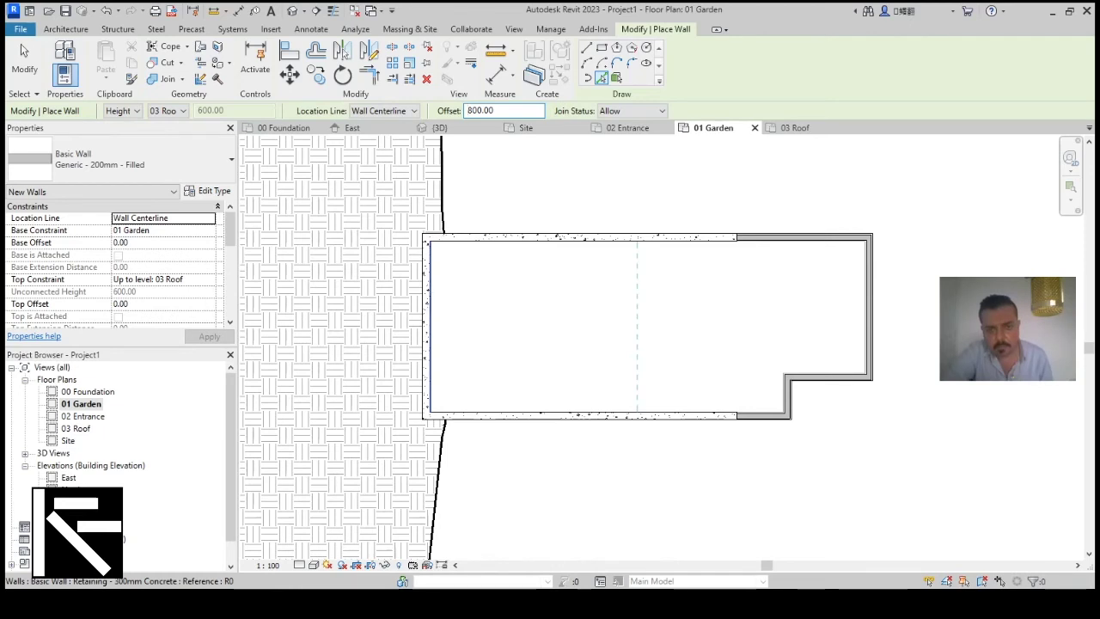
left_click(428, 301)
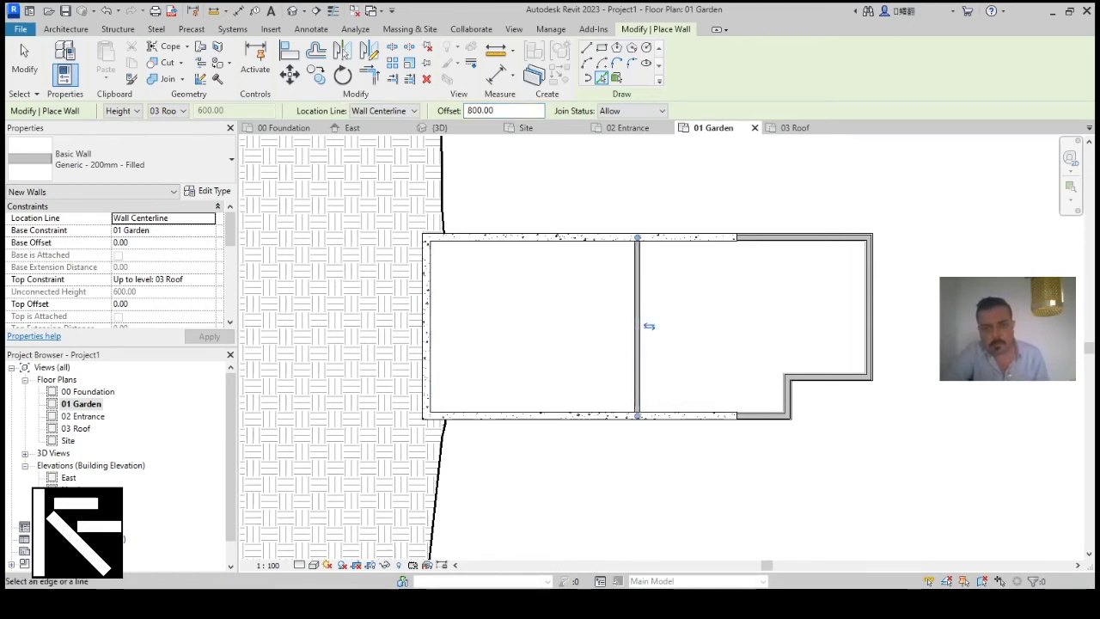
left_click(182, 111)
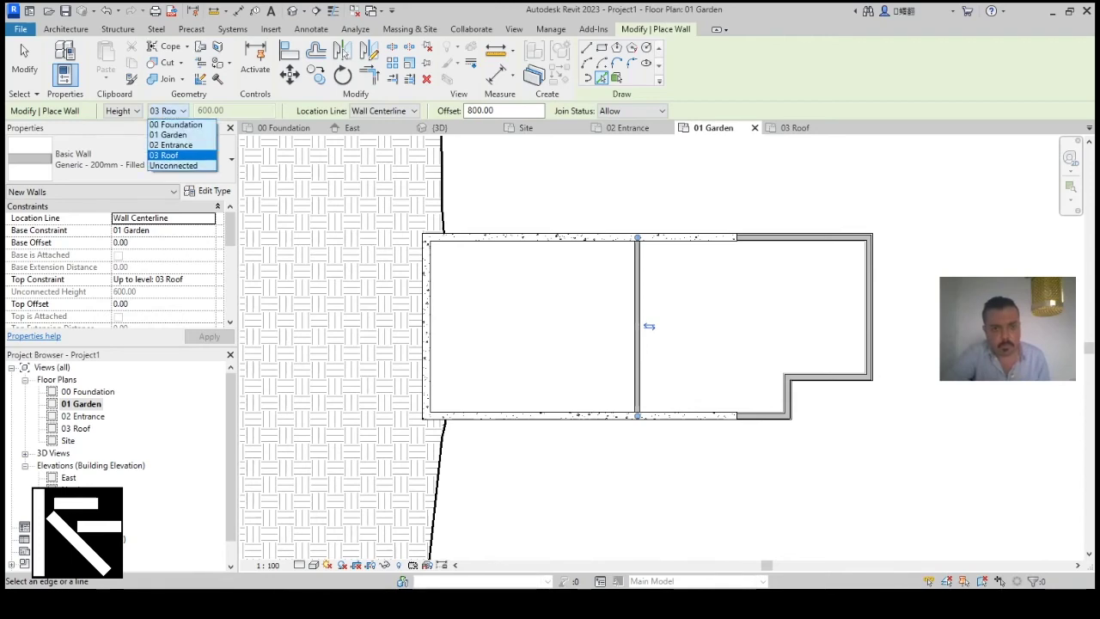
key("Escape")
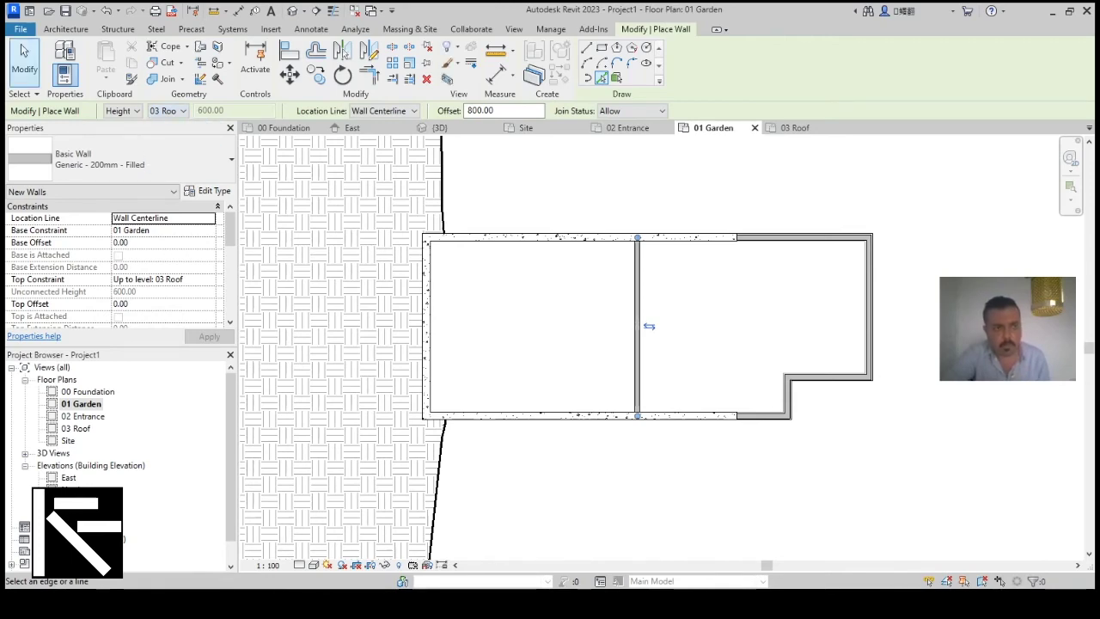
key("Escape")
left_click(637, 326)
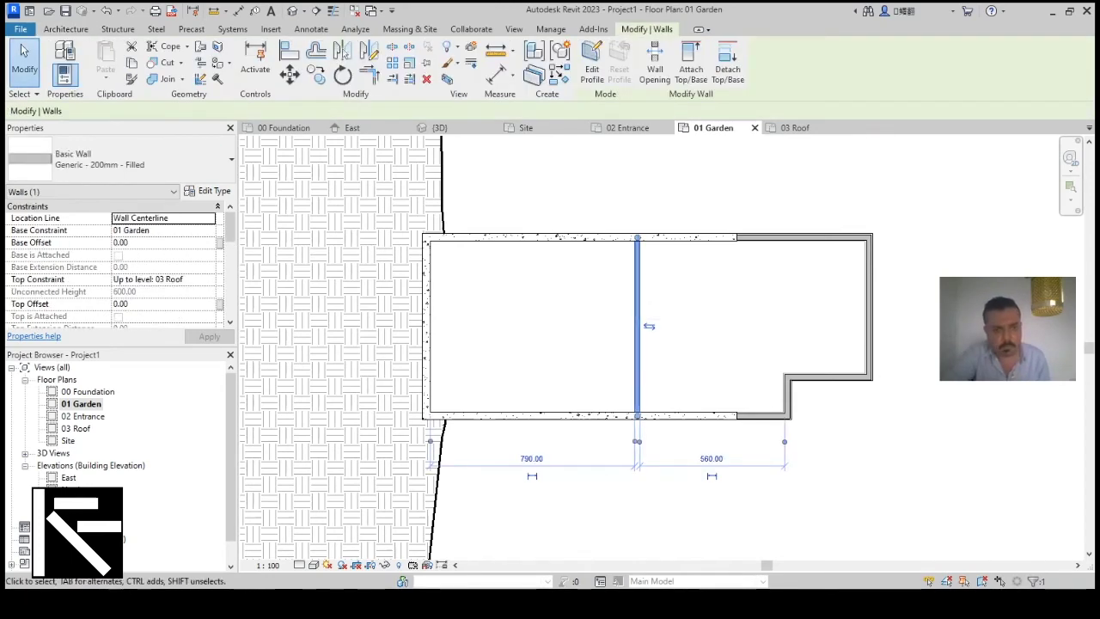
Try a base constraint of 02 Entrance on the selected interior wall, and restore it to 01 Garden.
left_click(164, 230)
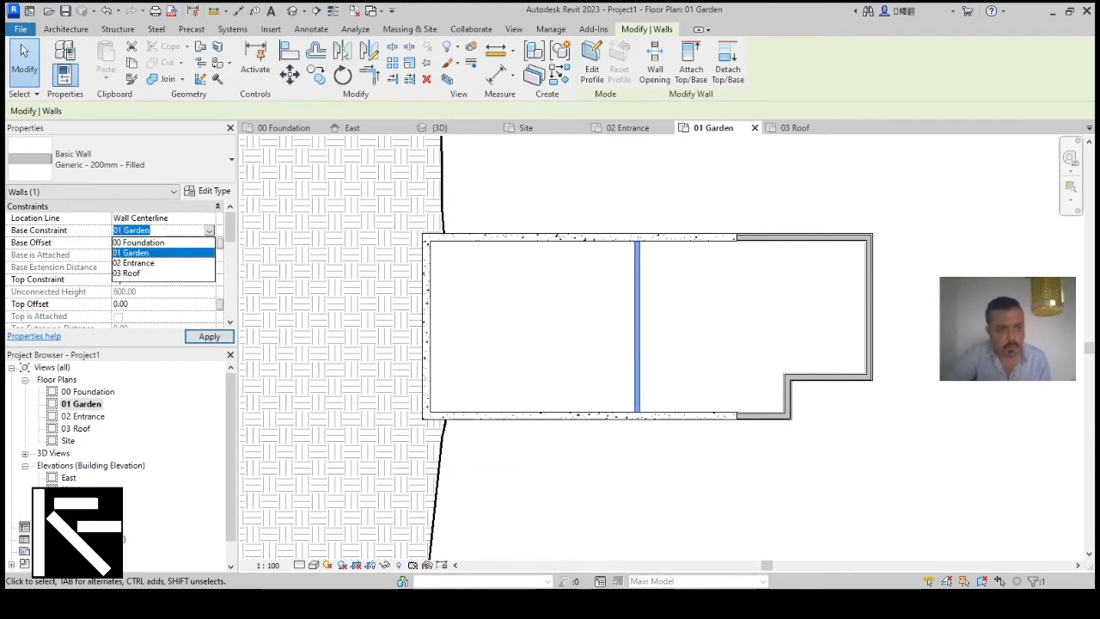
left_click(142, 265)
left_click(209, 336)
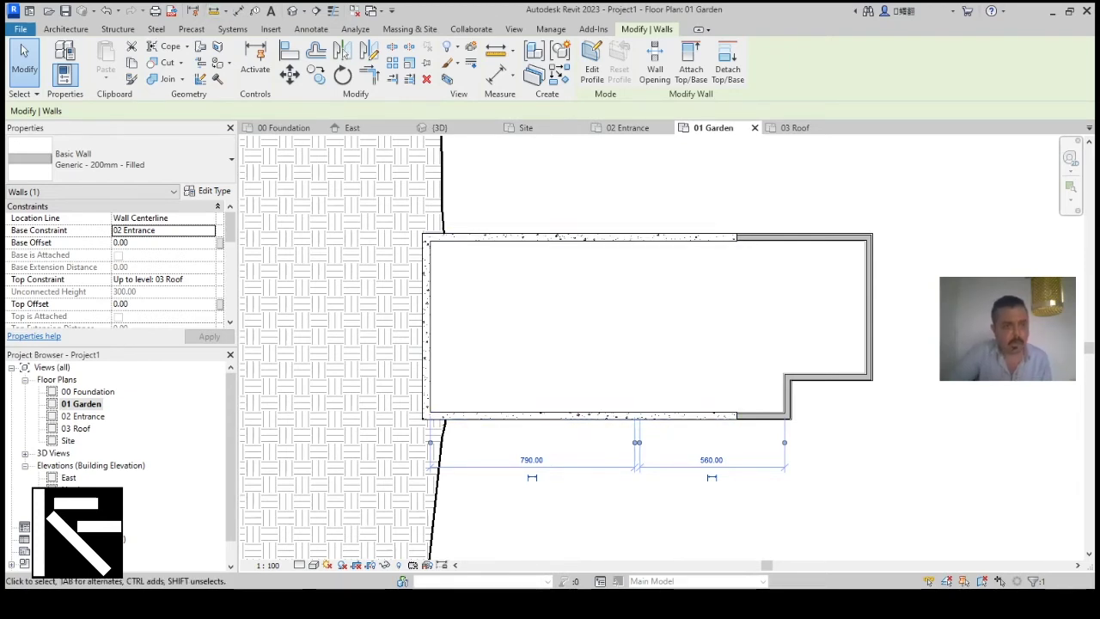
left_click(134, 230)
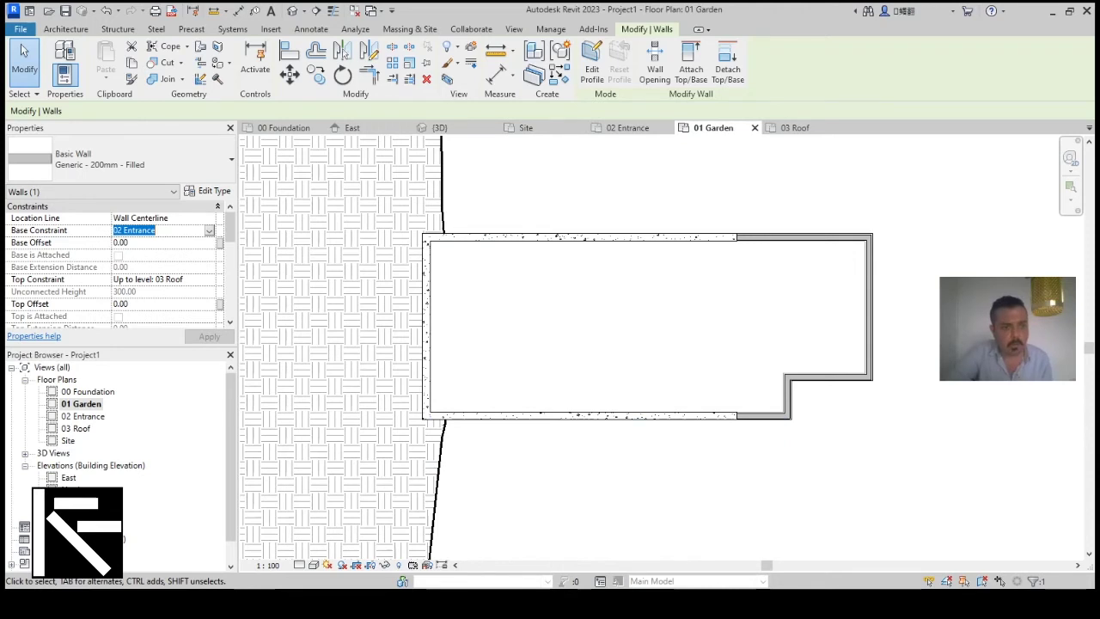
left_click(208, 230)
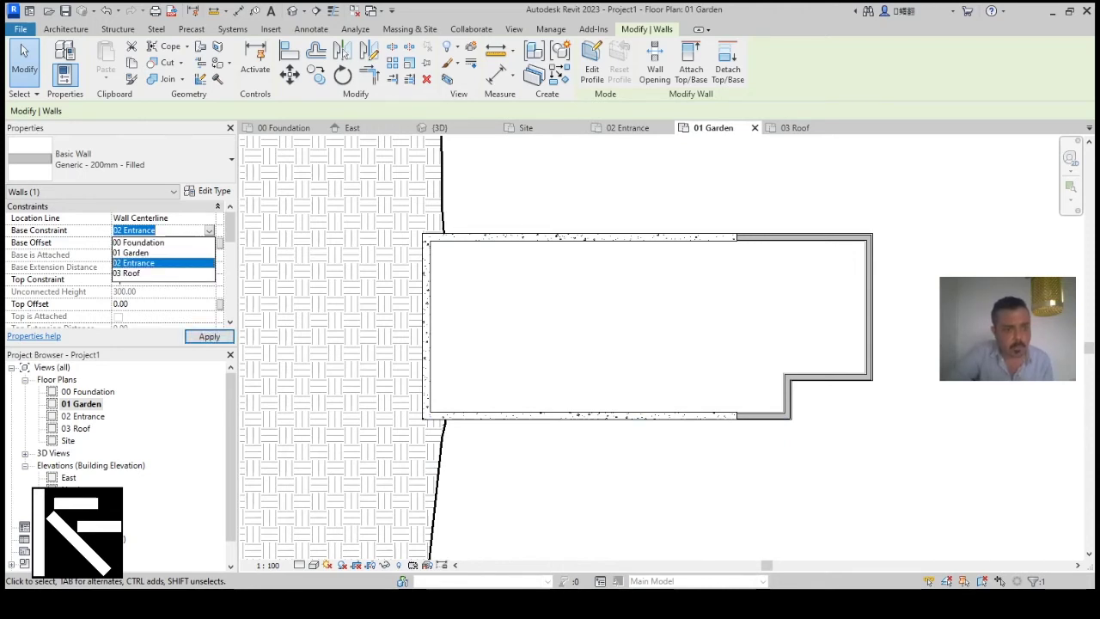
left_click(130, 252)
Set the interior wall's top constraint to Up to level: 02 Entrance and deselect the wall.
left_click(148, 279)
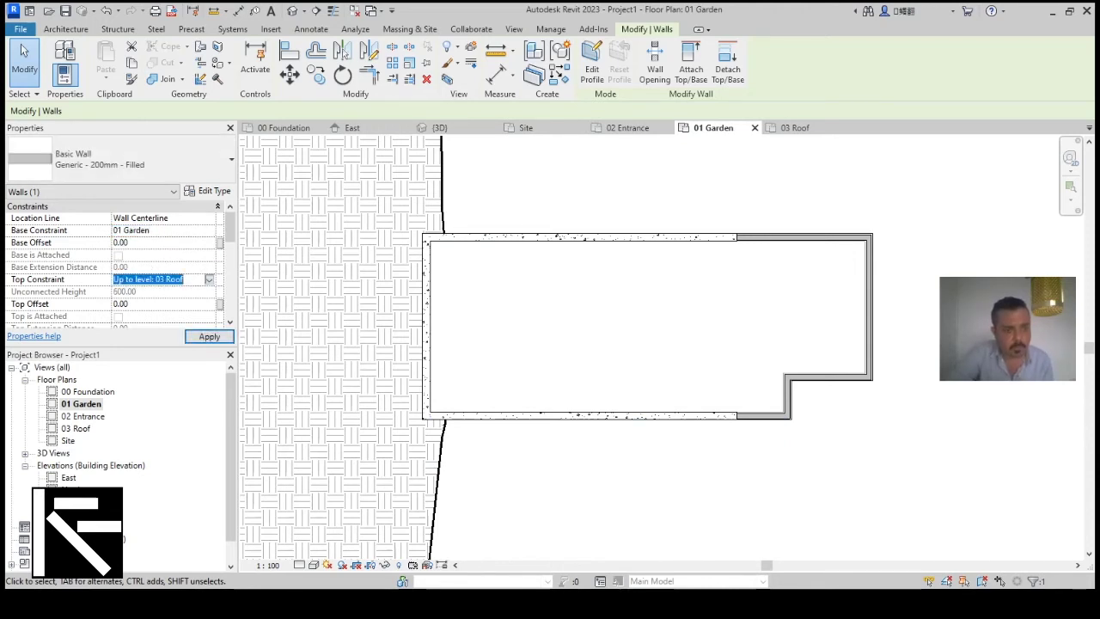
left_click(209, 279)
left_click(154, 322)
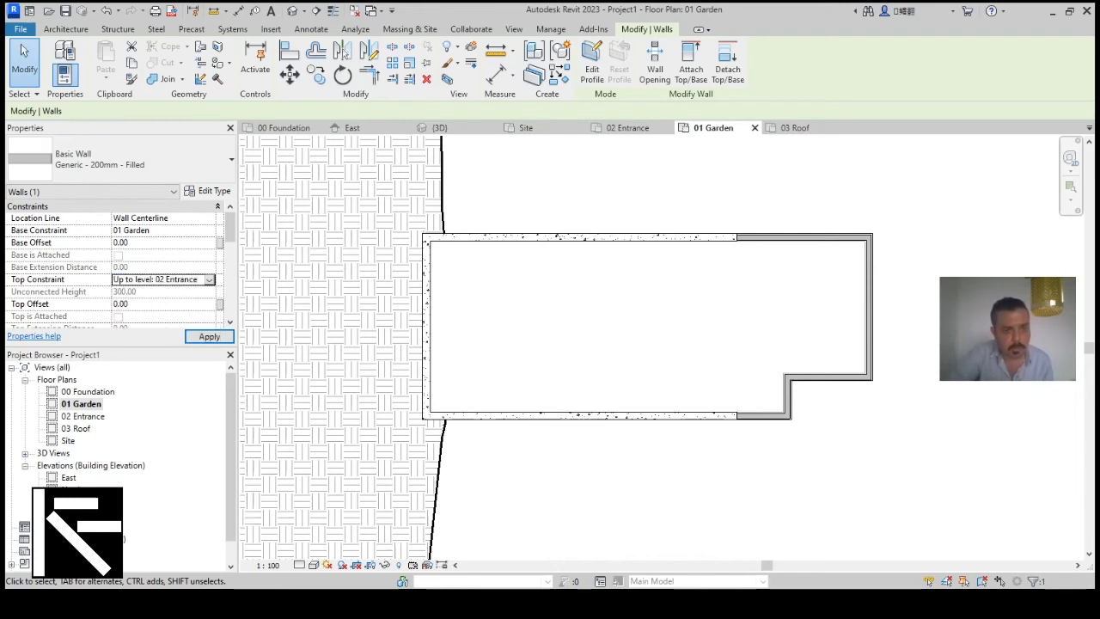
left_click(209, 336)
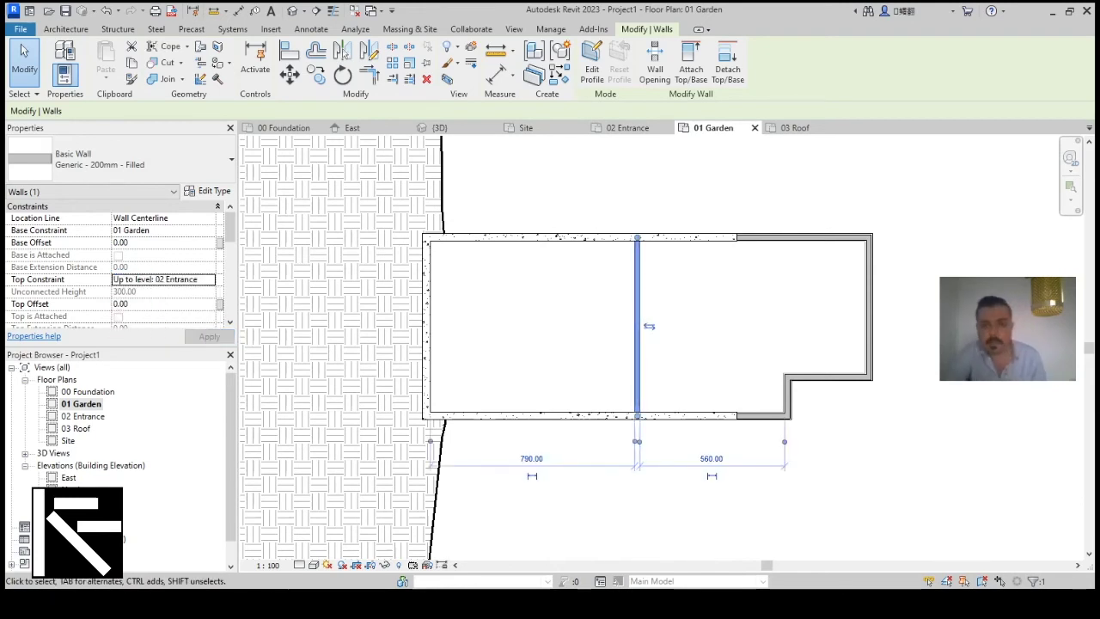
key("Escape")
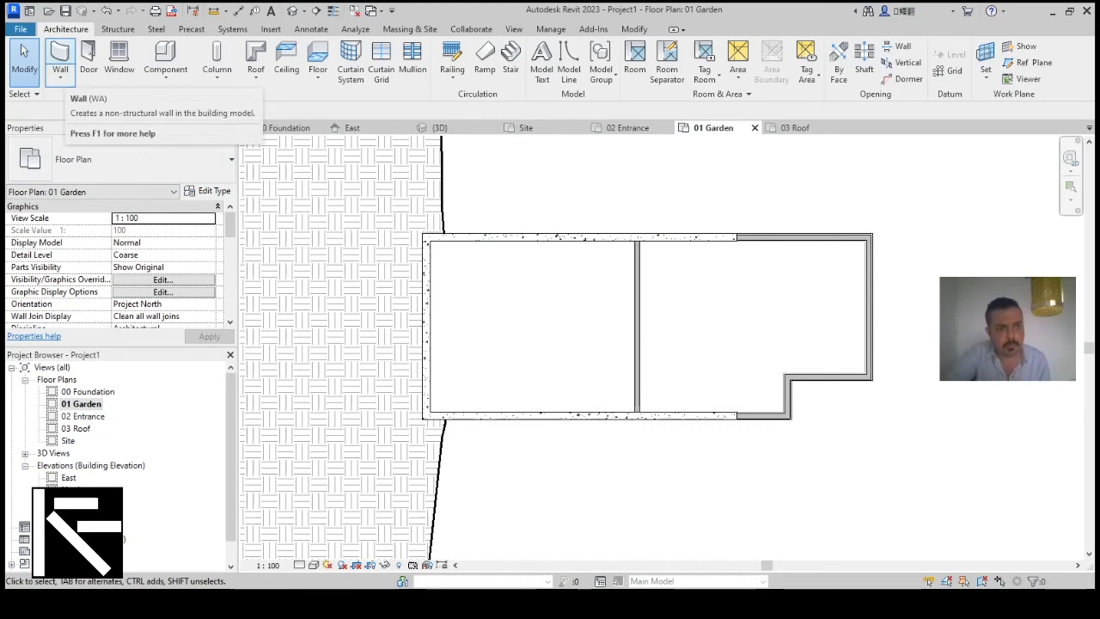
Draw a horizontal Generic - 200mm - Filled wall, topped at 02 Entrance, about 800 long from the interior wall to the left retaining wall.
left_click(61, 59)
left_click(64, 69)
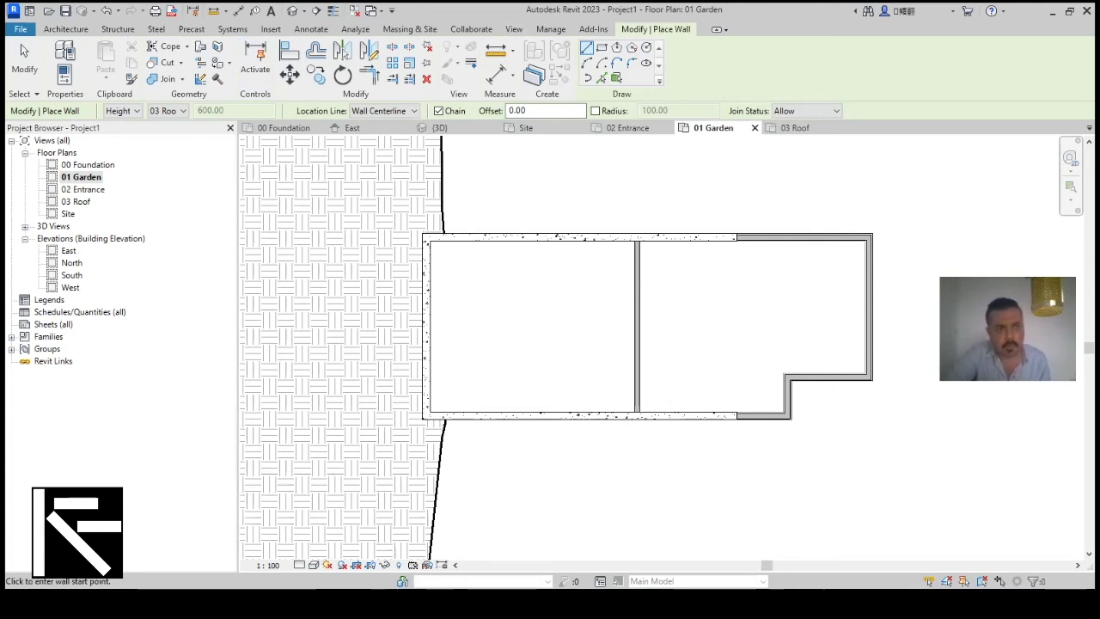
left_click(64, 69)
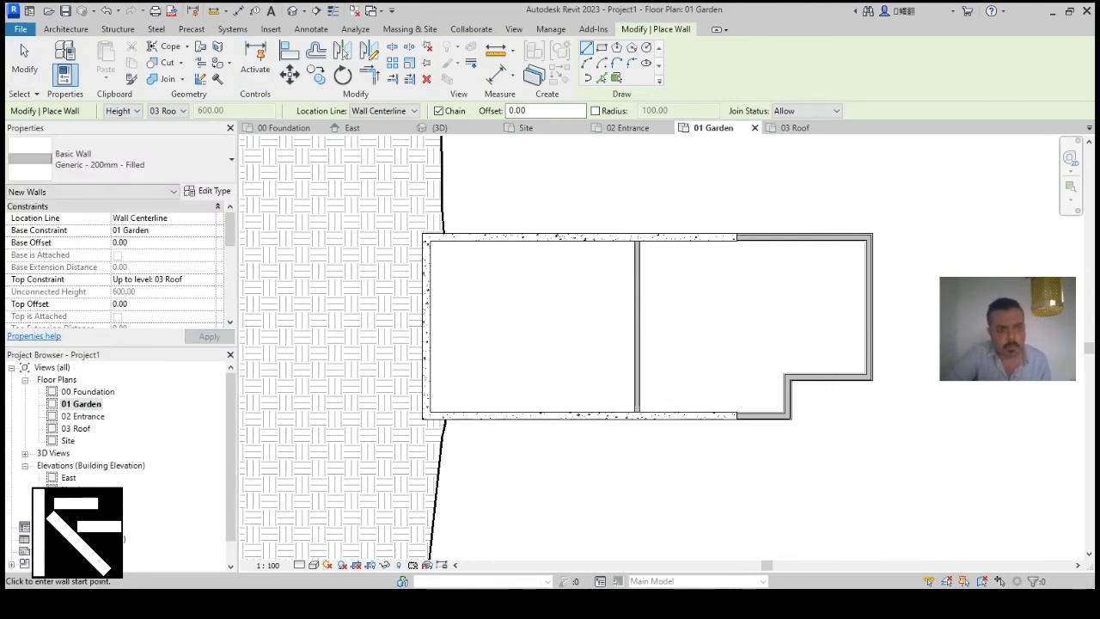
left_click(209, 280)
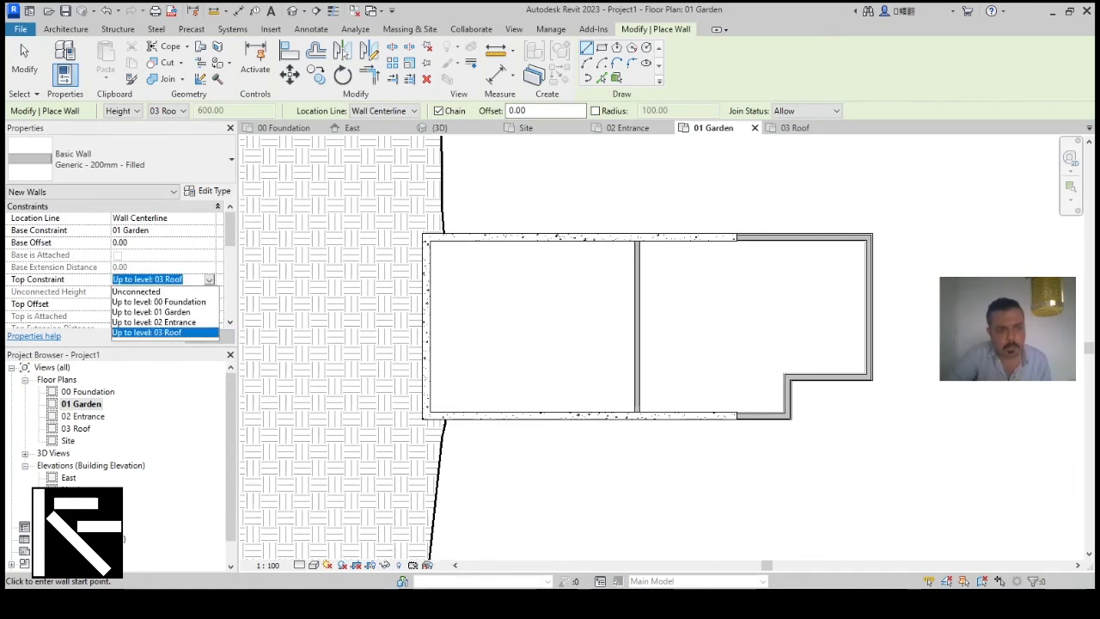
left_click(153, 322)
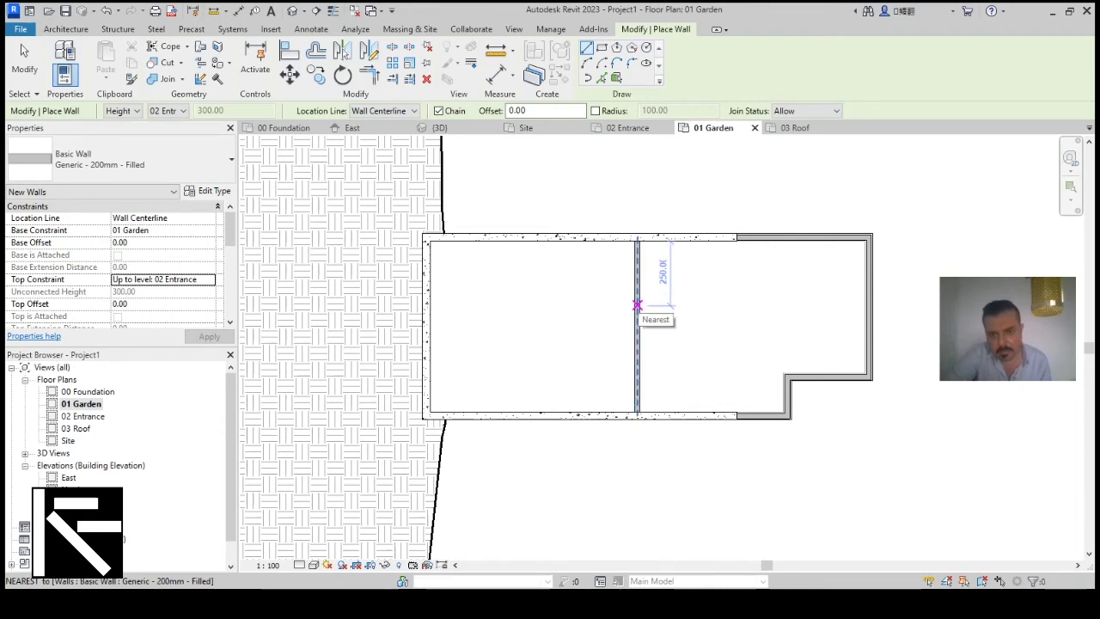
left_click(637, 305)
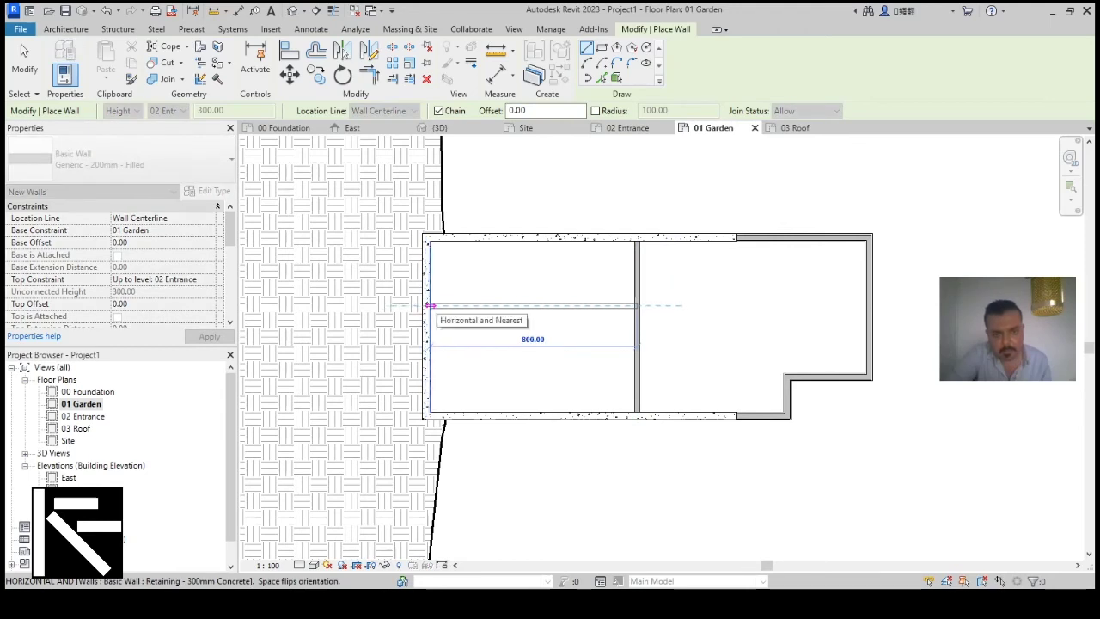
left_click(430, 305)
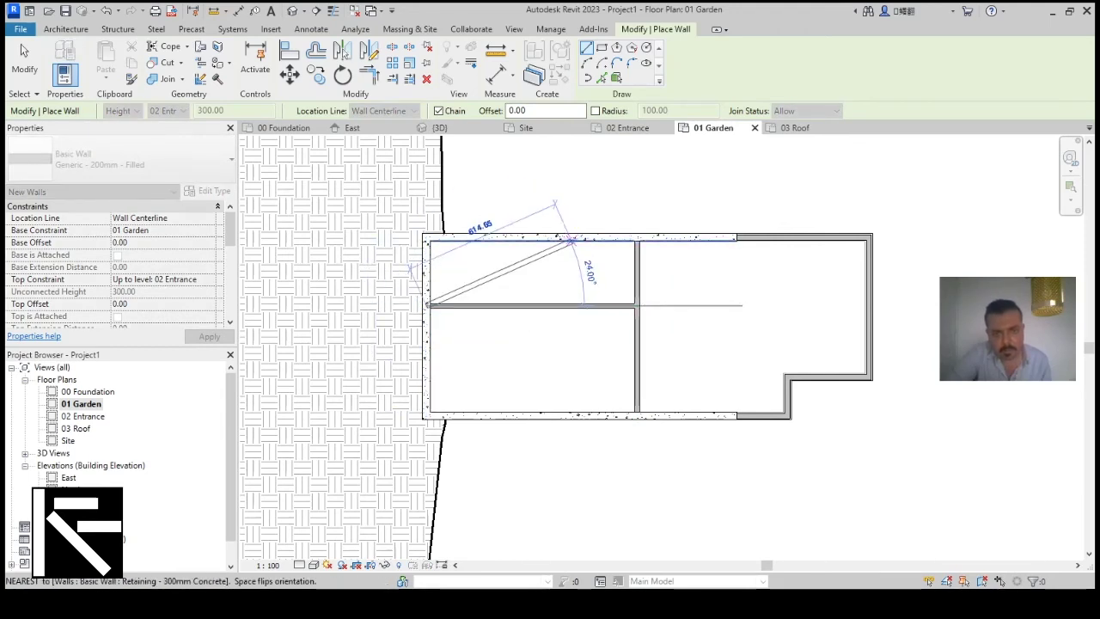
key("Escape")
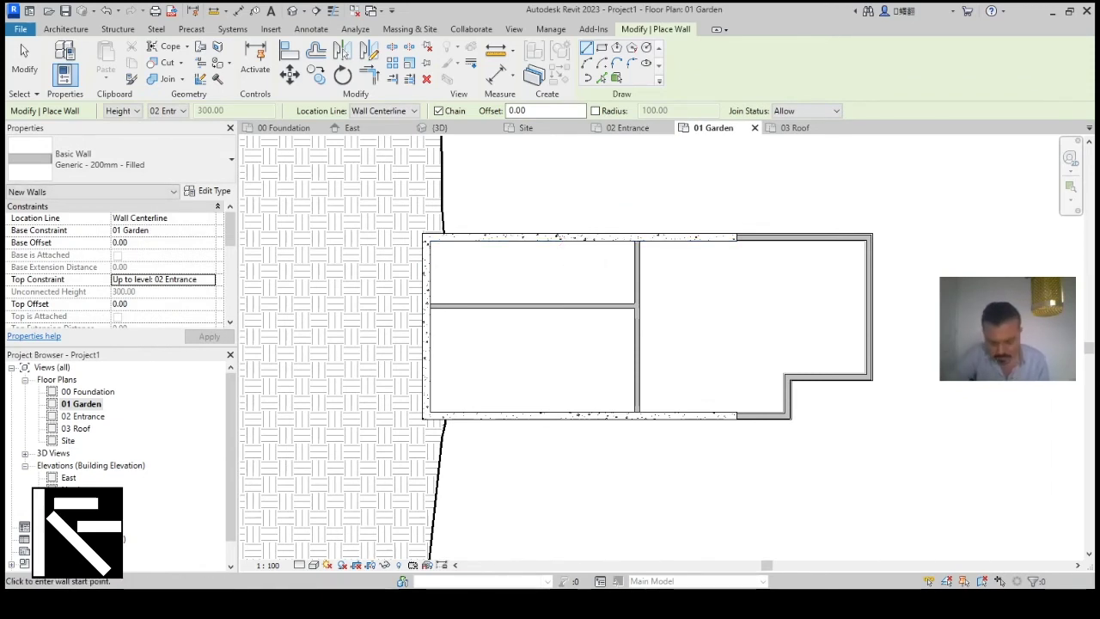
Draw a vertical partition from the upper retaining wall down to the horizontal wall, about 250 from the left retaining wall.
scroll(474, 251, "up", 1)
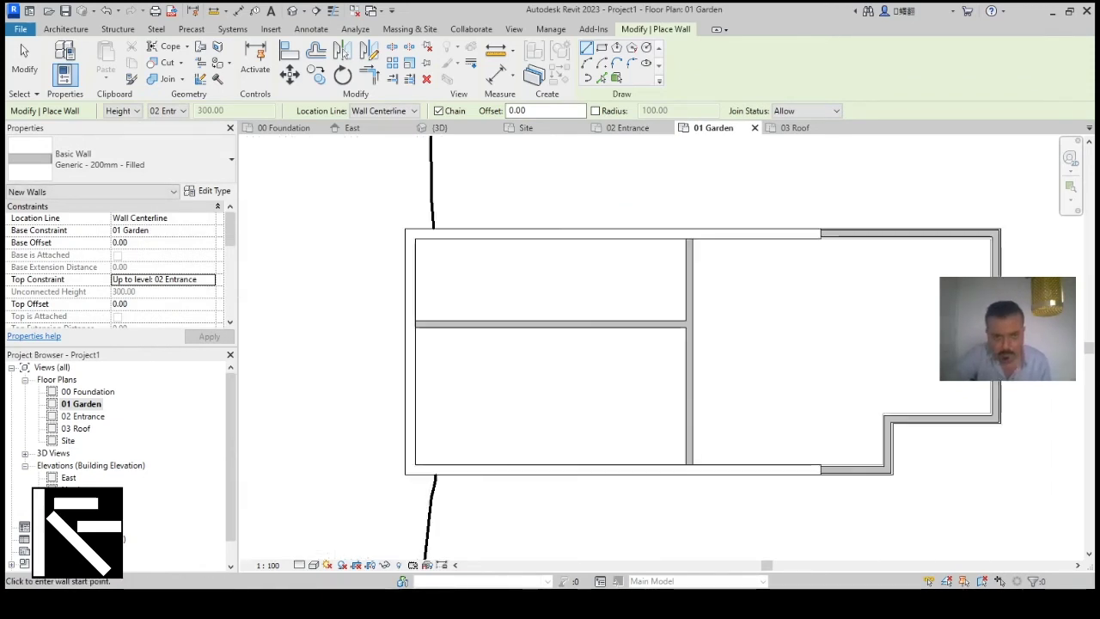
left_click(504, 237)
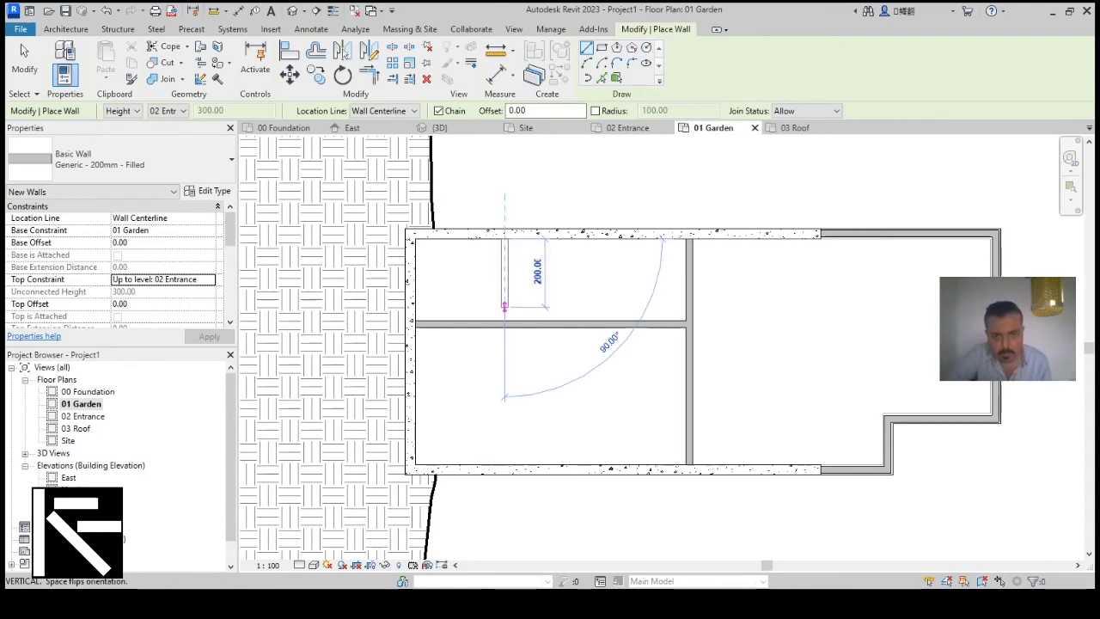
left_click(504, 324)
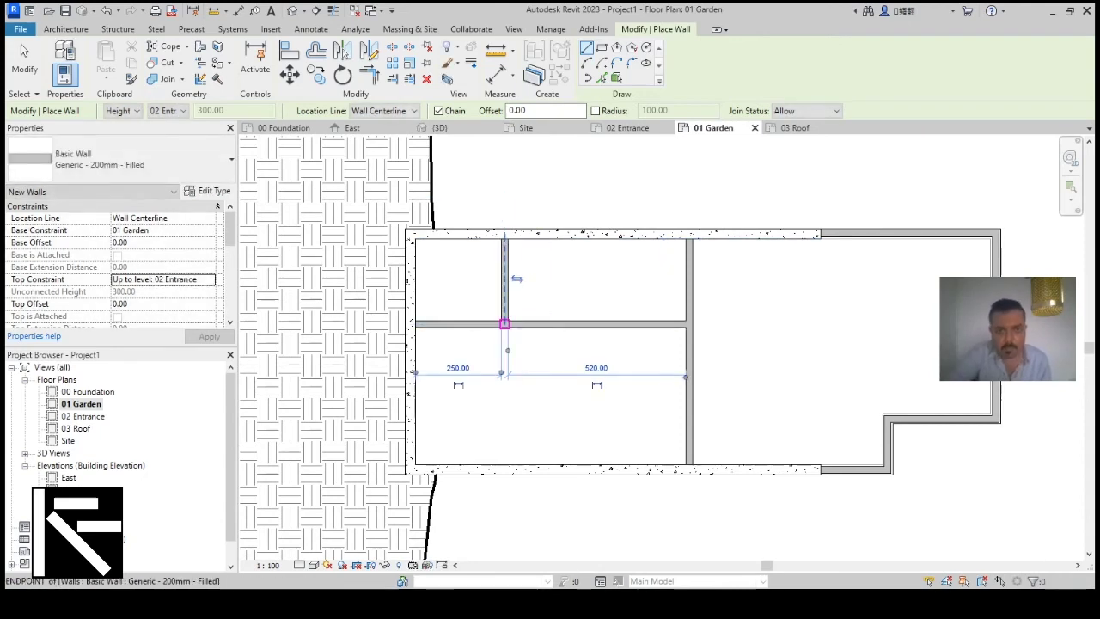
key("Escape")
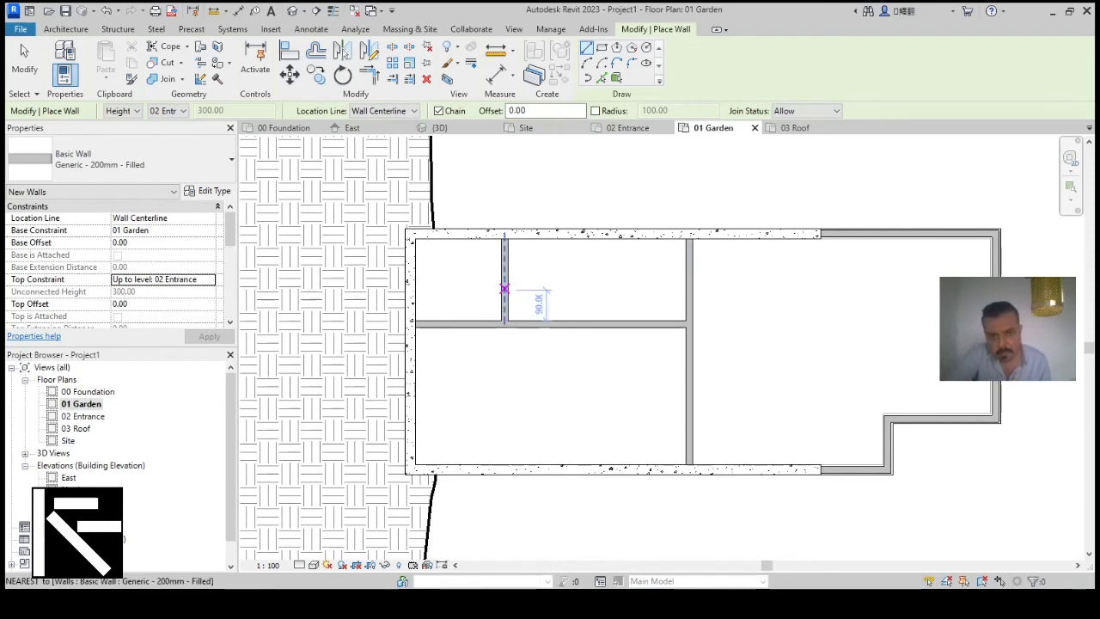
Draw a horizontal partition about 130 below the upper retaining wall, and a vertical partition connecting its middle to that retaining wall.
left_click(504, 286)
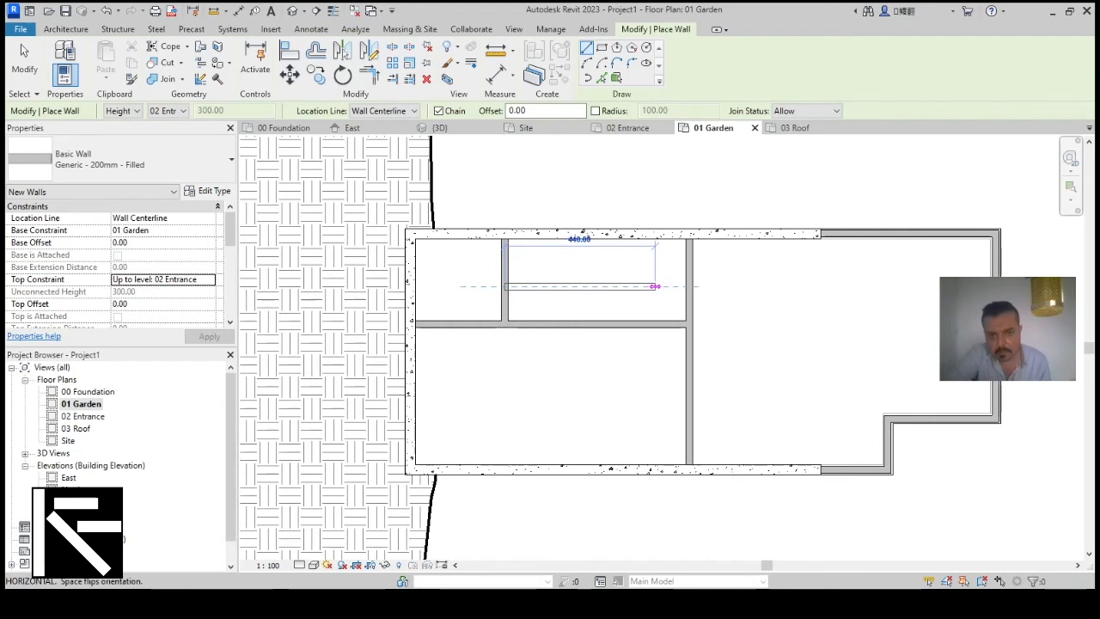
left_click(688, 286)
key("Escape")
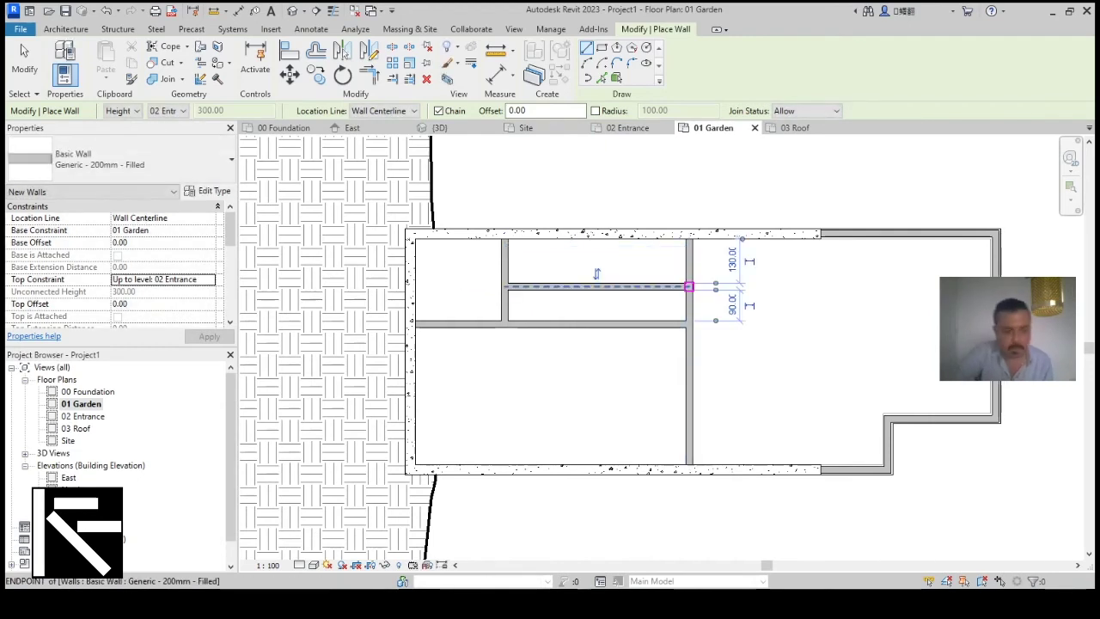
left_click(597, 283)
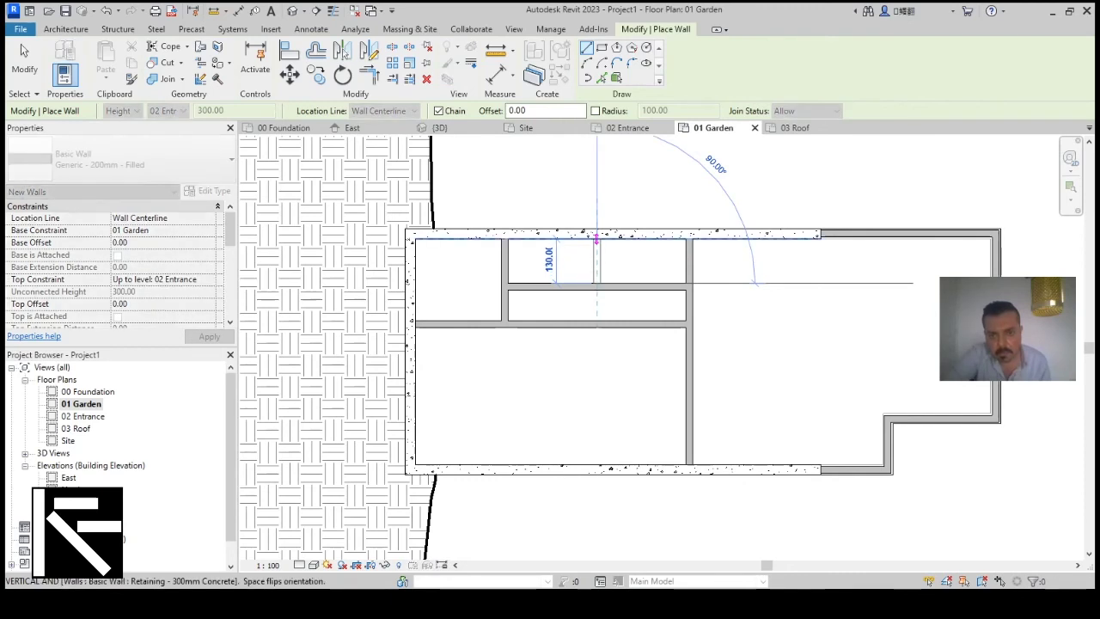
left_click(597, 239)
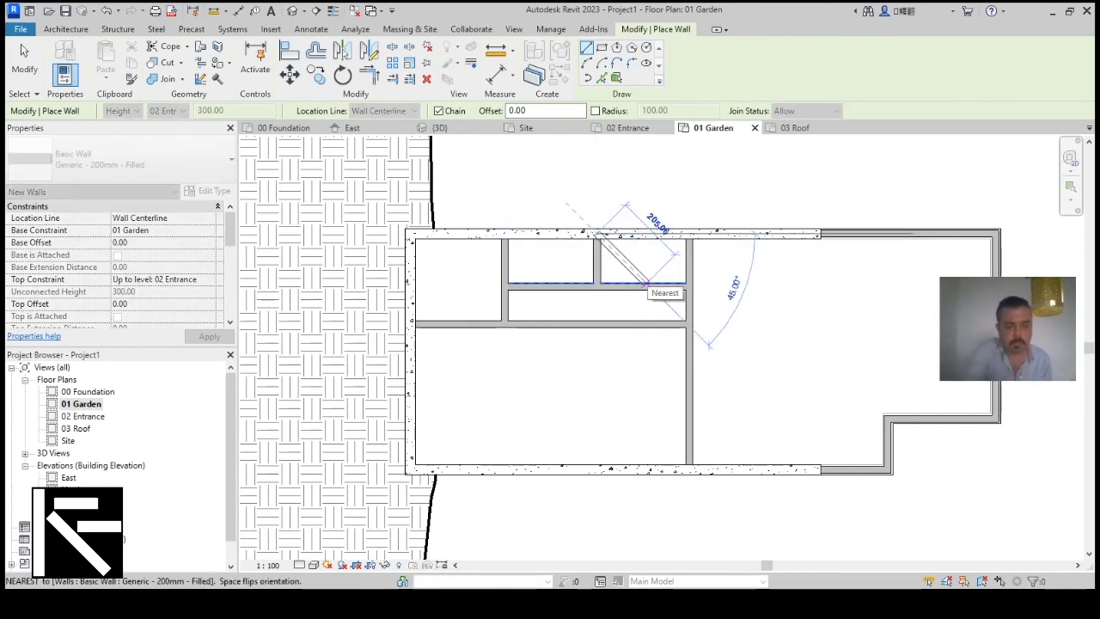
key("Escape")
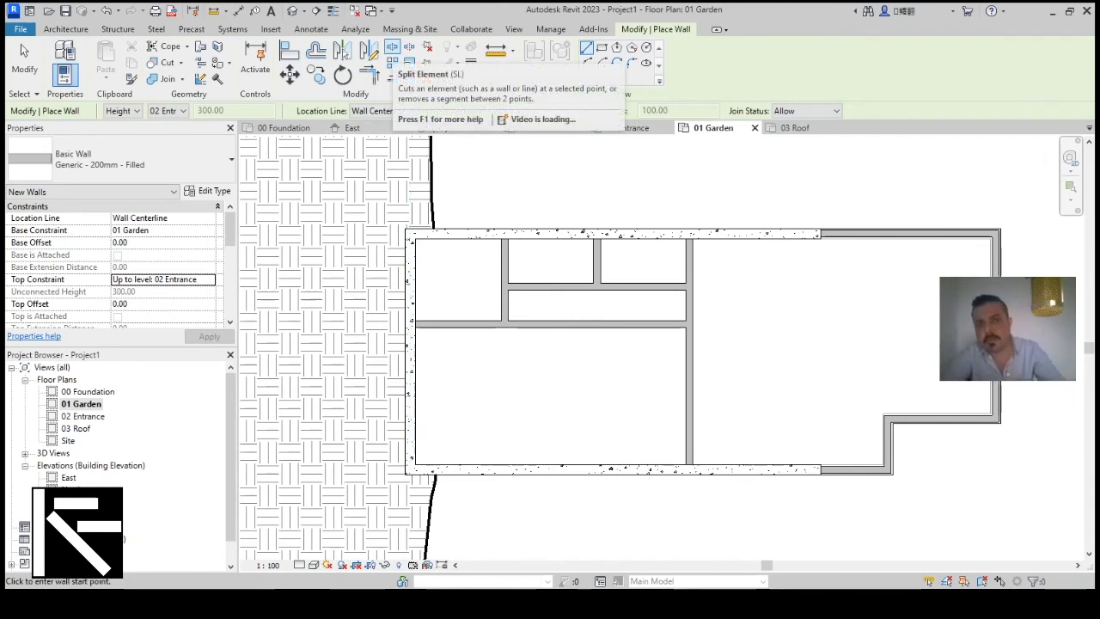
Split the long vertical interior wall at both inner faces of the corridor and delete the segment closing its right end.
left_click(392, 46)
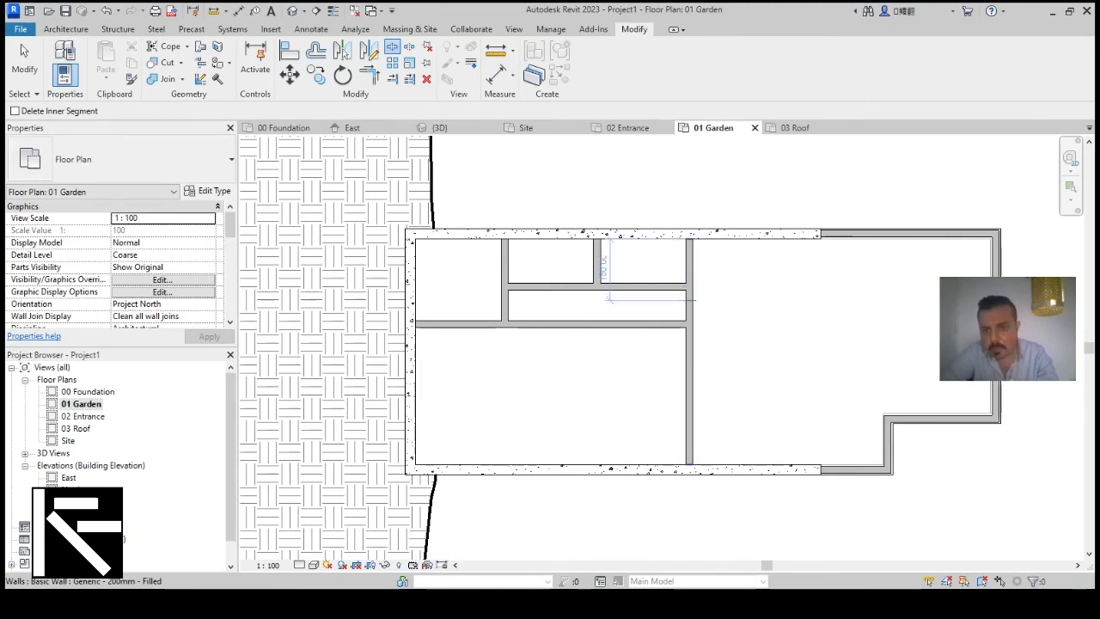
scroll(690, 286, "up", 3)
left_click(691, 286)
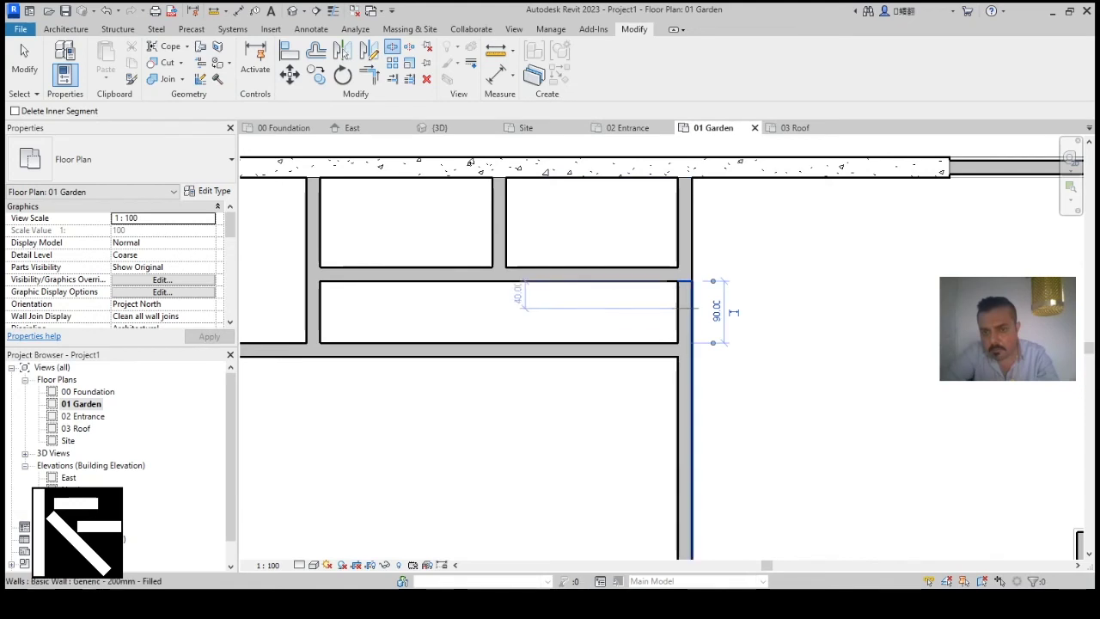
left_click(688, 343)
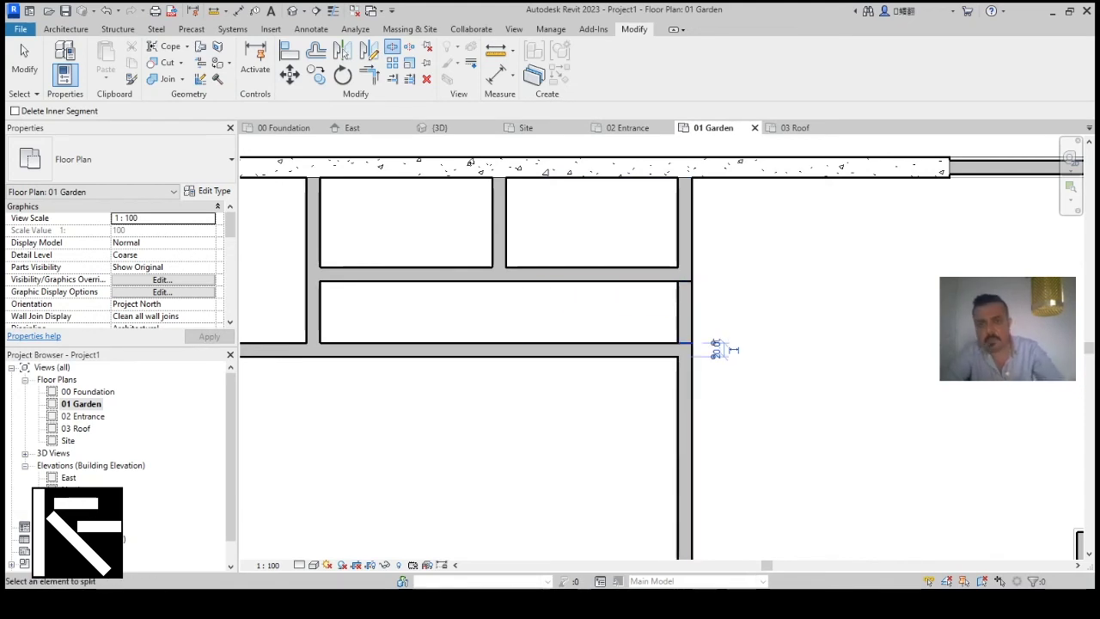
key("Escape")
left_click(685, 314)
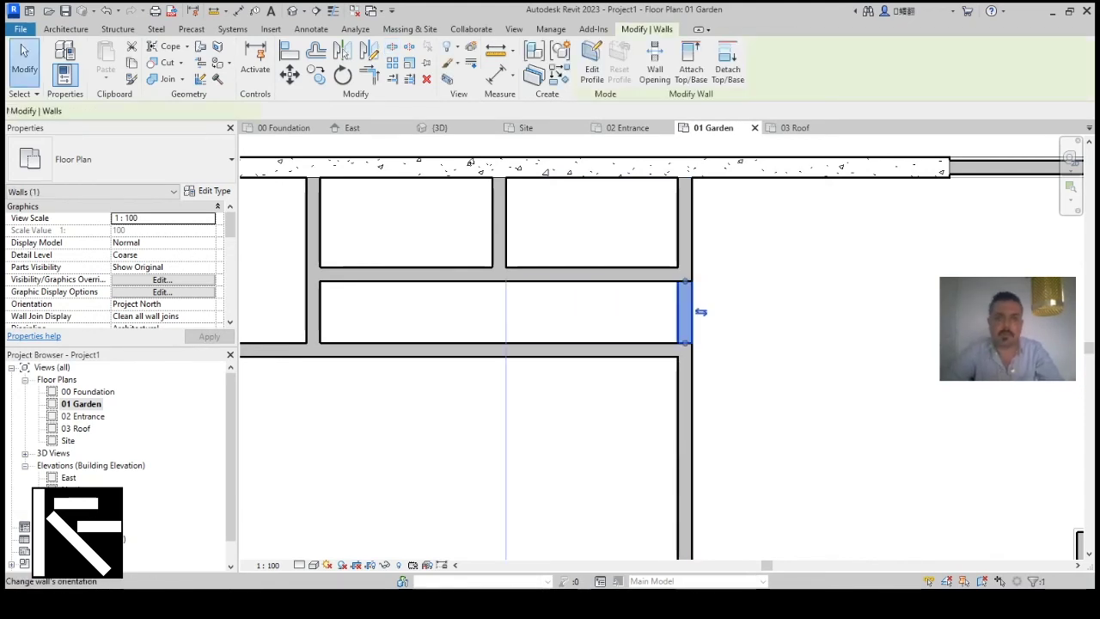
key("Escape")
scroll(768, 297, "down", 2)
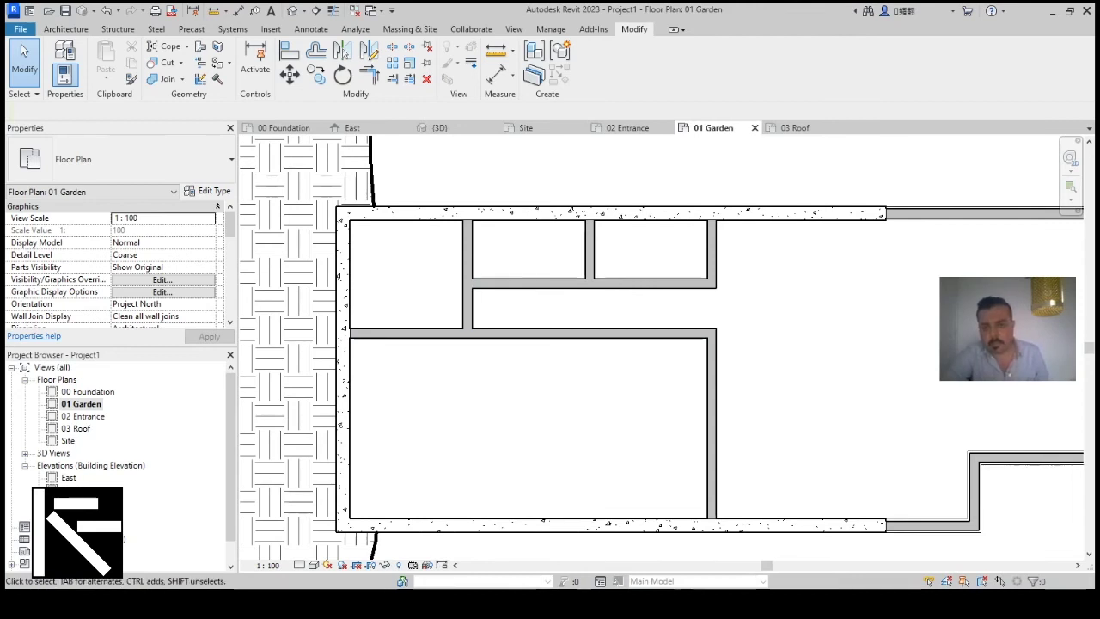
Set the corridor's clear width to 120 by moving its upper horizontal wall.
left_click(636, 286)
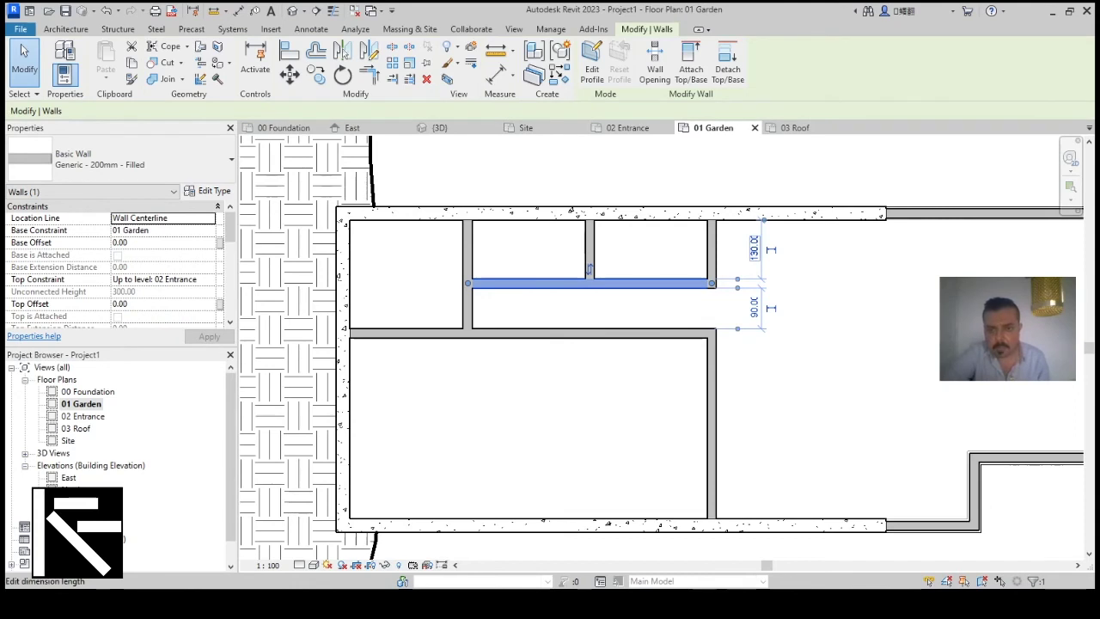
left_click(753, 249)
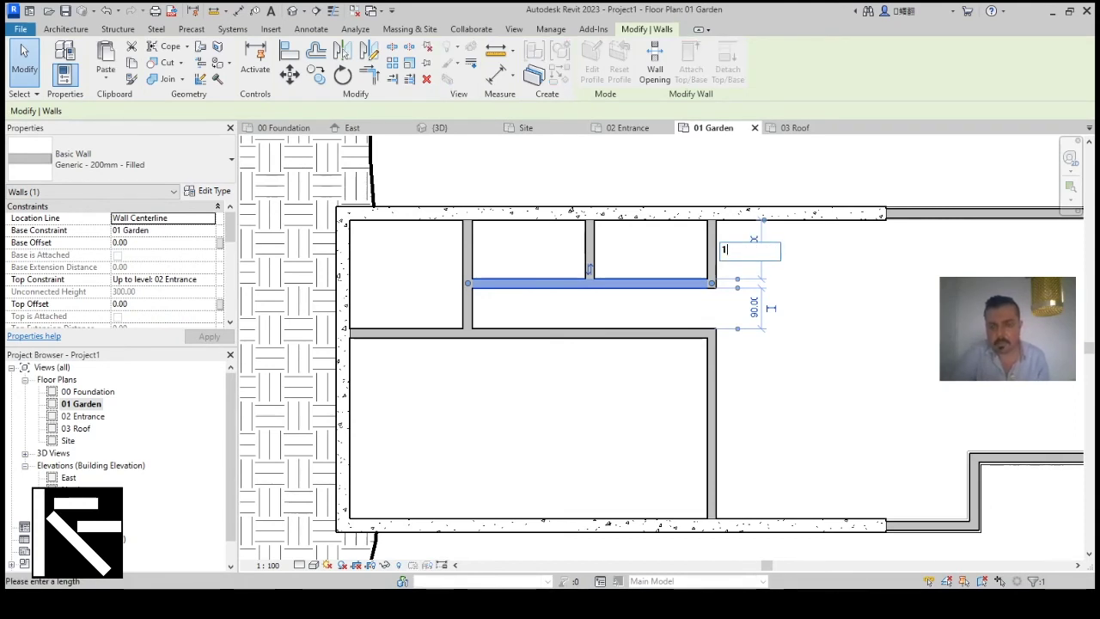
key("Escape")
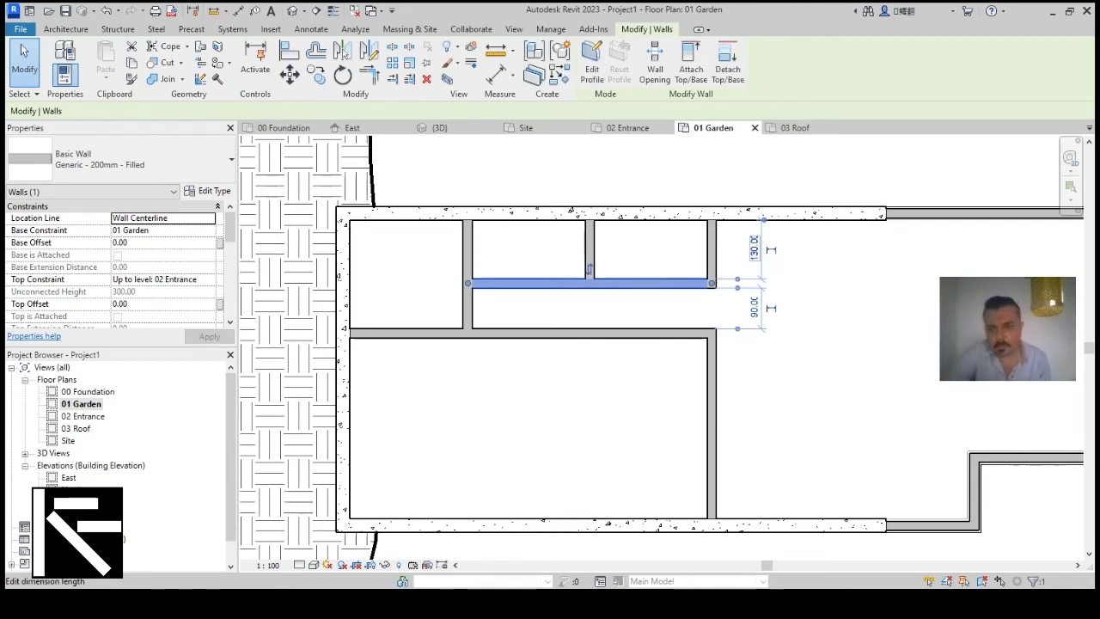
left_click(753, 307)
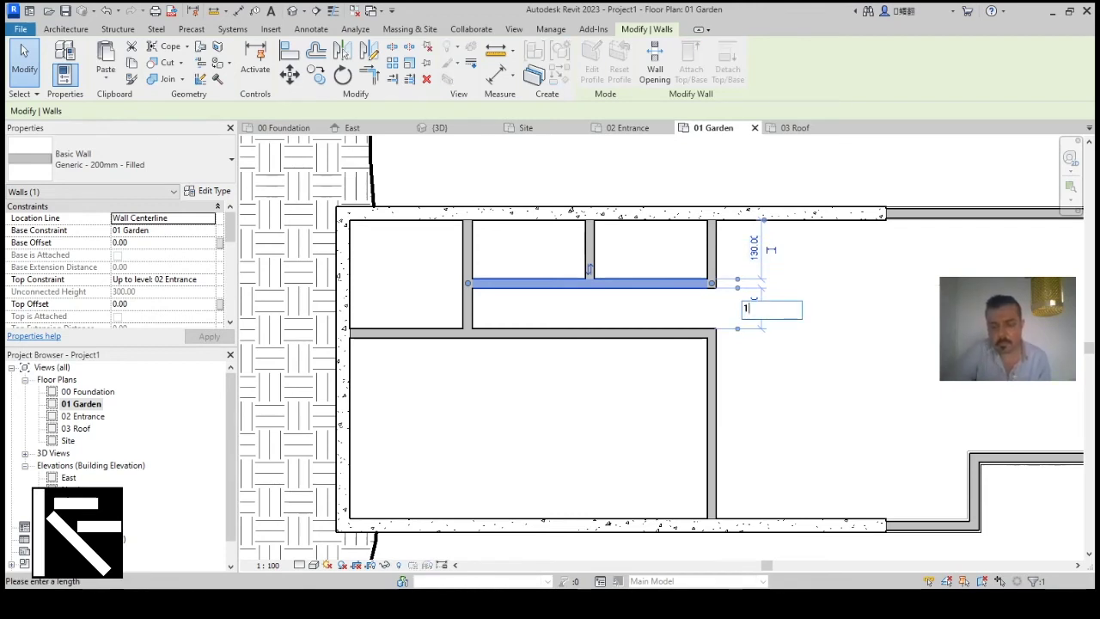
key("Return")
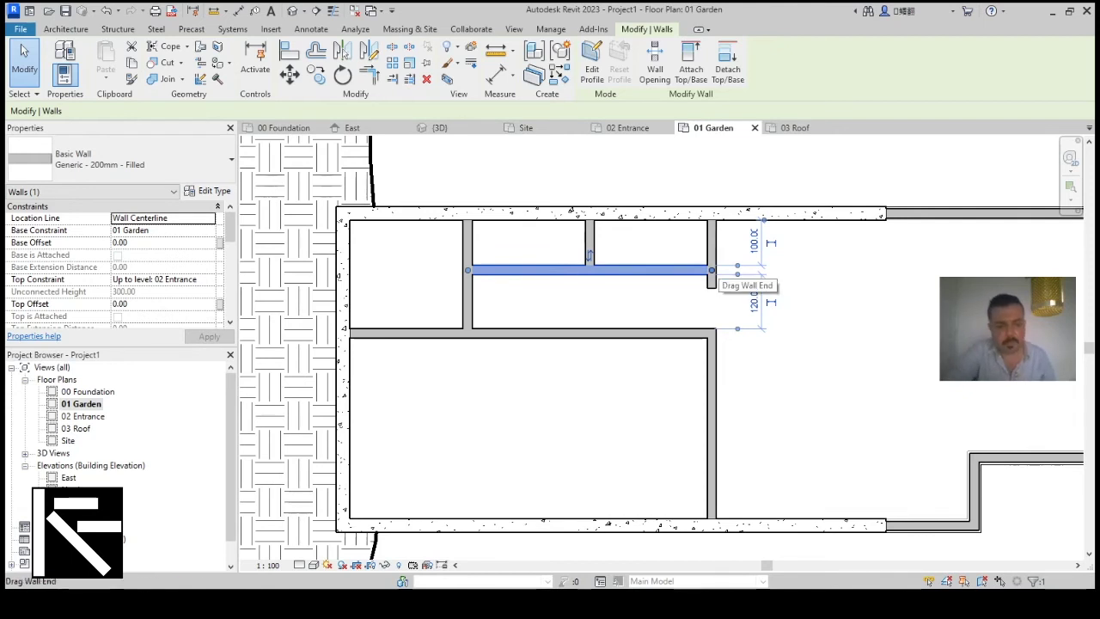
key("Escape")
Trim the protruding vertical wall stub to a corner with the corridor's upper horizontal wall.
left_click(711, 246)
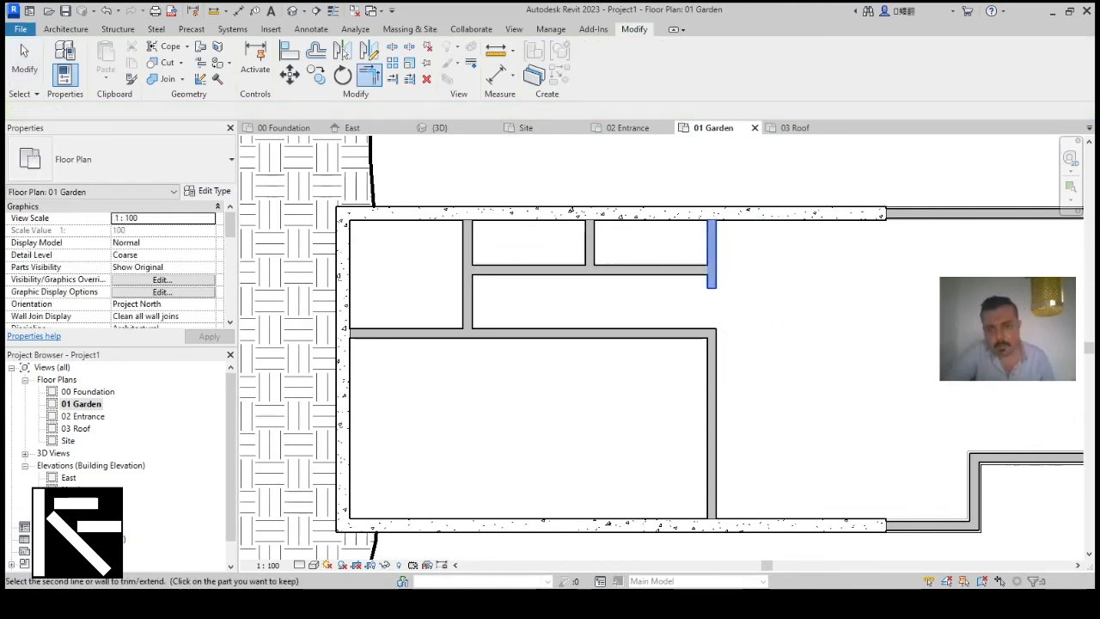
left_click(657, 270)
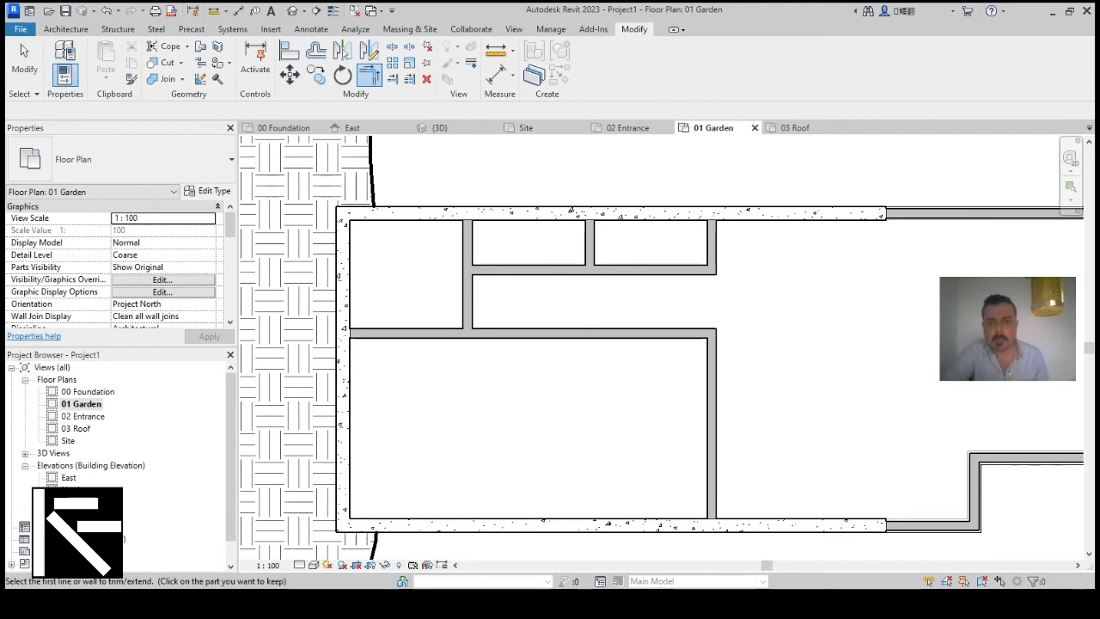
scroll(669, 365, "down", 4)
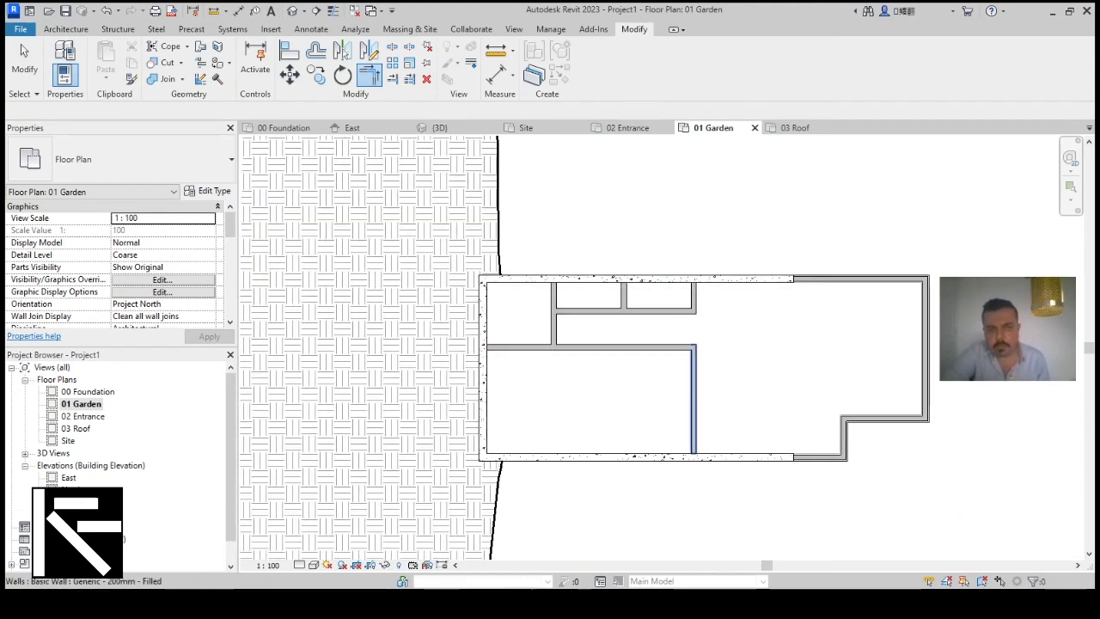
left_click(693, 399)
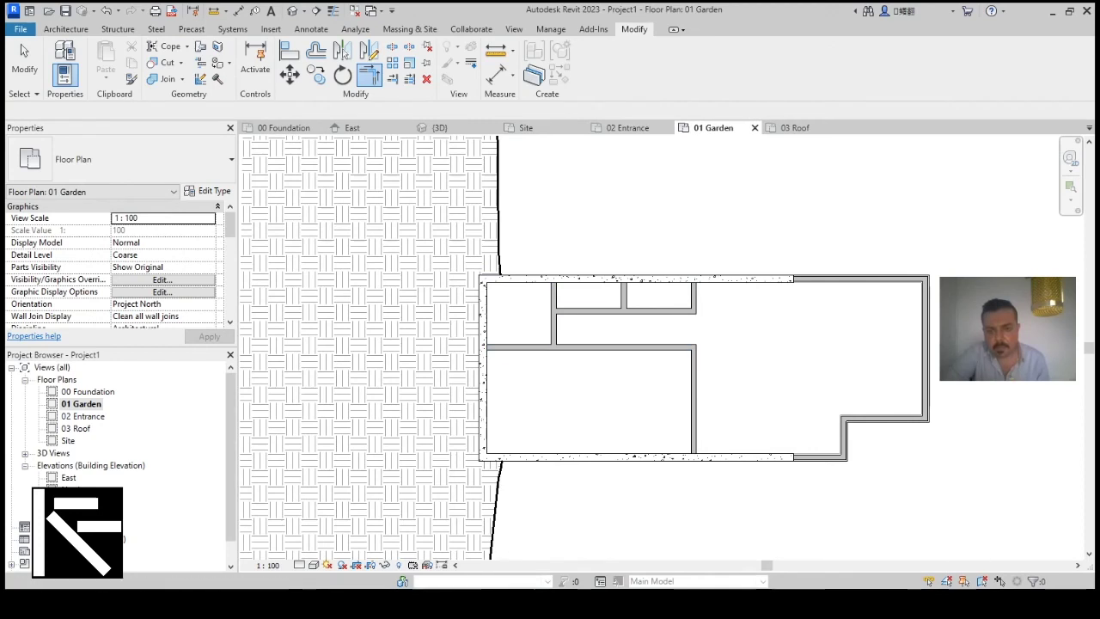
On the 02 Entrance plan, draw a wall about 550 down from the upper exterior wall, continuing about 545 horizontally to the far exterior wall.
double_click(83, 416)
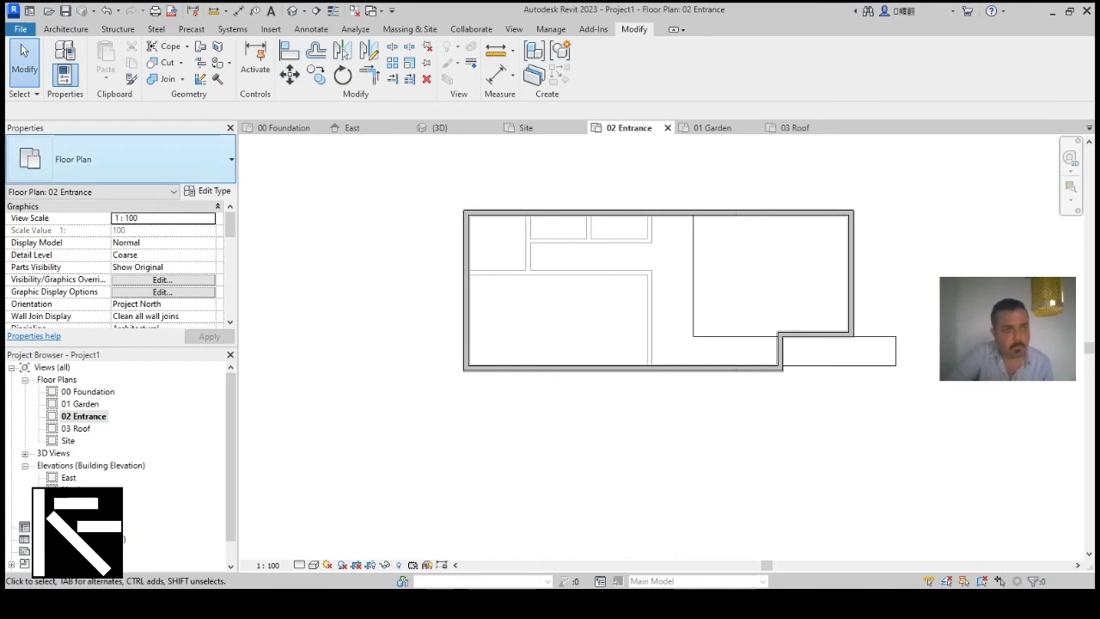
left_click(65, 29)
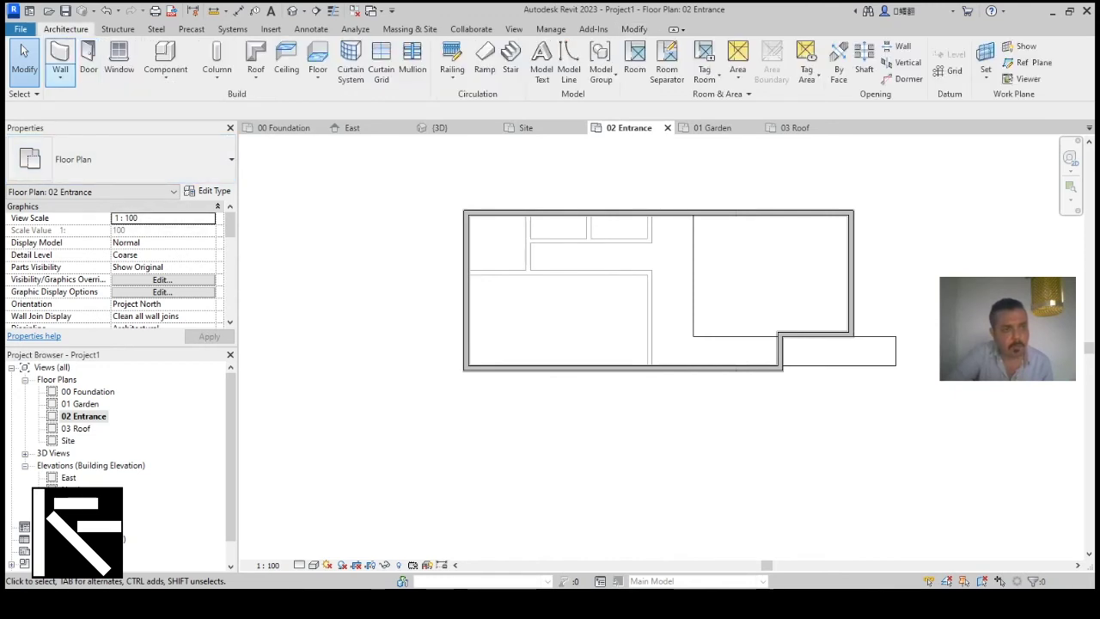
left_click(60, 75)
left_click(101, 101)
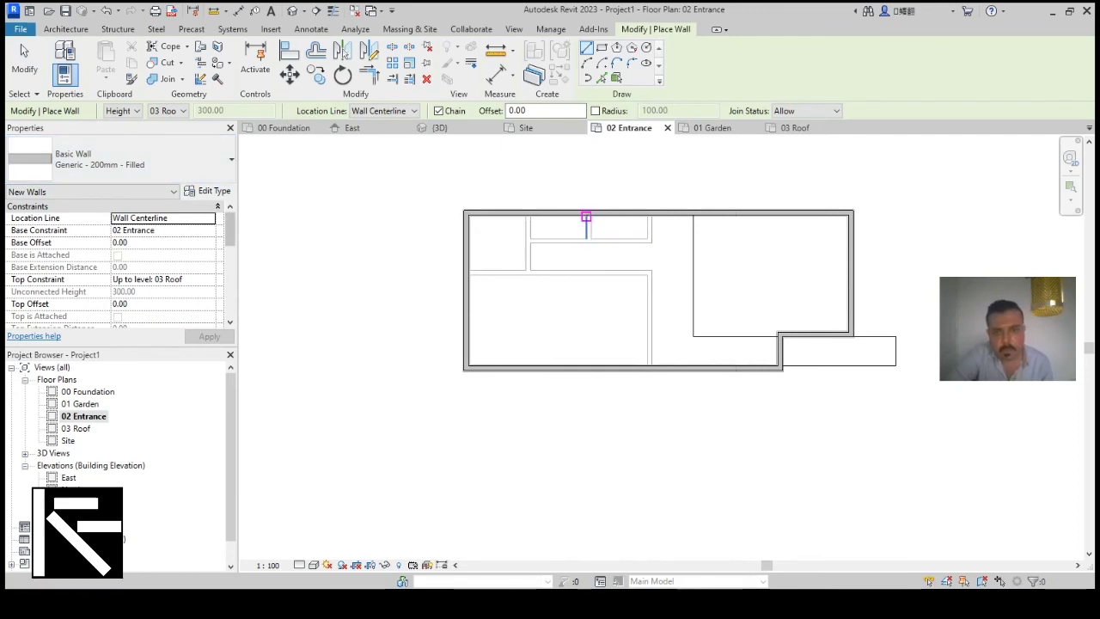
scroll(589, 219, "up", 4)
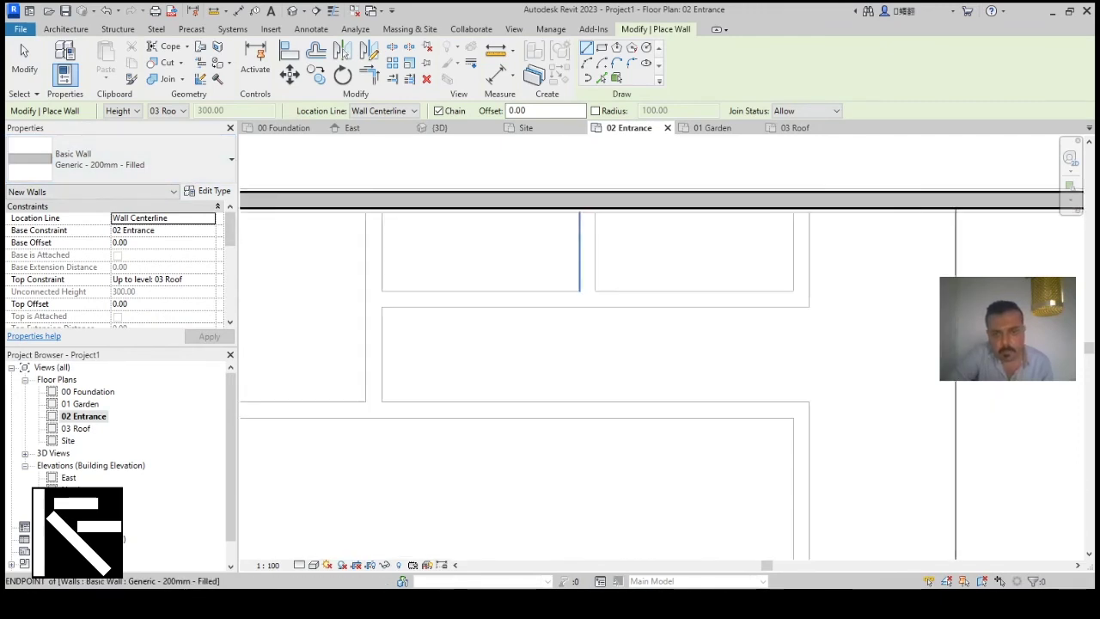
left_click(582, 217)
scroll(582, 217, "down", 2)
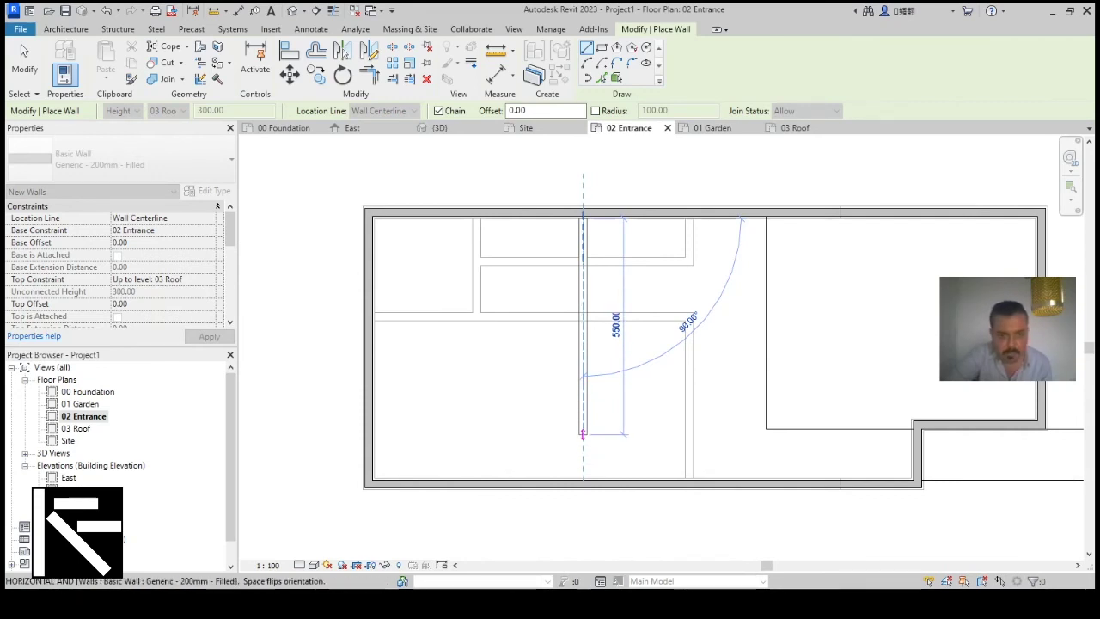
left_click(582, 434)
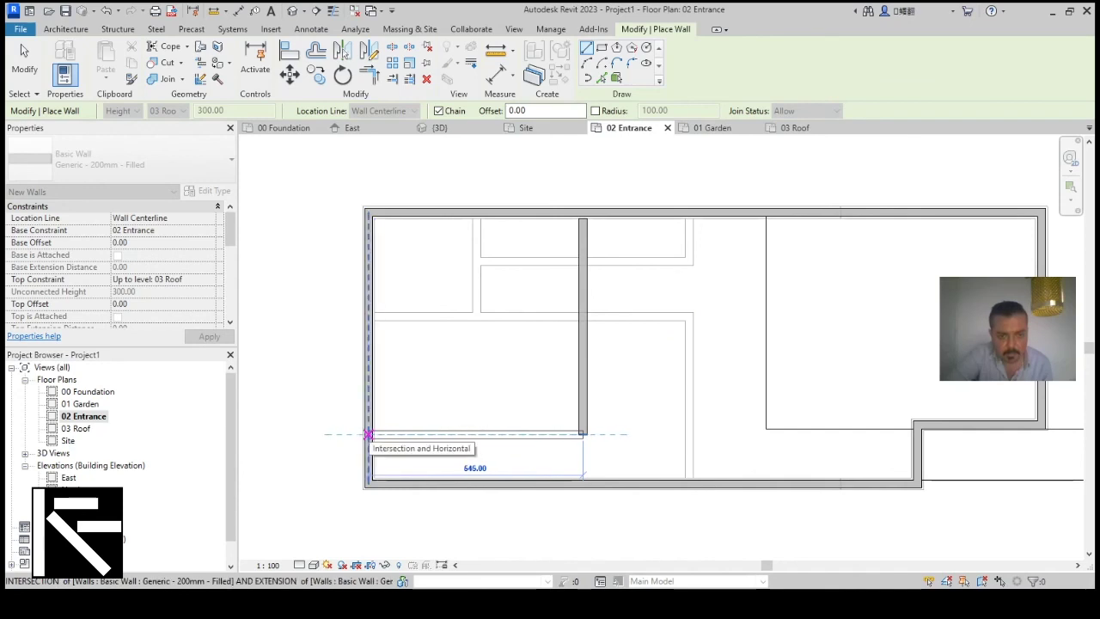
left_click(368, 434)
key("Escape")
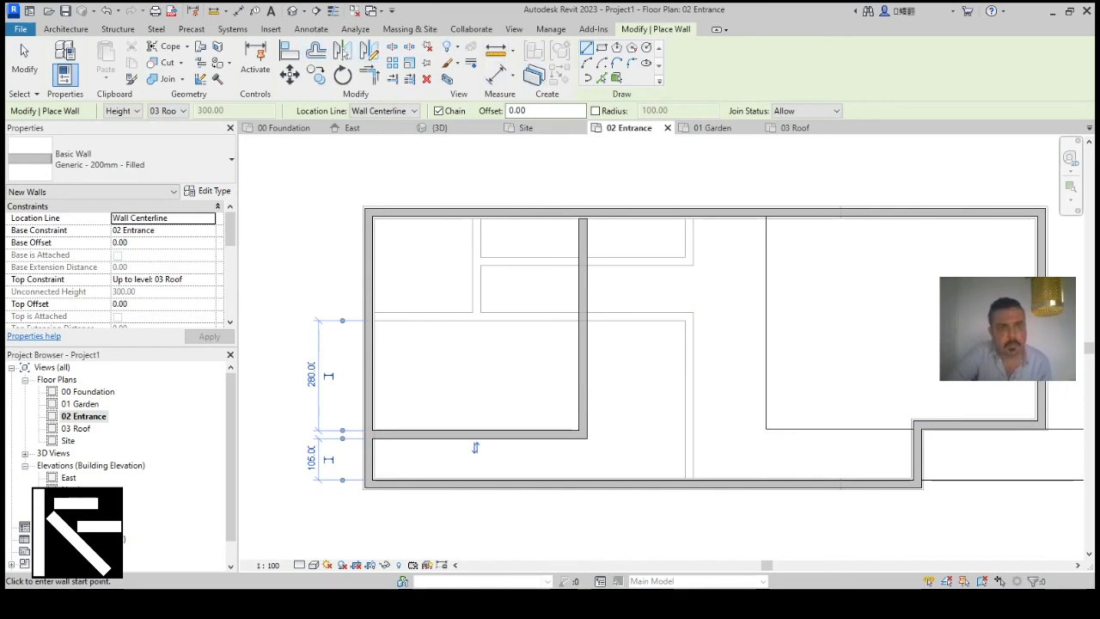
Align the upper face of the new horizontal interior wall with the inner face of the horizontal exterior wall at the notch.
left_click(289, 49)
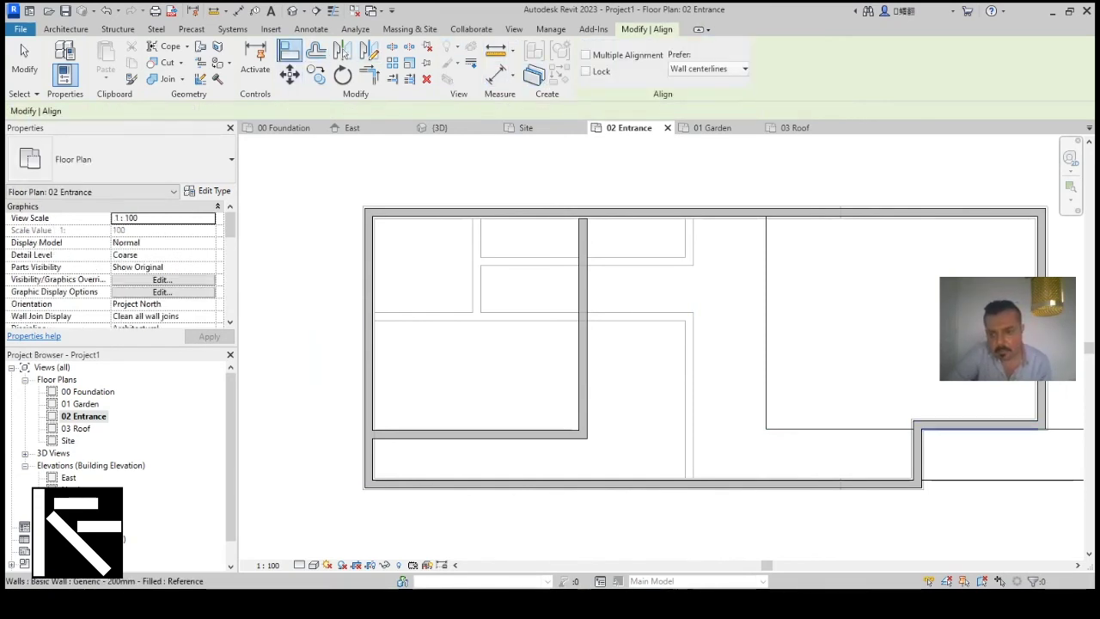
left_click(936, 422)
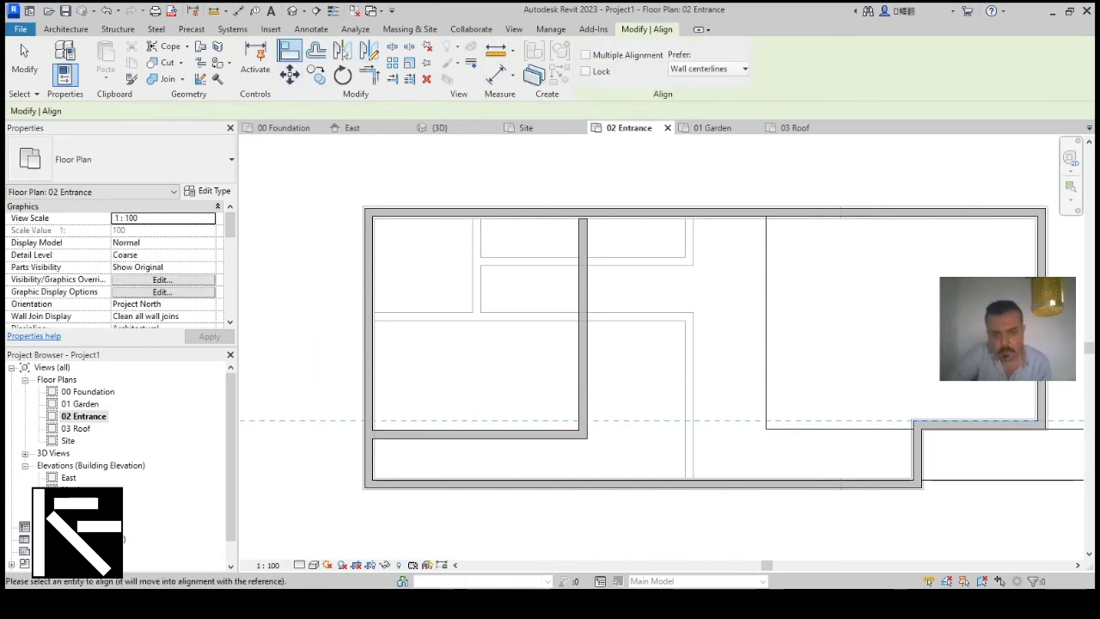
key("Tab")
key("Tab")
left_click(706, 420)
Draw a vertical partition from the middle of the horizontal interior wall down to the lower exterior wall.
key("w")
key("a")
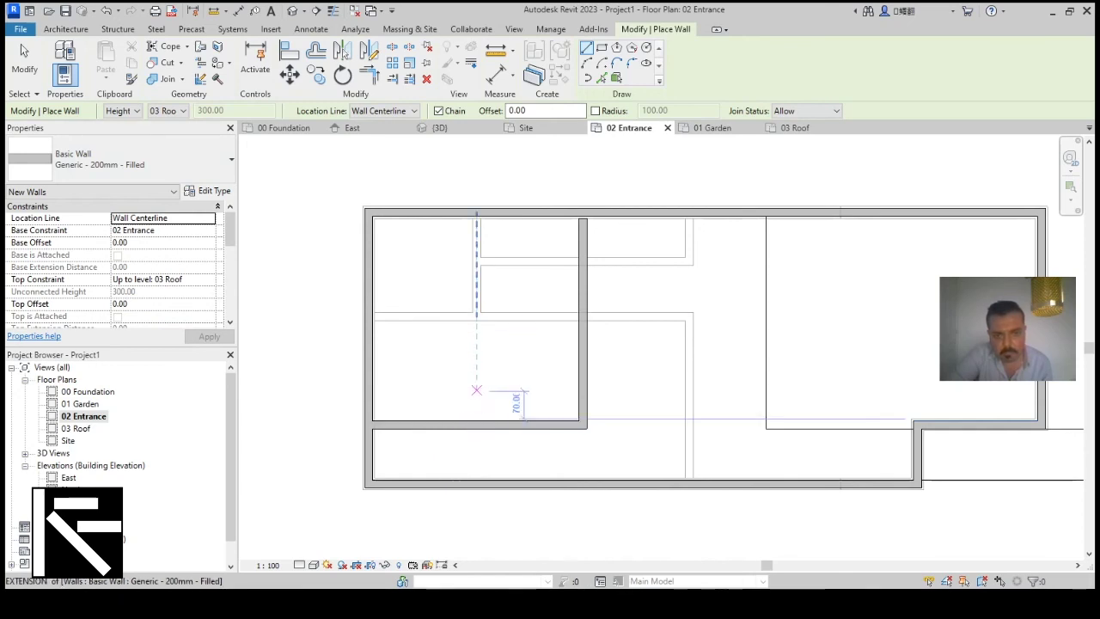
left_click(475, 424)
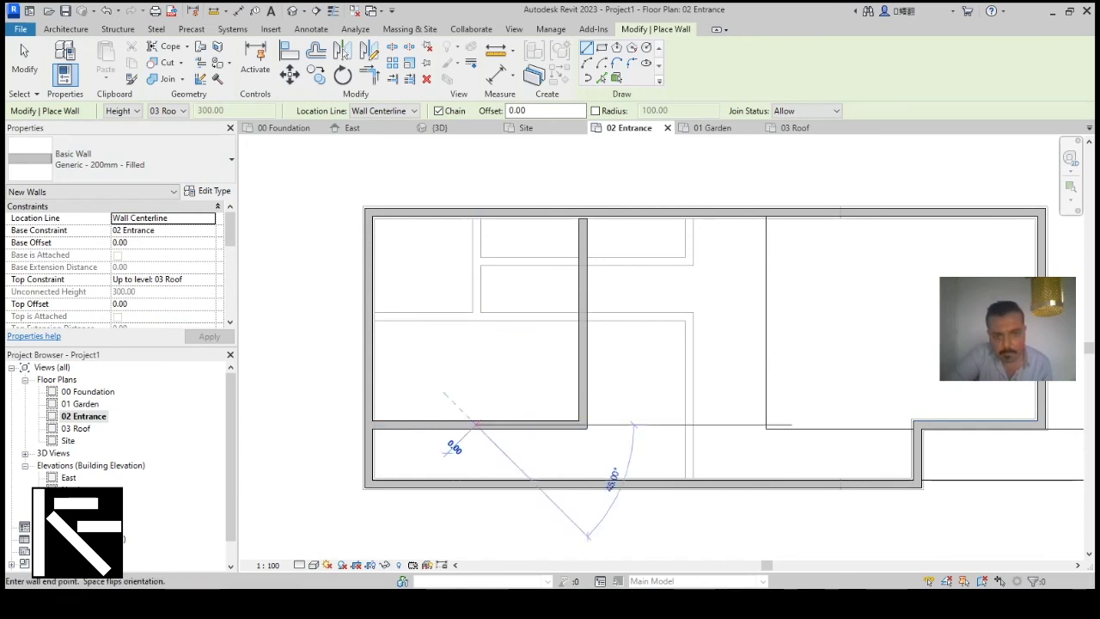
left_click(475, 482)
key("Escape")
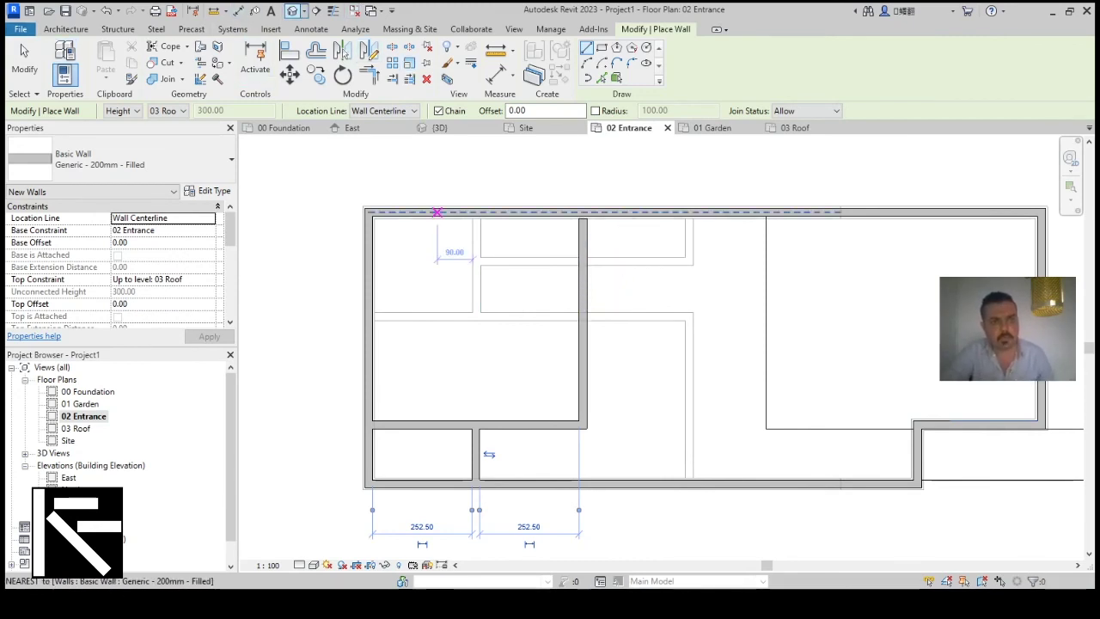
In the 3D view, lower the section box's upper face below the roof to expose the entrance-level walls.
left_click(294, 11)
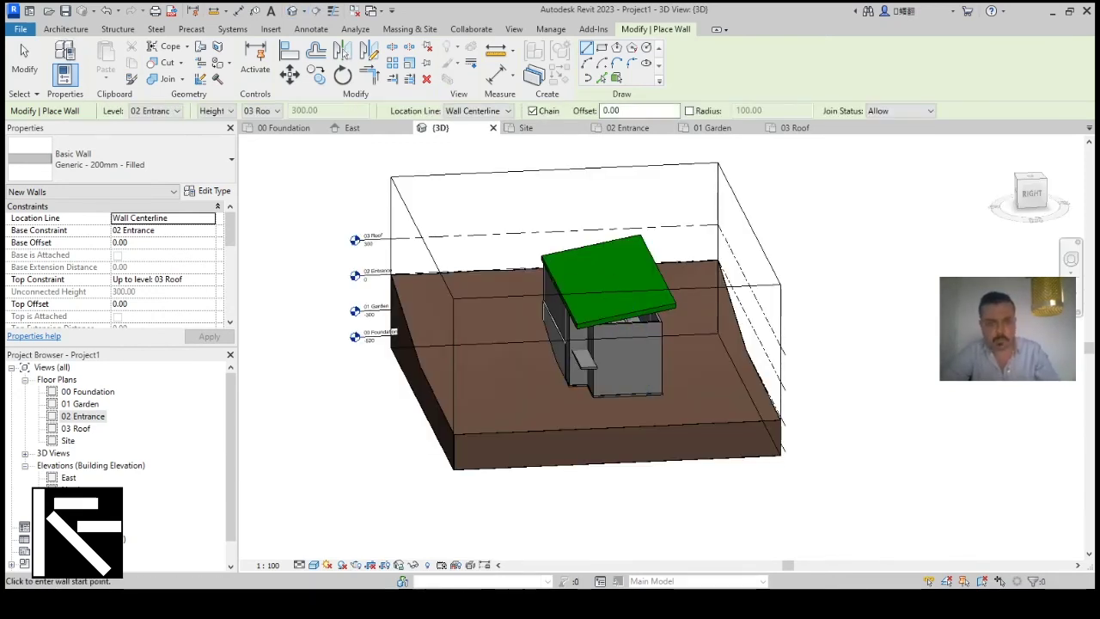
key("Escape")
scroll(616, 207, "up", 3)
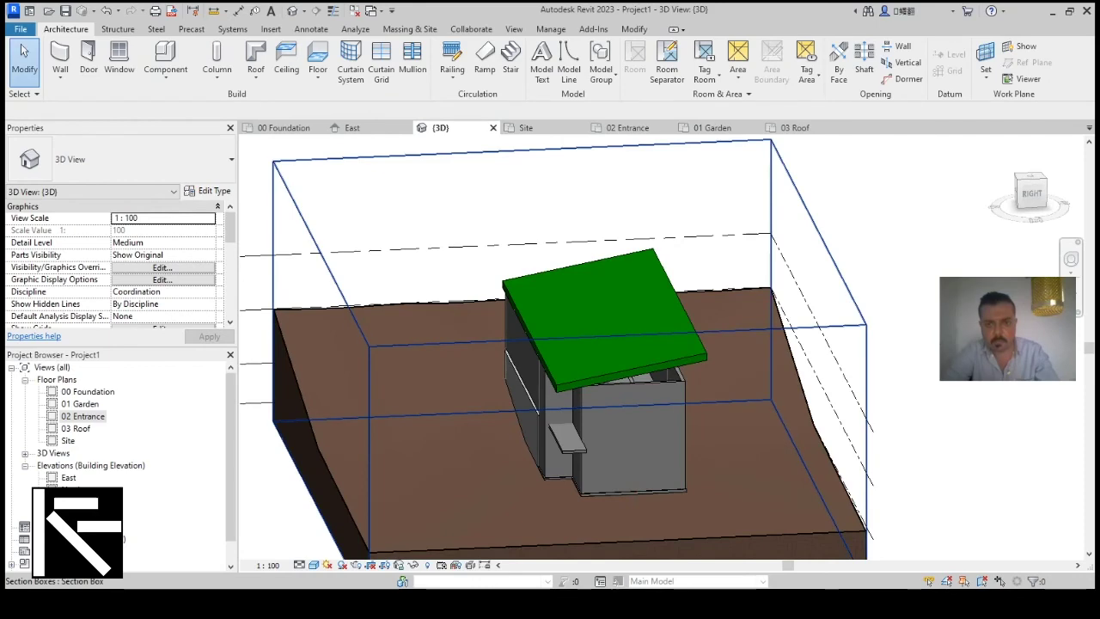
left_click(621, 146)
left_click_drag(569, 243, 570, 376)
left_click_drag(866, 324, 864, 456)
middle_click_drag(865, 457, 780, 512, "shift")
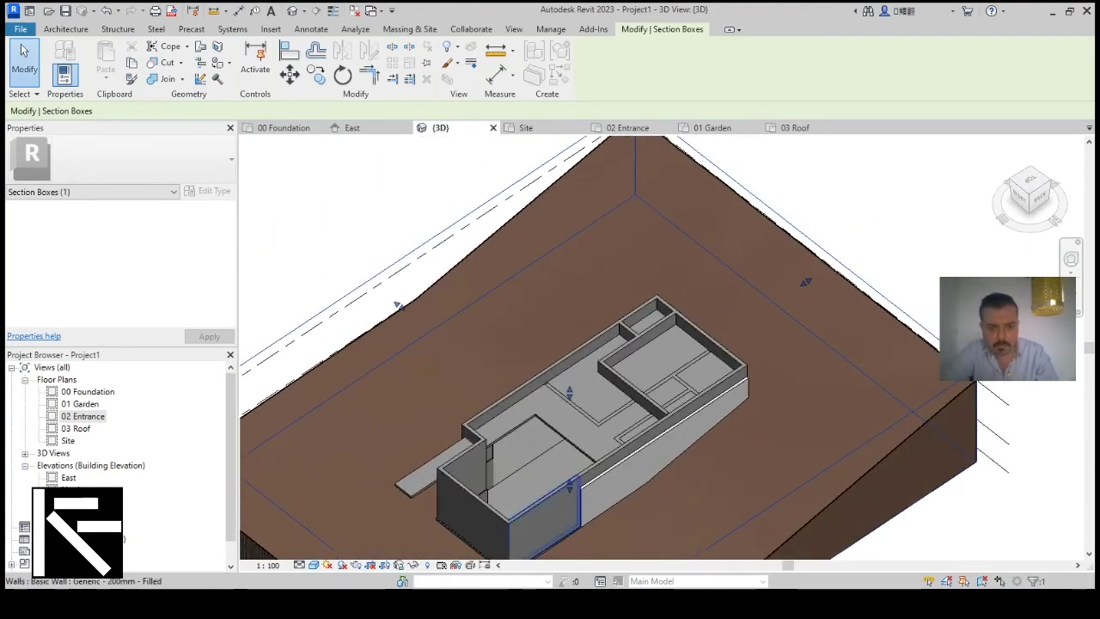
scroll(490, 497, "up", 5)
scroll(633, 344, "down", 3)
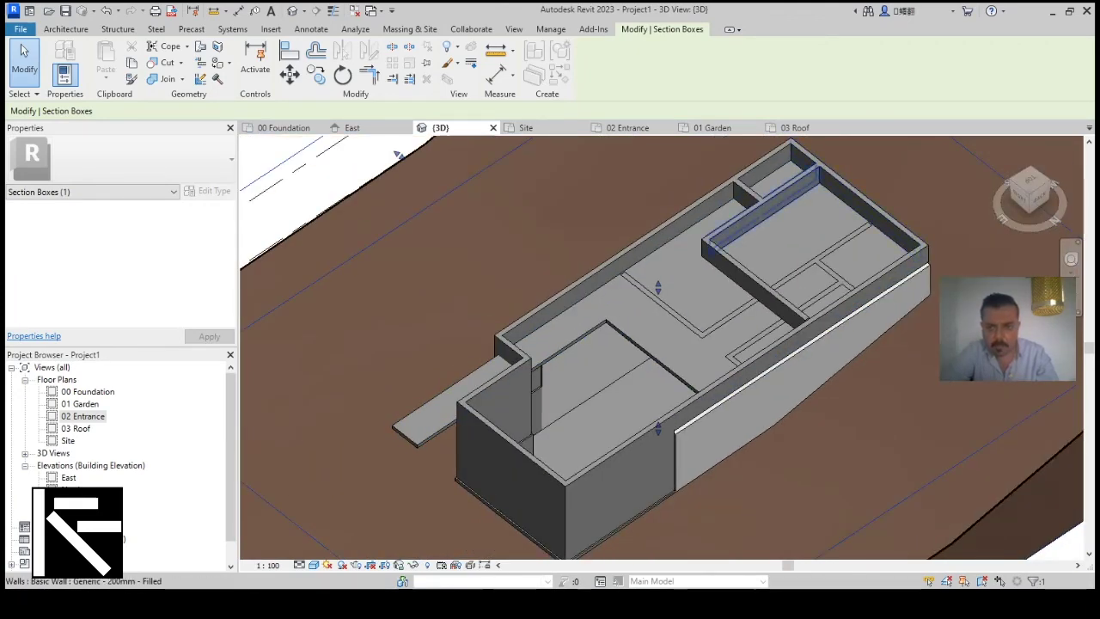
Lower the section box's upper face further to cut through the retaining walls and inspect the garden-level interior walls.
left_click_drag(657, 288, 658, 317)
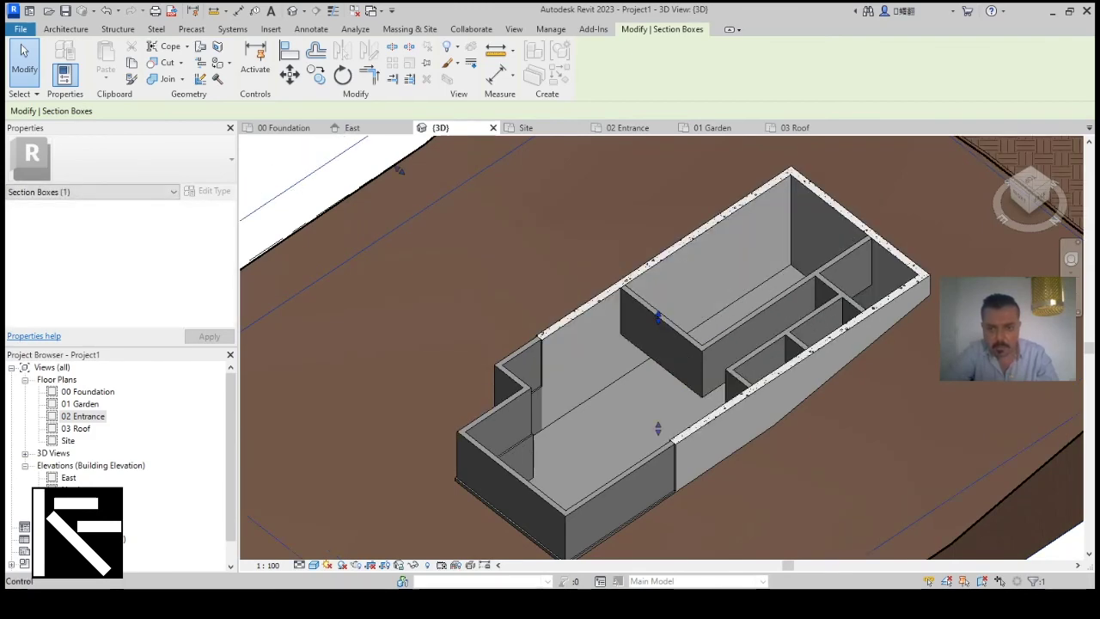
scroll(655, 330, "up", 2)
mouse_move(655, 330)
middle_mouse_down("shift")
mouse_move(860, 325)
mouse_move(640, 319)
middle_mouse_up("shift")
middle_click_drag(731, 370, 1005, 370, "shift")
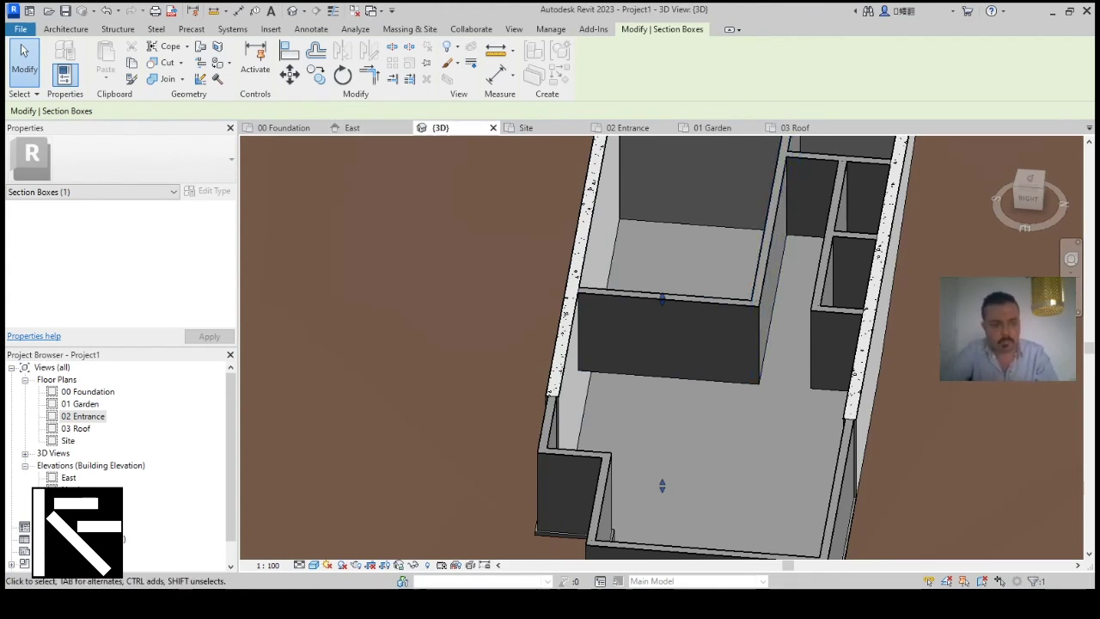
On the 01 Garden plan, start an architectural floor and trace its boundary along the inner edges of the retaining, notch, right and upper exterior walls.
left_click(712, 128)
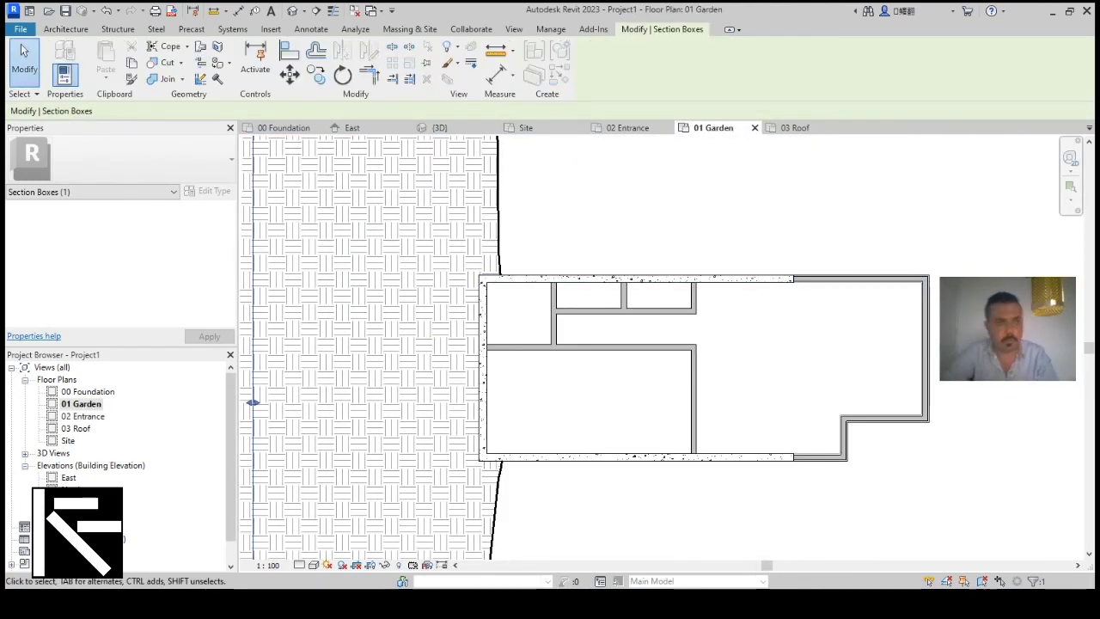
left_click(67, 30)
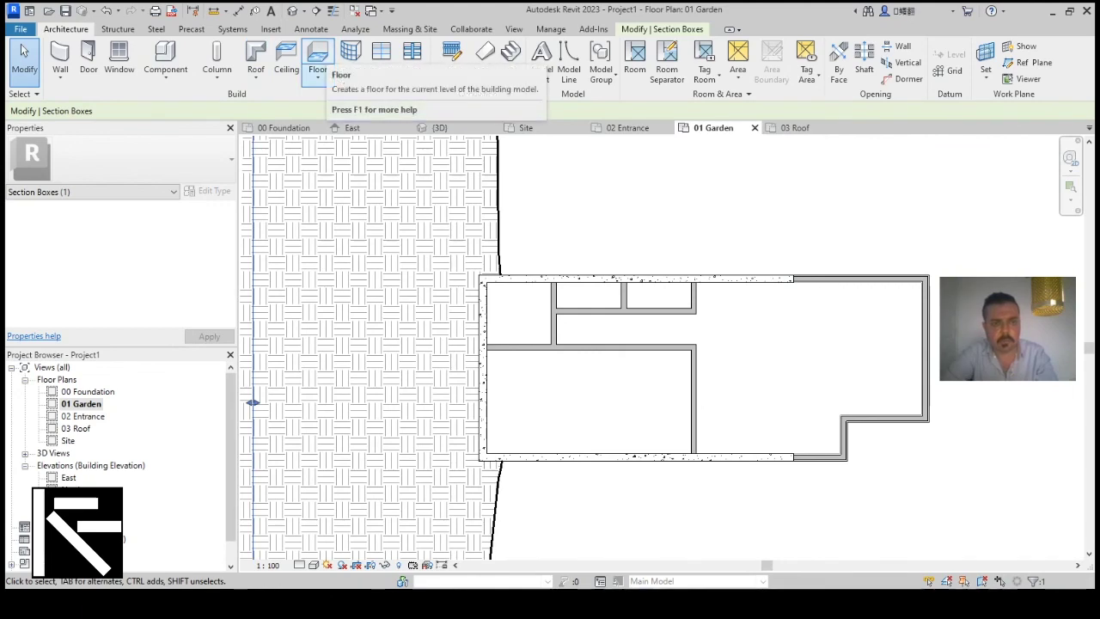
left_click(318, 78)
left_click(353, 101)
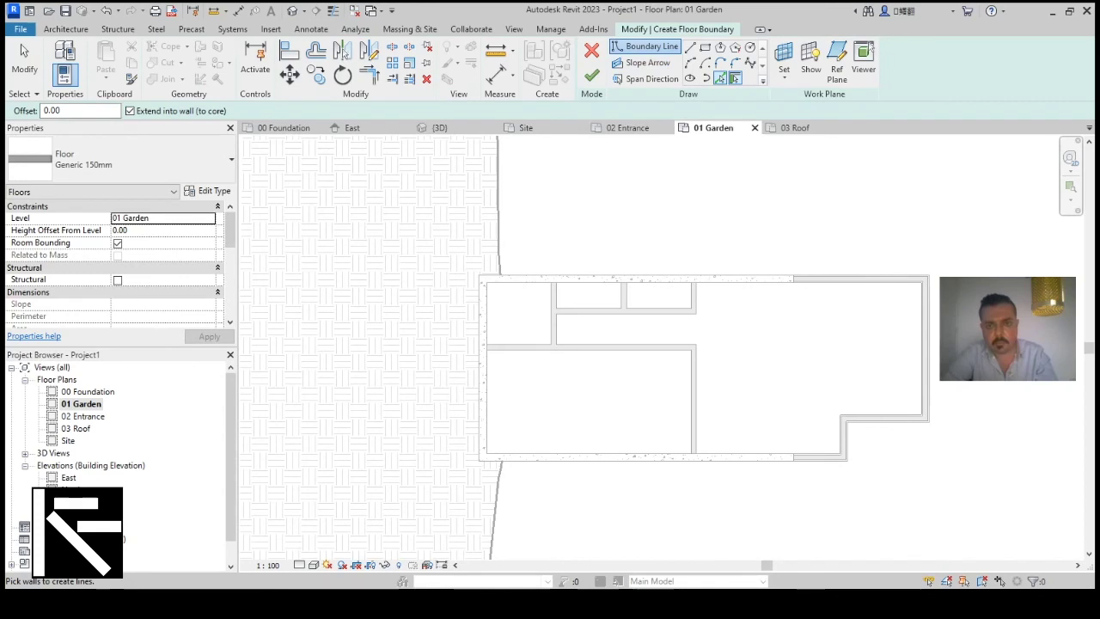
left_click(664, 282)
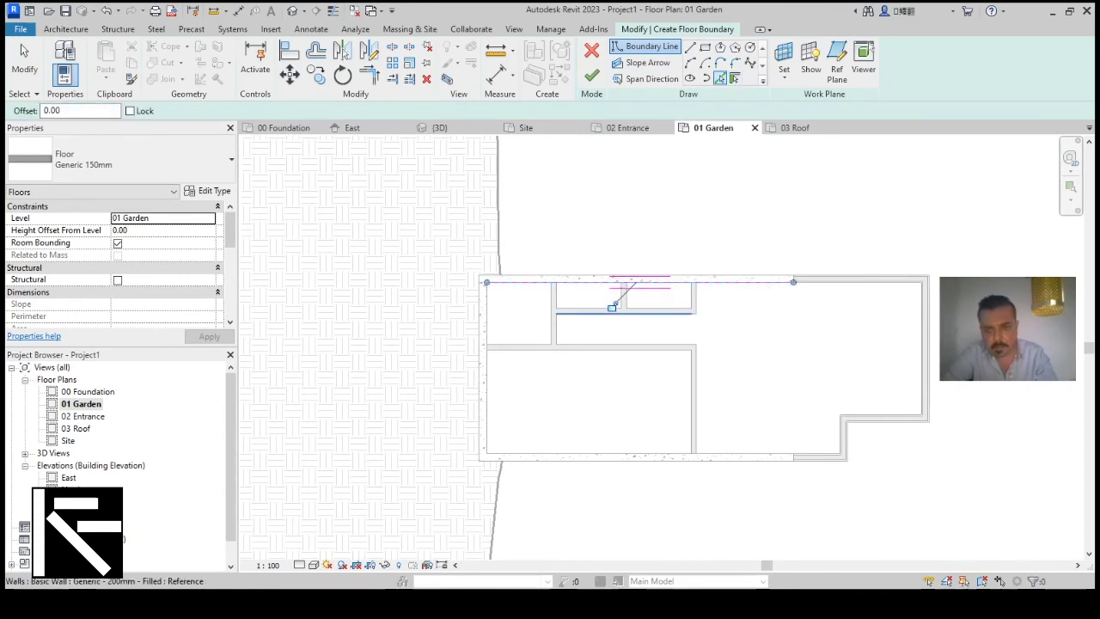
key("Tab")
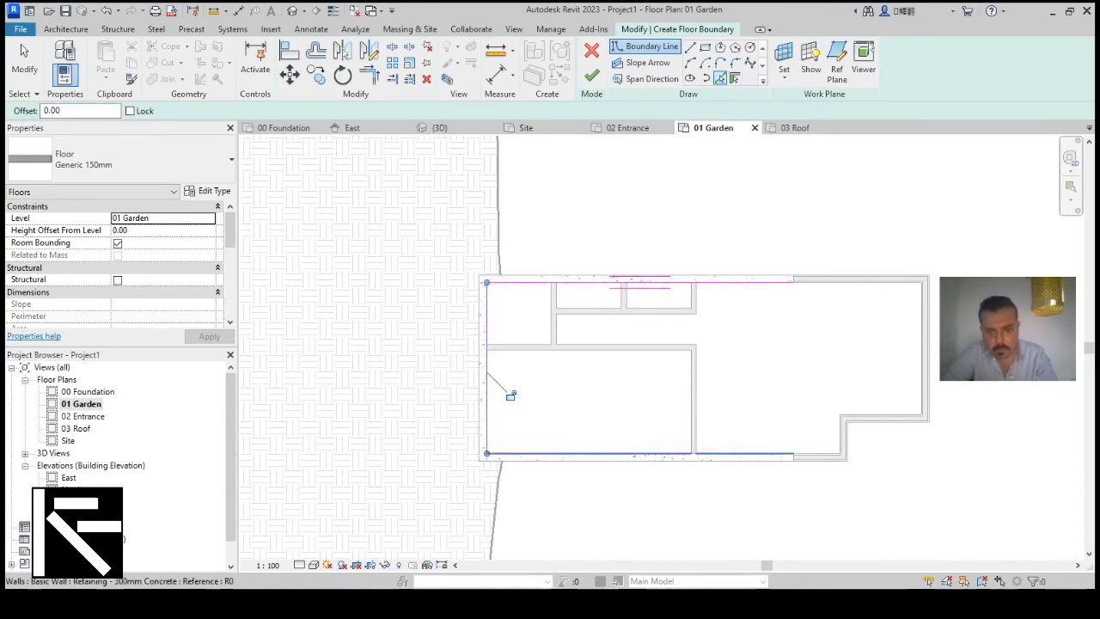
scroll(847, 426, "up", 4)
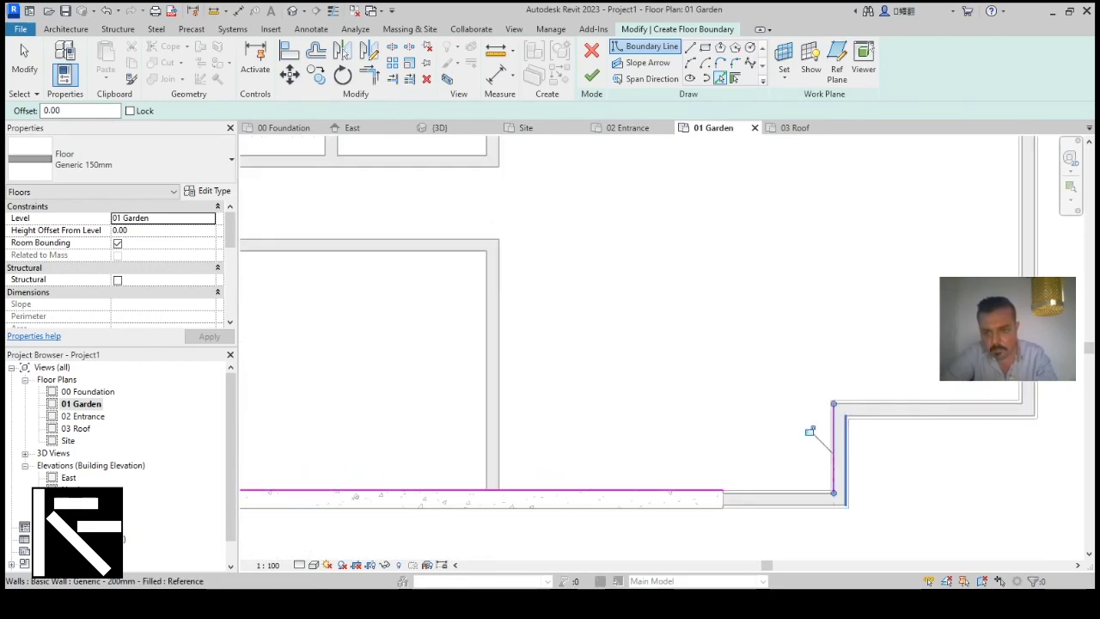
left_click(809, 431)
scroll(840, 389, "down", 2)
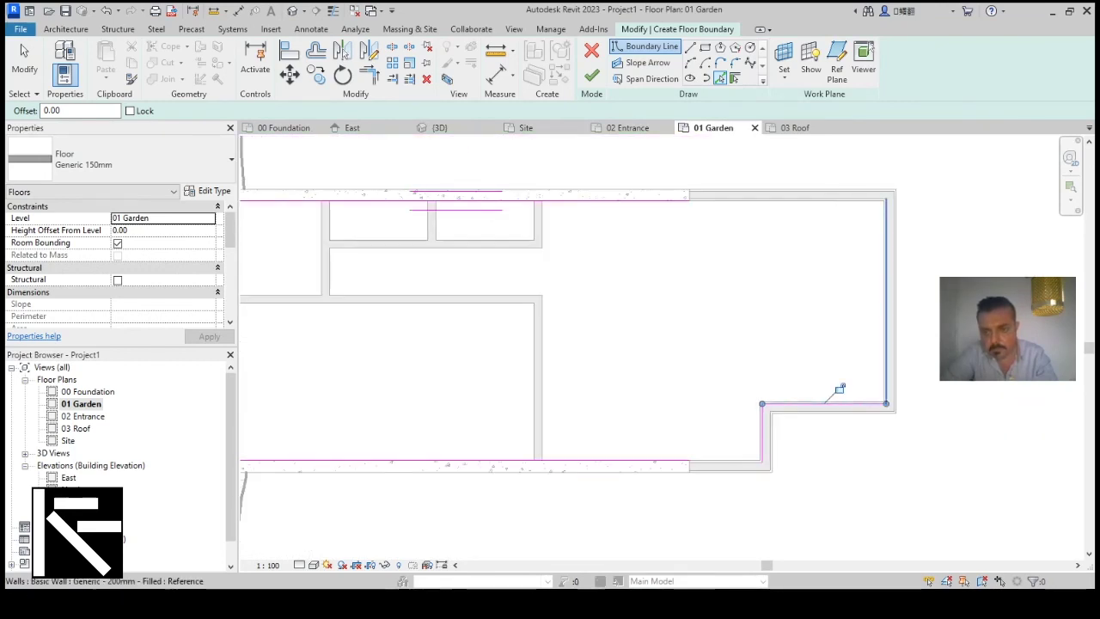
scroll(691, 195, "up", 5)
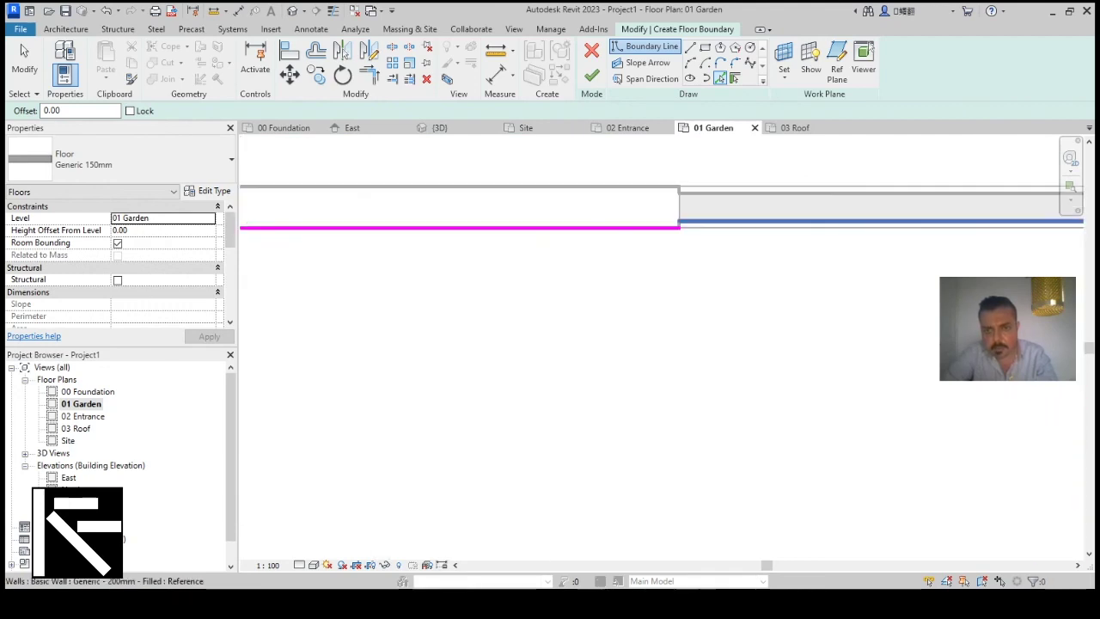
scroll(675, 222, "up", 3)
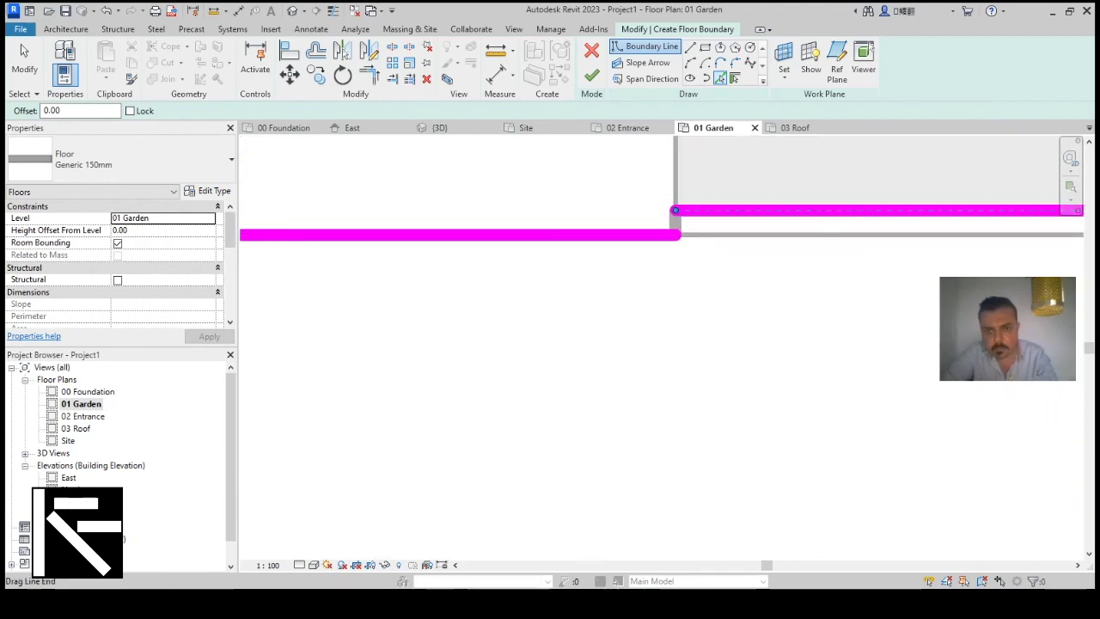
Add a boundary line at the end of the upper retaining wall and trim it to a corner with the adjoining exterior wall's line.
left_click(676, 223)
scroll(645, 216, "down", 3)
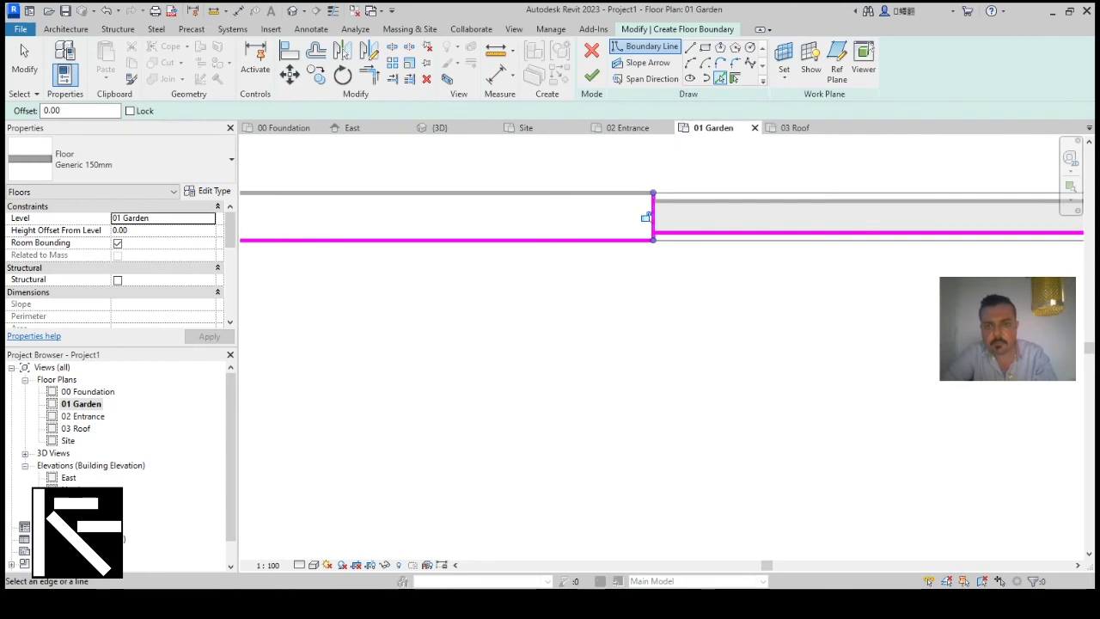
key("t")
key("r")
scroll(651, 238, "up", 3)
left_click(679, 224)
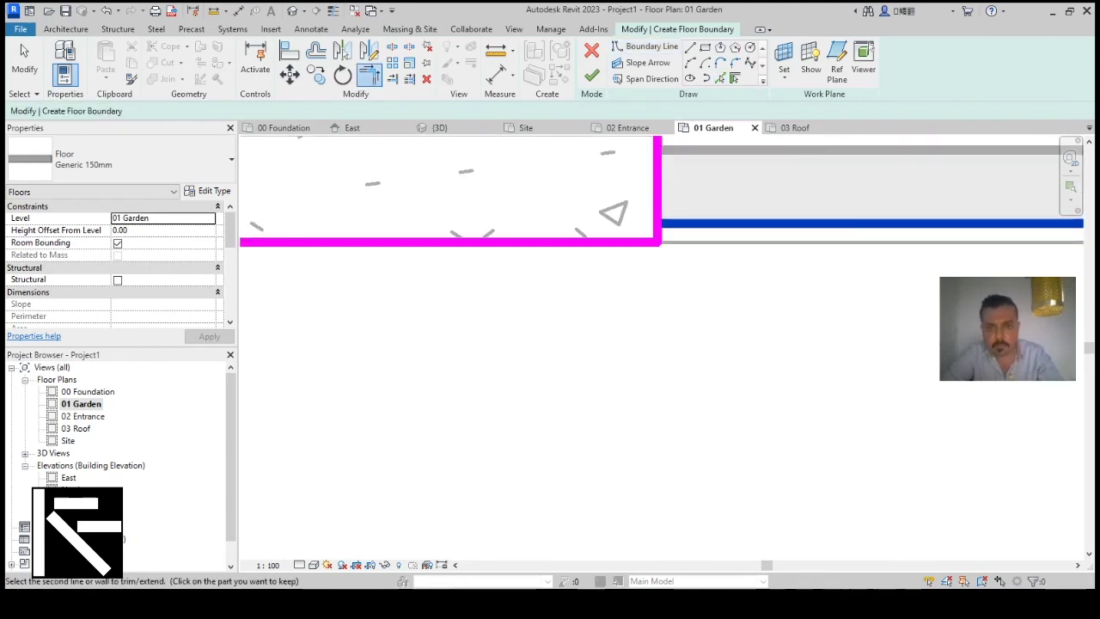
left_click(657, 234)
Pick boundary lines along the lower exterior wall and the lower retaining wall's end, and trim them to a corner.
scroll(620, 215, "down", 7)
scroll(625, 397, "up", 1)
scroll(623, 397, "up", 3)
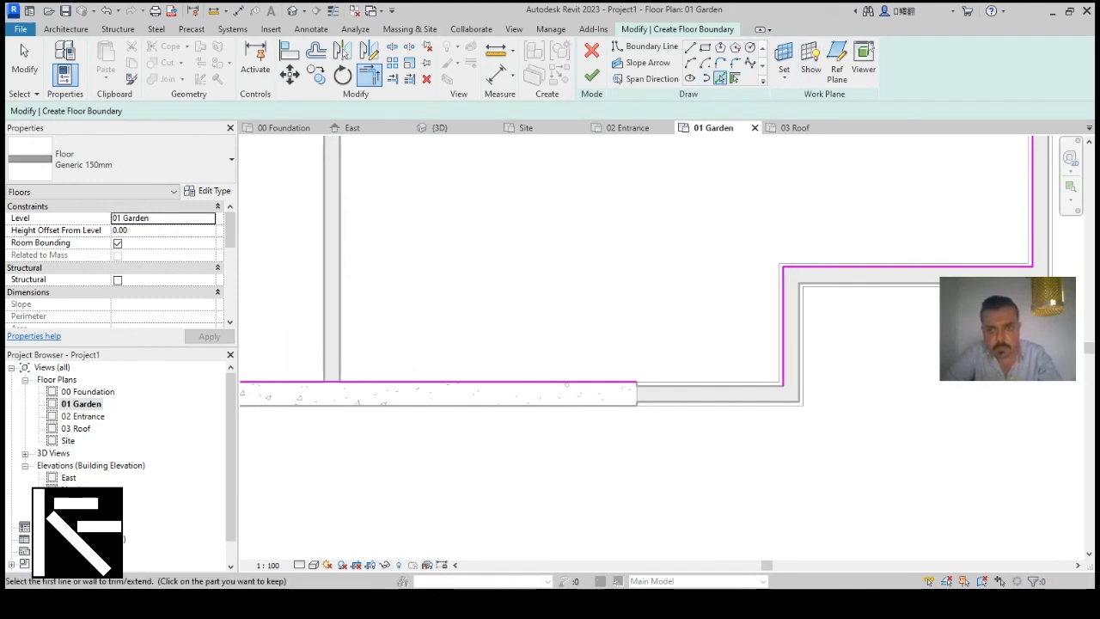
left_click(720, 79)
scroll(636, 388, "up", 5)
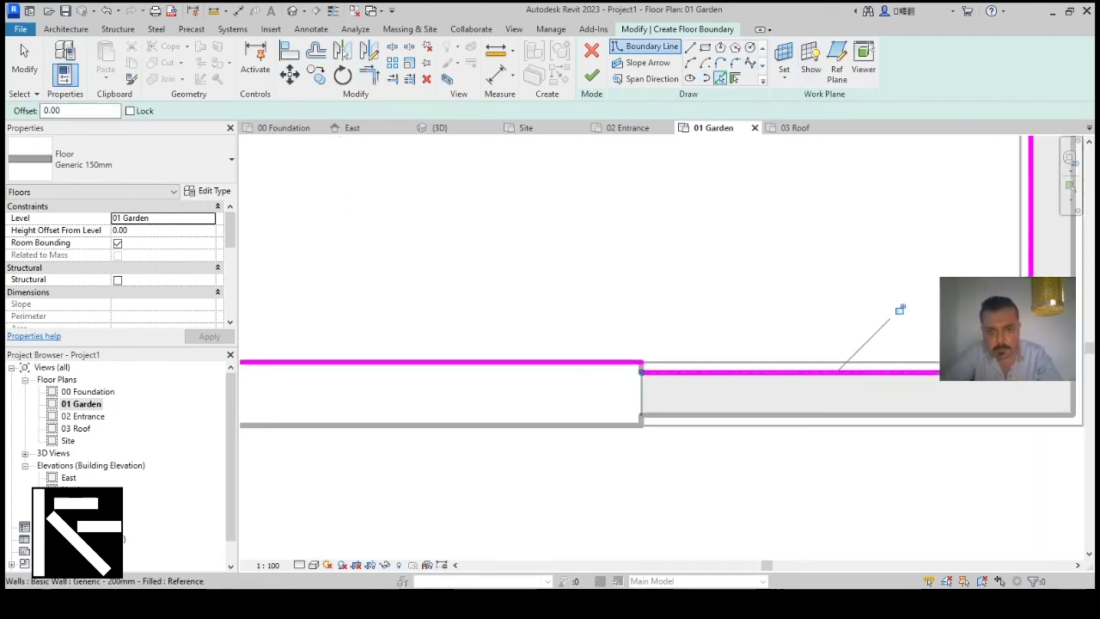
left_click(640, 469)
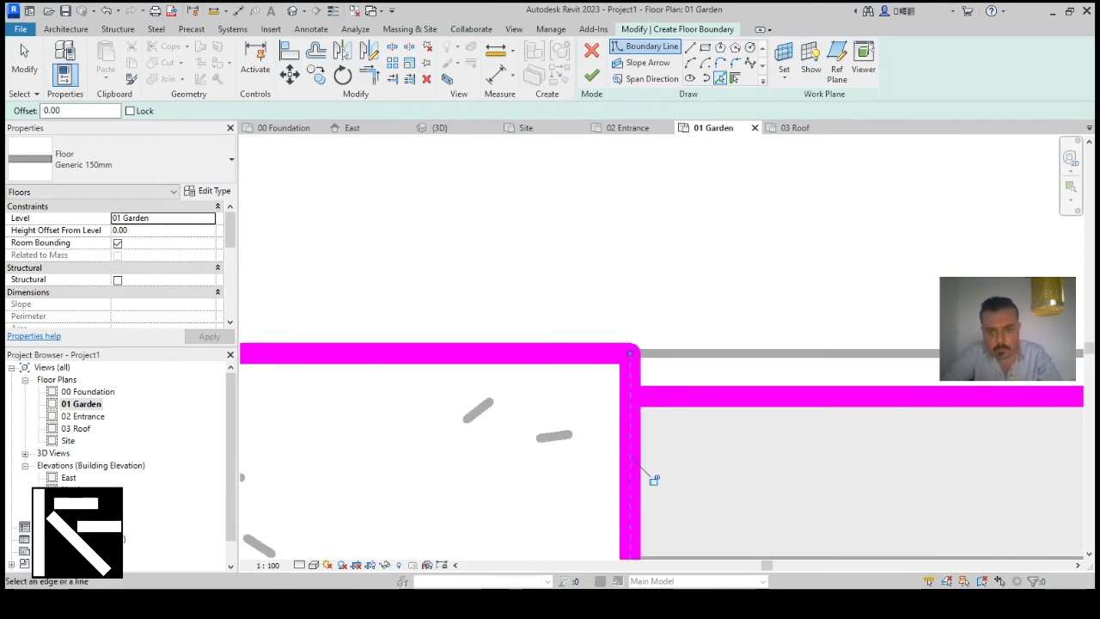
key("r")
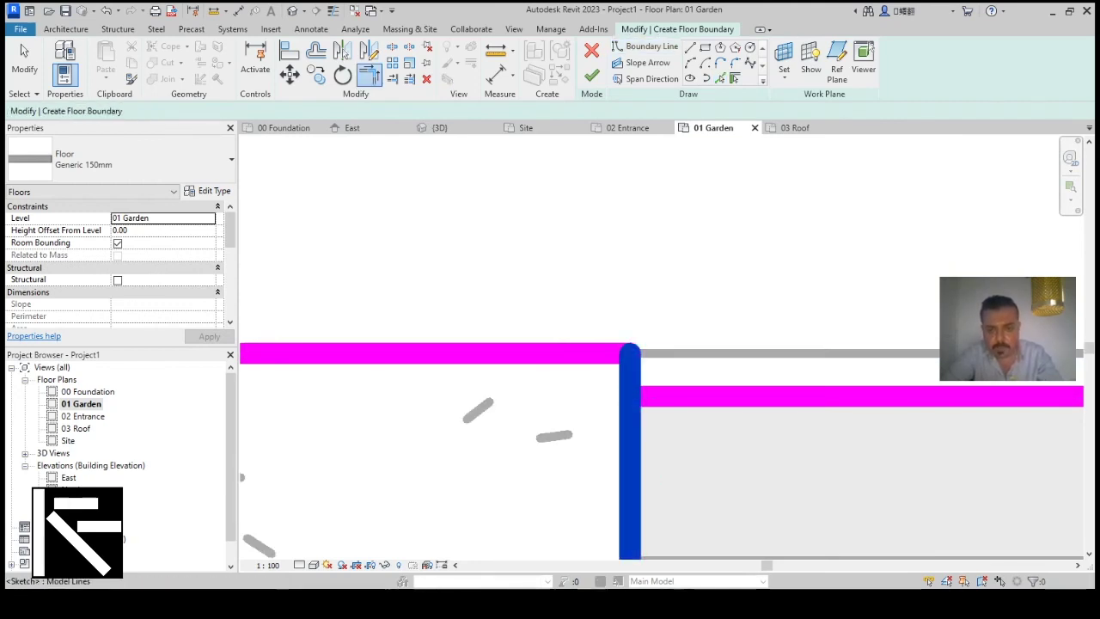
left_click(630, 375)
left_click(674, 396)
scroll(648, 392, "down", 9)
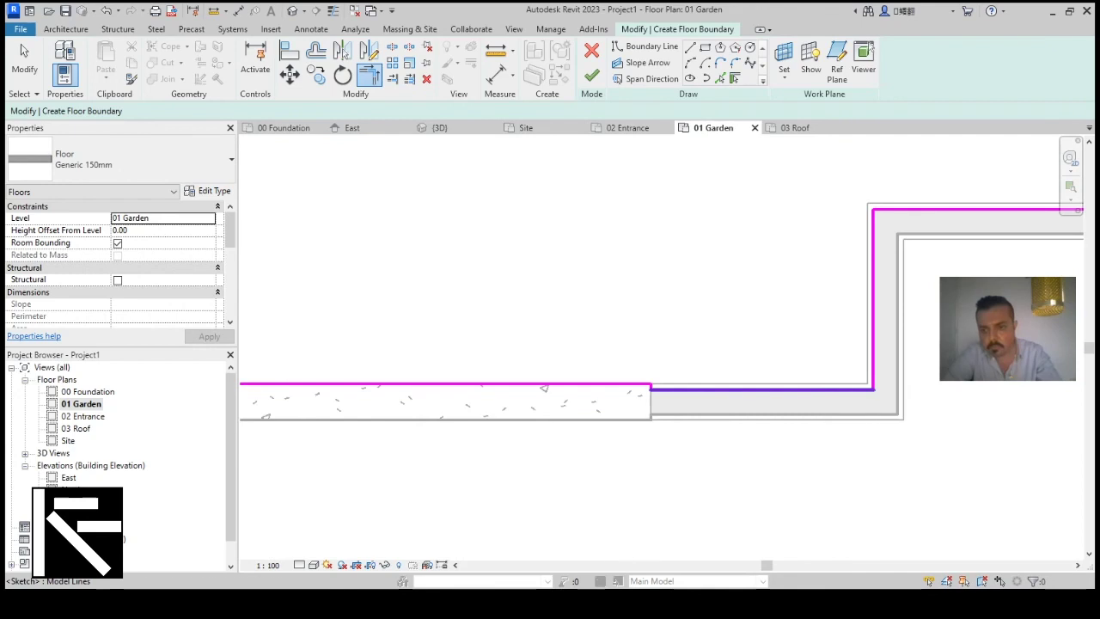
scroll(816, 395, "down", 1)
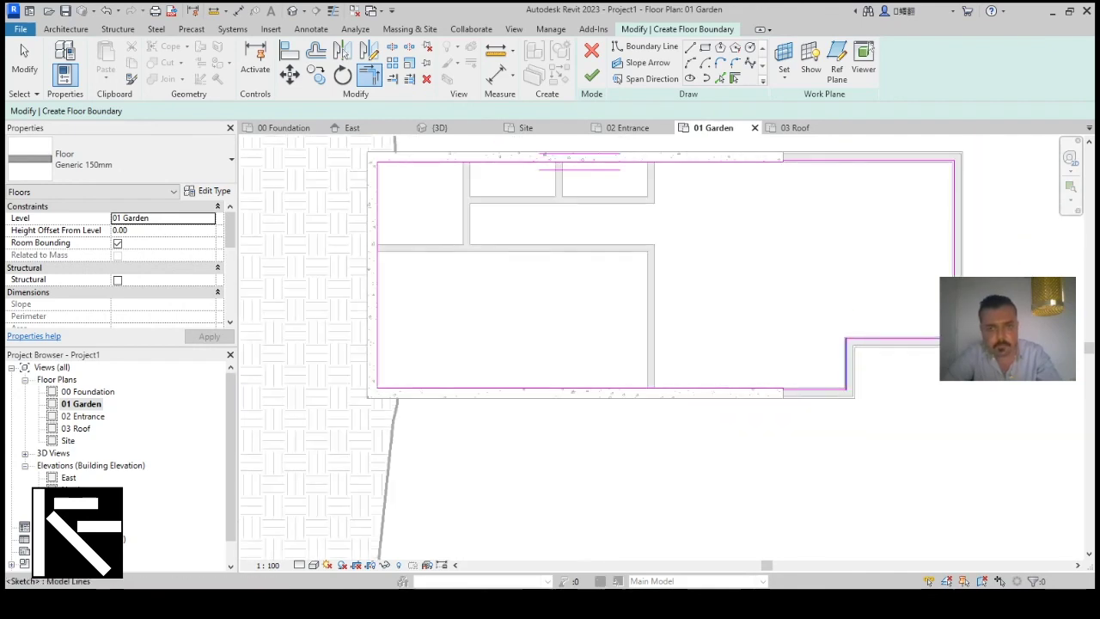
Finish the garden floor boundary and attach the walls that reach this floor's level to its bottom.
middle_click_drag(799, 399, 721, 454)
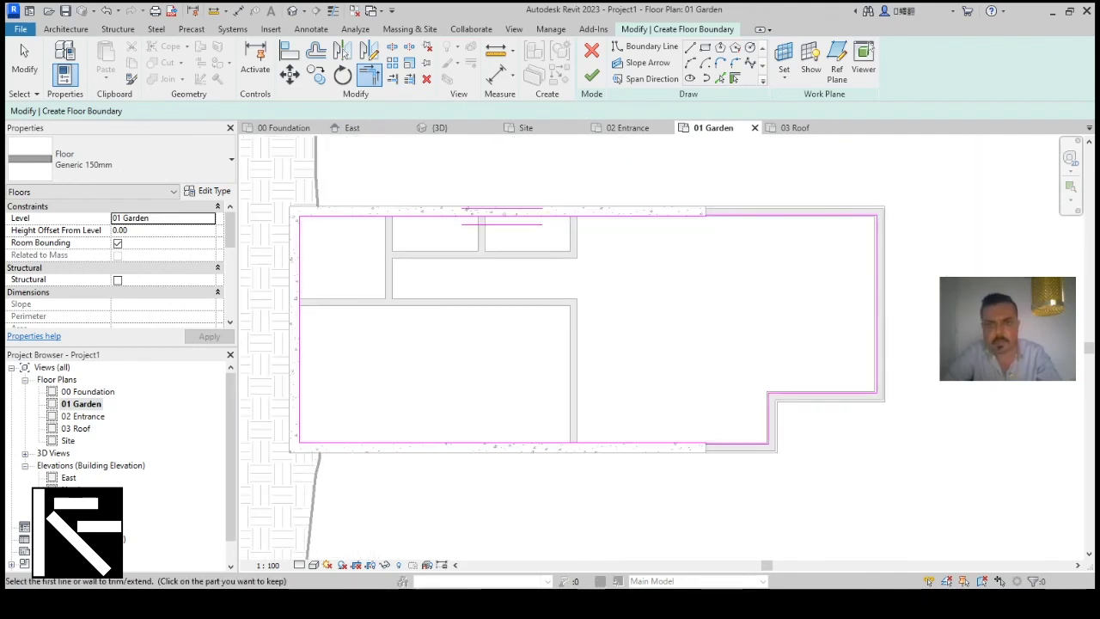
left_click(591, 75)
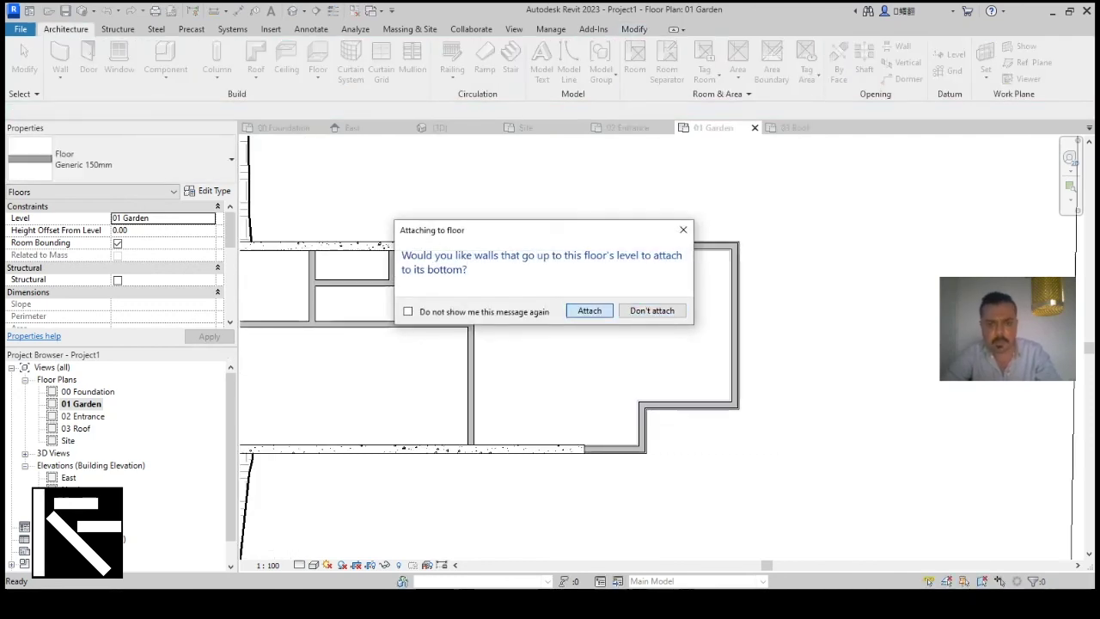
left_click(590, 310)
scroll(533, 343, "up", 1)
middle_click_drag(533, 344, 645, 325)
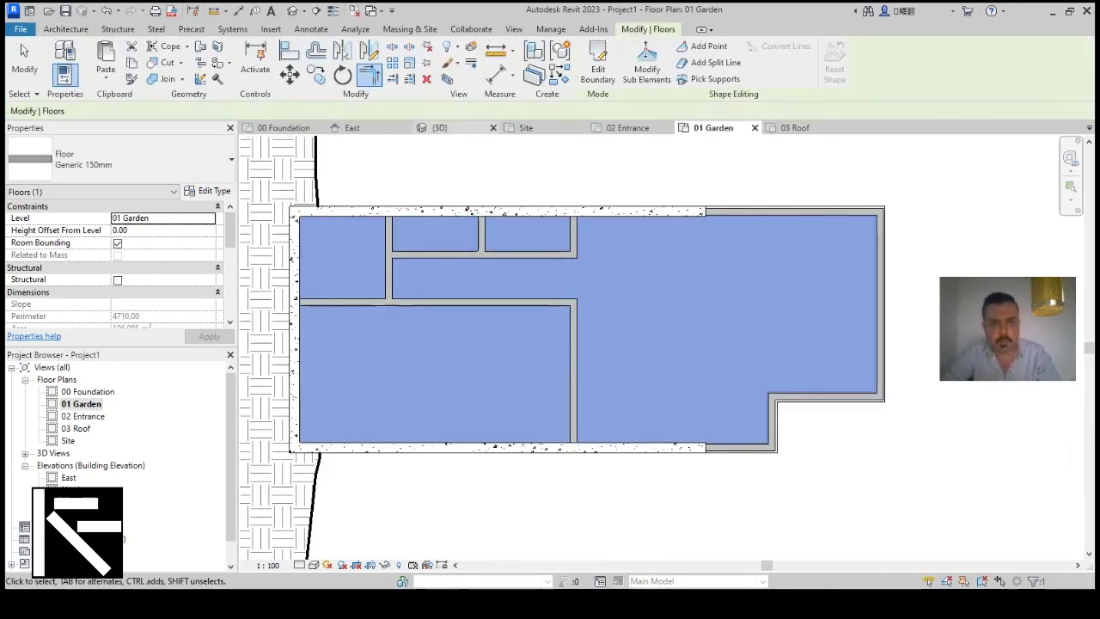
In the 3D view, examine the garden-level floor between the walls from several angles.
left_click(440, 128)
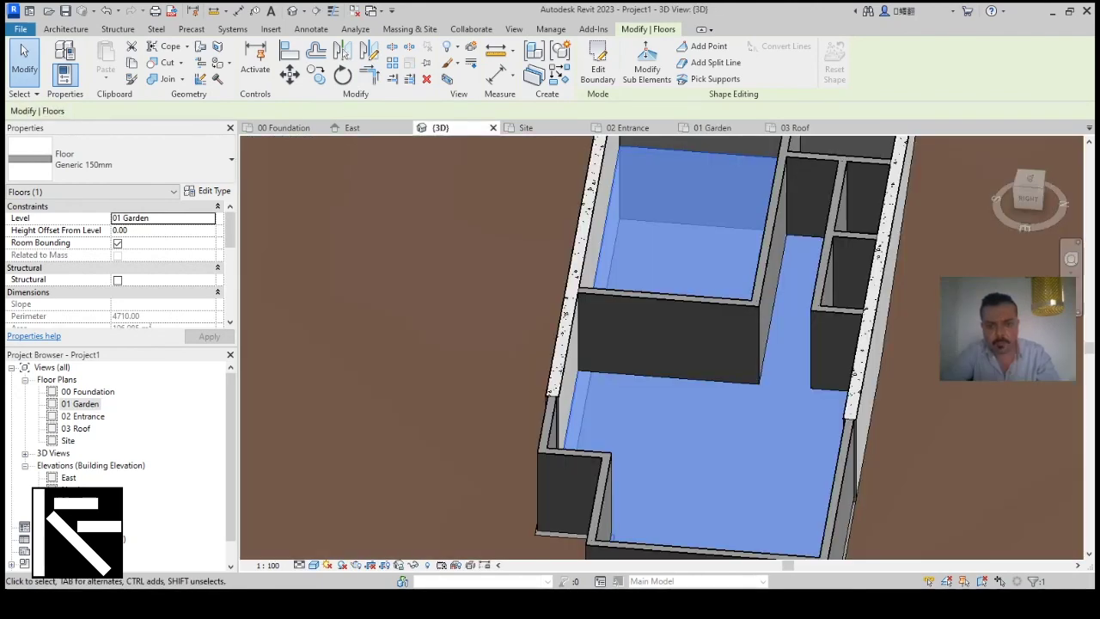
scroll(617, 243, "down", 3)
key("Escape")
middle_click_drag(617, 344, 529, 308, "shift")
left_click_drag(1036, 193, 1027, 194)
middle_click_drag(593, 357, 554, 288, "shift")
scroll(687, 351, "down", 1)
scroll(642, 342, "down", 1)
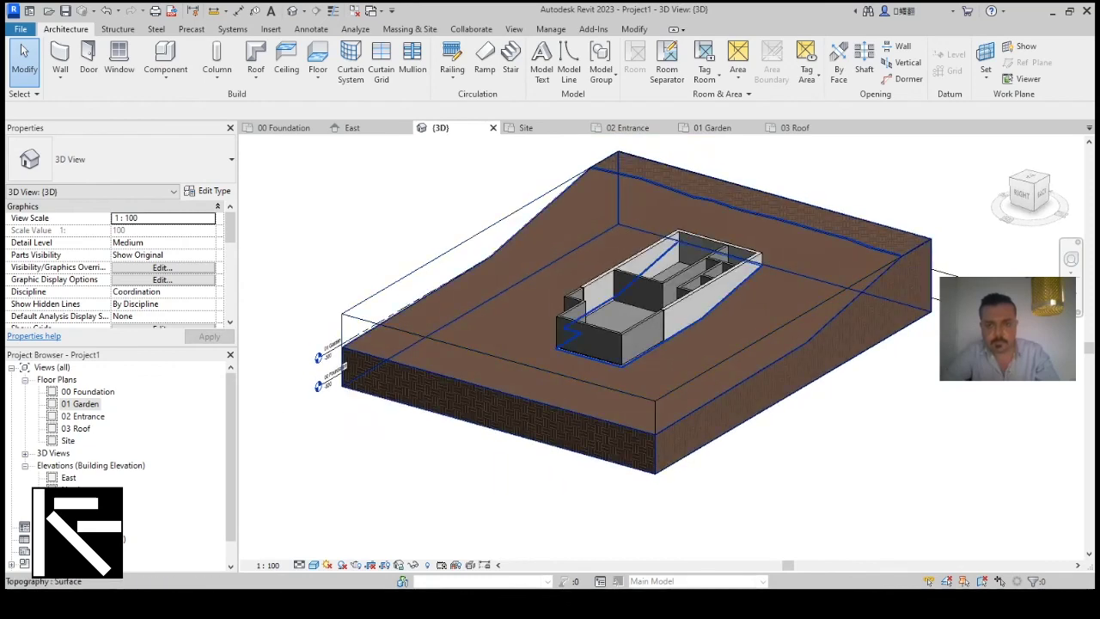
Raise the section box's upper face above the roof to show the whole building.
left_click(593, 384)
left_click_drag(637, 275, 636, 168)
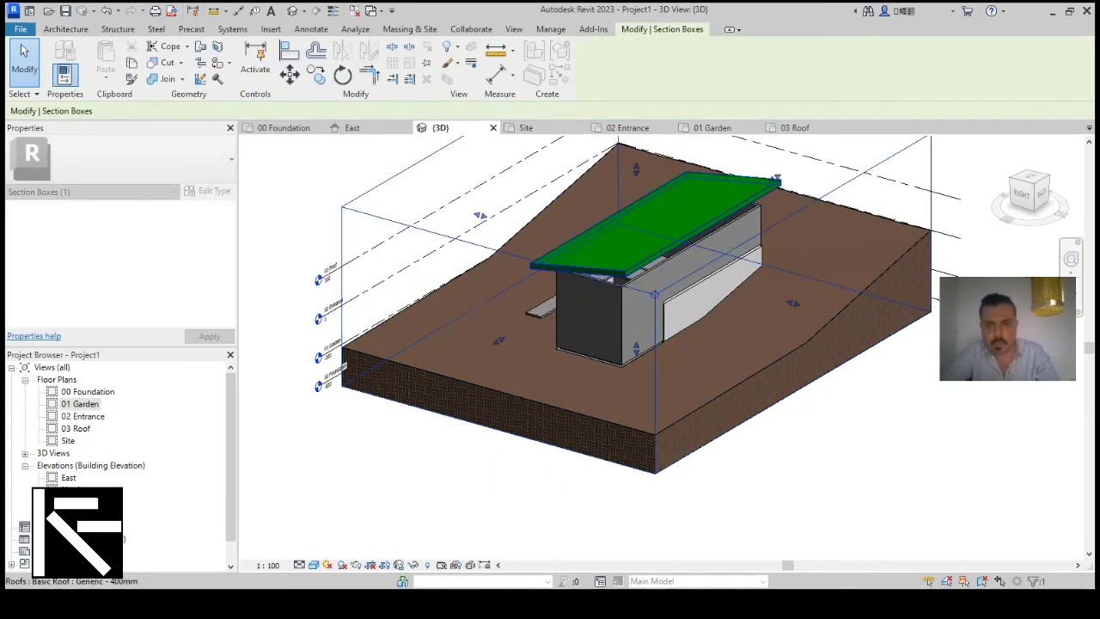
Examine the whole building on its slope from the right and front sides, including the roof and retaining walls.
scroll(801, 385, "down", 1)
mouse_move(782, 229)
middle_mouse_down("shift")
mouse_move(905, 219)
mouse_move(774, 231)
middle_mouse_up("shift")
middle_click_drag(667, 244, 701, 255, "shift")
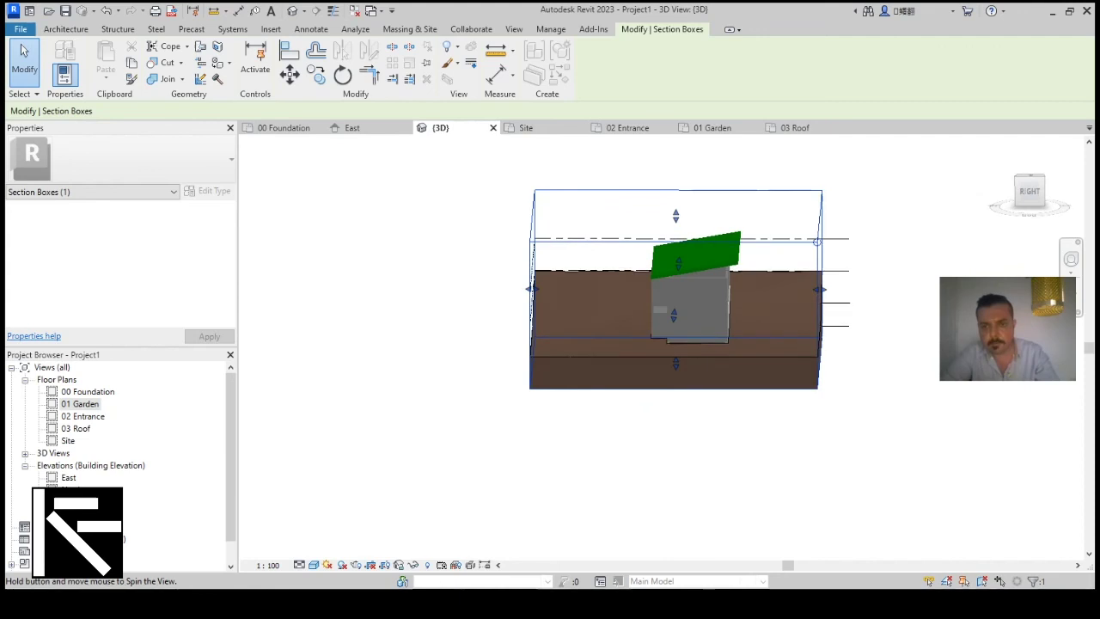
scroll(701, 255, "up", 2)
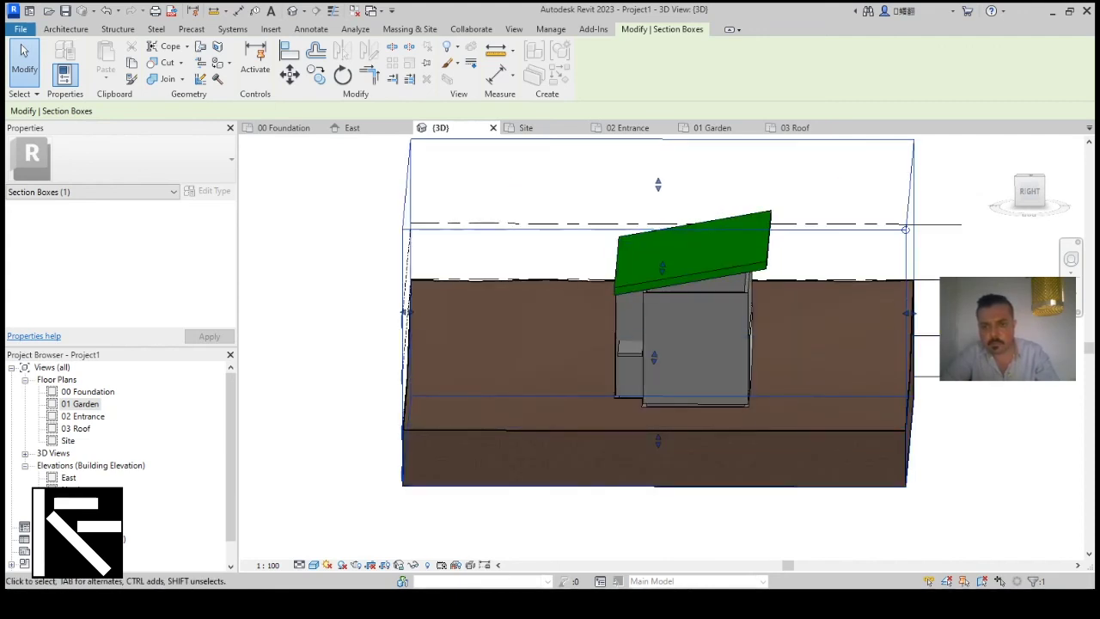
scroll(745, 314, "down", 3)
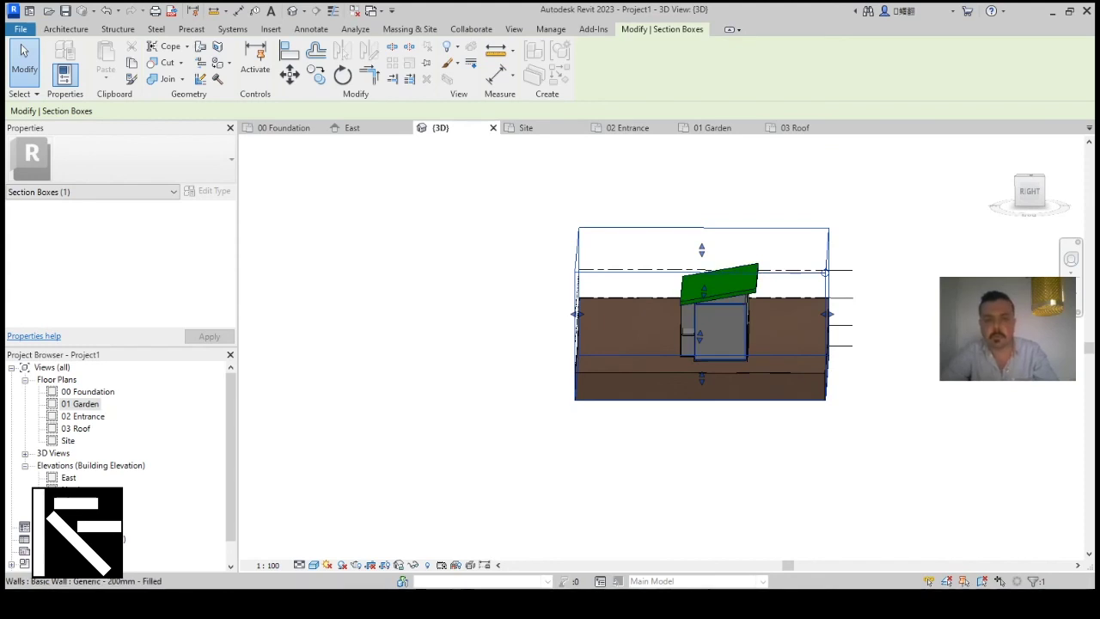
scroll(778, 303, "up", 4)
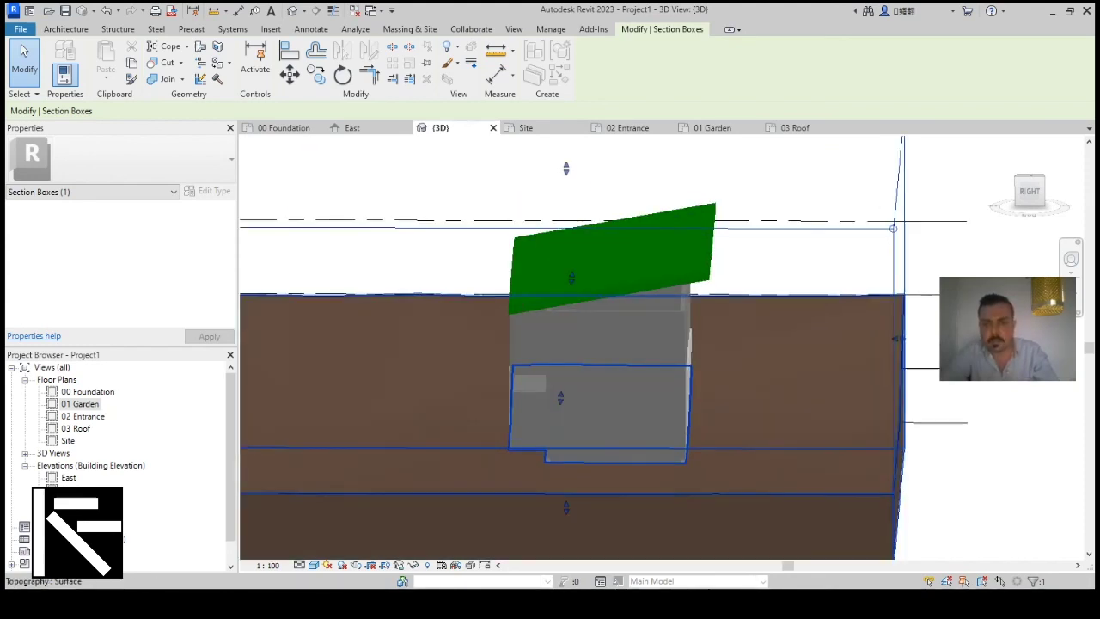
scroll(592, 262, "down", 3)
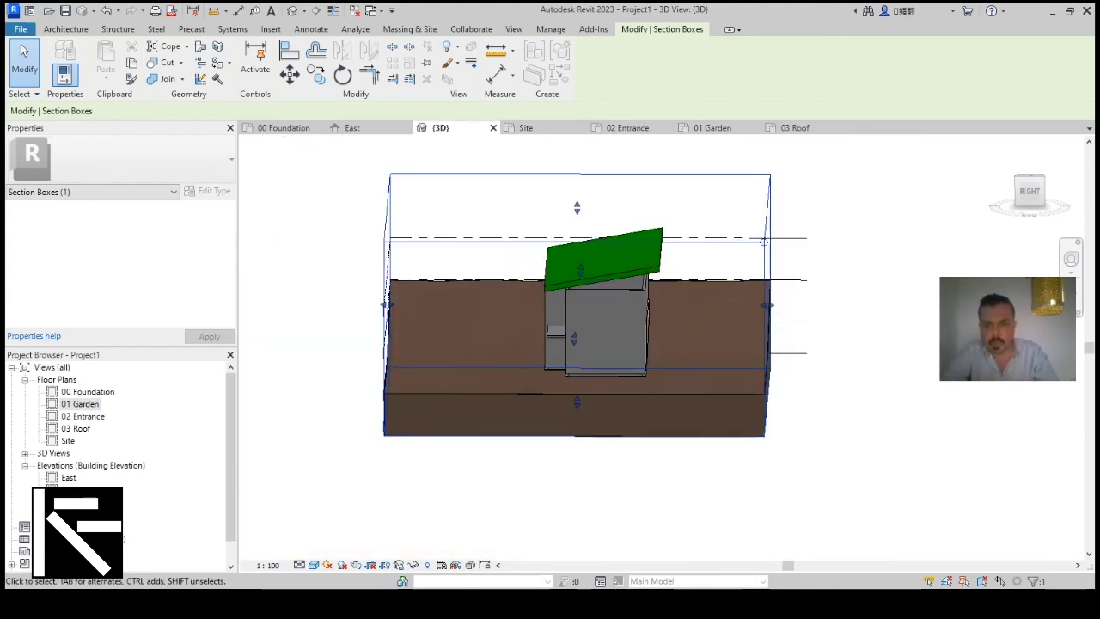
middle_click_drag(710, 320, 641, 323, "shift")
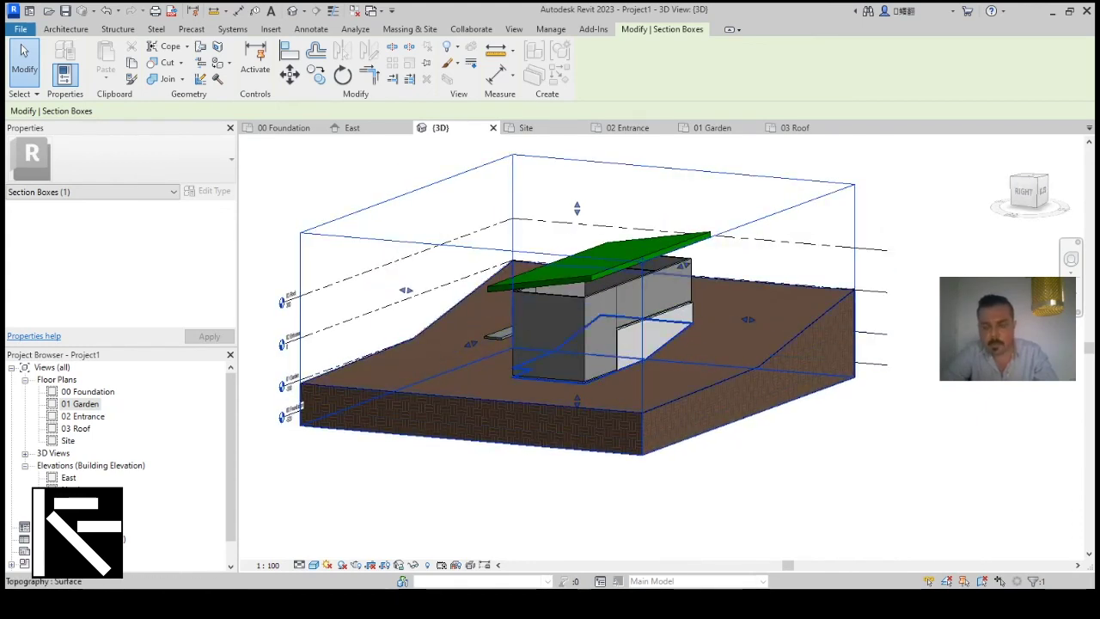
middle_click_drag(421, 473, 379, 472, "shift")
middle_click_drag(406, 265, 848, 177, "shift")
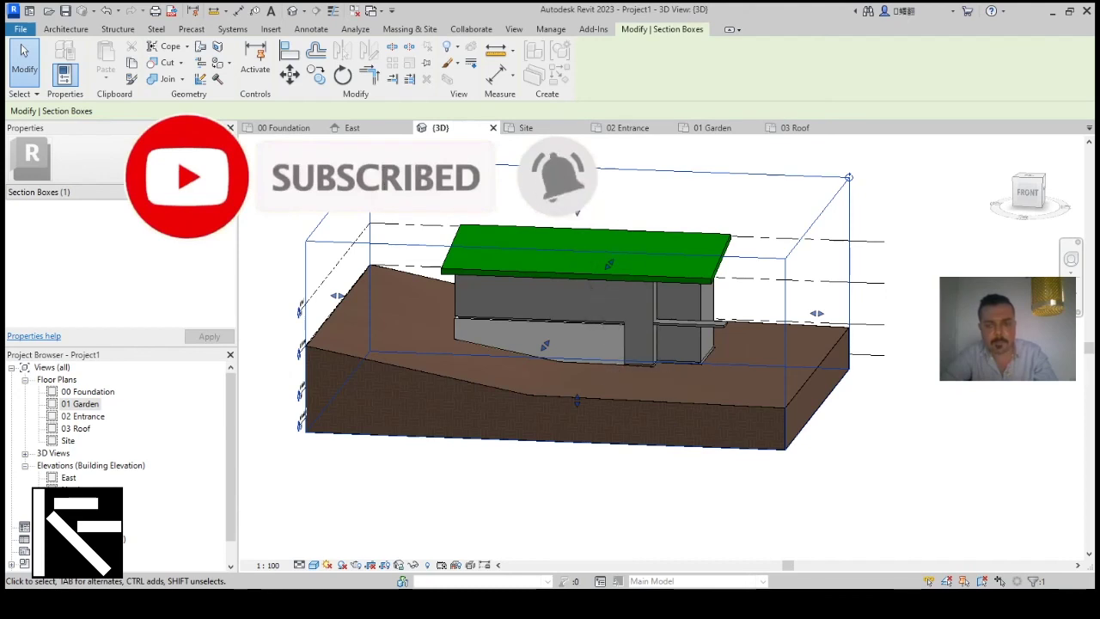